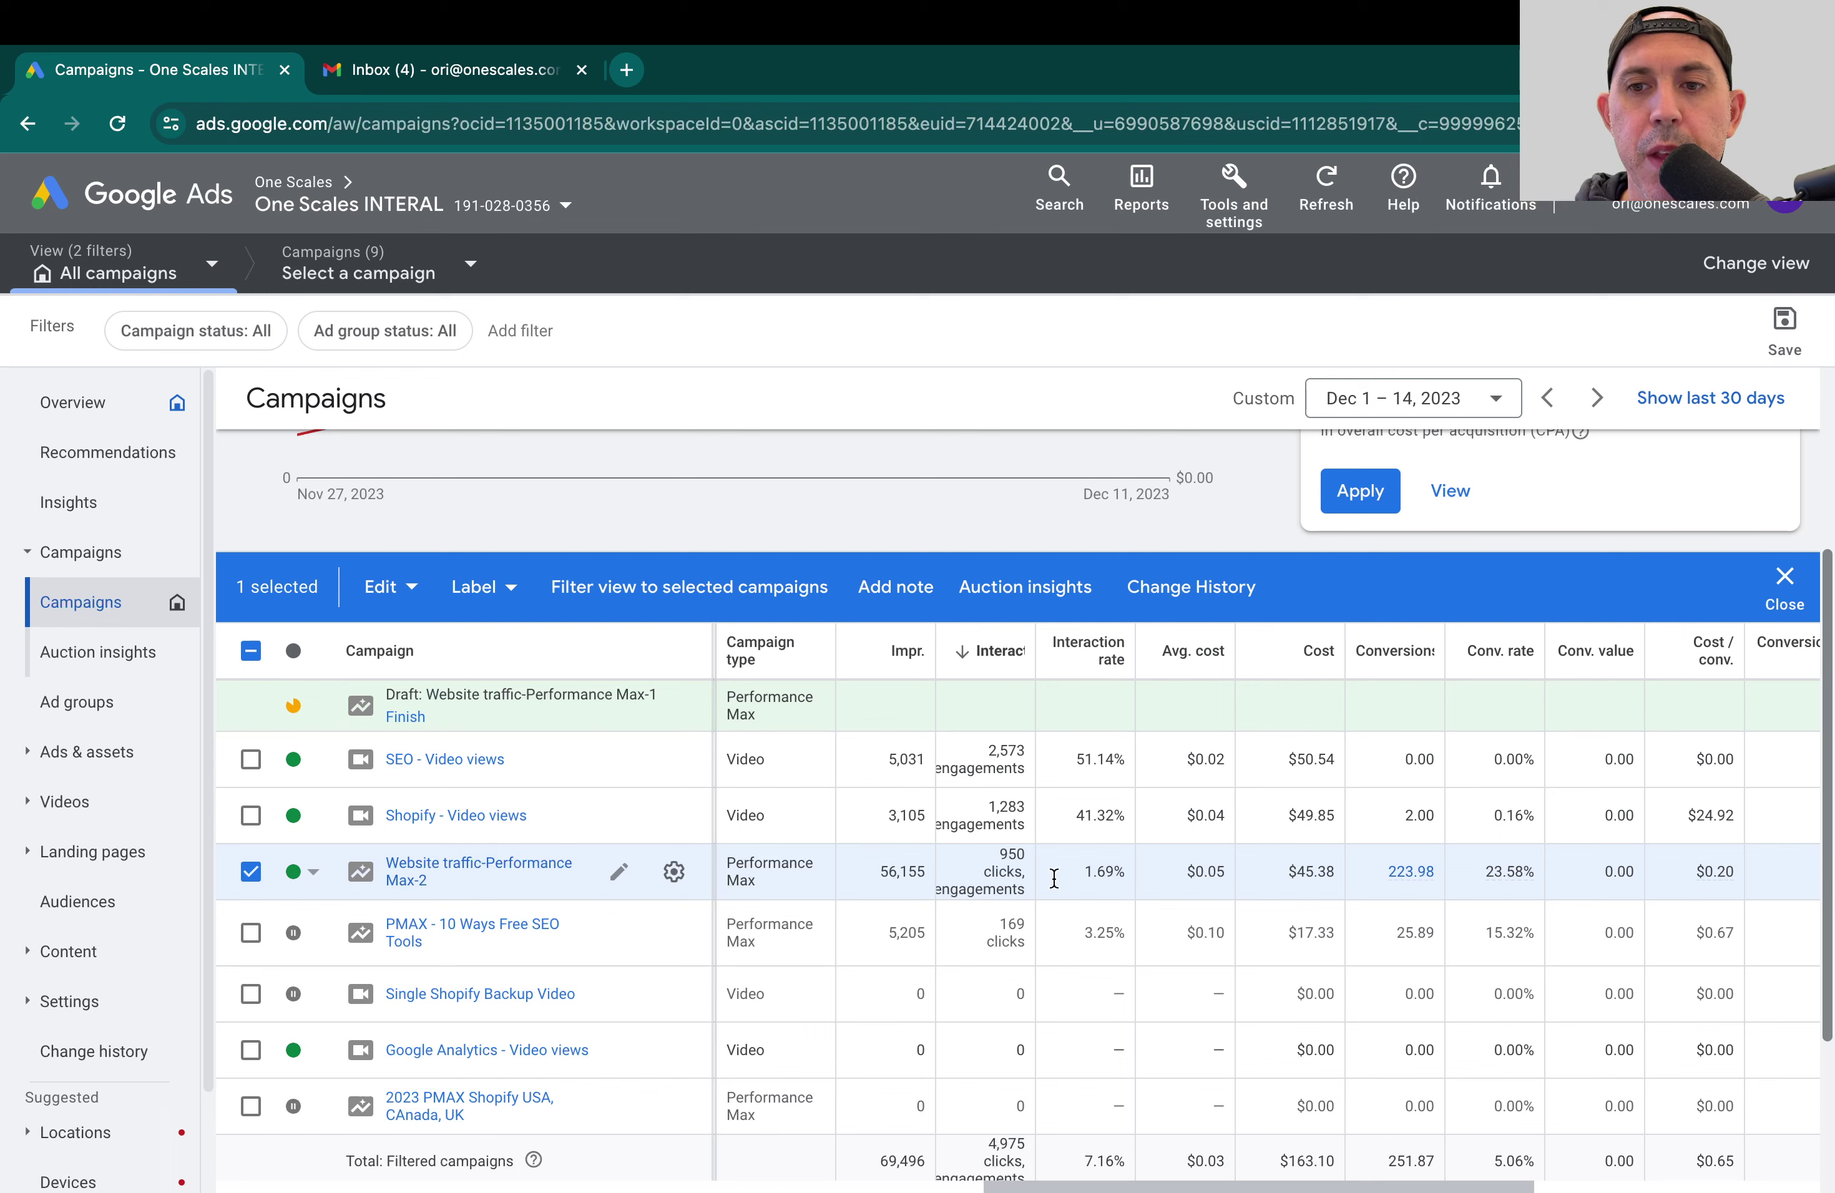
# Step: Highlight the conversion rate of the Website traffic-Performance Max-2 campaign, and deselect that campaign
pyautogui.moveTo(1470, 875); pyautogui.dragTo(1534, 885)
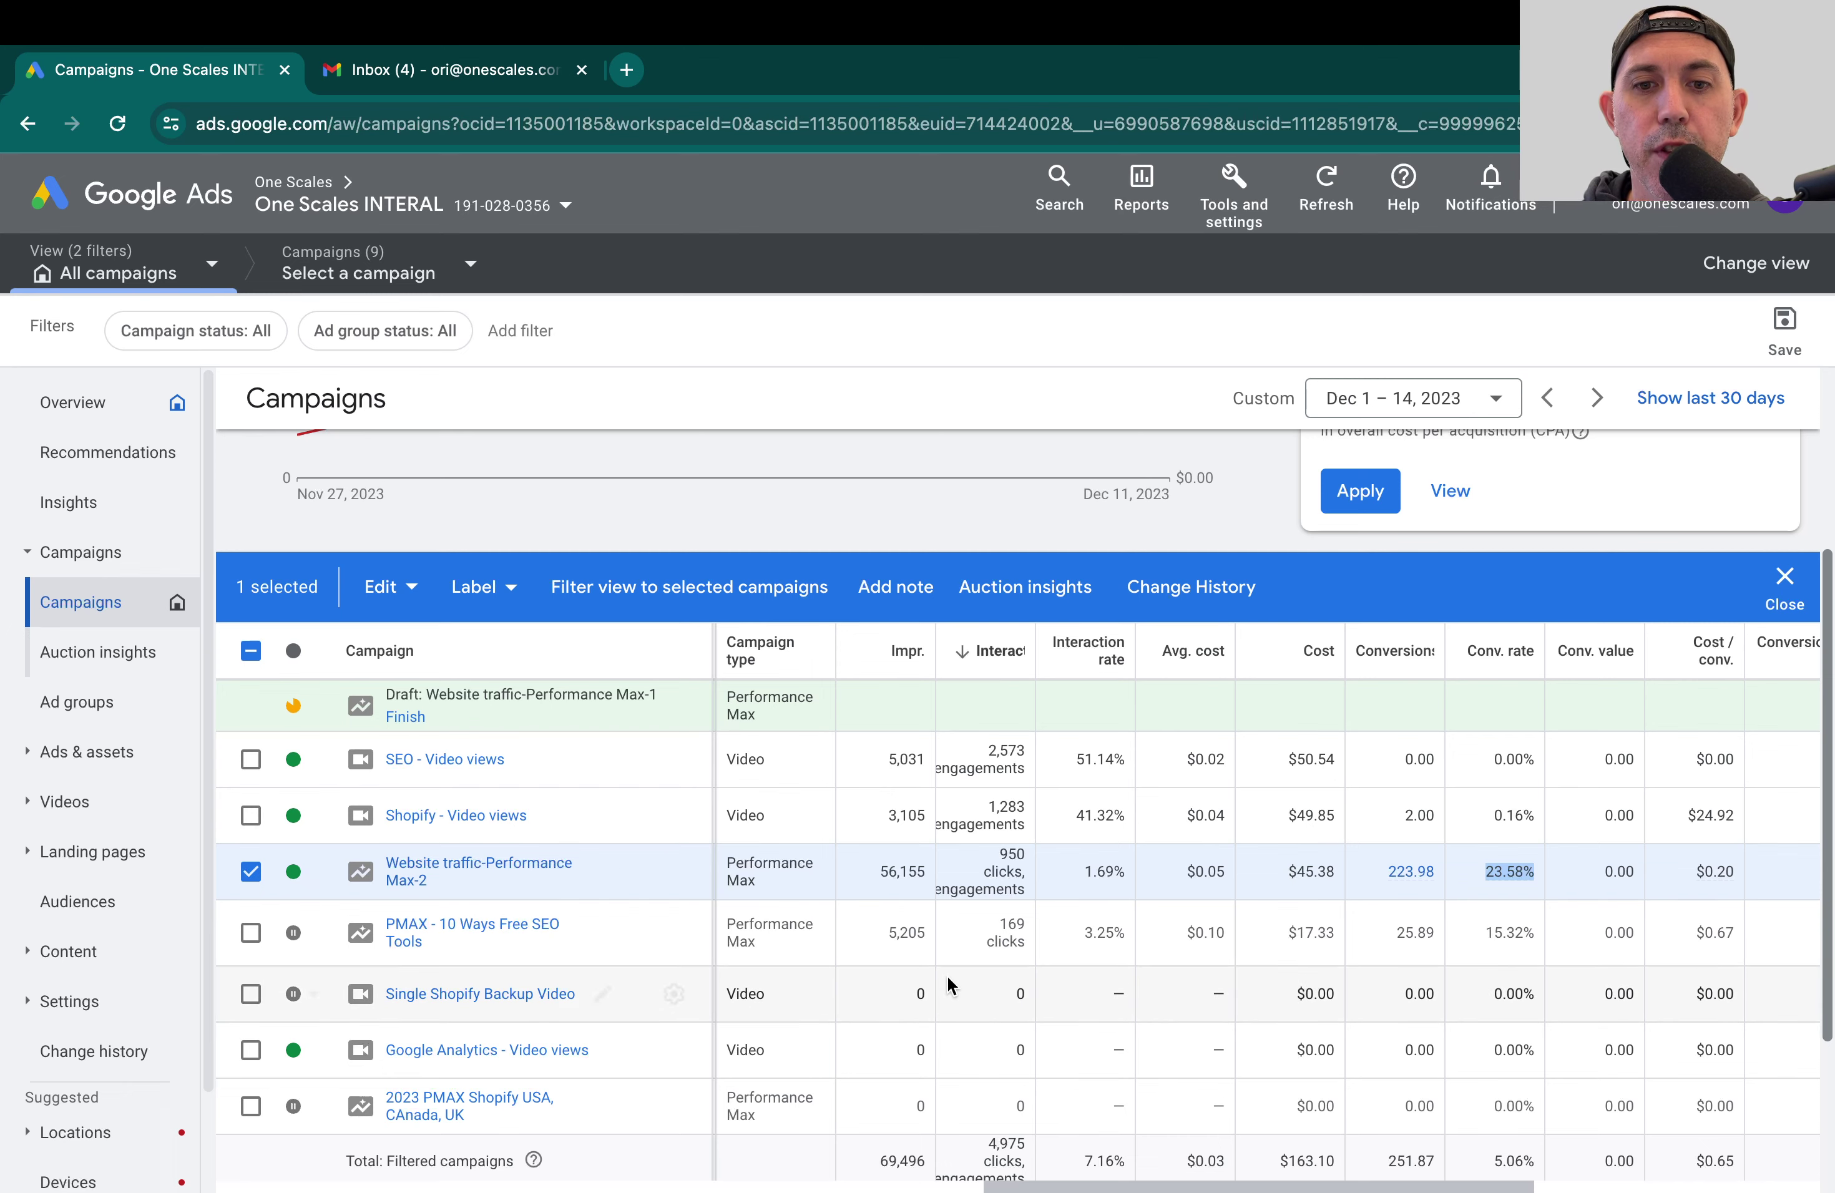
pyautogui.scroll(-1, 808, 939)
pyautogui.click(250, 837)
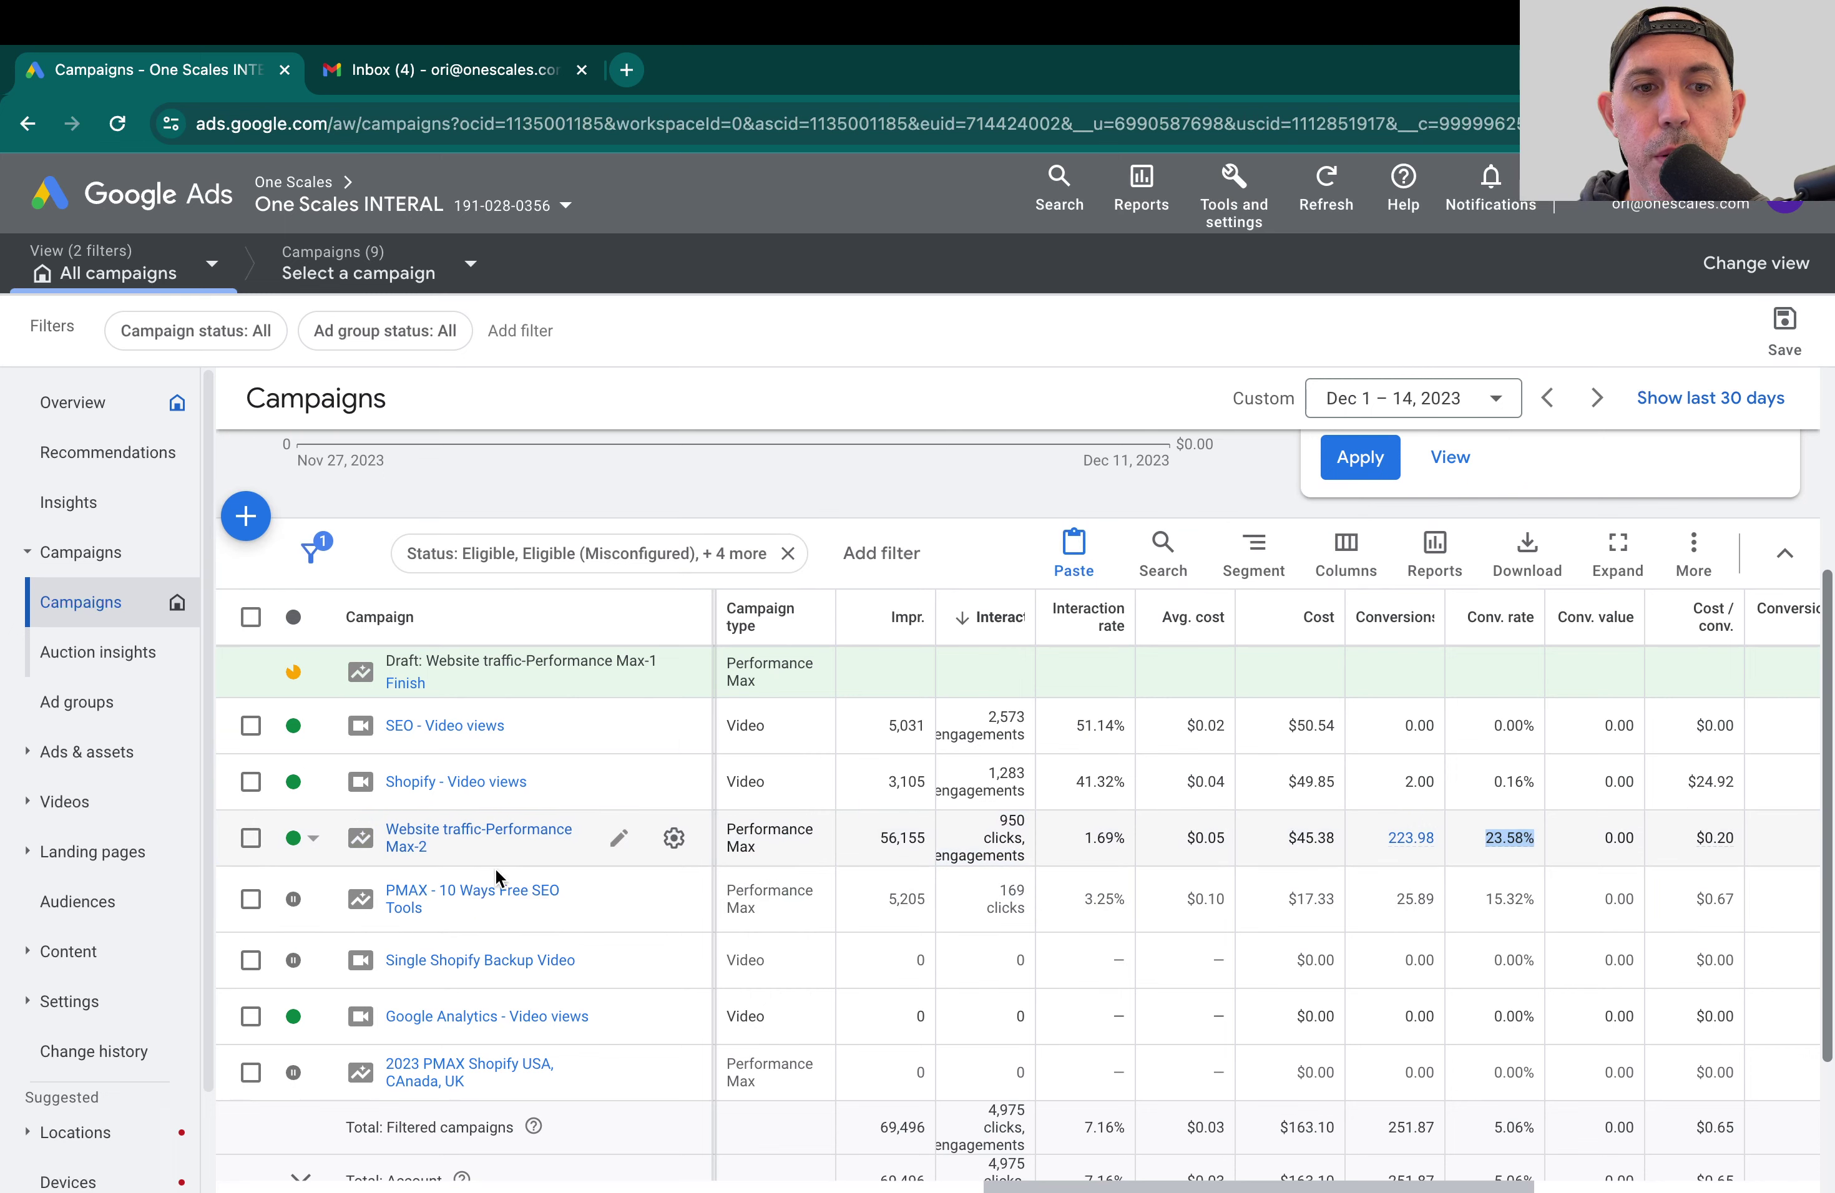
# Step: Open the assets of Asset Group 1 in the "2023 PMAX Shopify USA, CAnada, UK" campaign for editing
pyautogui.click(493, 1073)
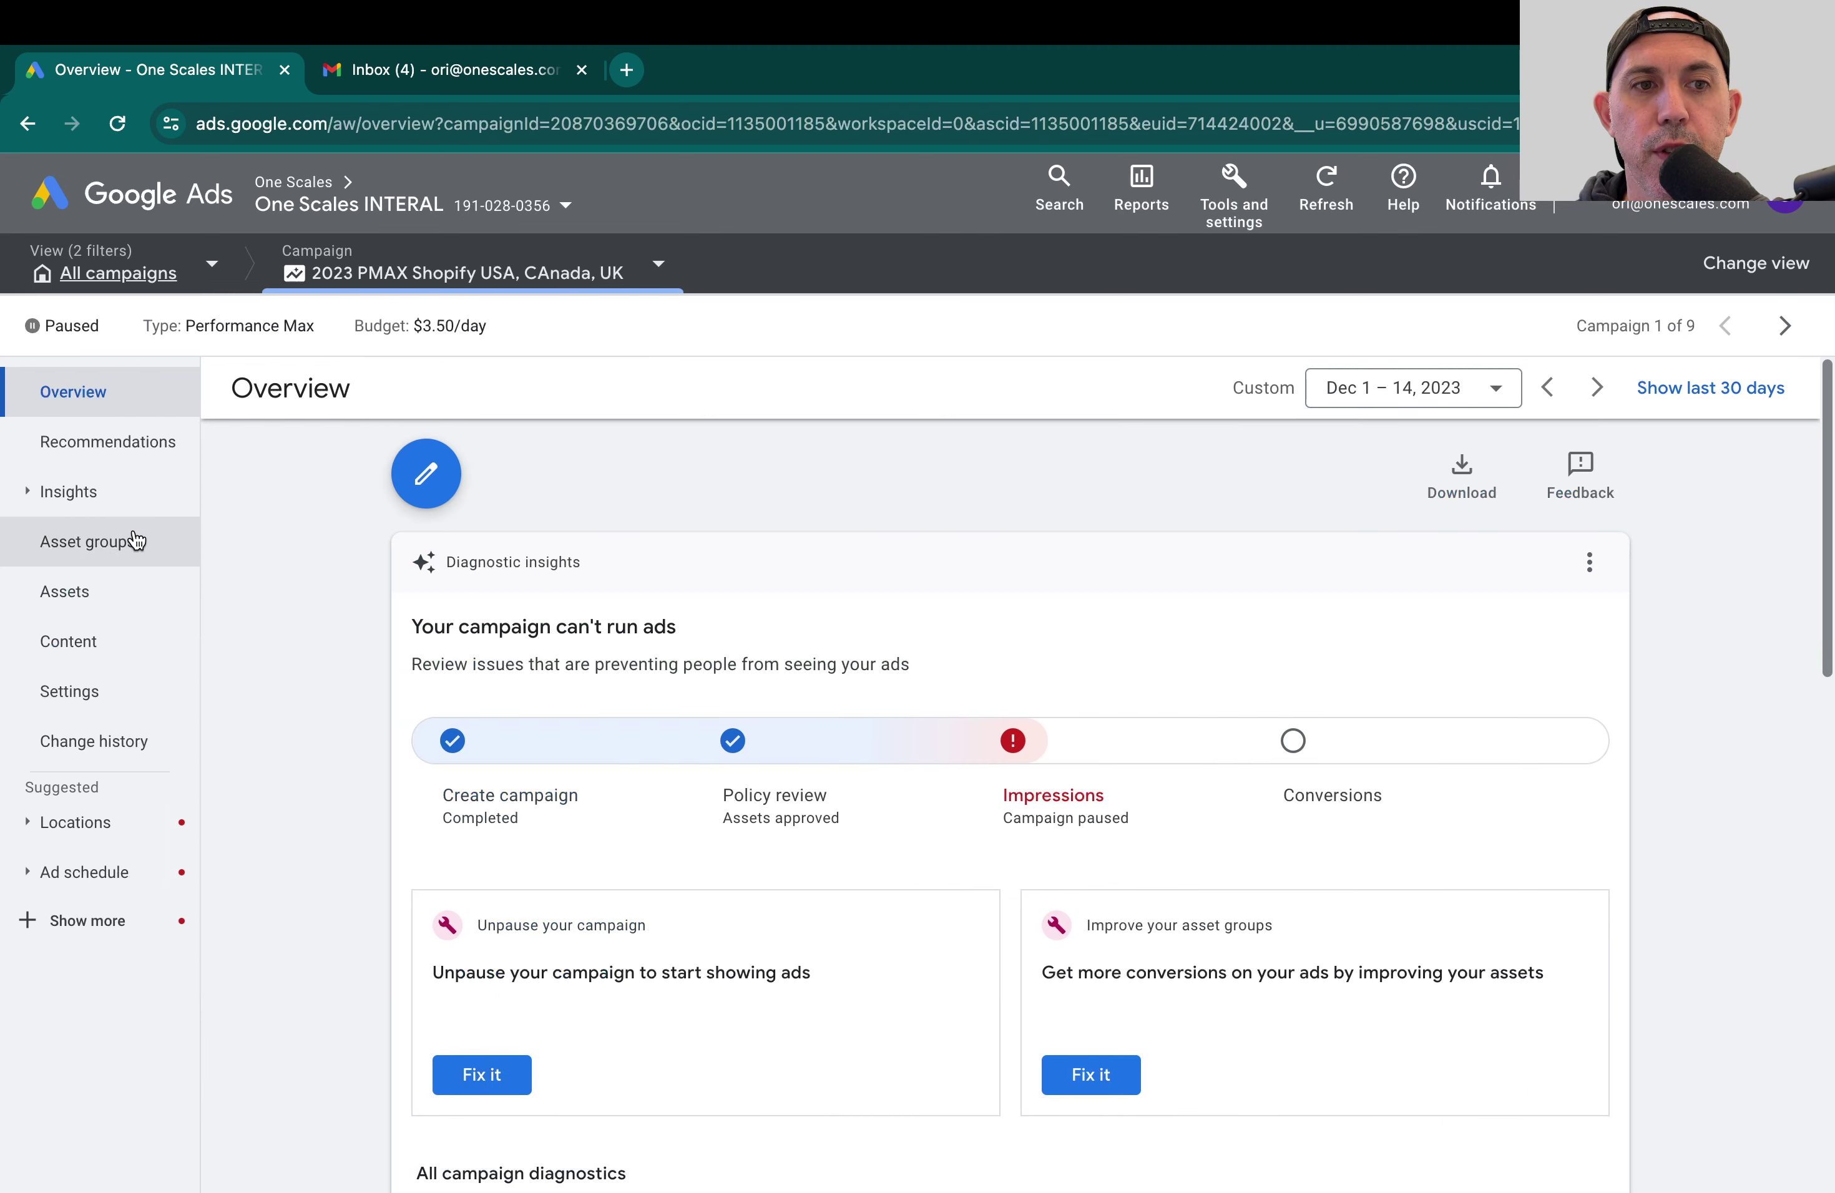
pyautogui.click(136, 540)
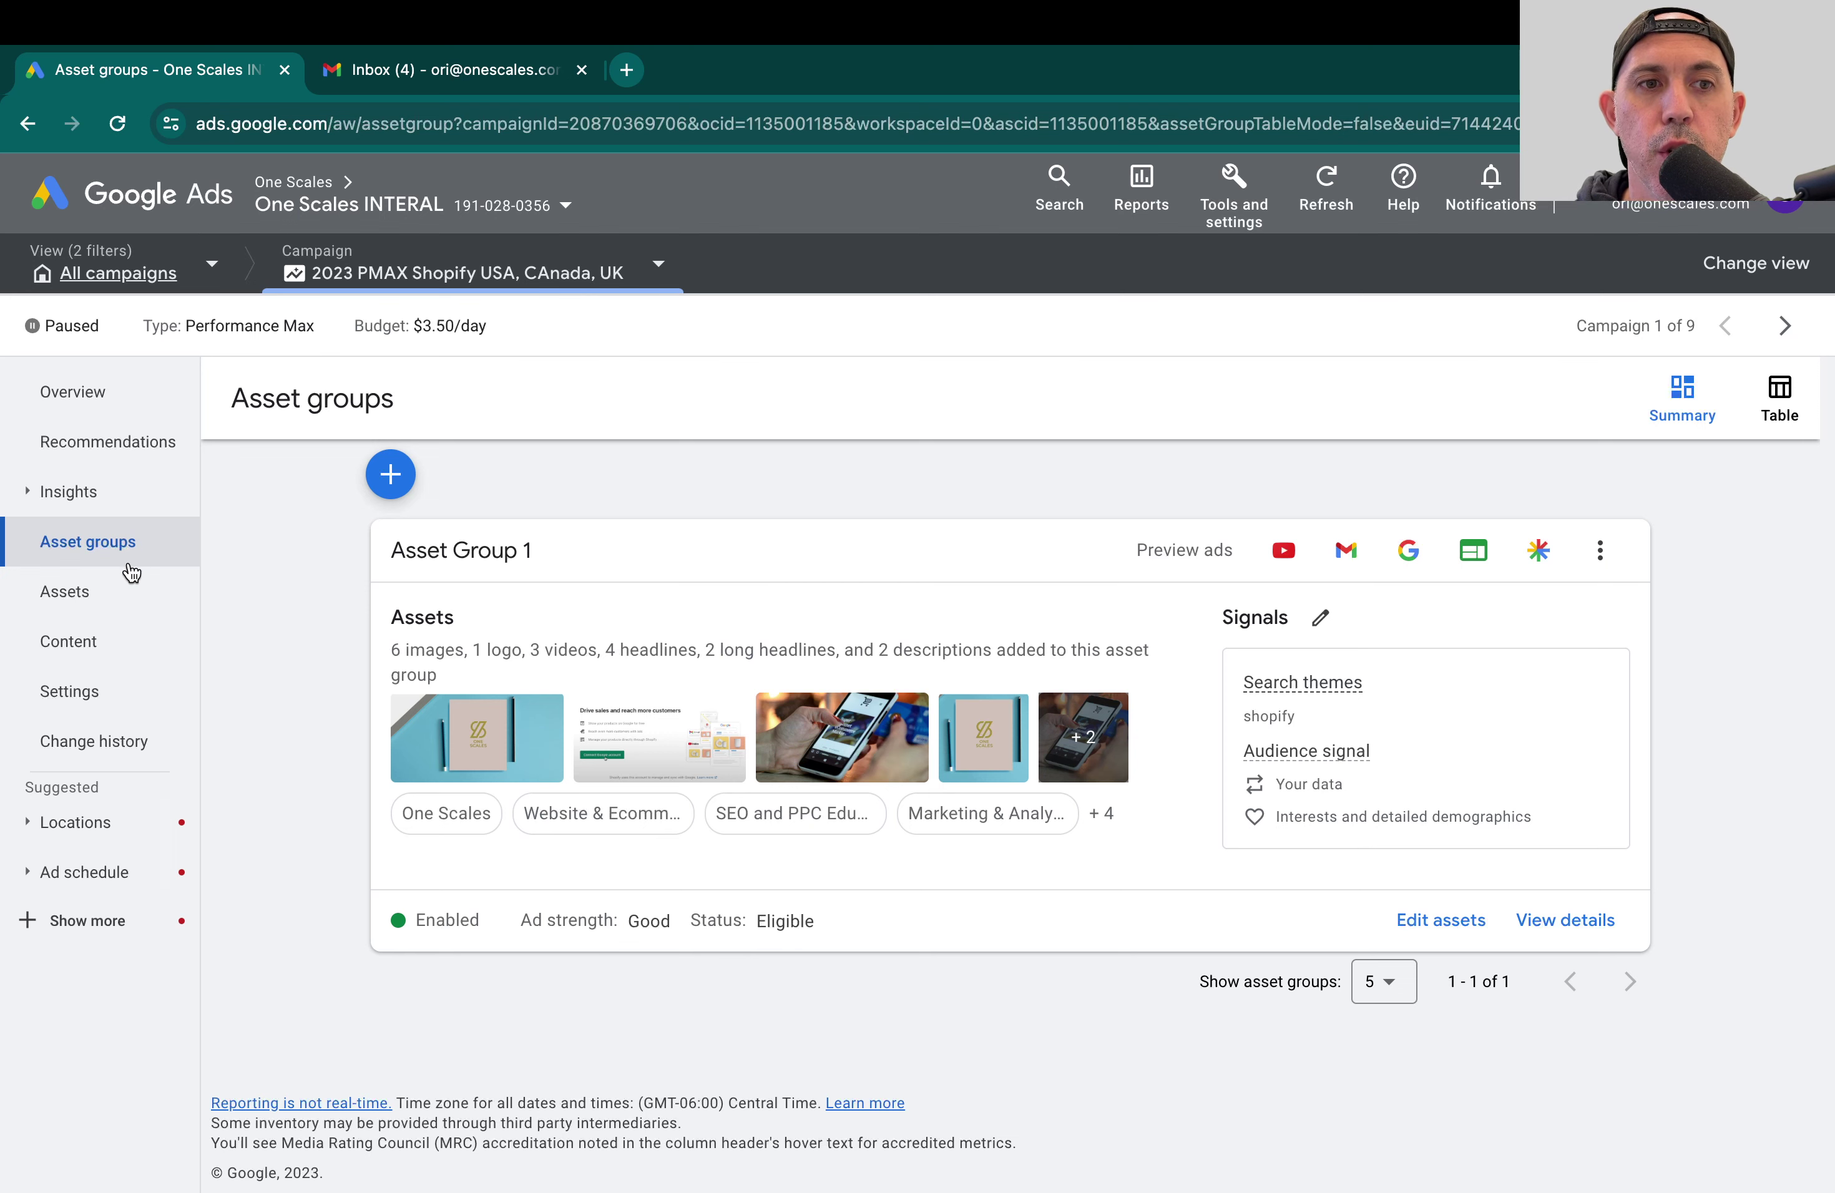
pyautogui.click(1441, 922)
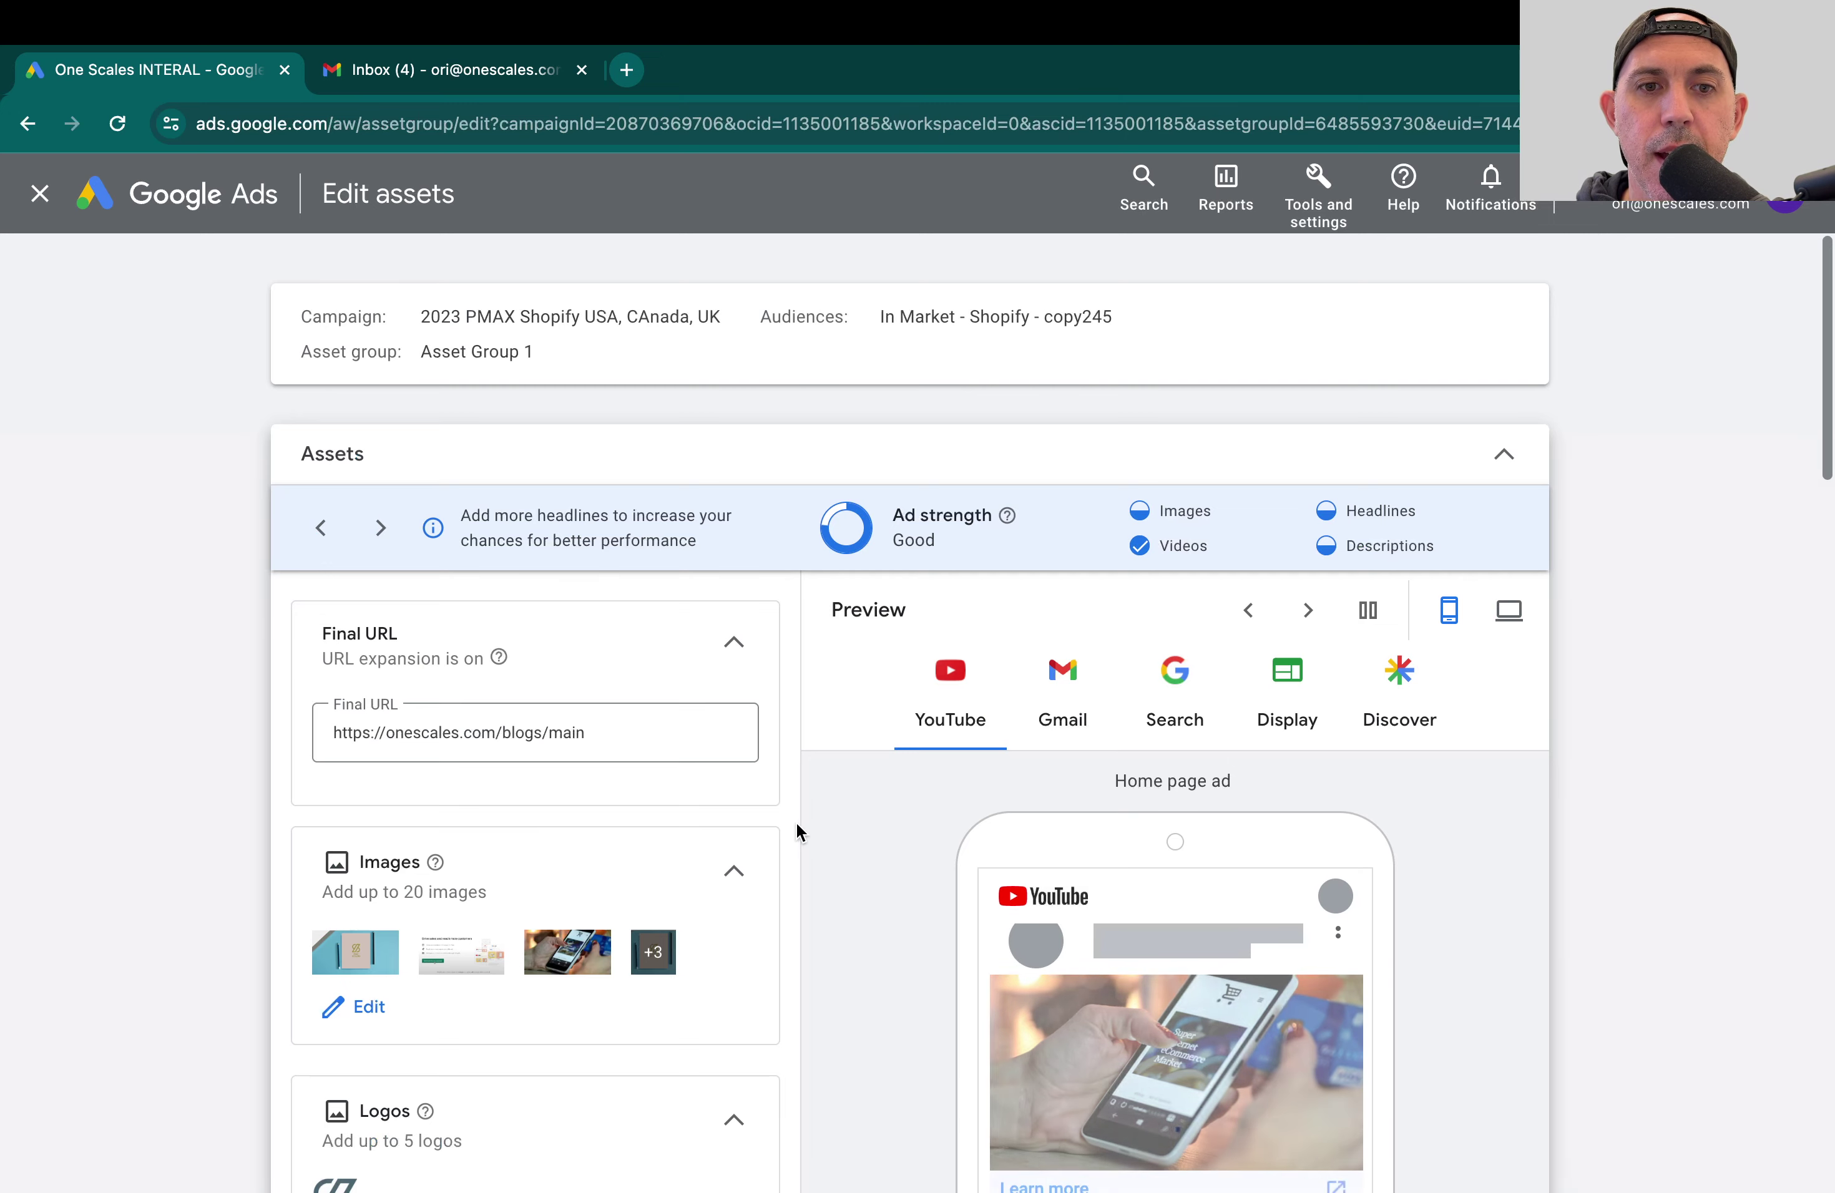
# Step: Review the asset group's images, logos, videos, headlines, long headlines and descriptions, and close the asset editor
pyautogui.scroll(-2, 796, 829)
pyautogui.scroll(-4, 794, 847)
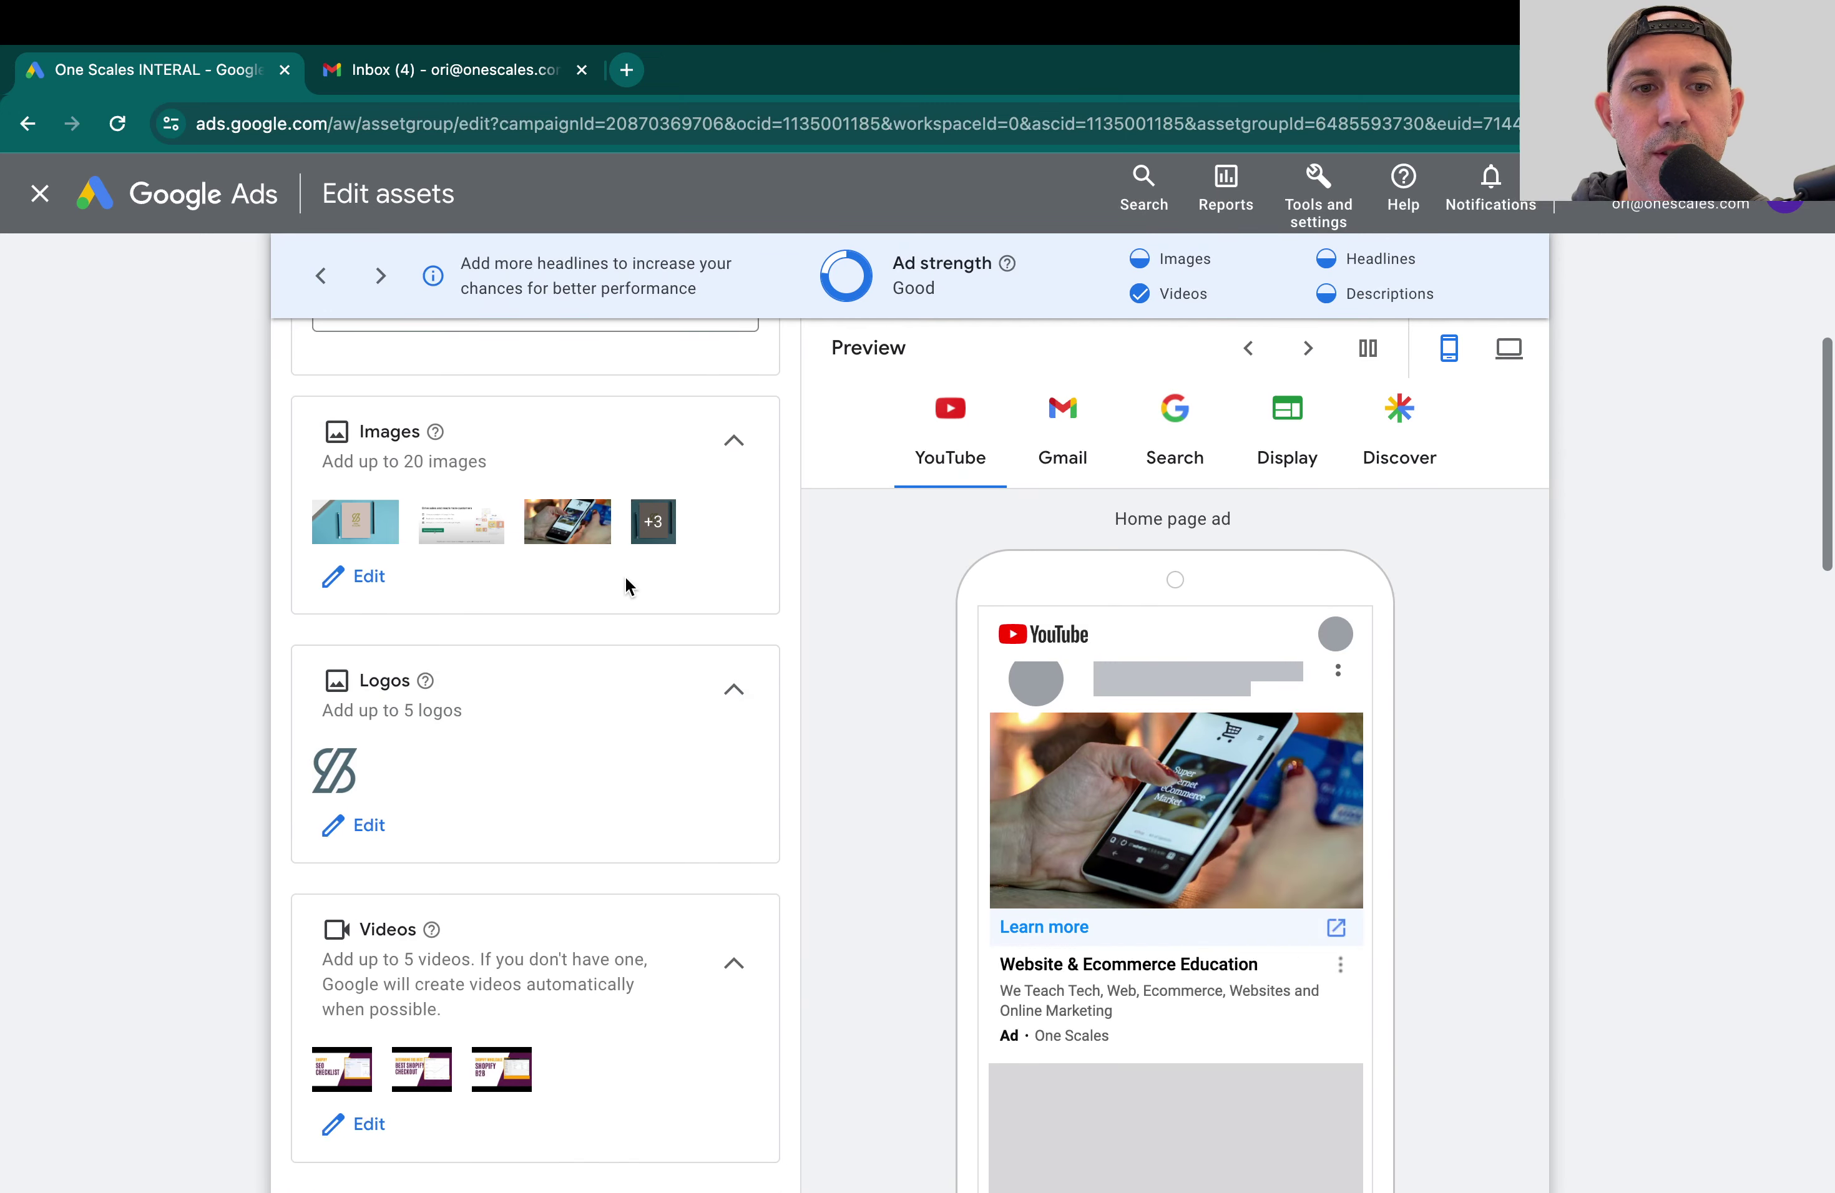
pyautogui.scroll(-10, 701, 776)
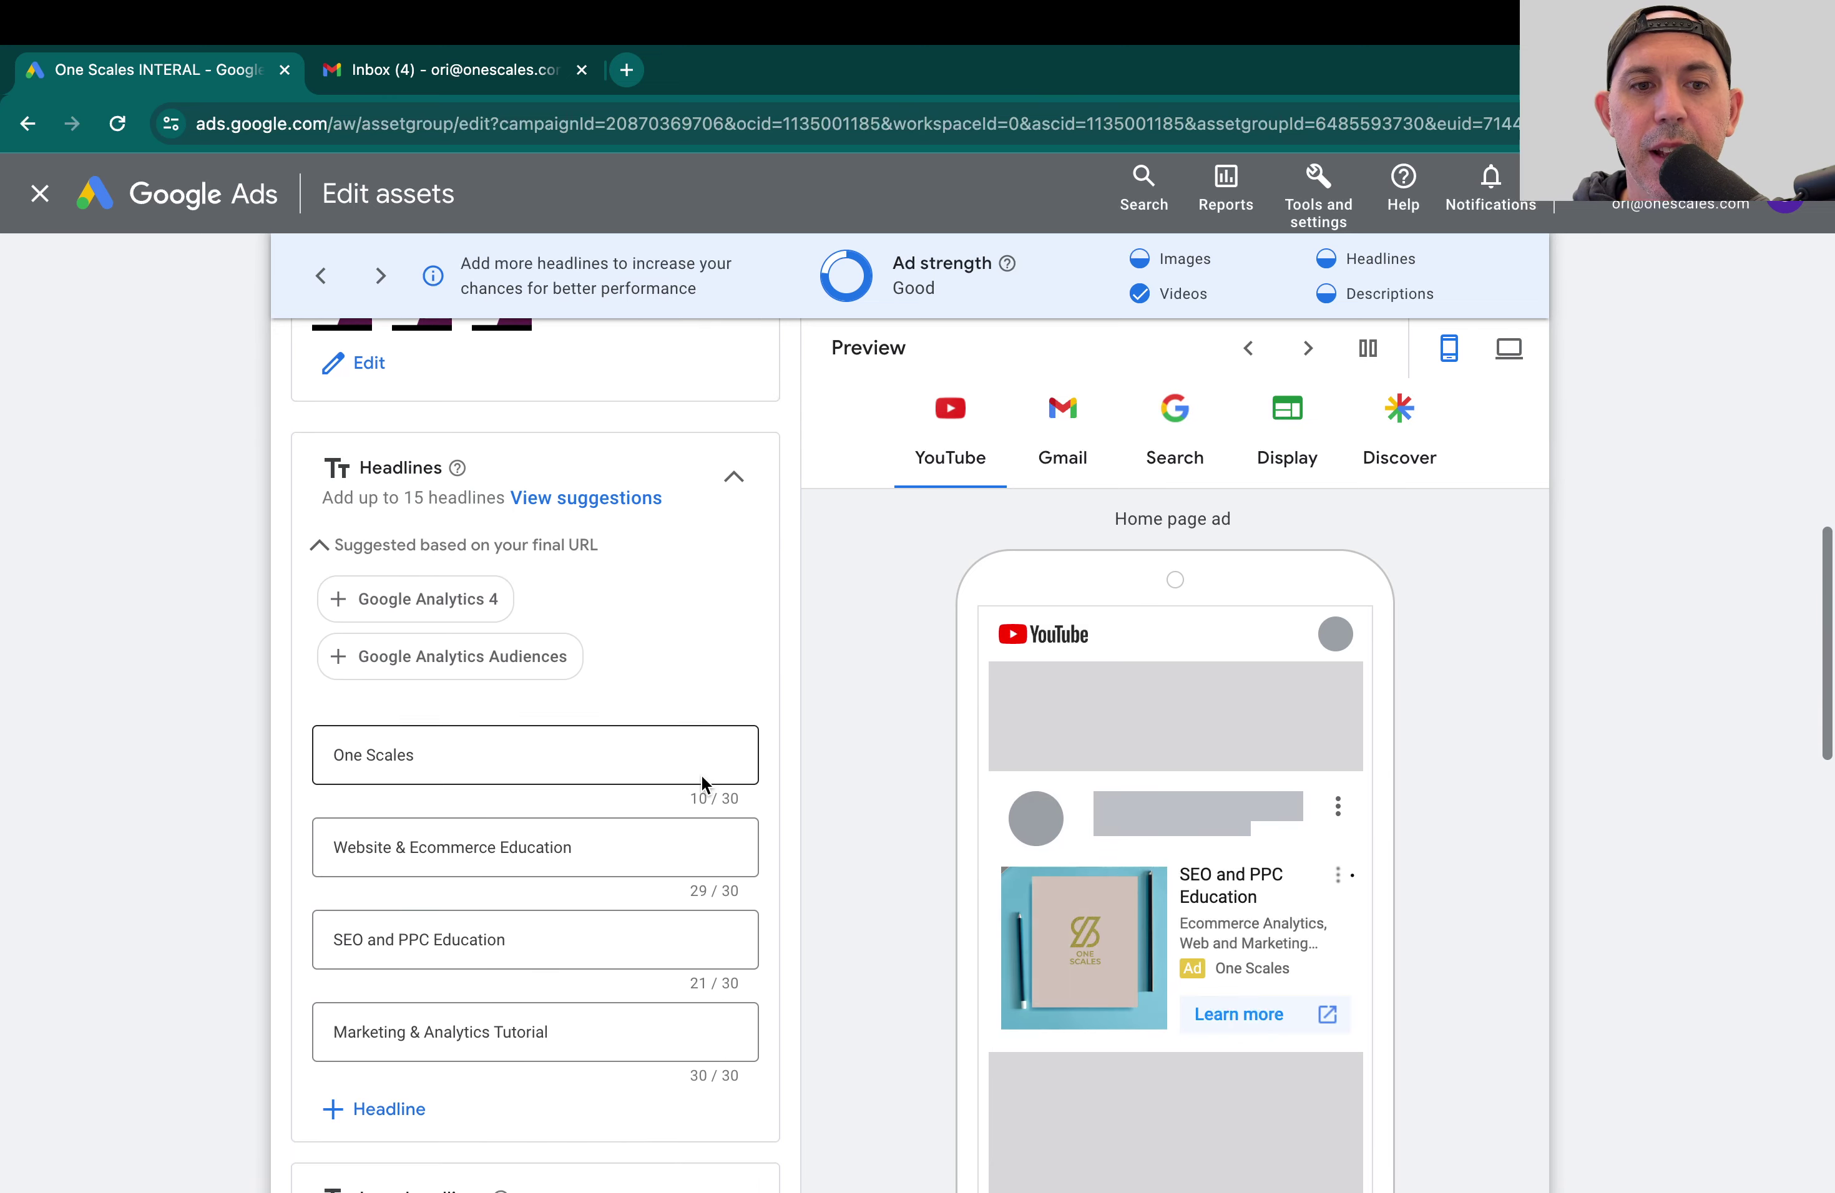
pyautogui.scroll(-14, 701, 779)
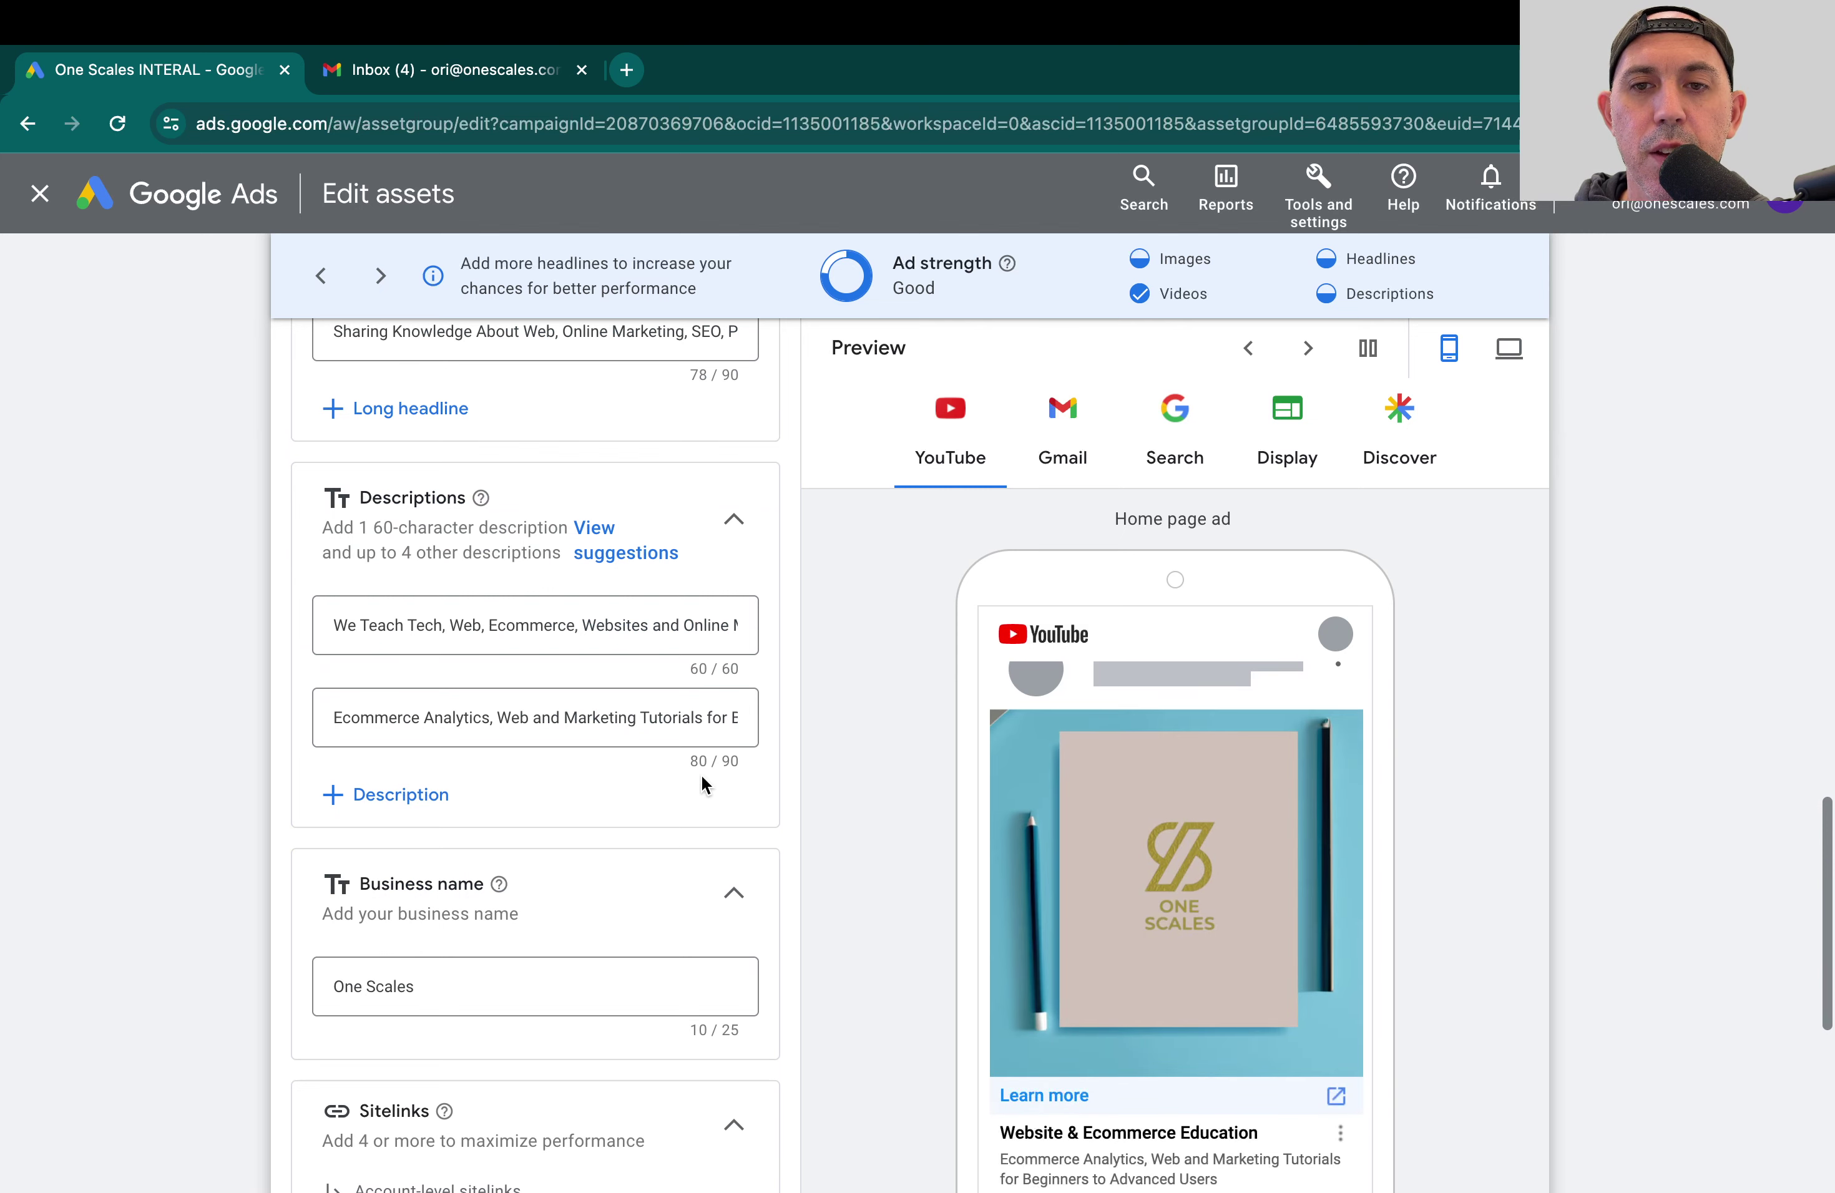
pyautogui.scroll(2, 701, 774)
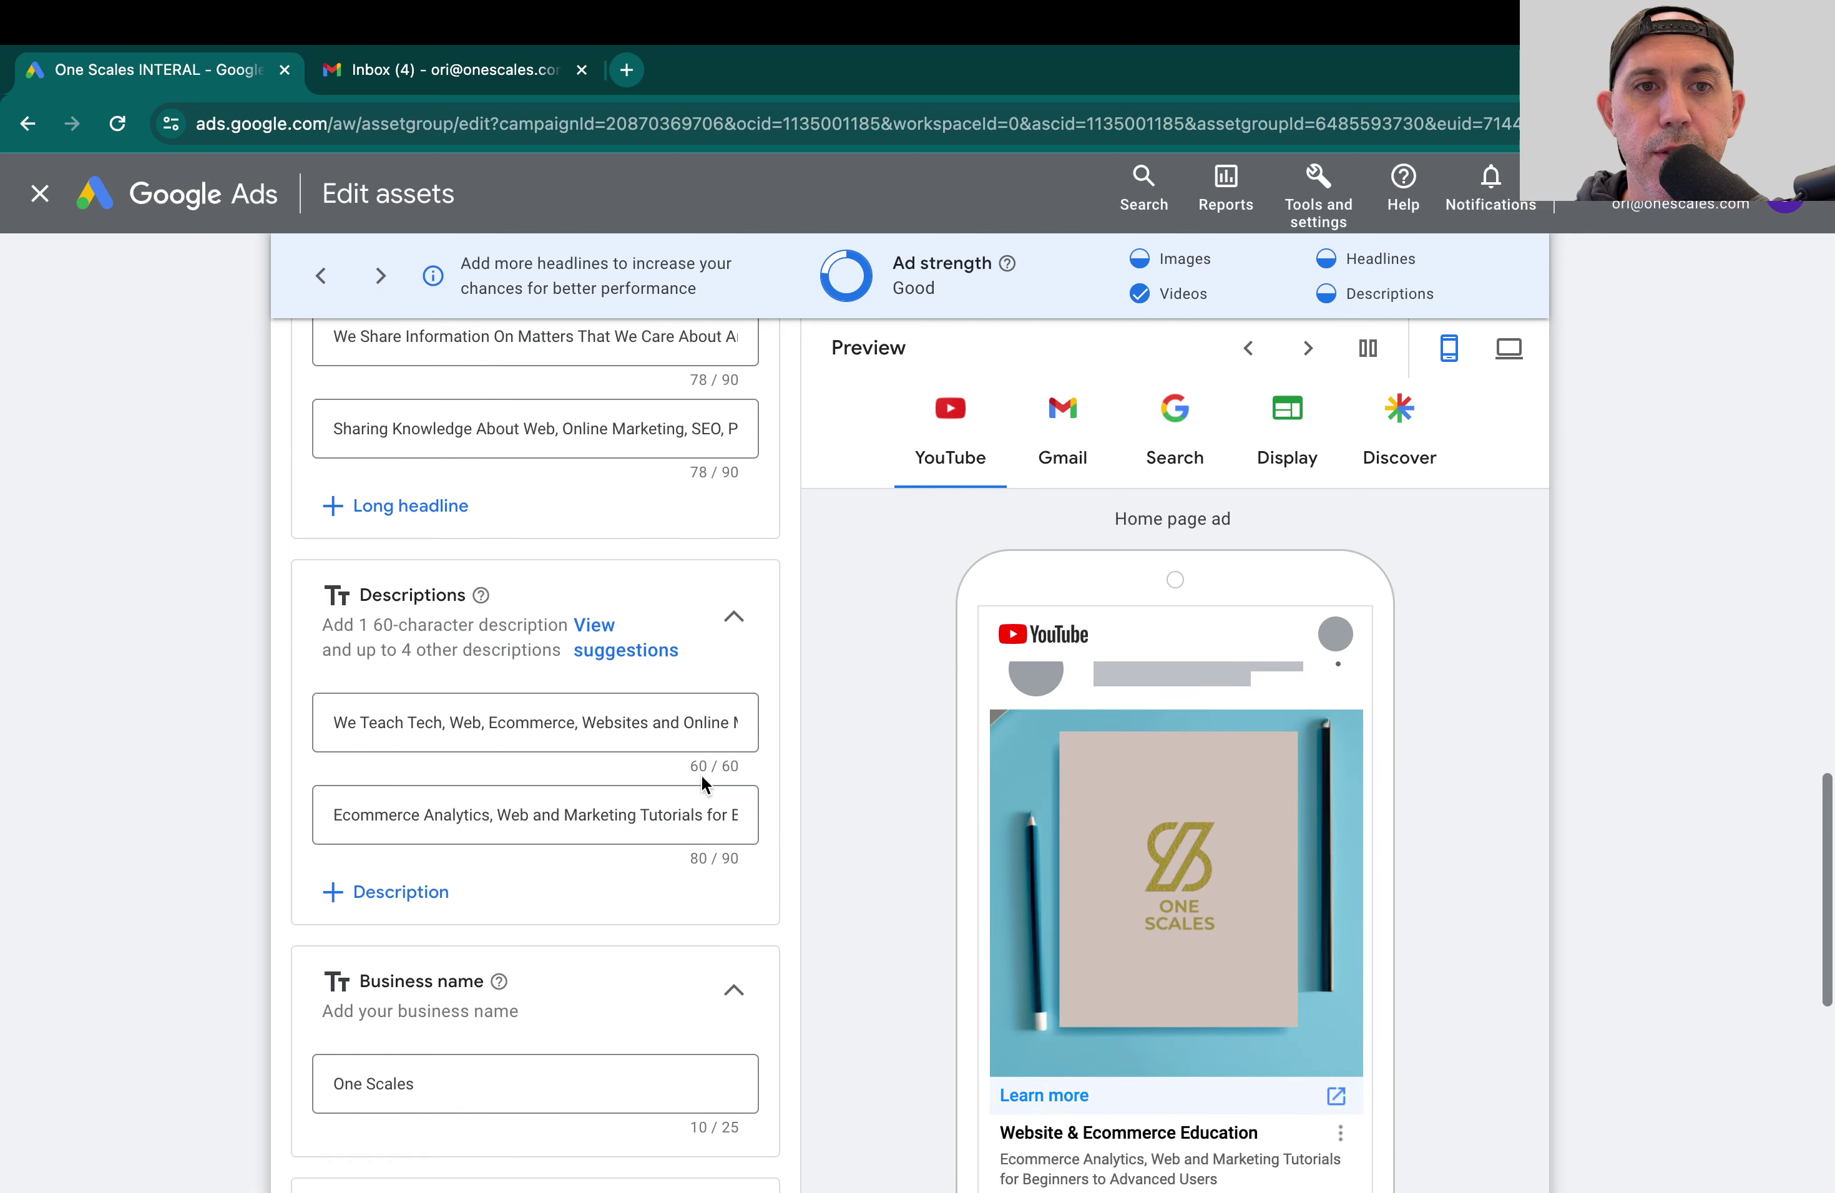
pyautogui.scroll(9, 564, 776)
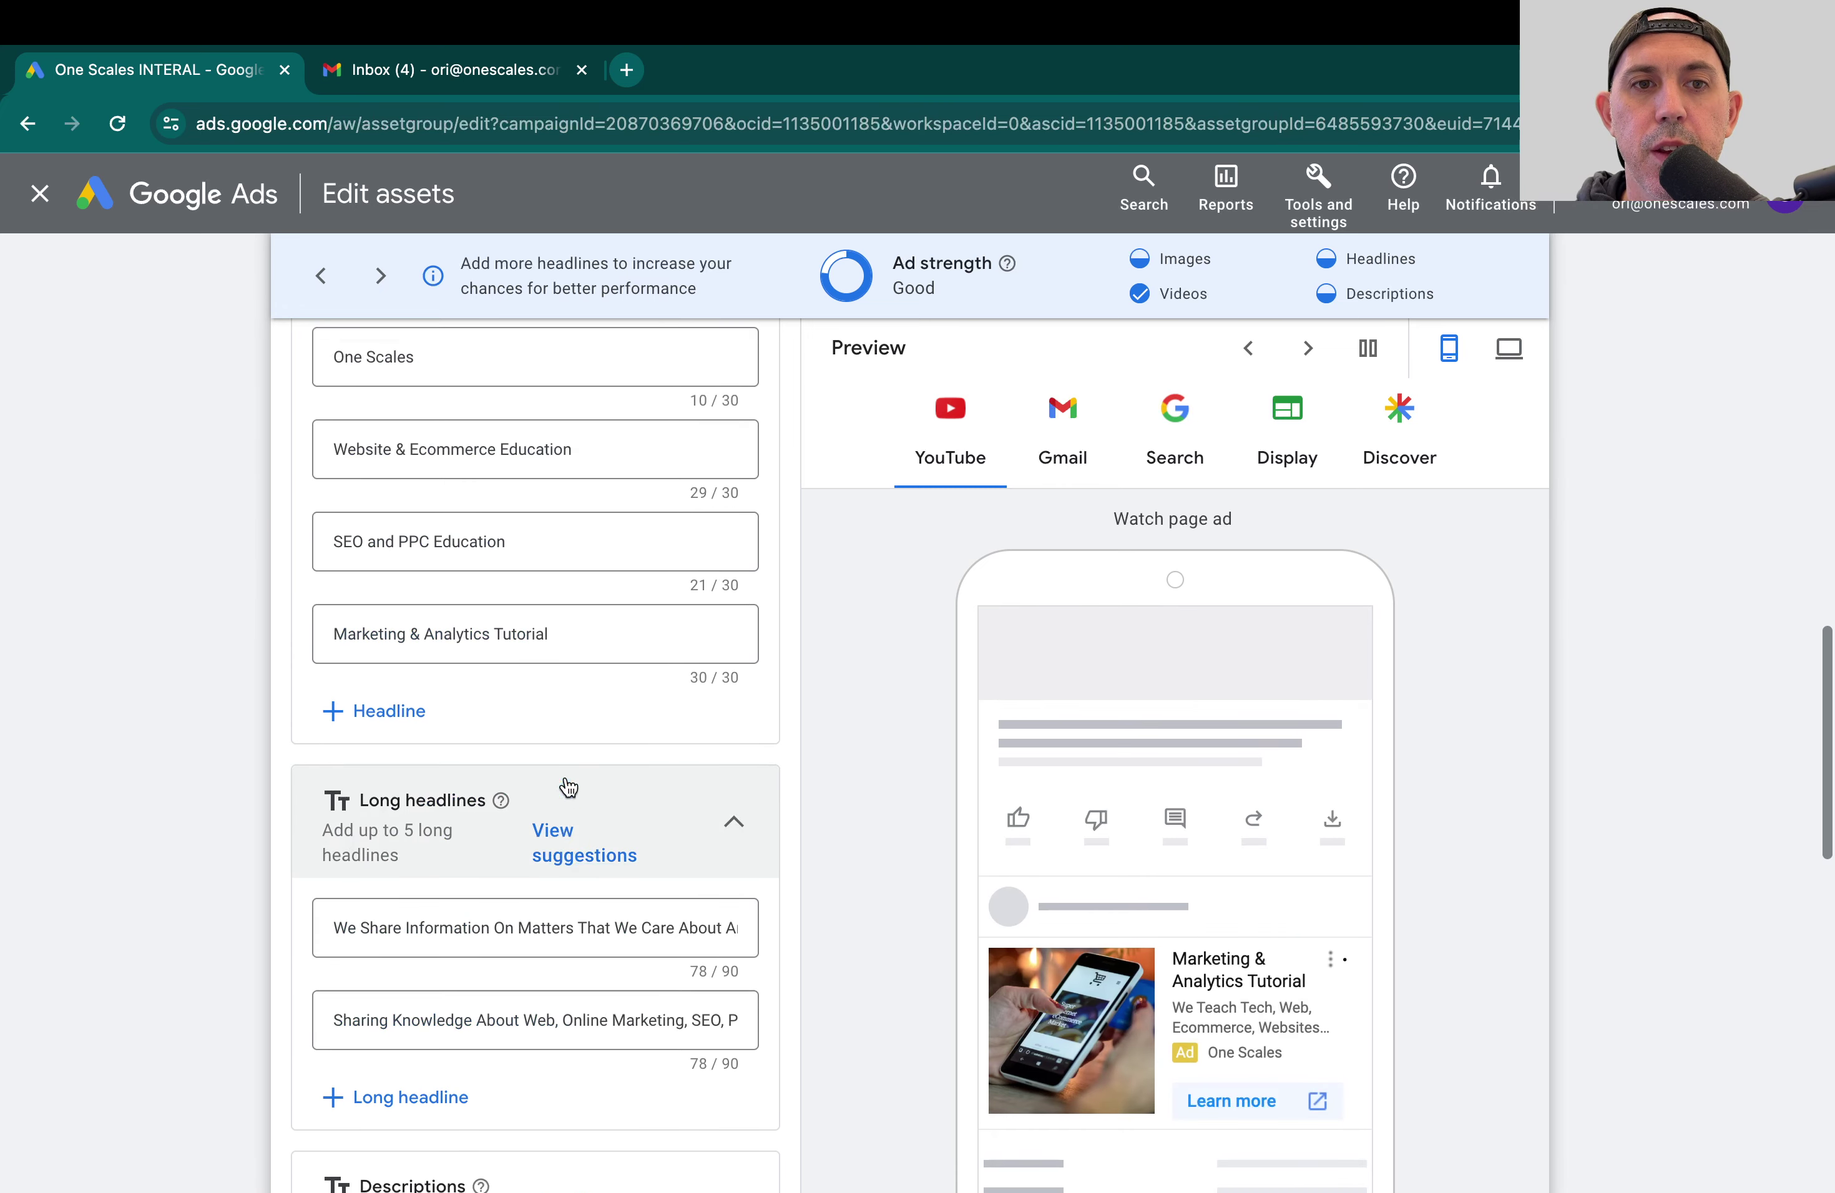
pyautogui.scroll(-6, 443, 1079)
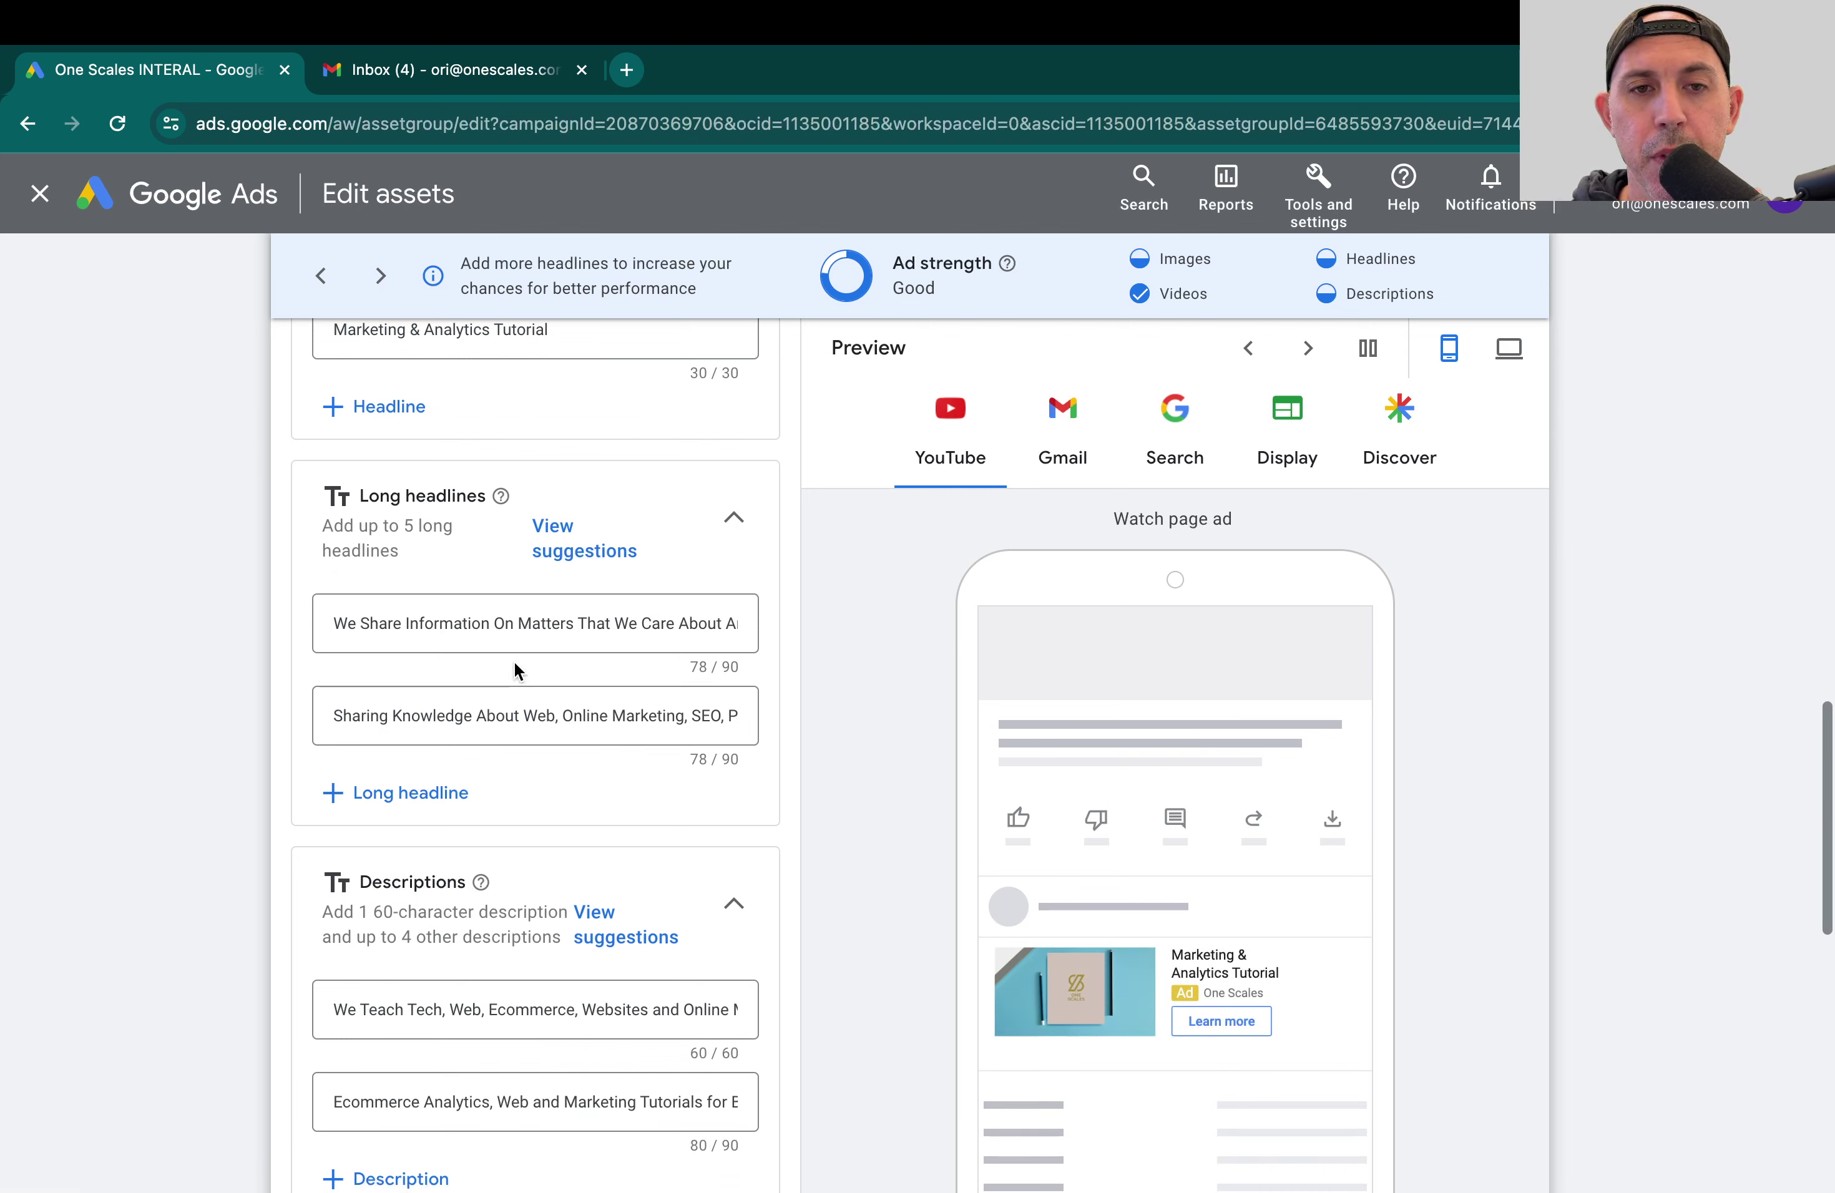
pyautogui.scroll(7, 521, 661)
pyautogui.scroll(3, 523, 662)
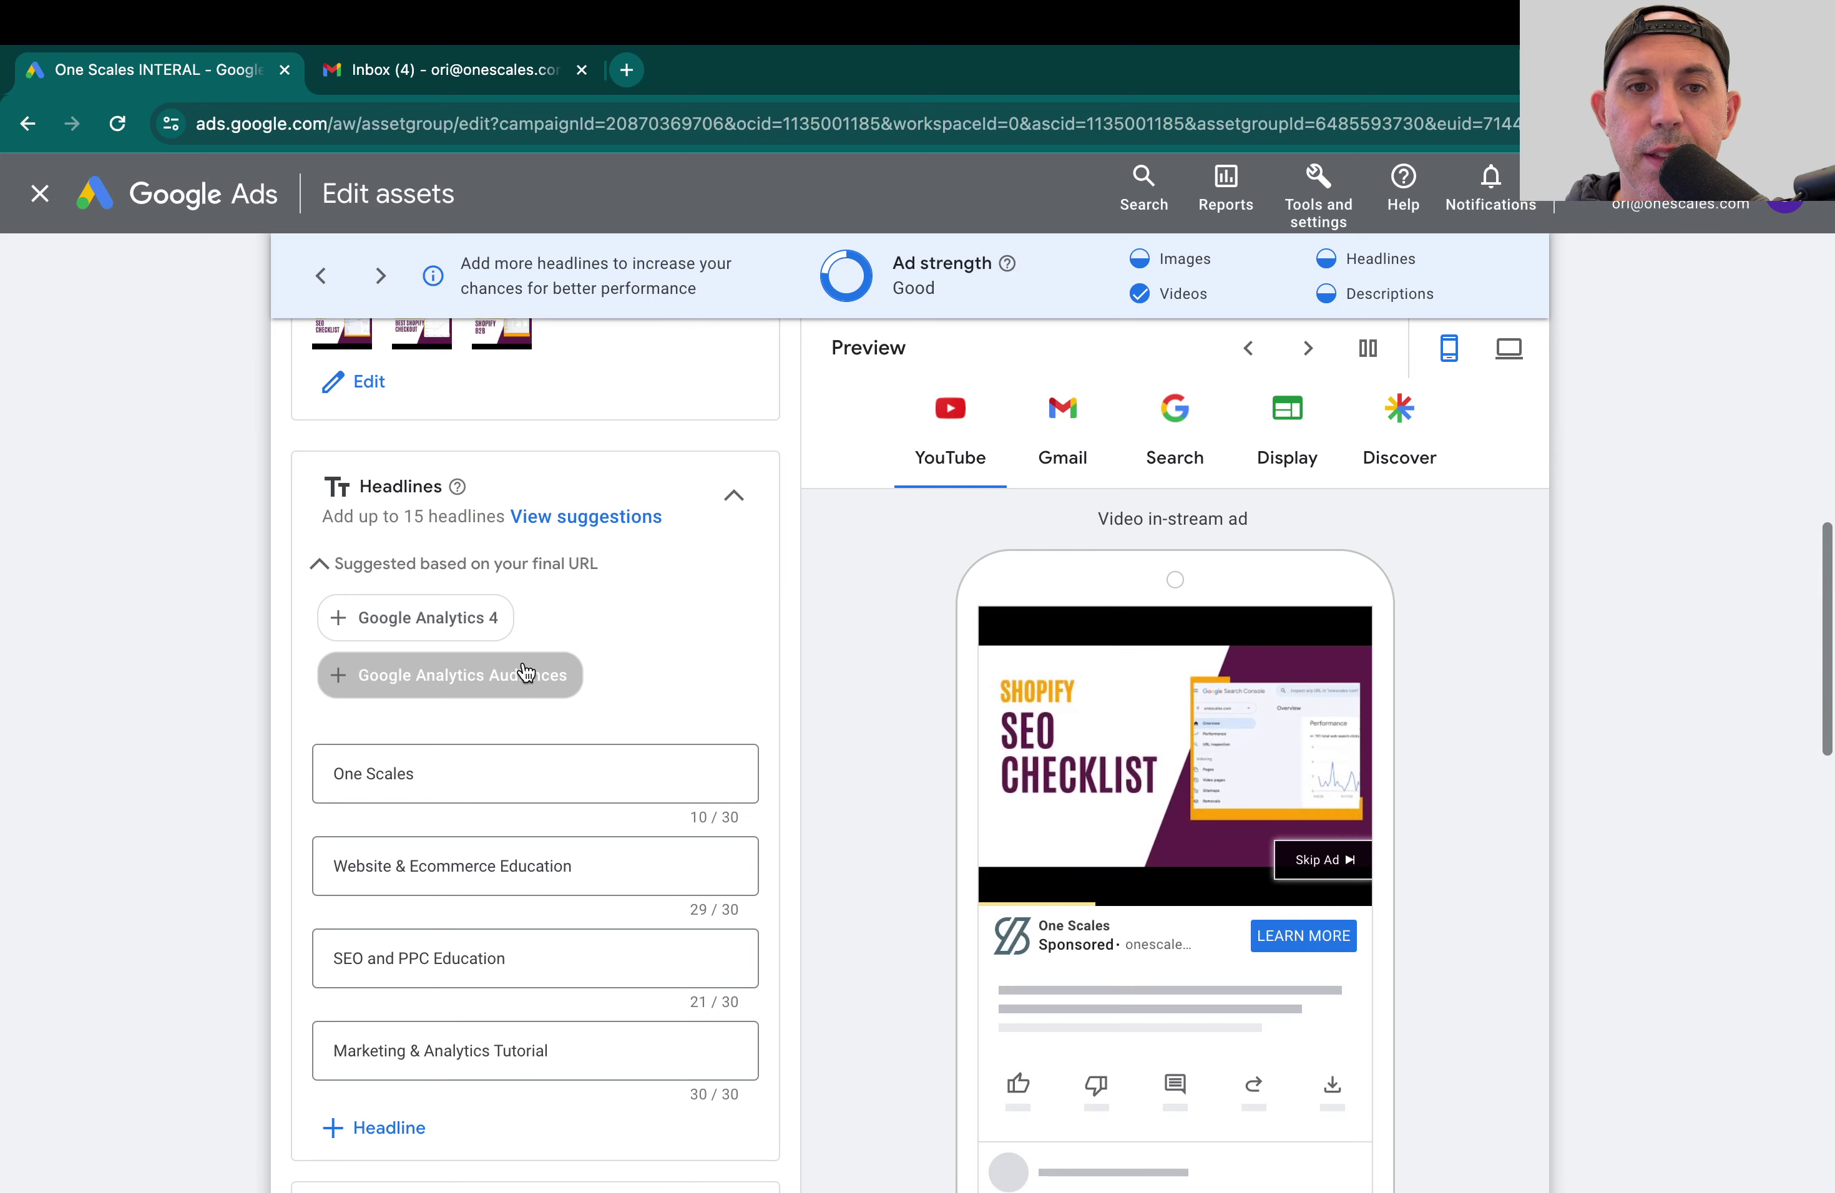
pyautogui.scroll(12, 636, 598)
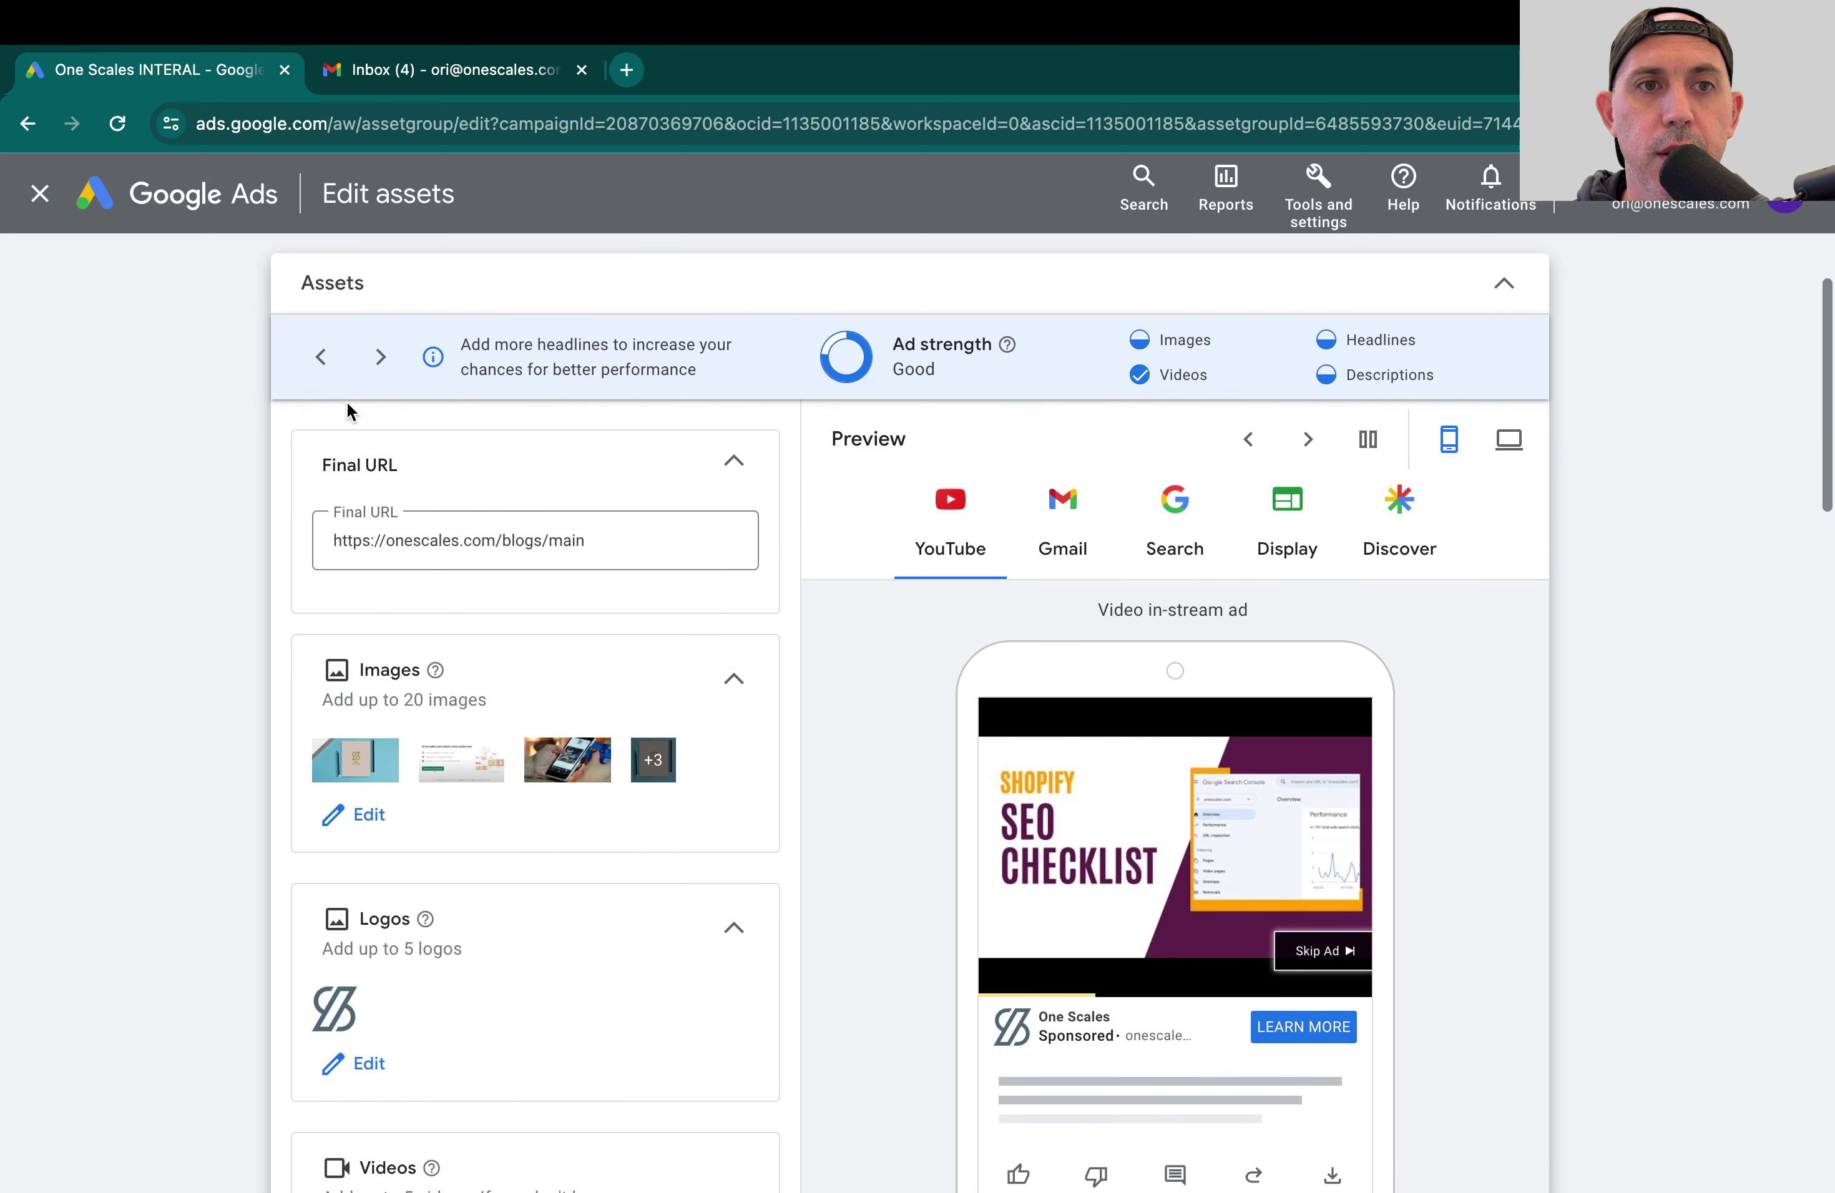
pyautogui.scroll(3, 347, 410)
pyautogui.click(40, 193)
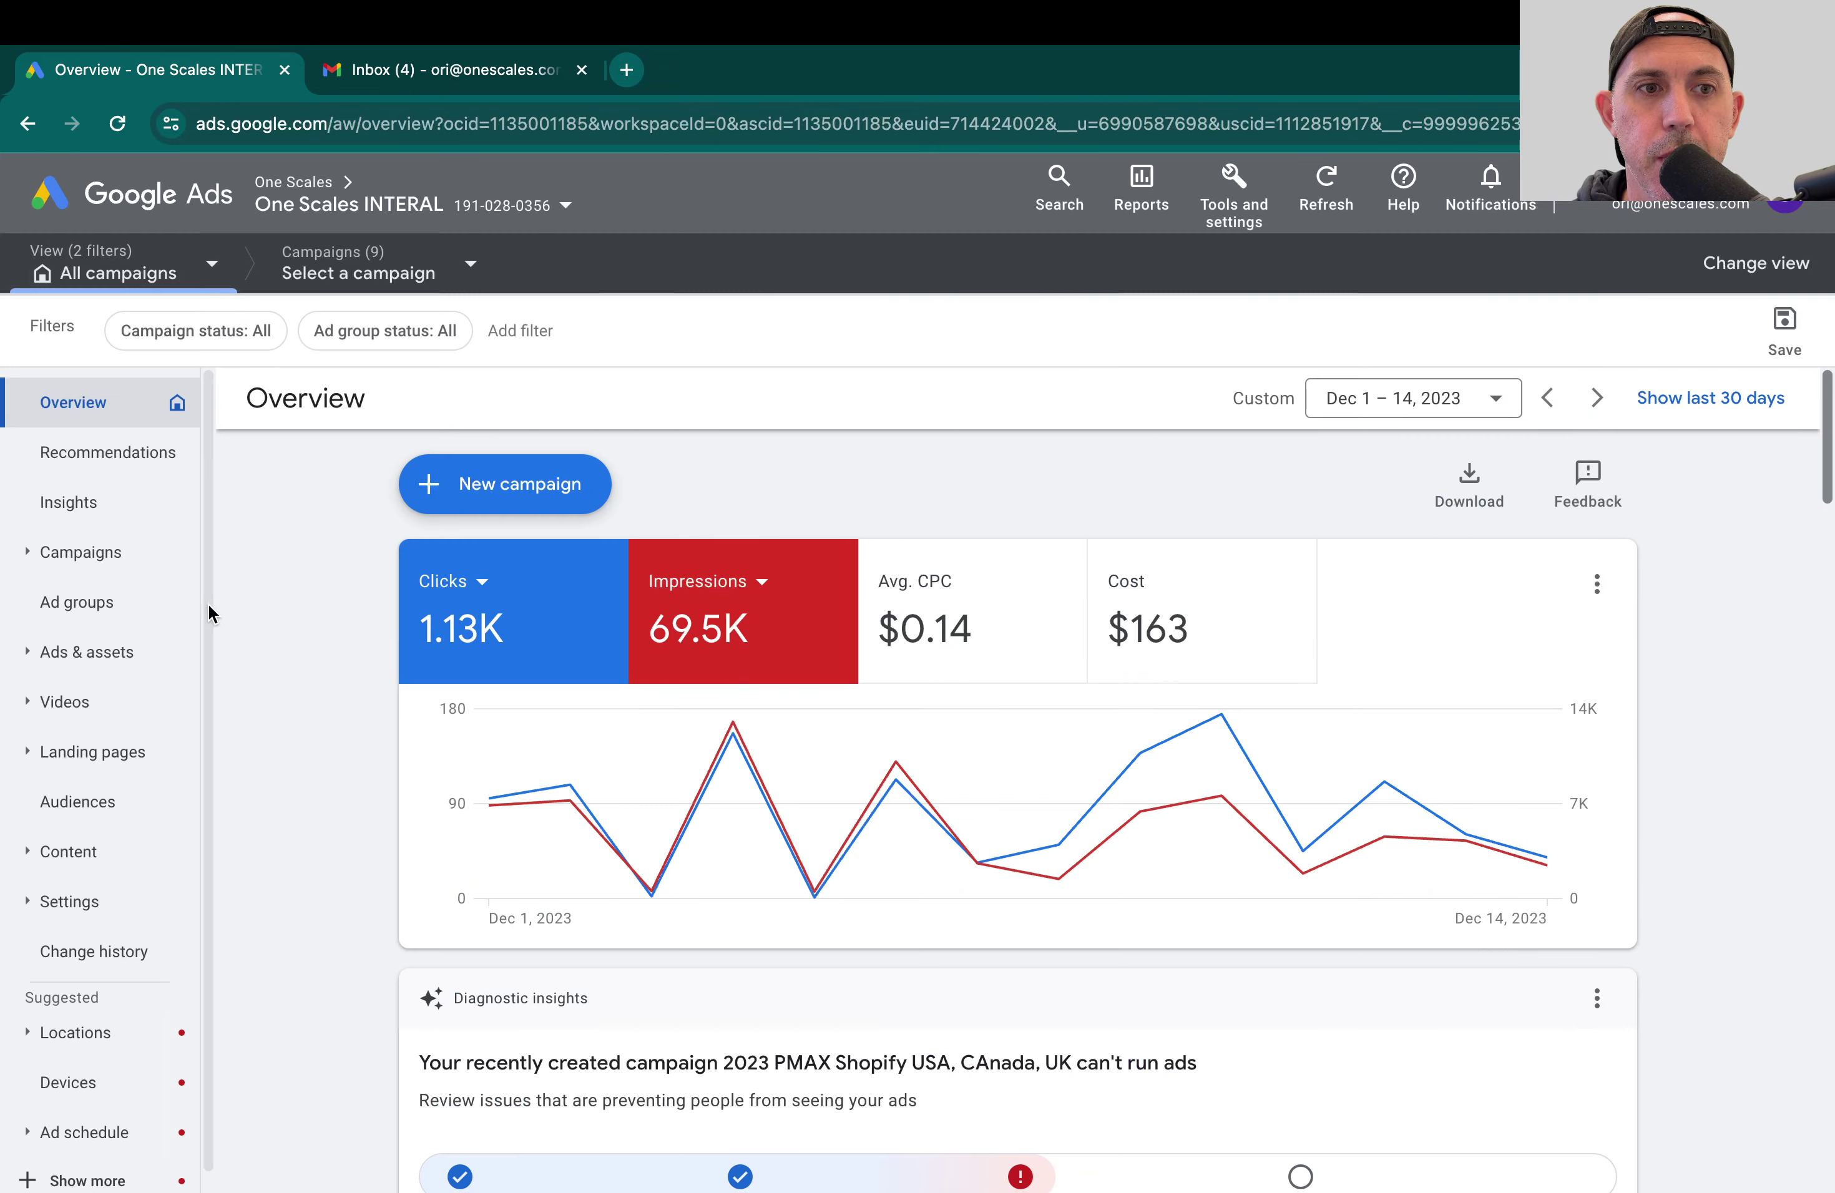
# Step: Return to the campaigns list and reopen the asset groups of the "2023 PMAX Shopify USA, CAnada, UK" campaign
pyautogui.click(144, 551)
pyautogui.scroll(-2, 879, 873)
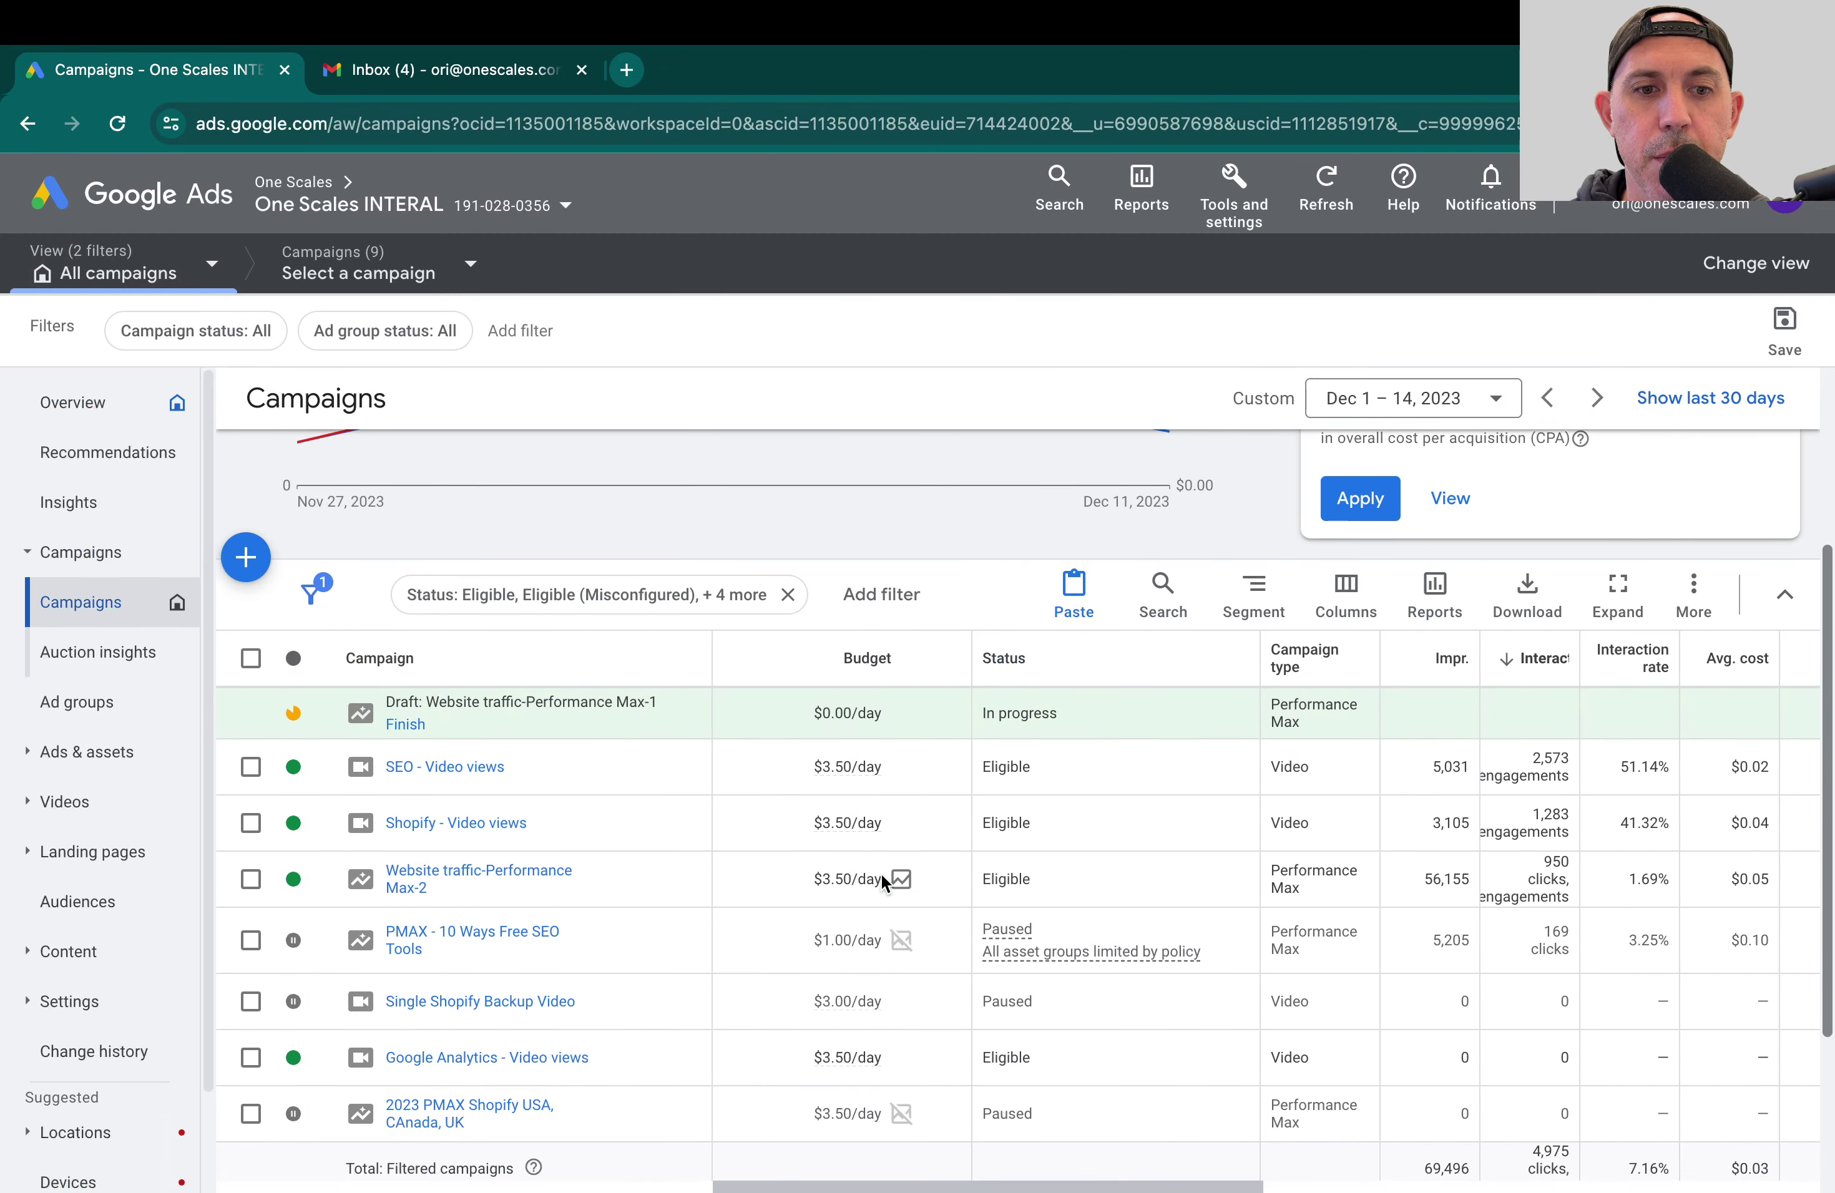
pyautogui.scroll(-1, 880, 873)
pyautogui.click(435, 997)
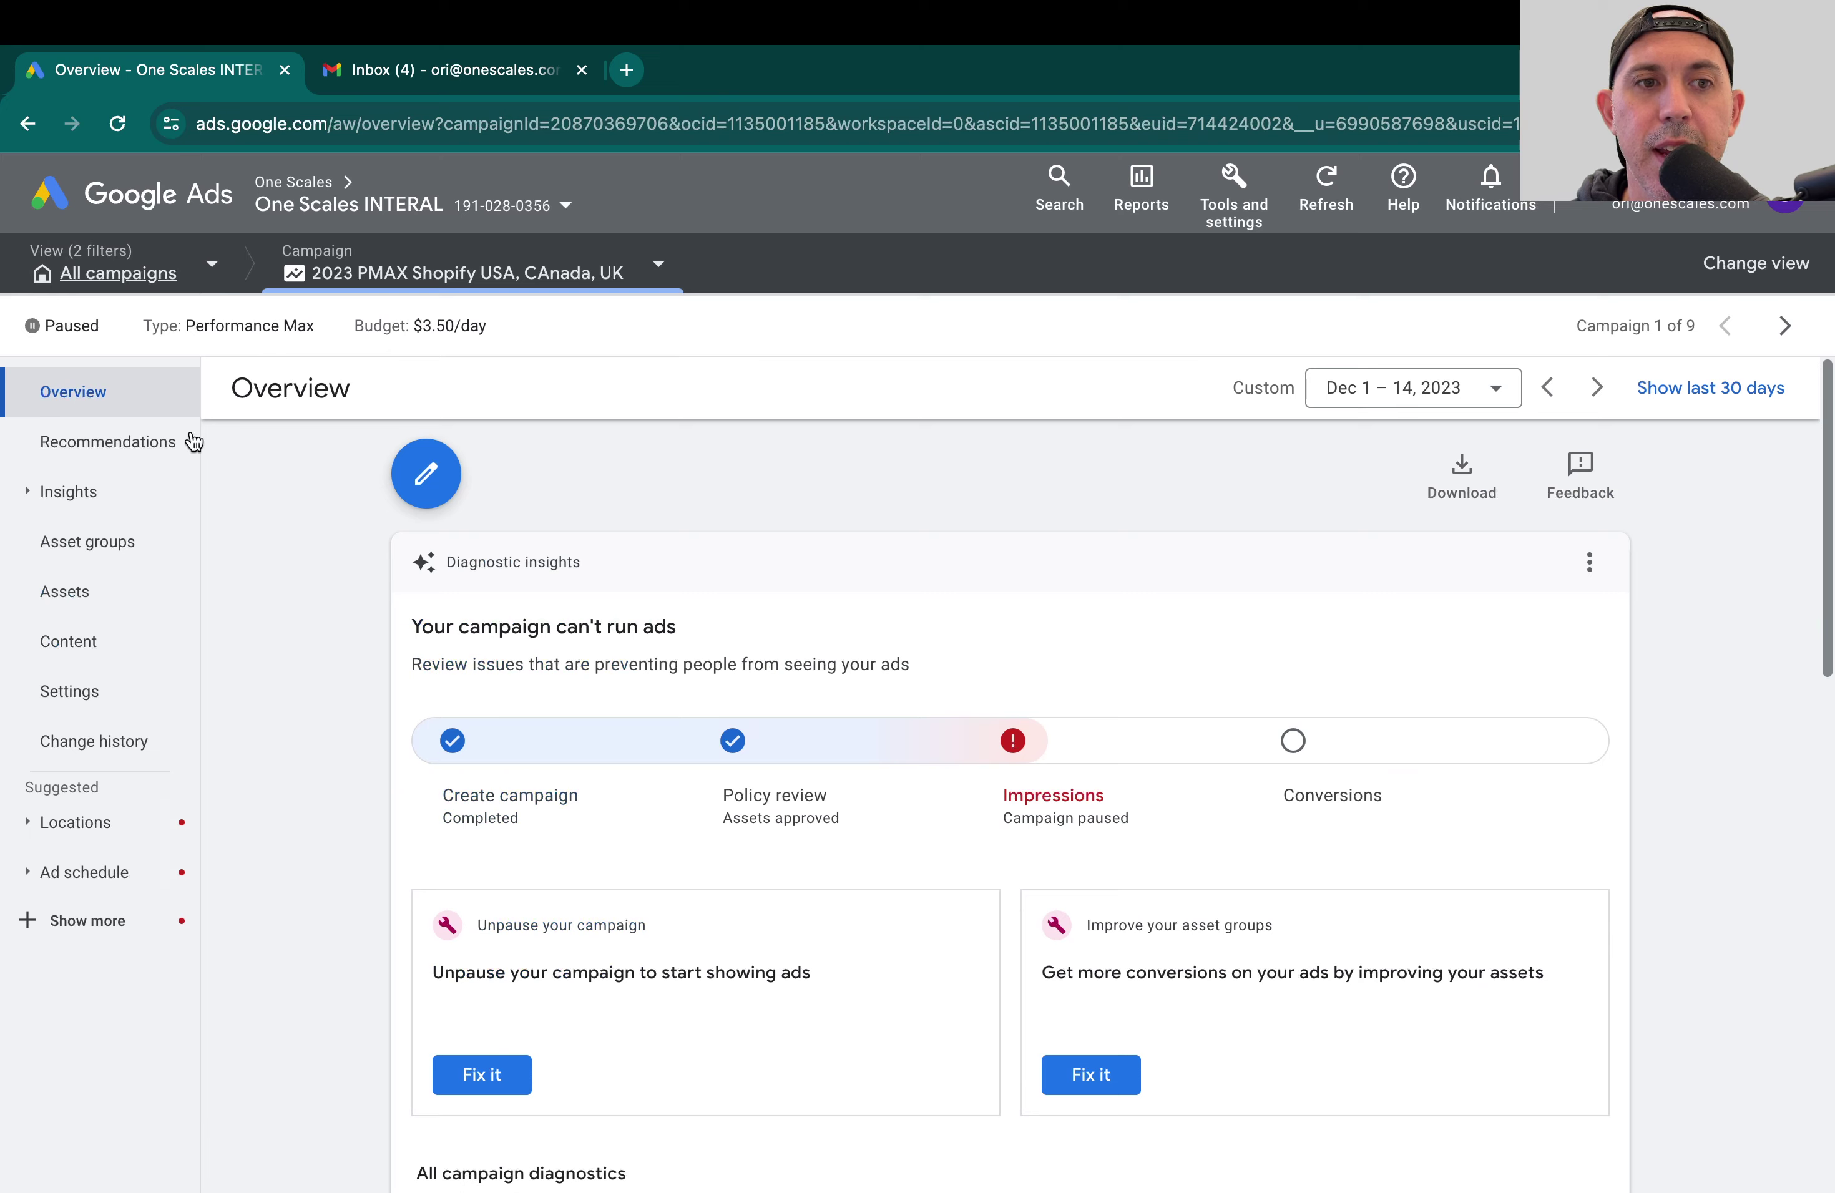
pyautogui.click(115, 539)
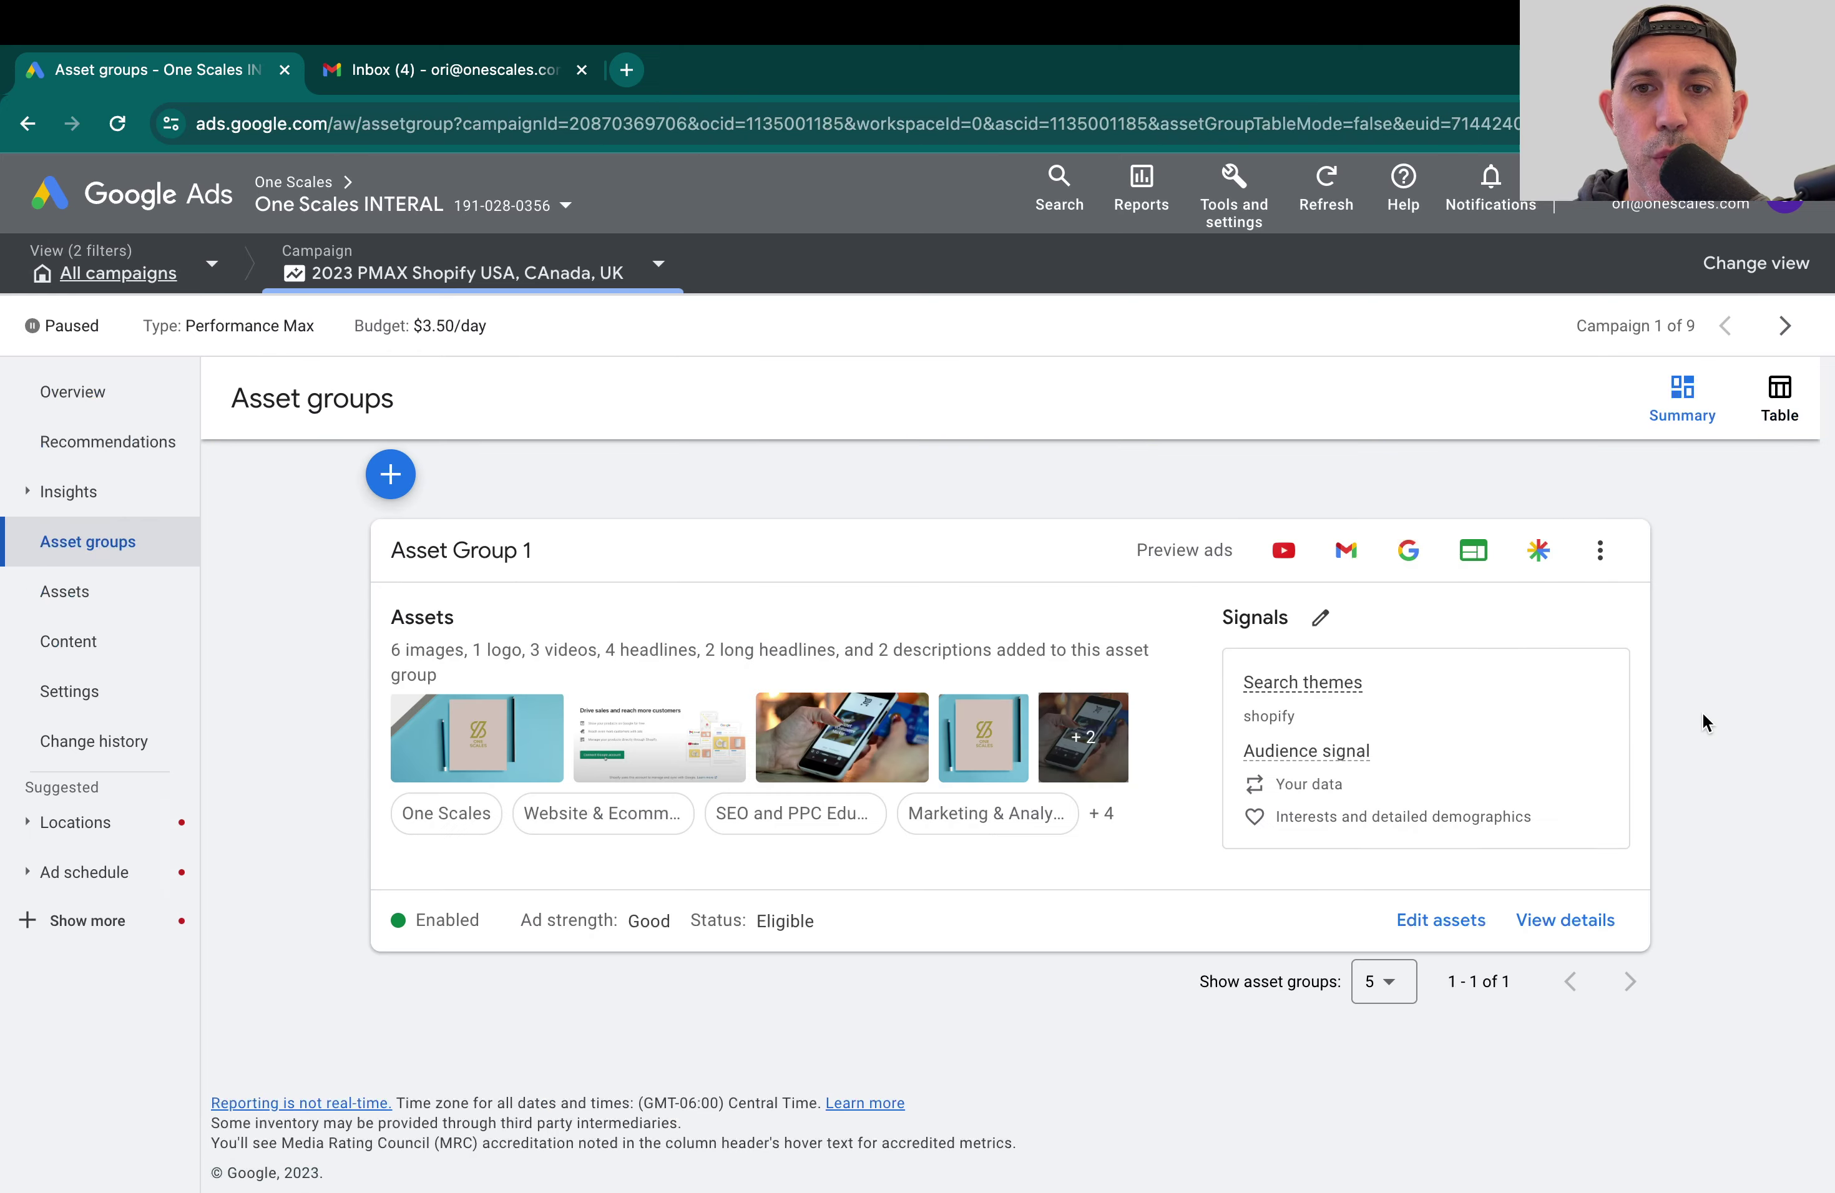
# Step: Open the signals of Asset Group 1 and bring up its "In Market - Shopify - copy245" audience for editing
pyautogui.tripleClick(1213, 628)
pyautogui.click(1376, 632)
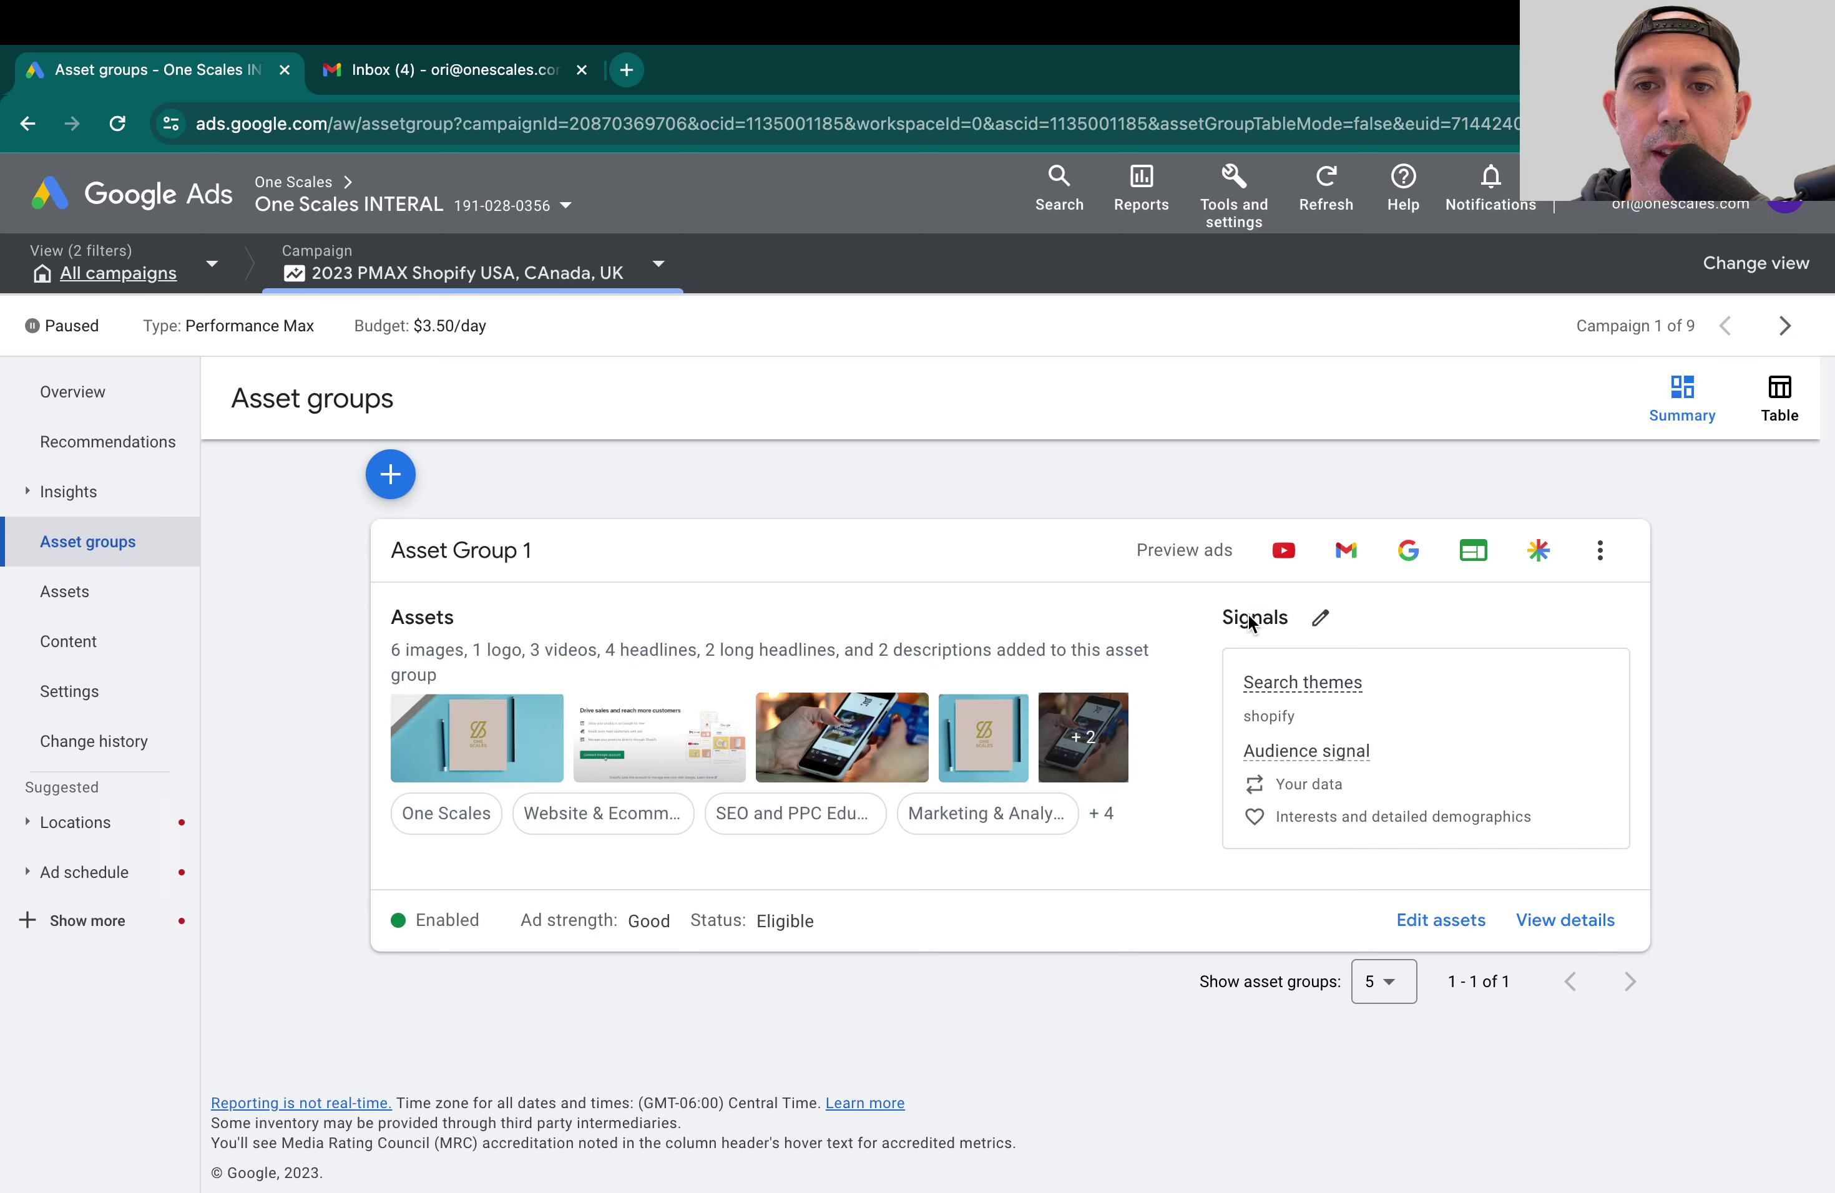
pyautogui.click(1322, 619)
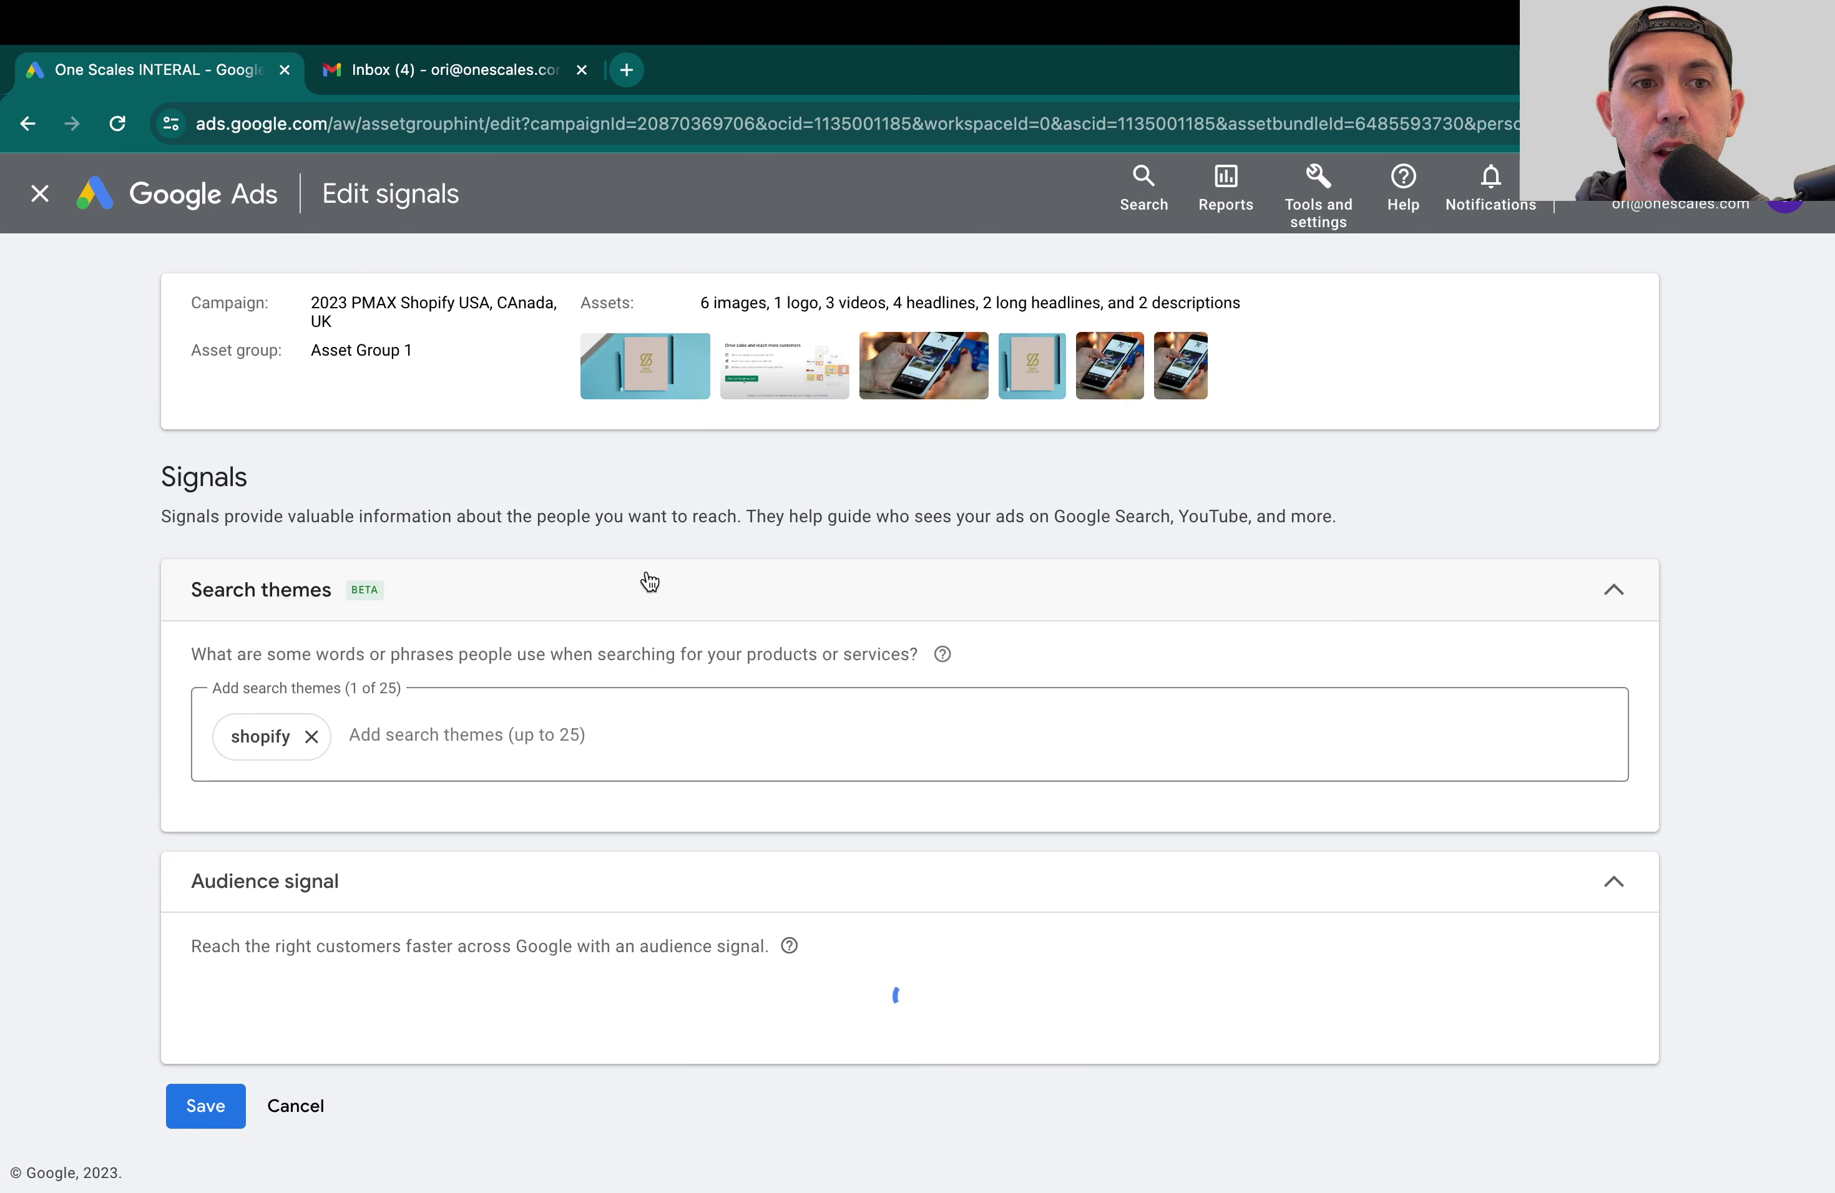
pyautogui.scroll(-3, 575, 677)
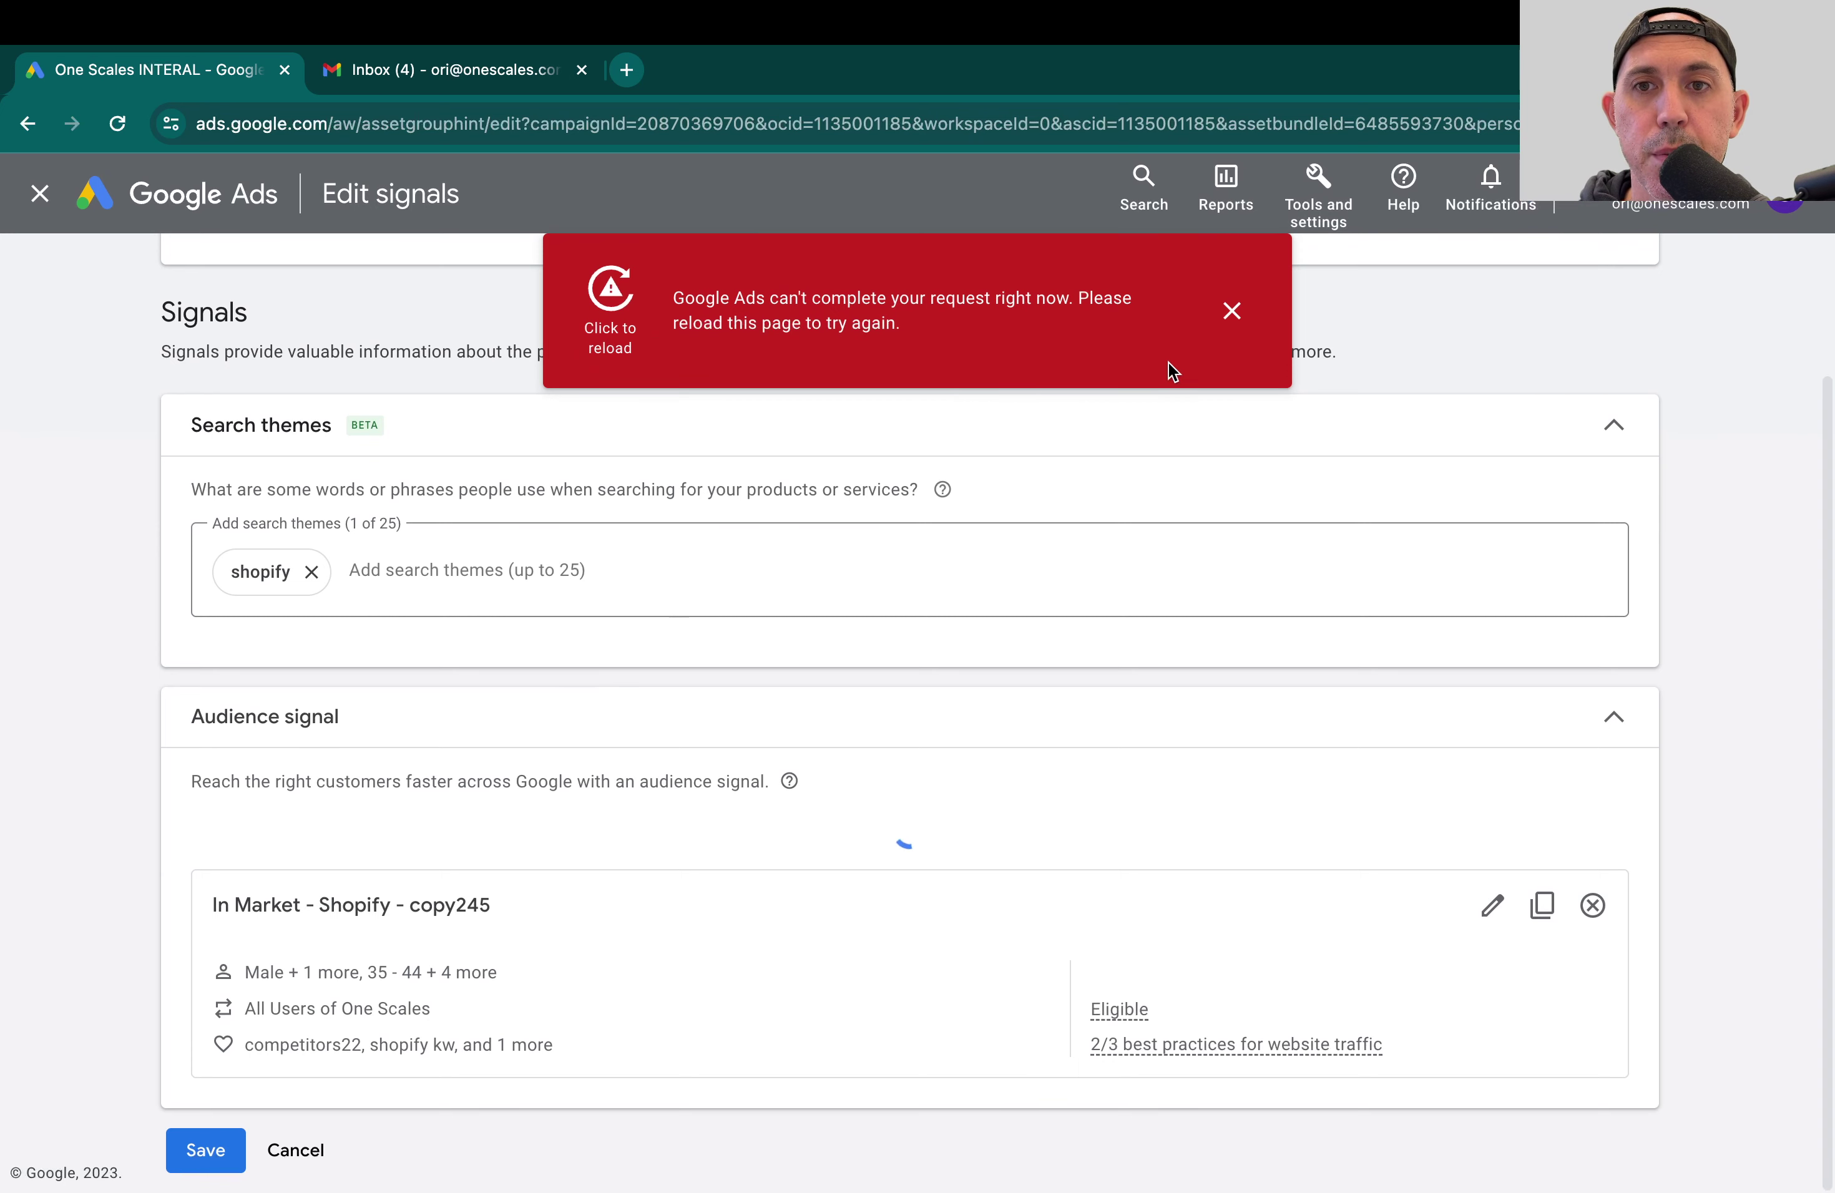
pyautogui.click(1231, 311)
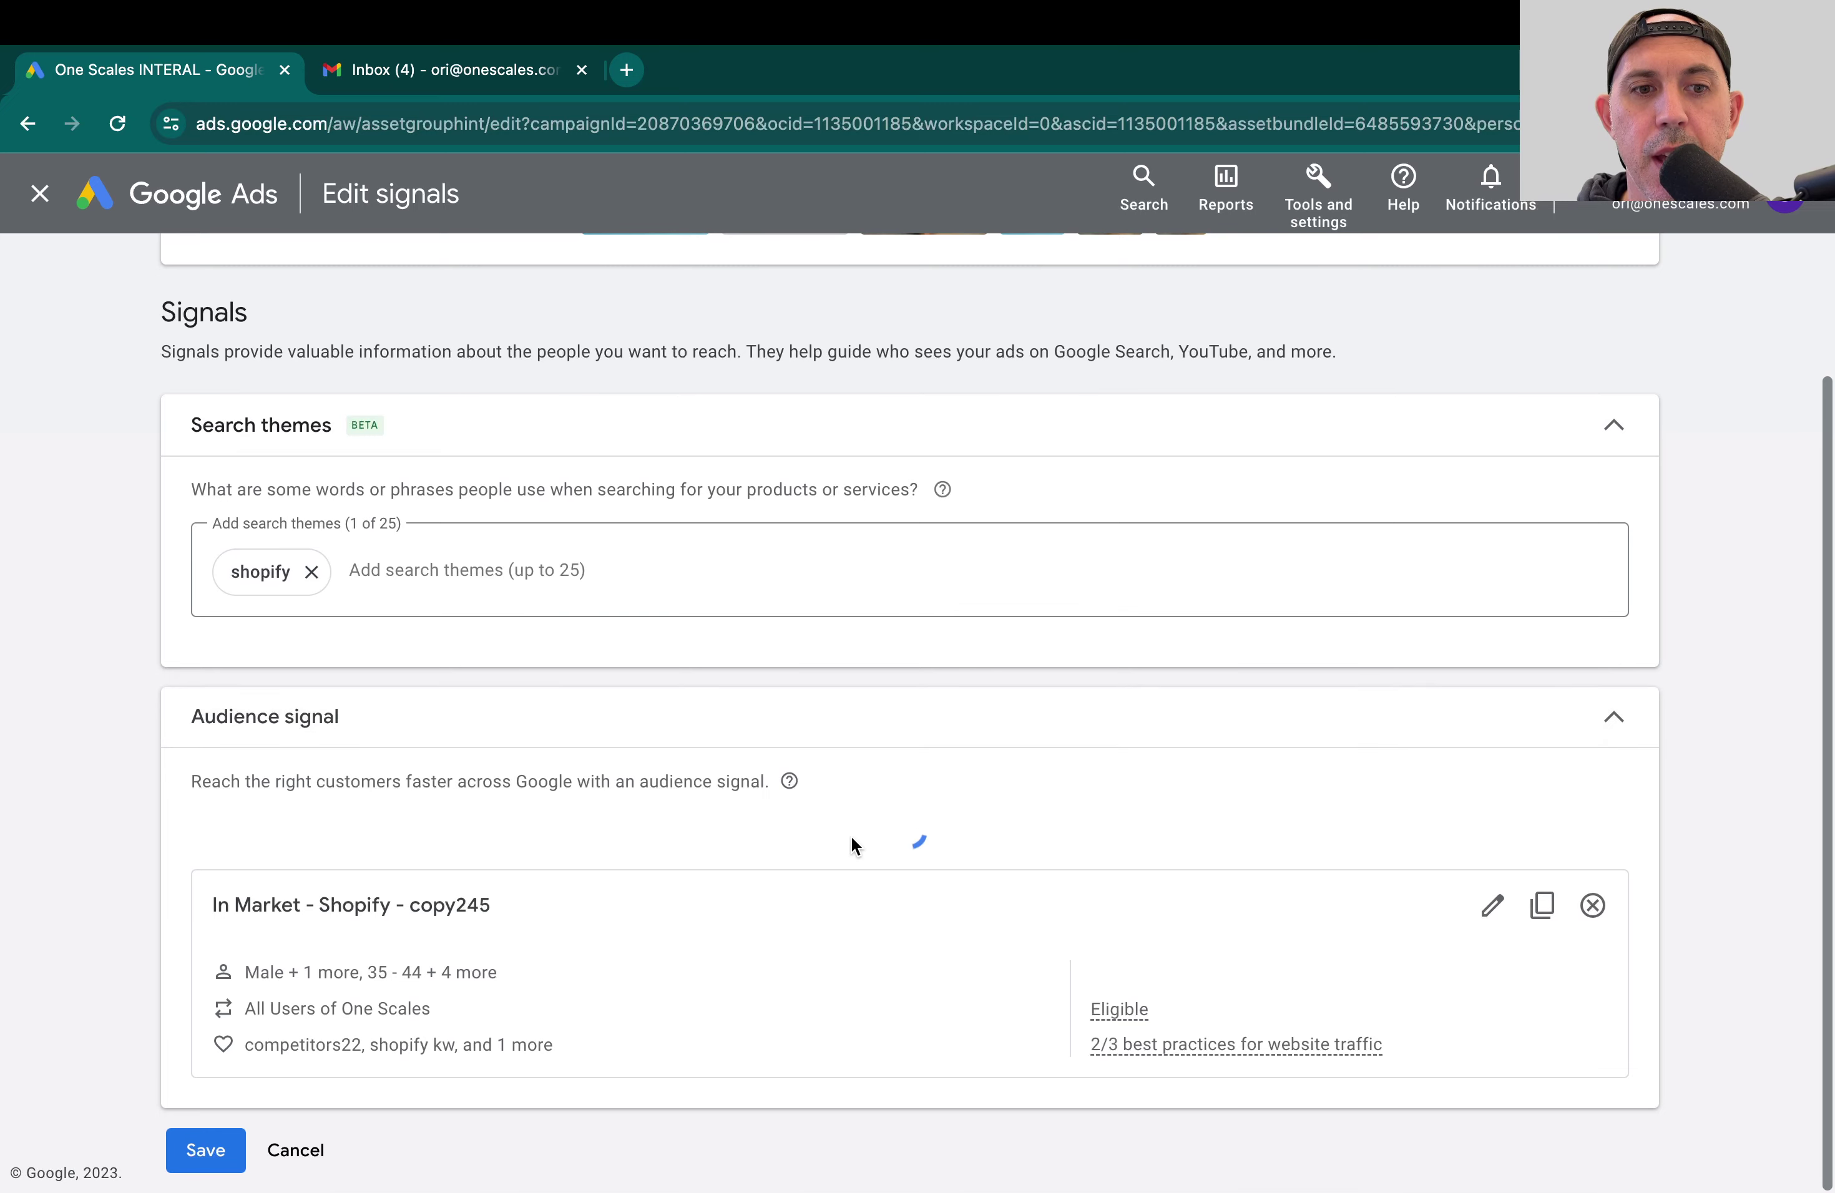
pyautogui.click(1493, 905)
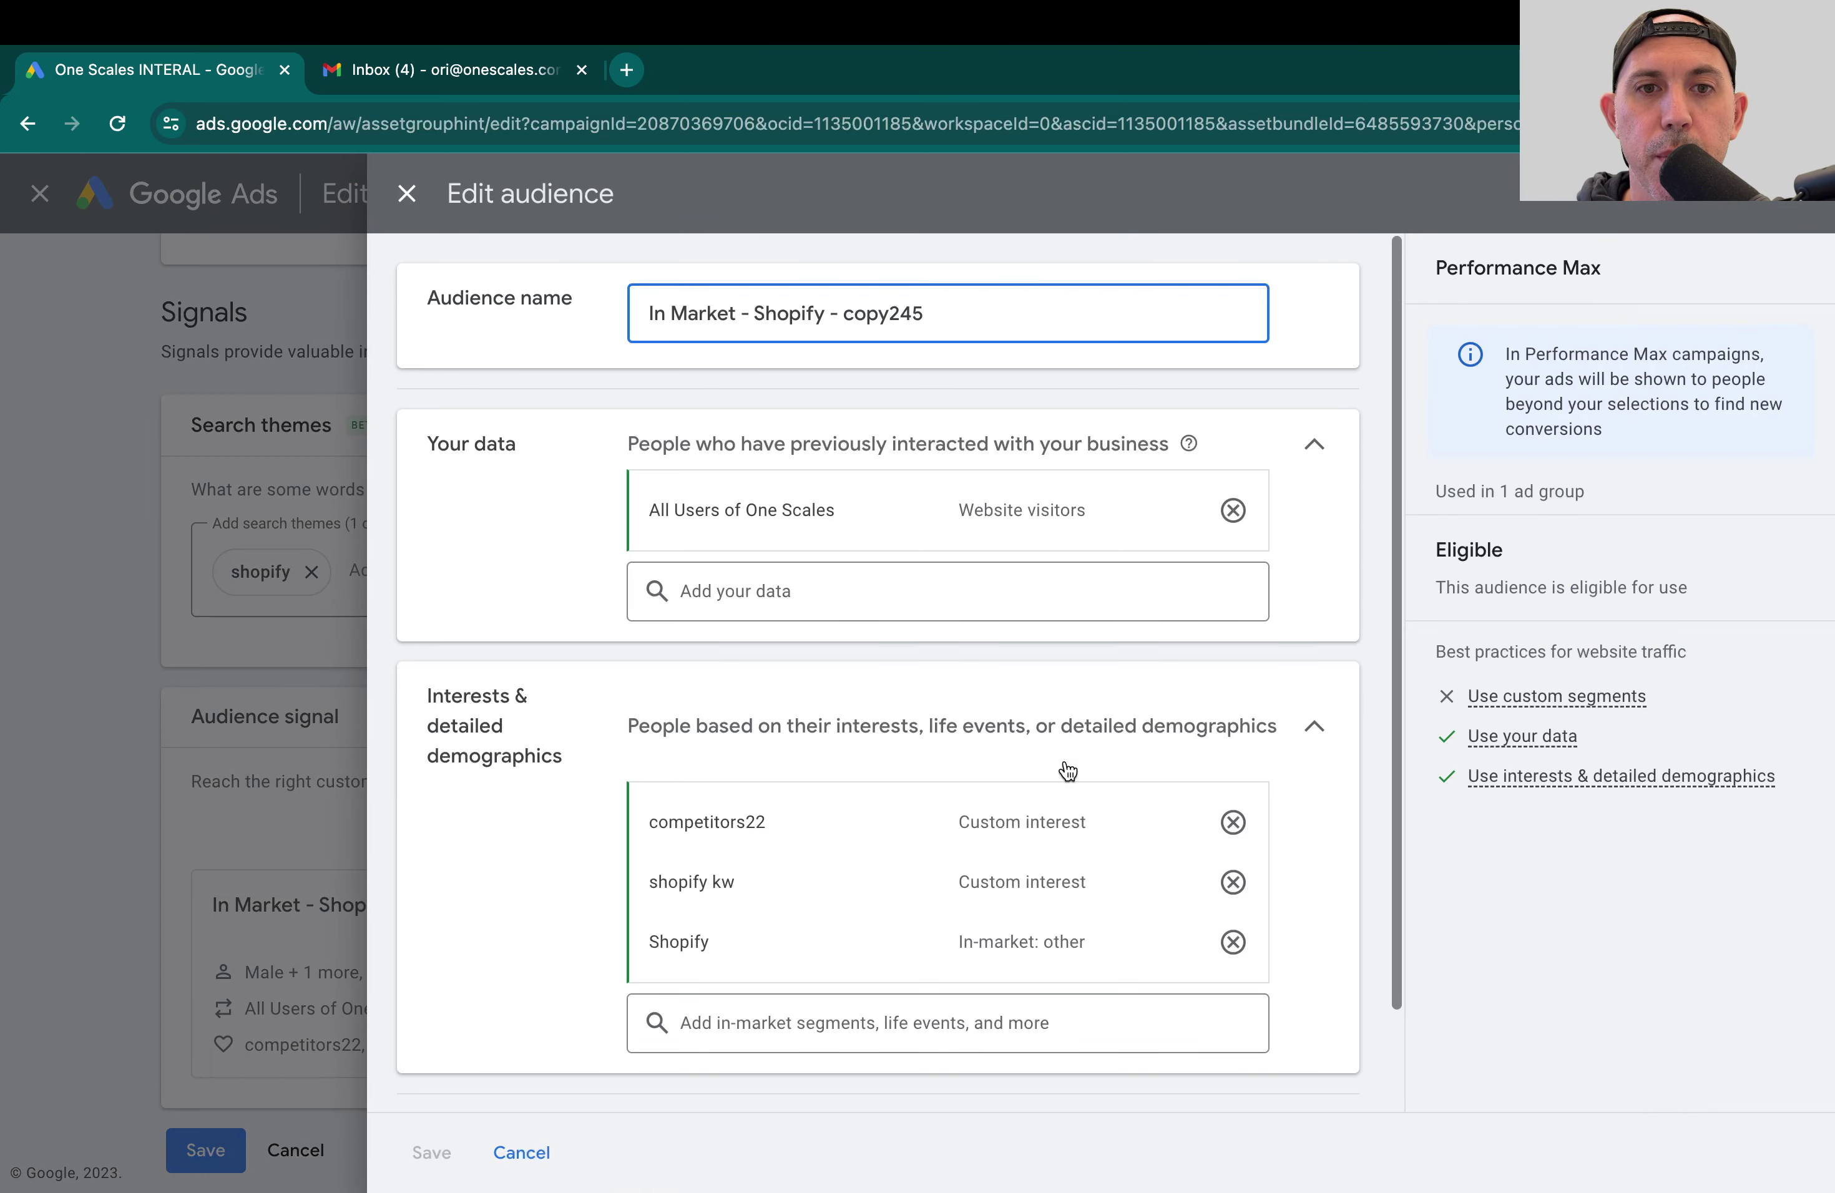
# Step: Inspect the details of the audience's All Users of One Scales, competitors22 and shopify kw segments
pyautogui.moveTo(770, 506)
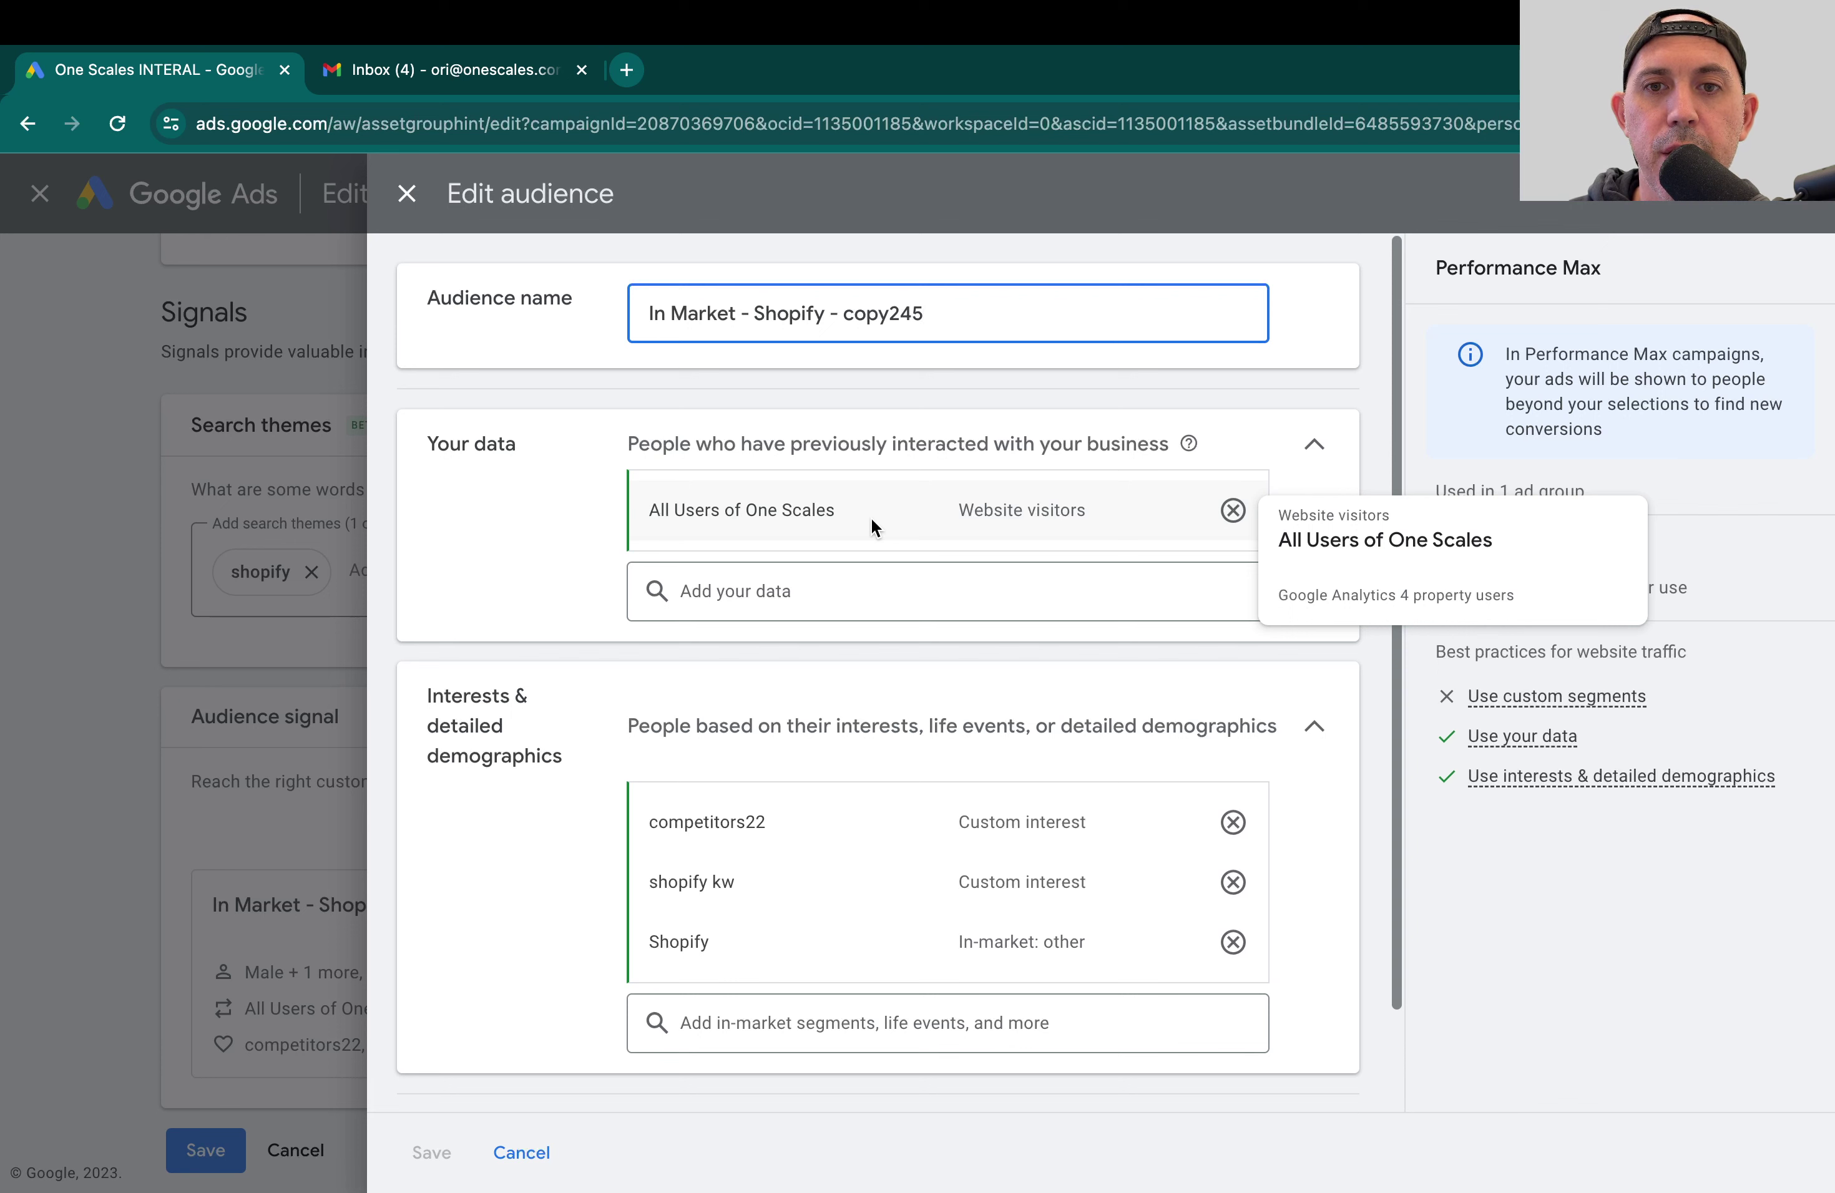
pyautogui.click(998, 830)
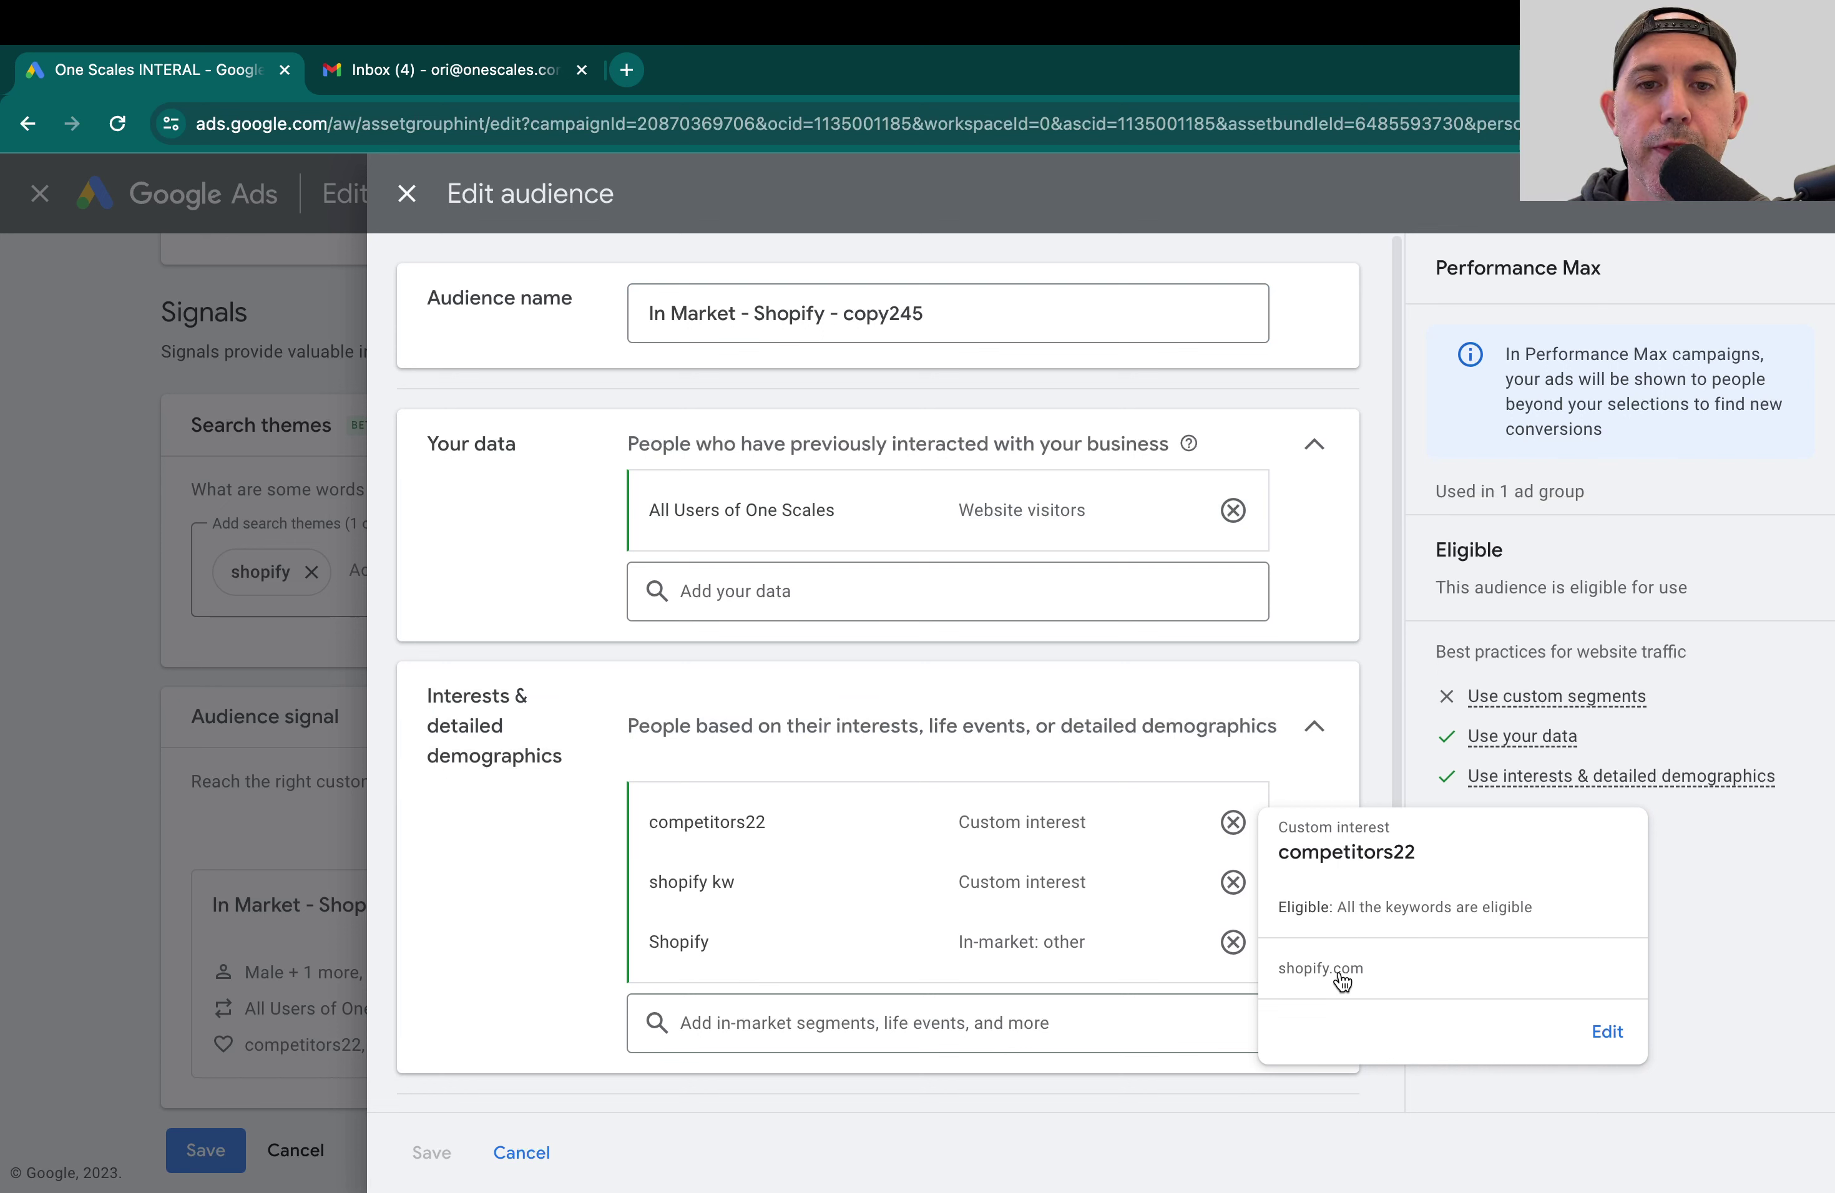
pyautogui.moveTo(783, 882)
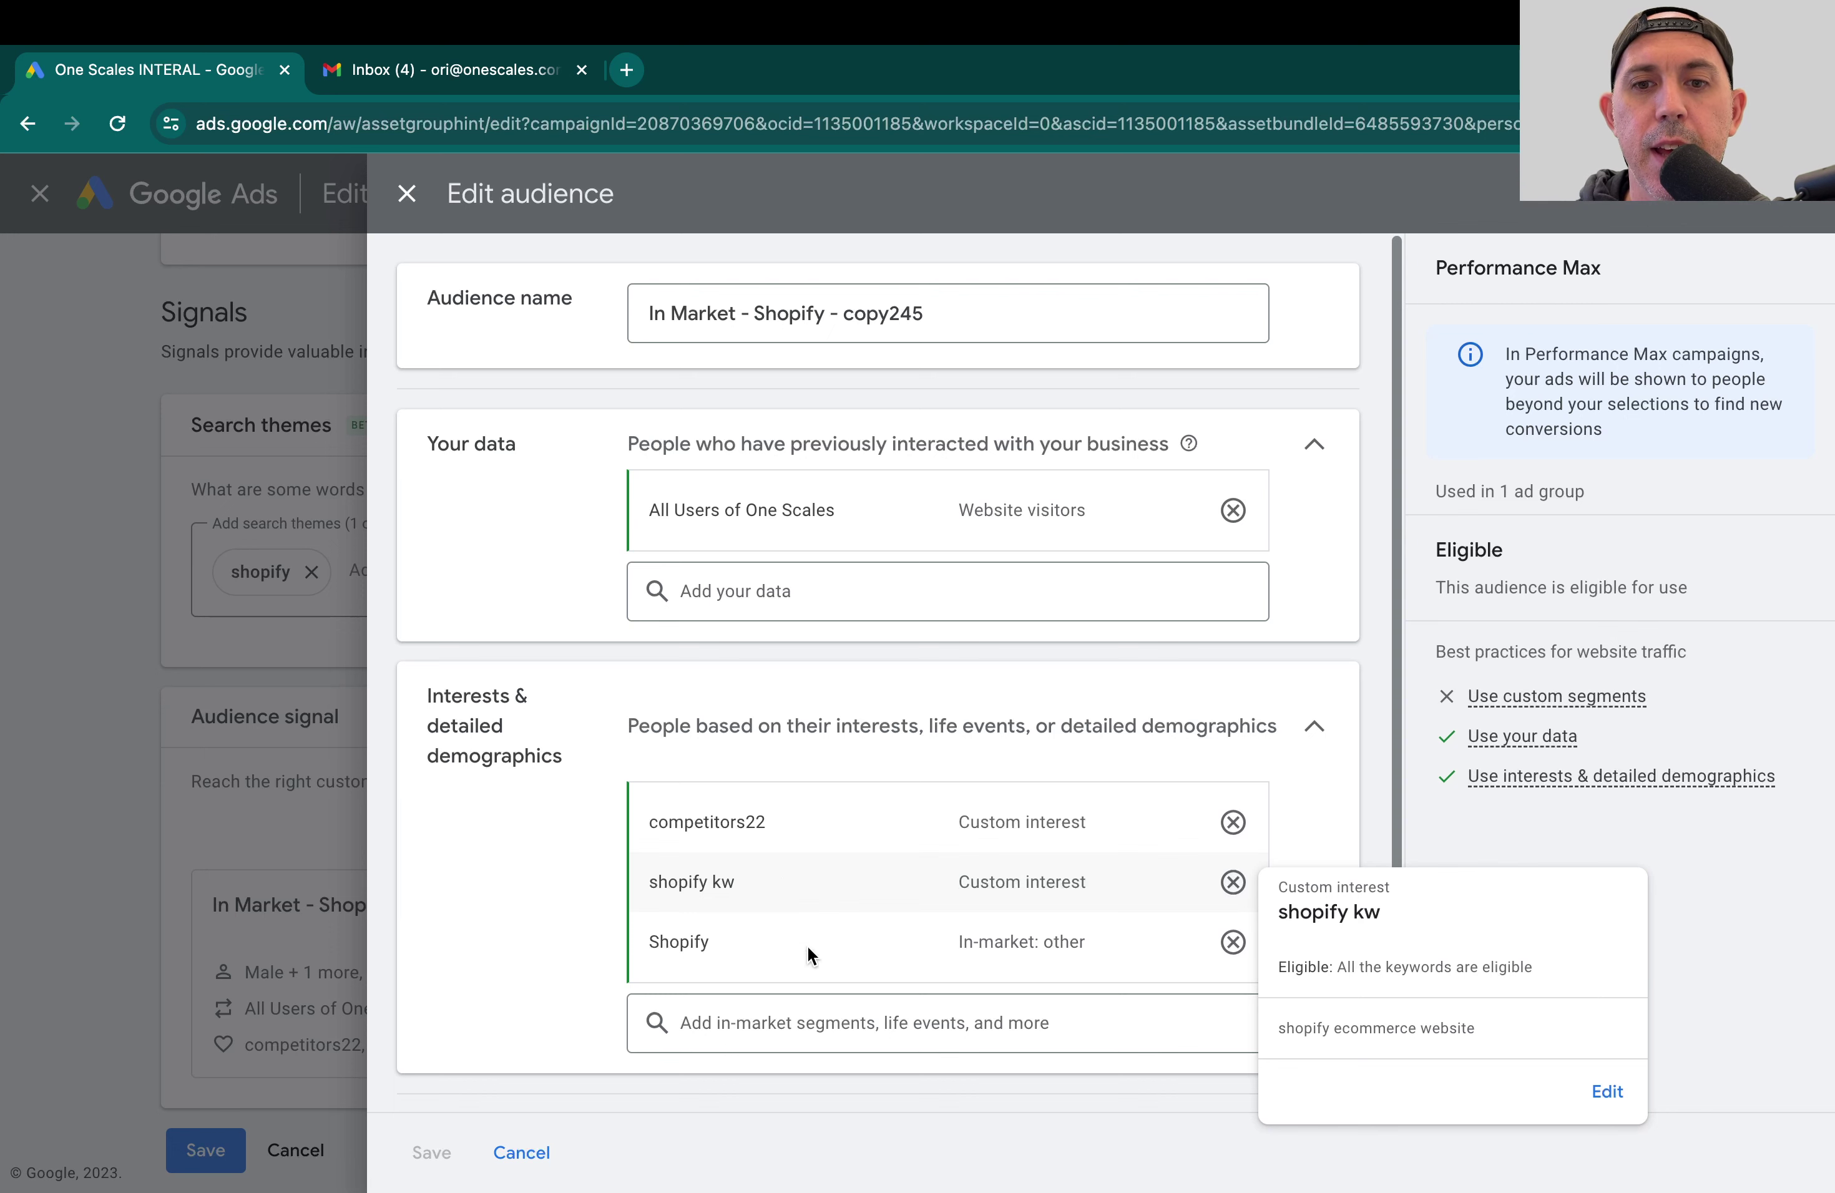
# Step: Try a new custom interest segment for people who browse websites similar to shopify.com, and discard it
pyautogui.click(810, 1003)
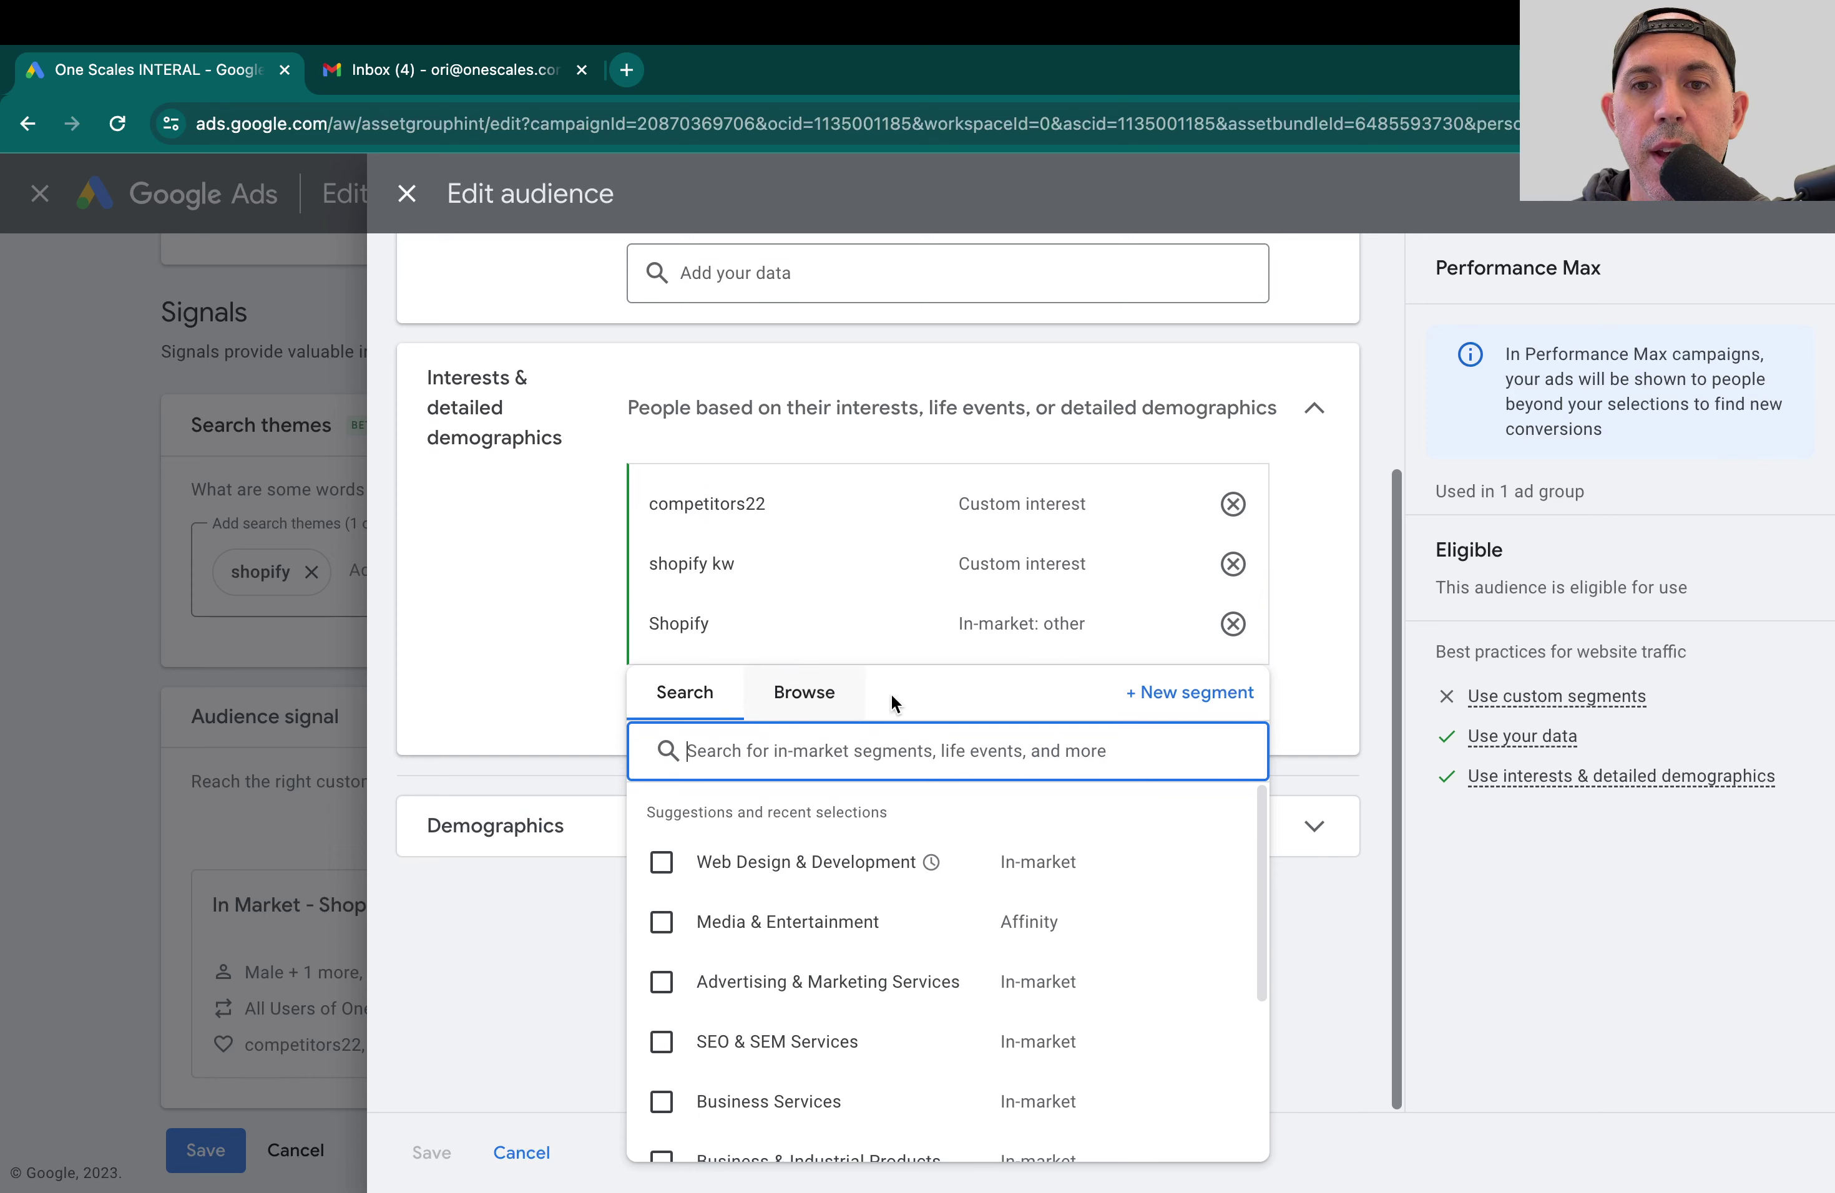
pyautogui.click(1170, 694)
pyautogui.click(630, 769)
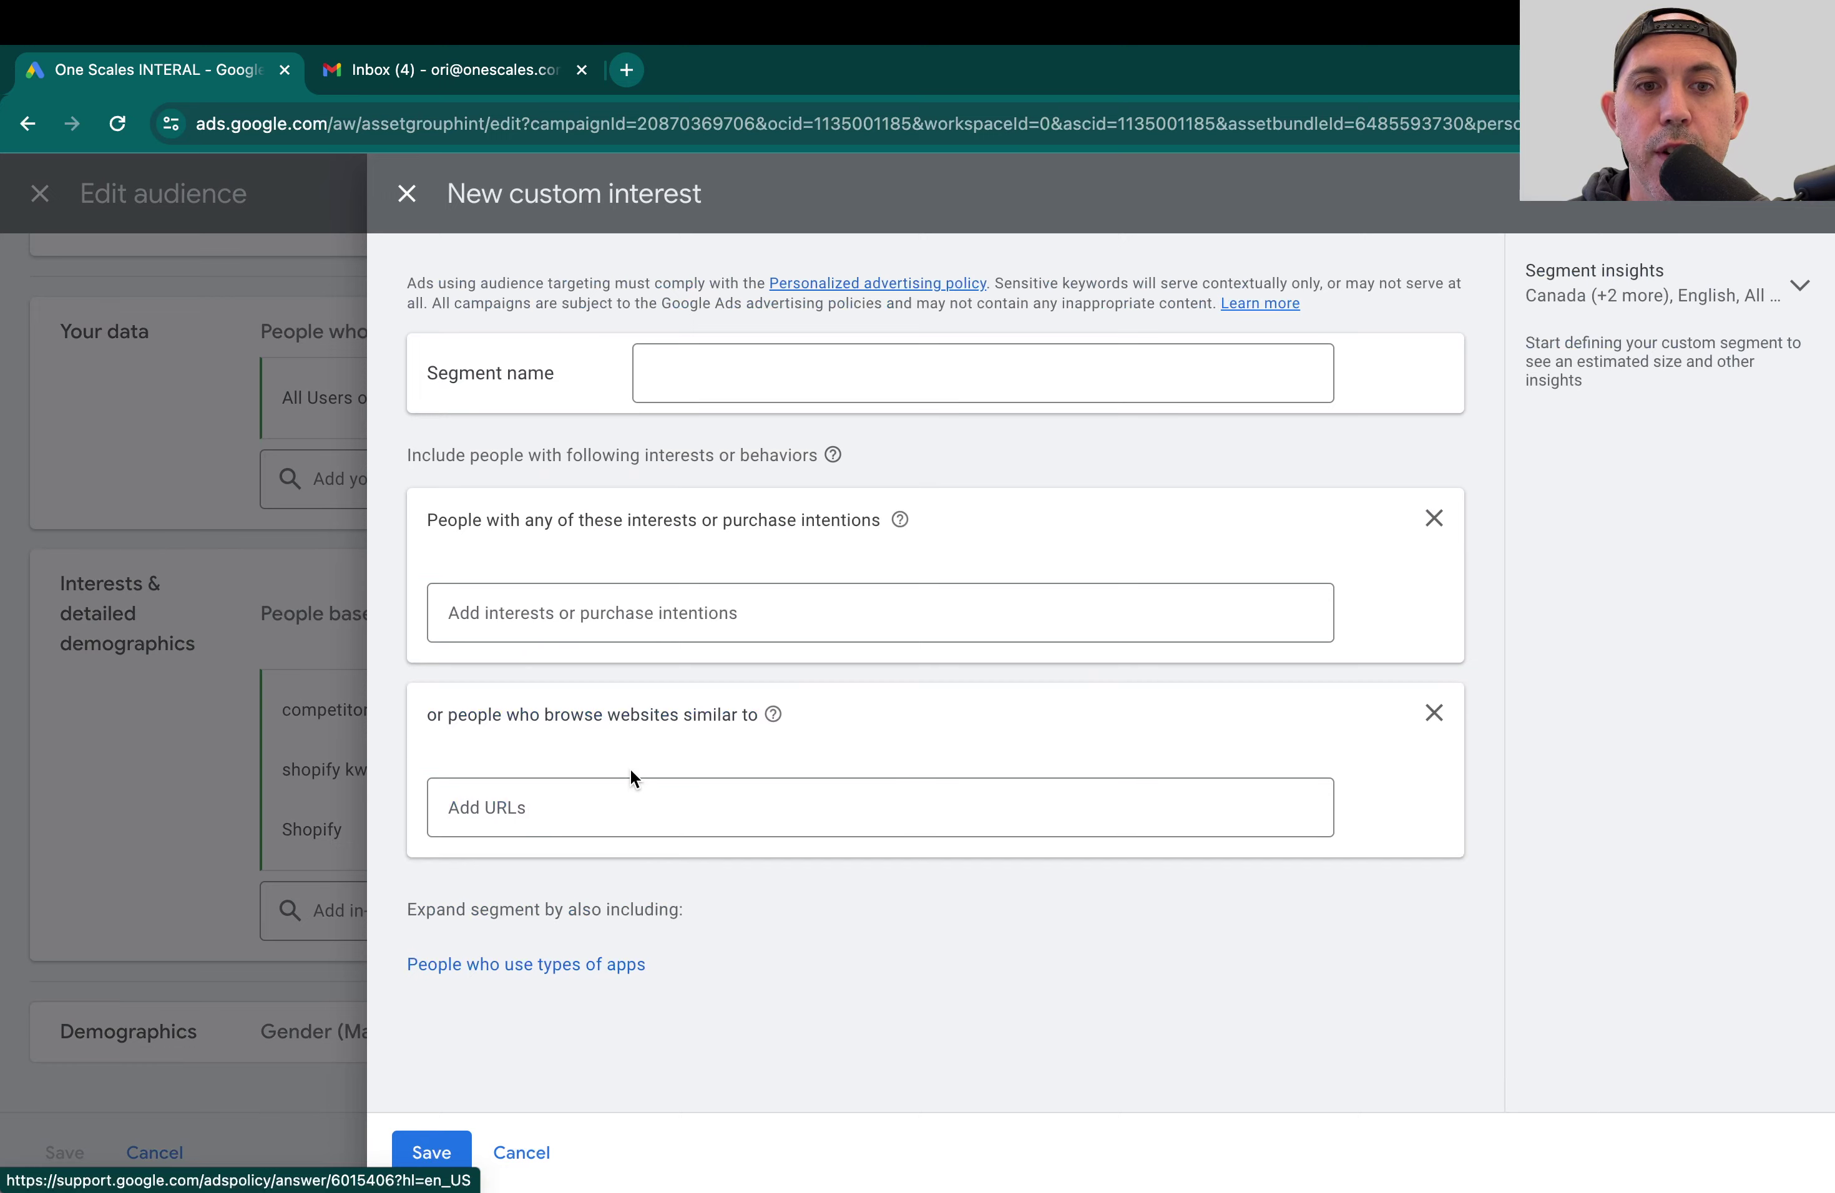
pyautogui.click(721, 814)
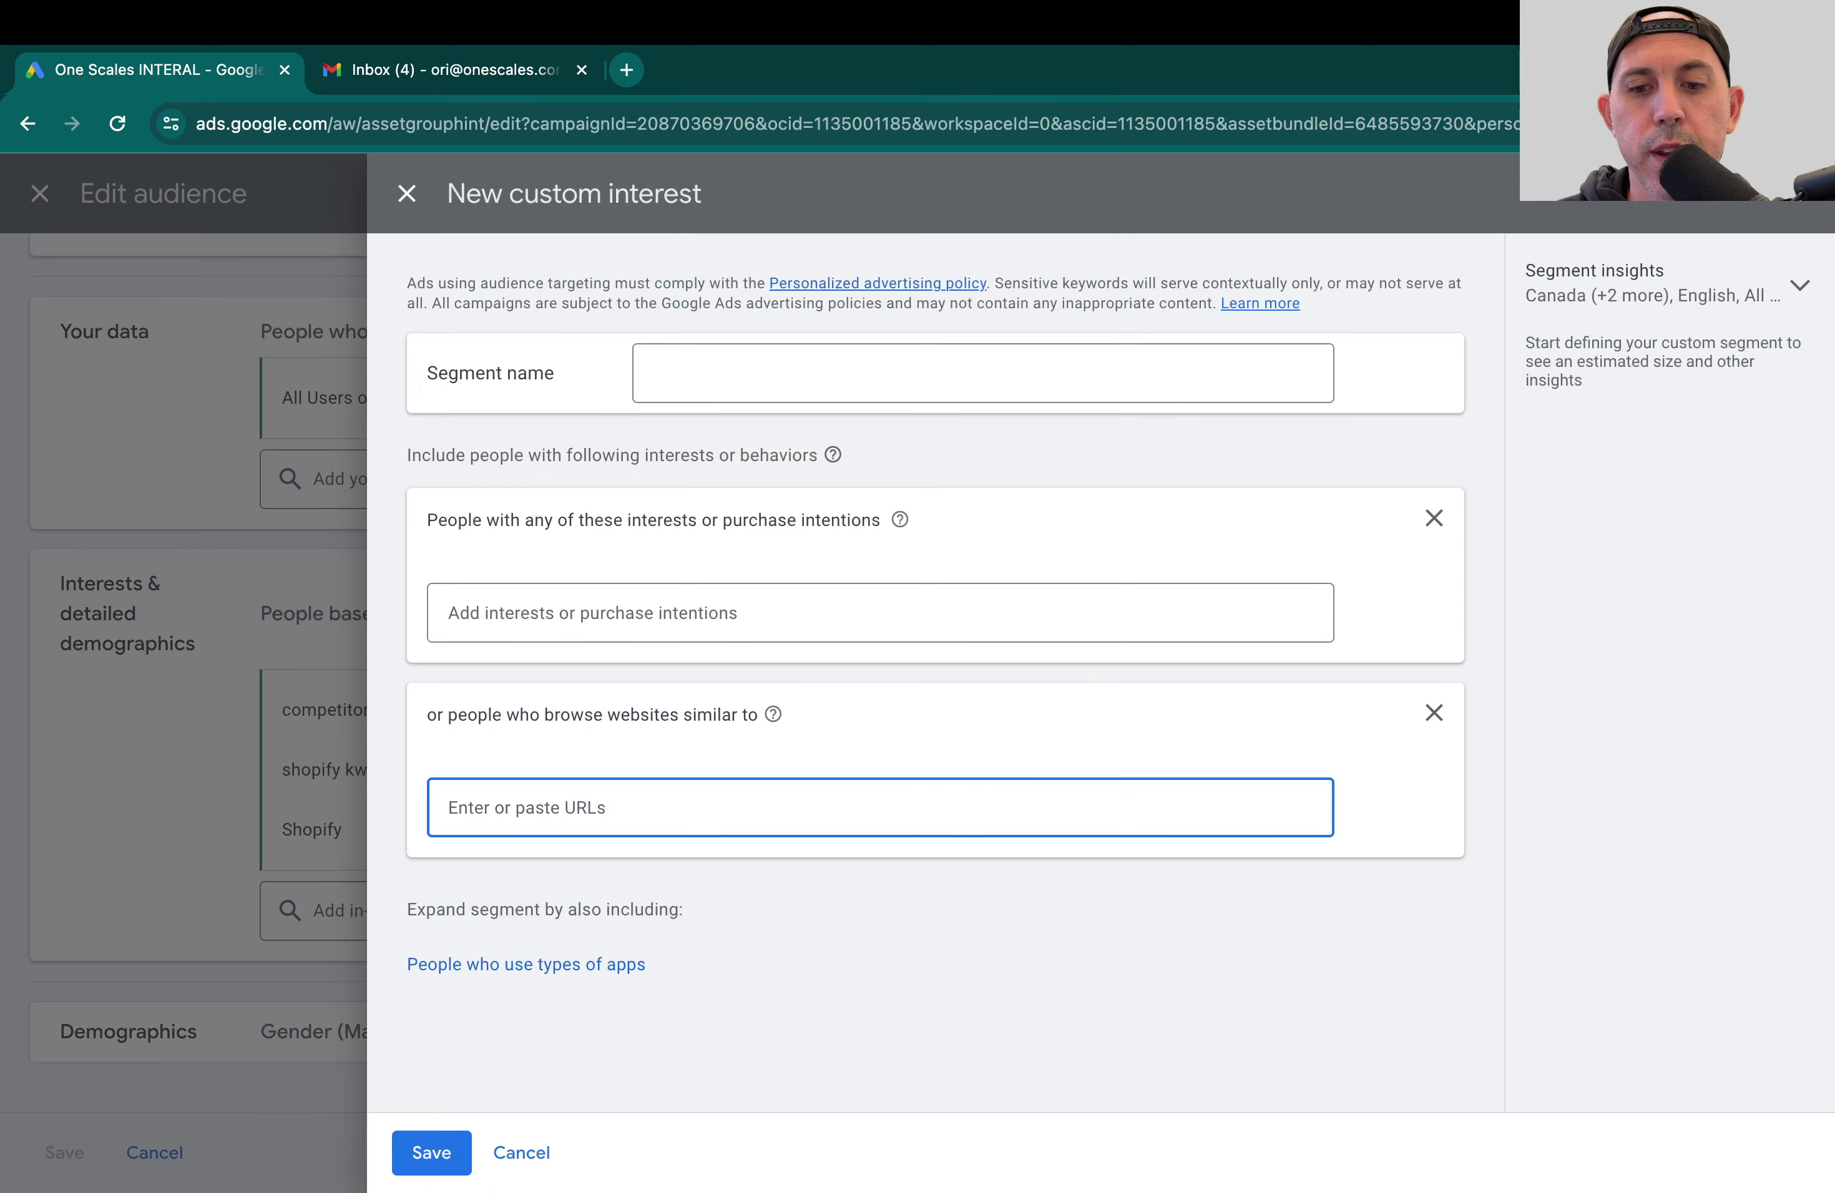
pyautogui.write('shopify.com')
pyautogui.press('Return')
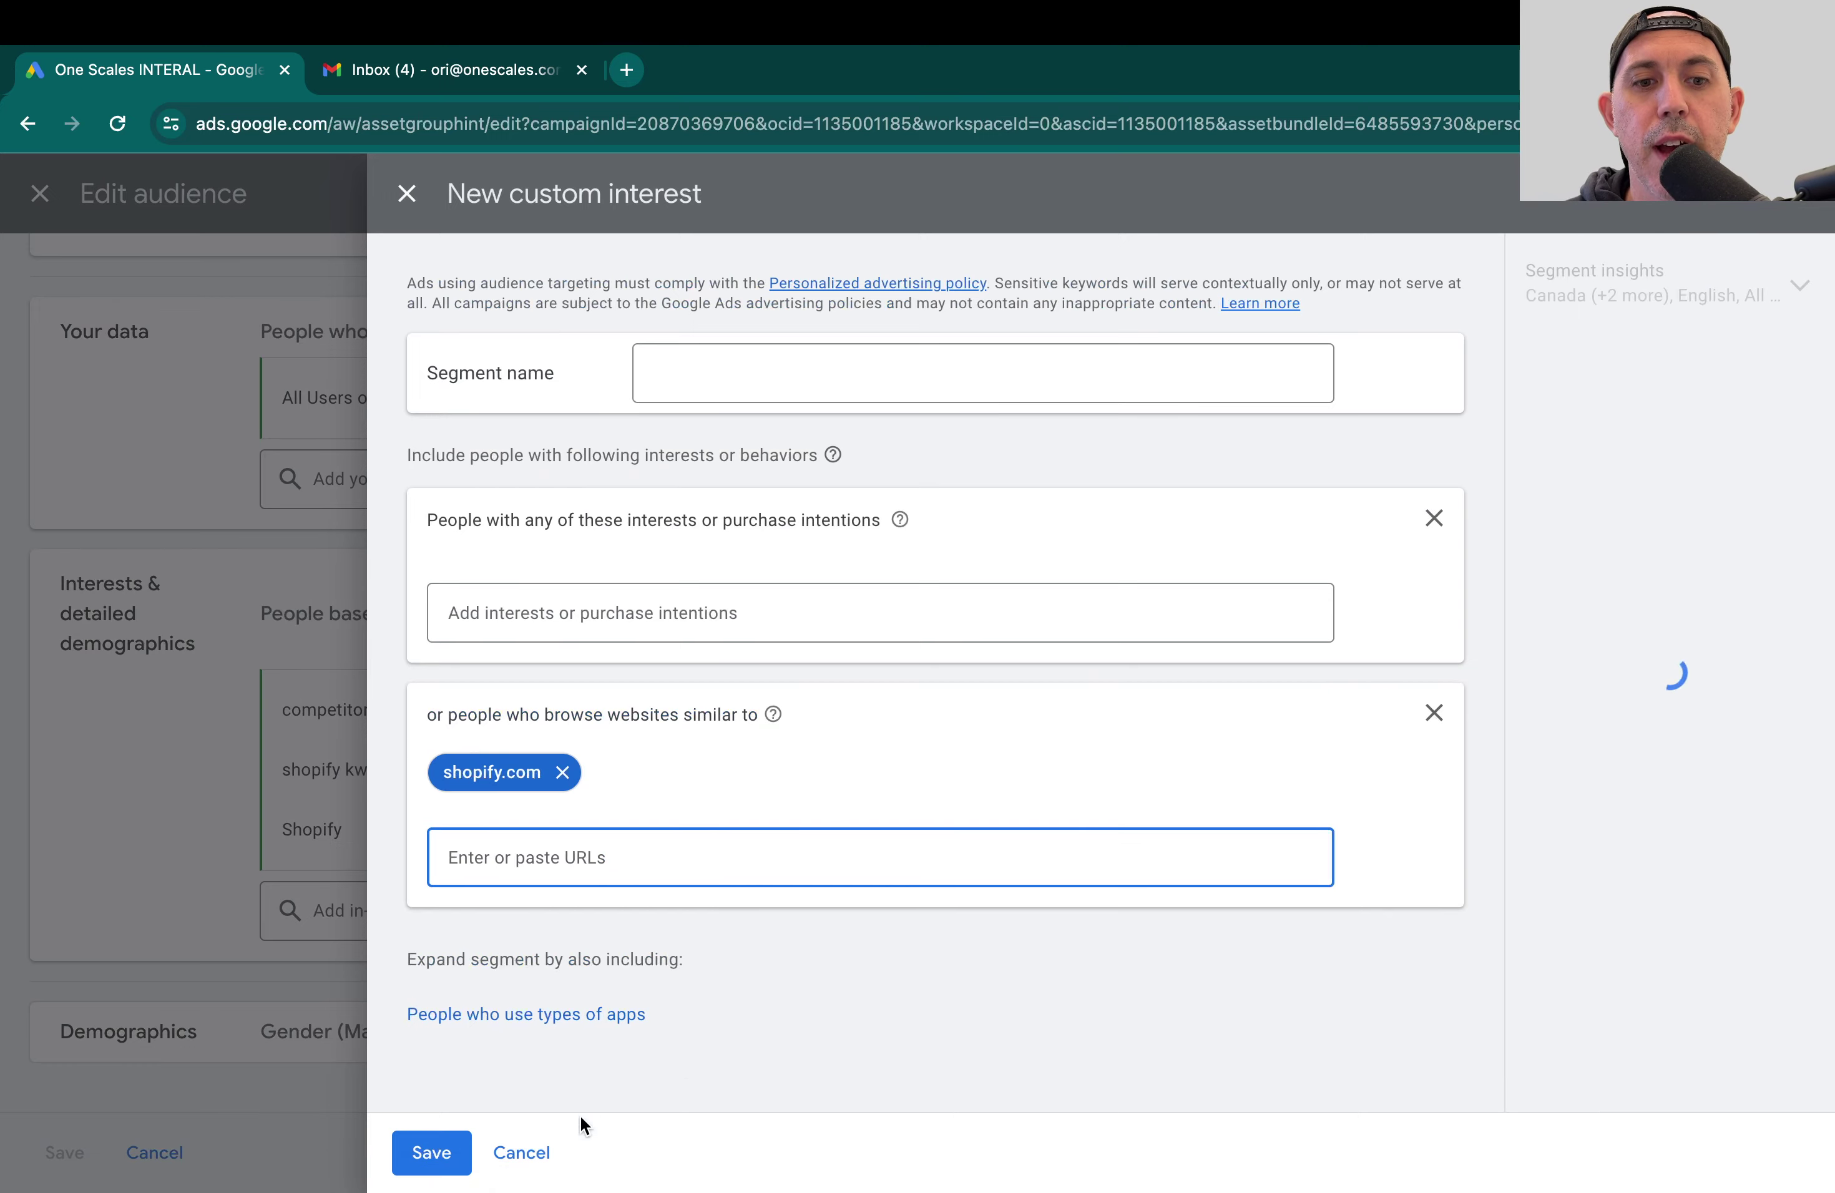
pyautogui.click(523, 1152)
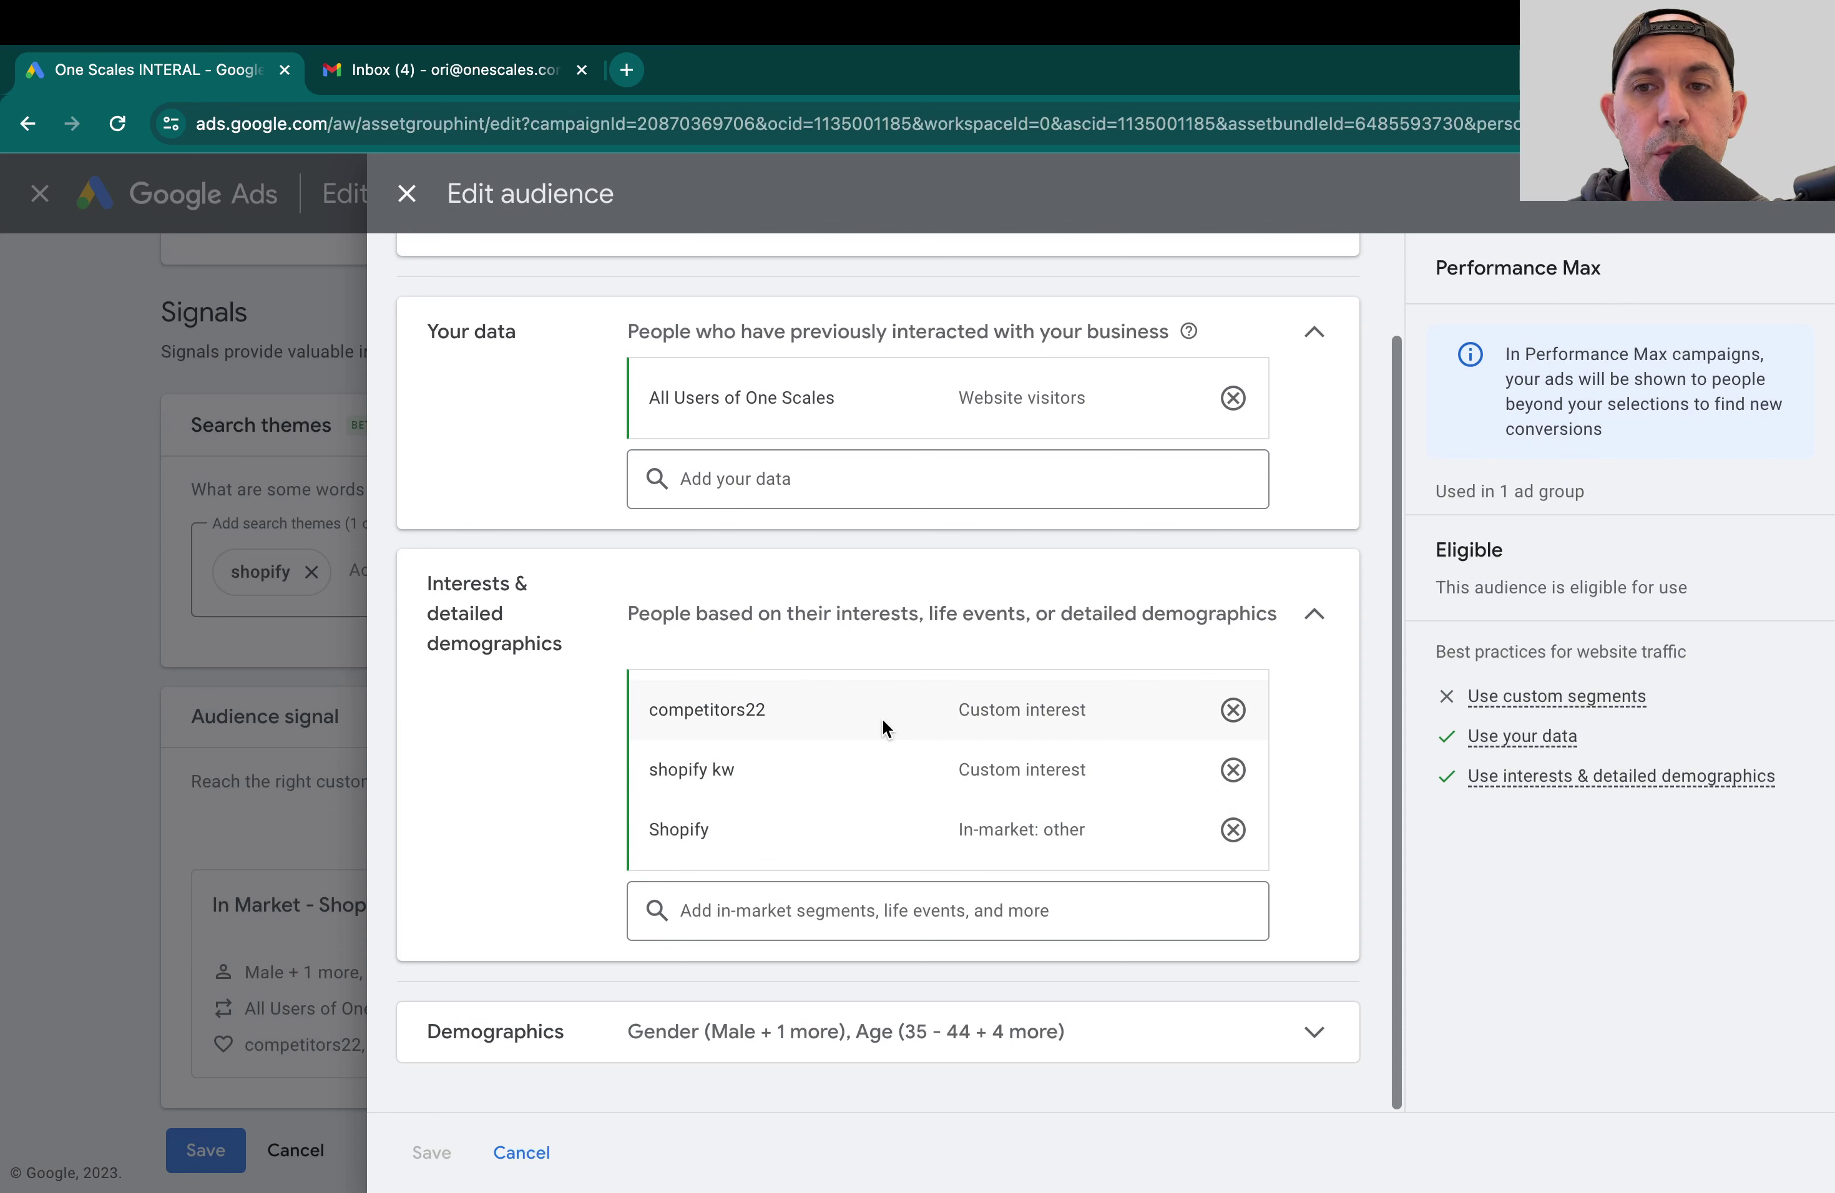
# Step: Leave the audience and signals editors without saving, and return to the list of all campaigns
pyautogui.moveTo(883, 722)
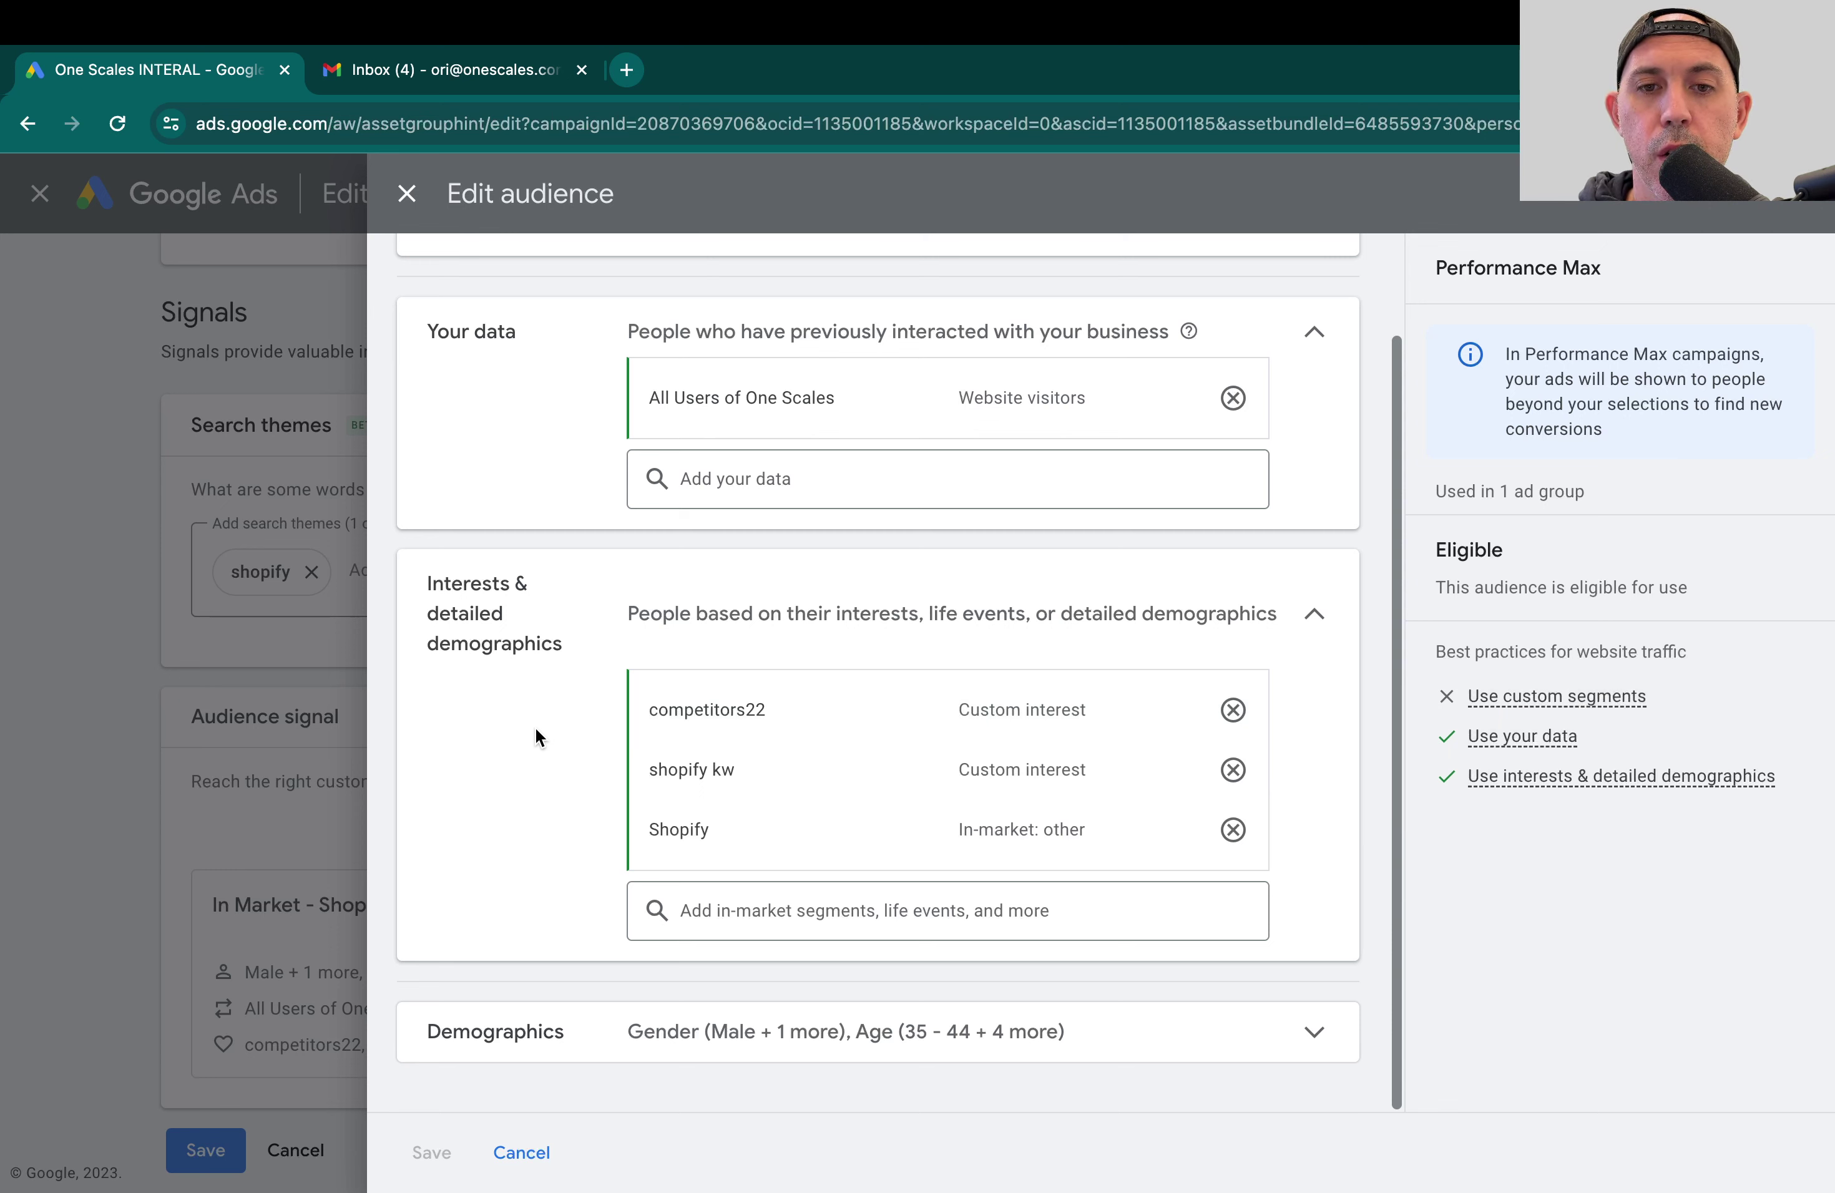
pyautogui.click(522, 1153)
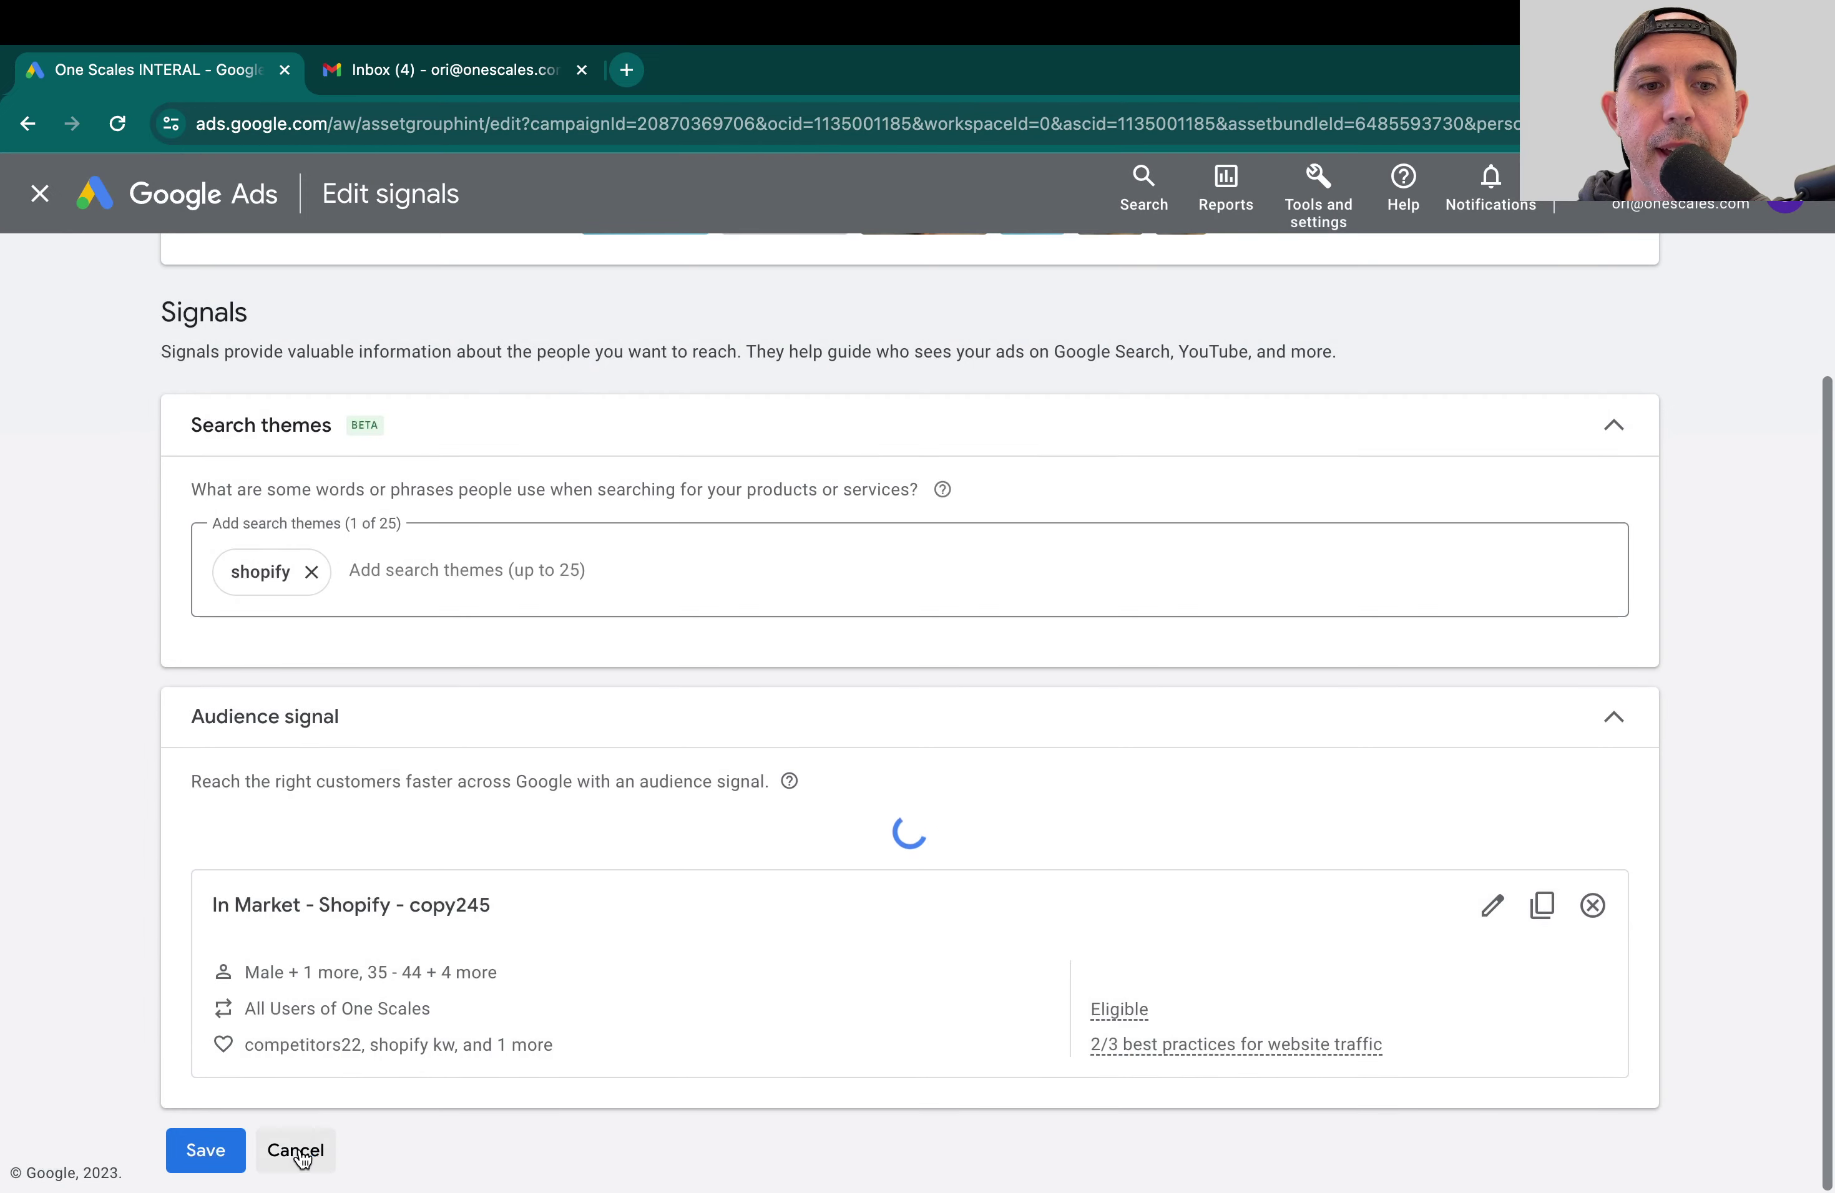
pyautogui.click(295, 1150)
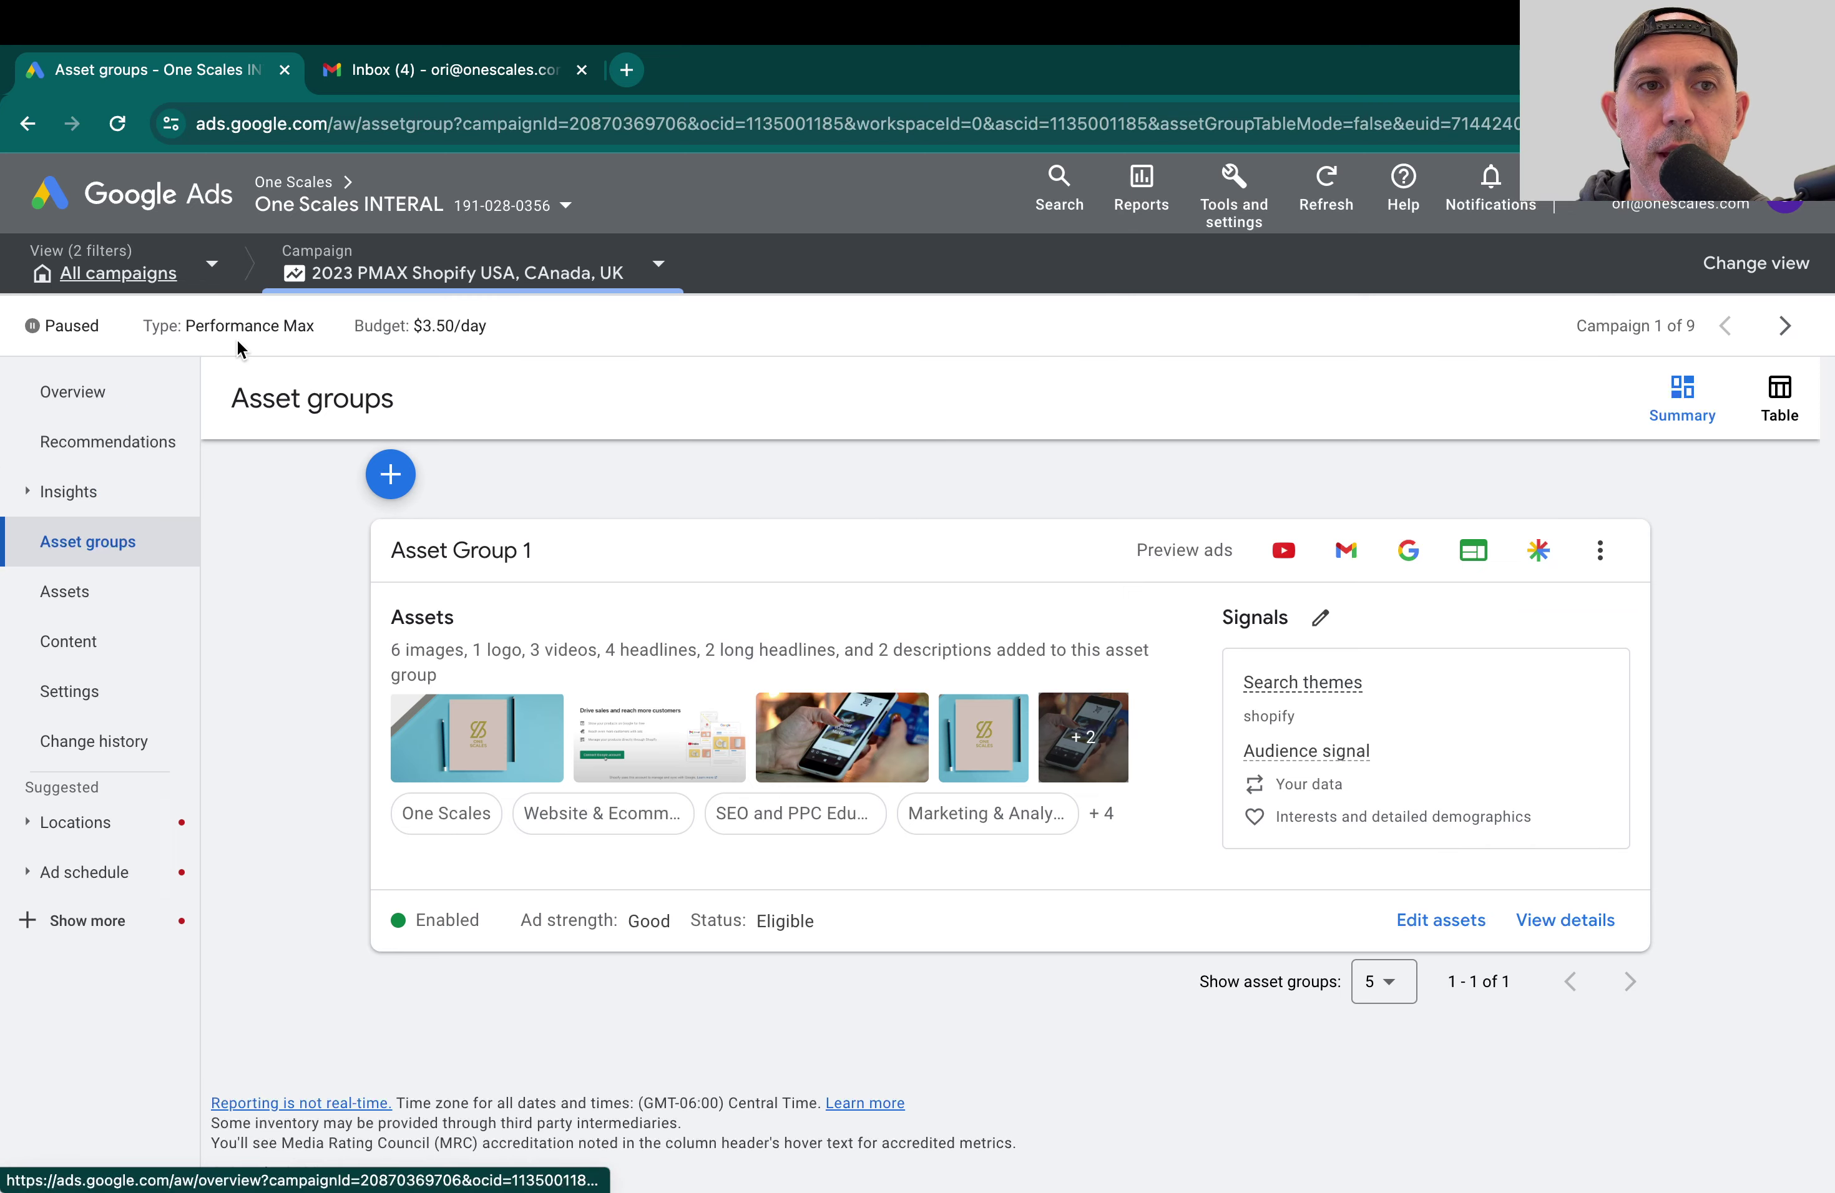
pyautogui.click(352, 288)
pyautogui.click(407, 437)
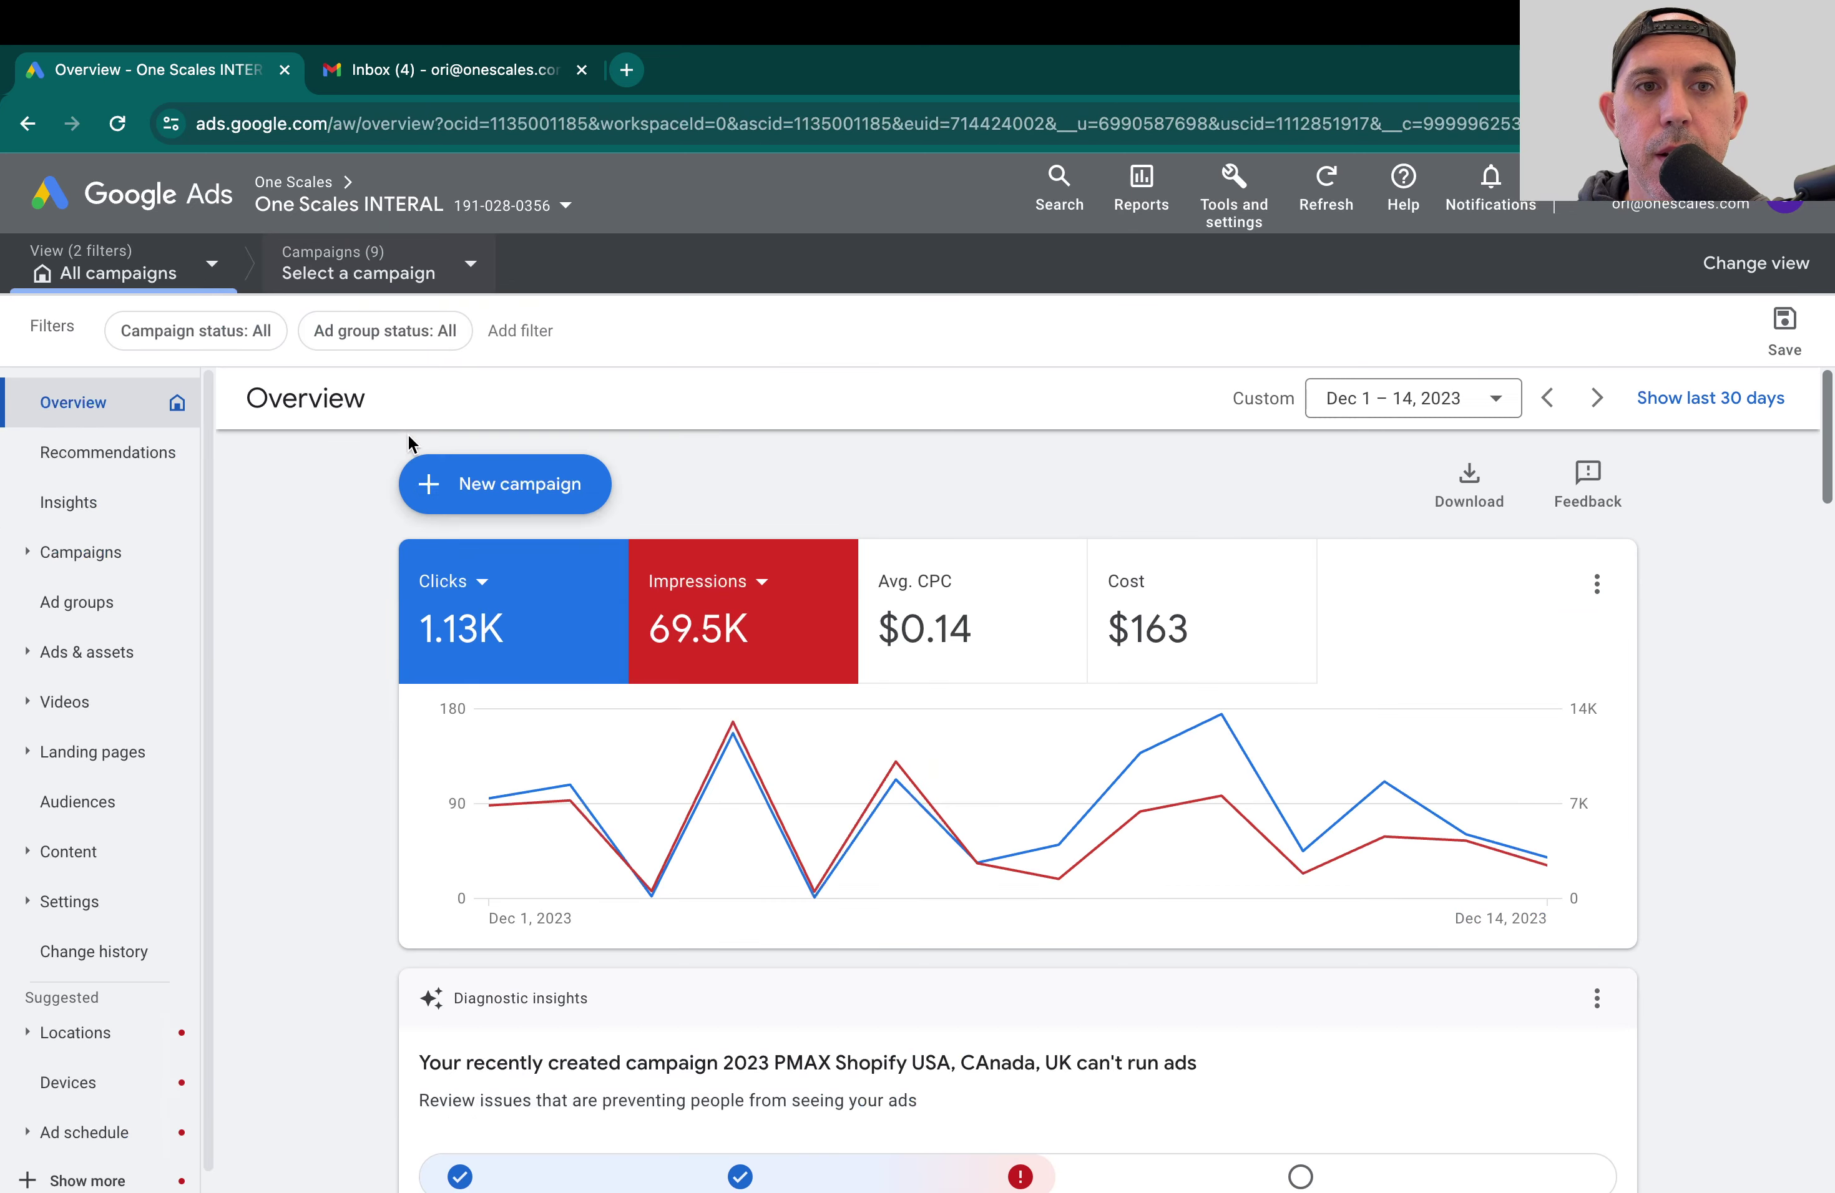
pyautogui.click(132, 555)
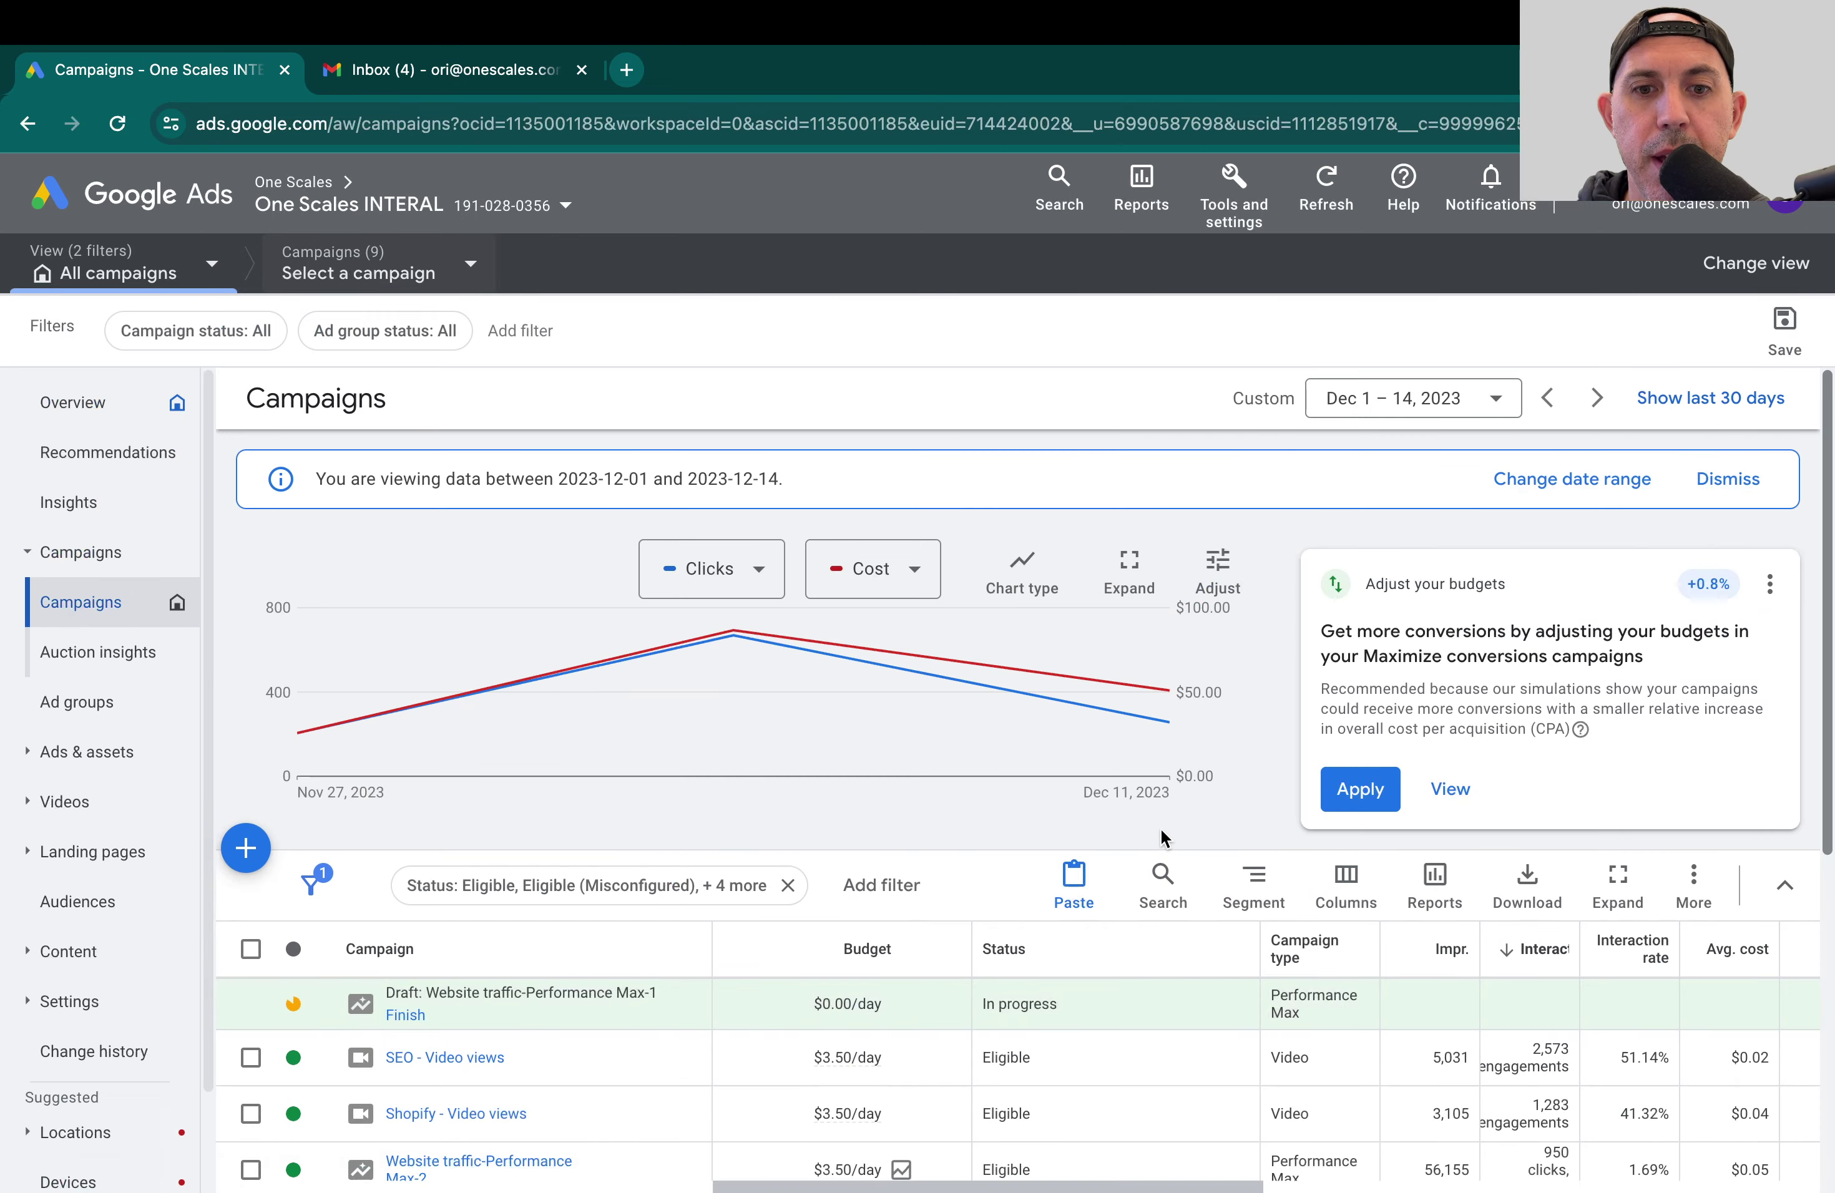
# Step: Examine the cost, conversions and conversion rate of the Website traffic-Performance Max-2 campaign in the campaign table
pyautogui.scroll(-2, 1309, 896)
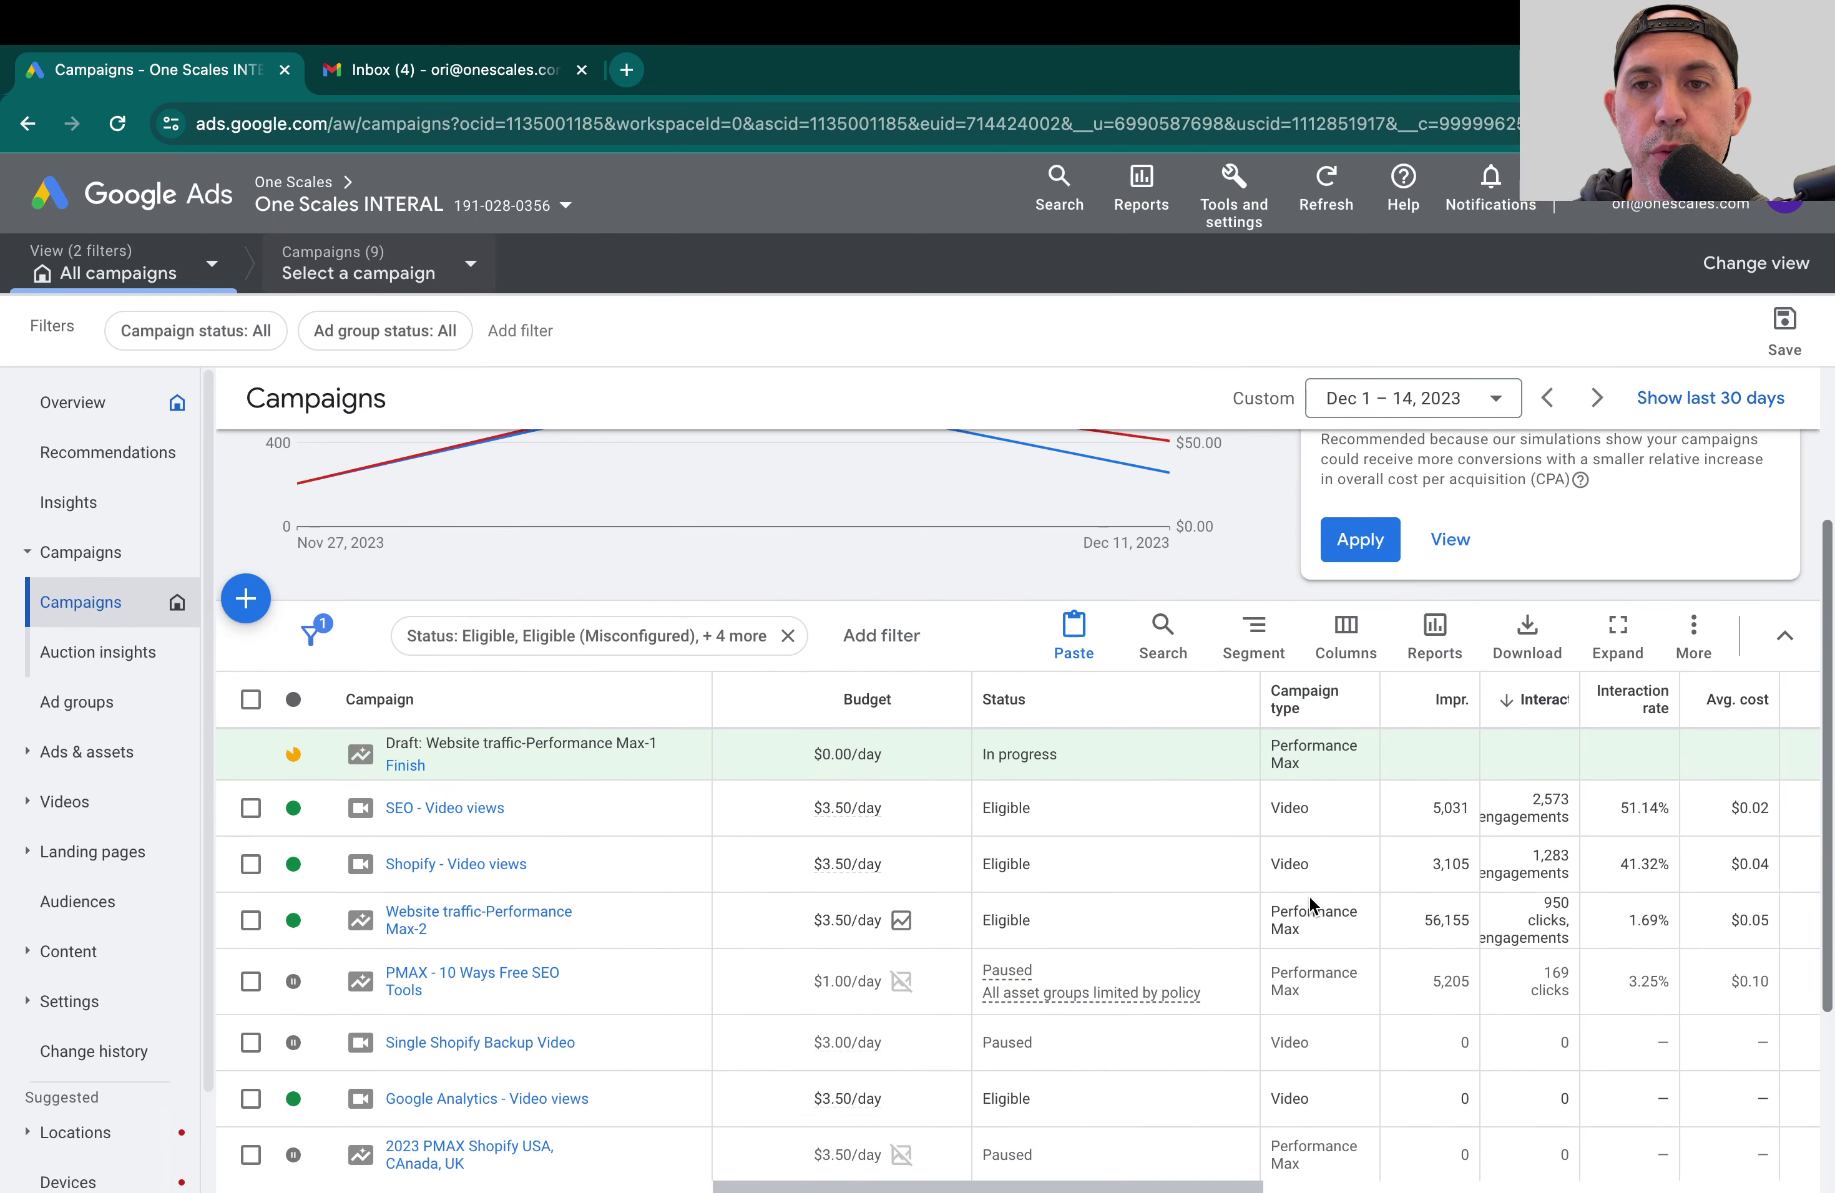
pyautogui.scroll(-3, 1309, 902)
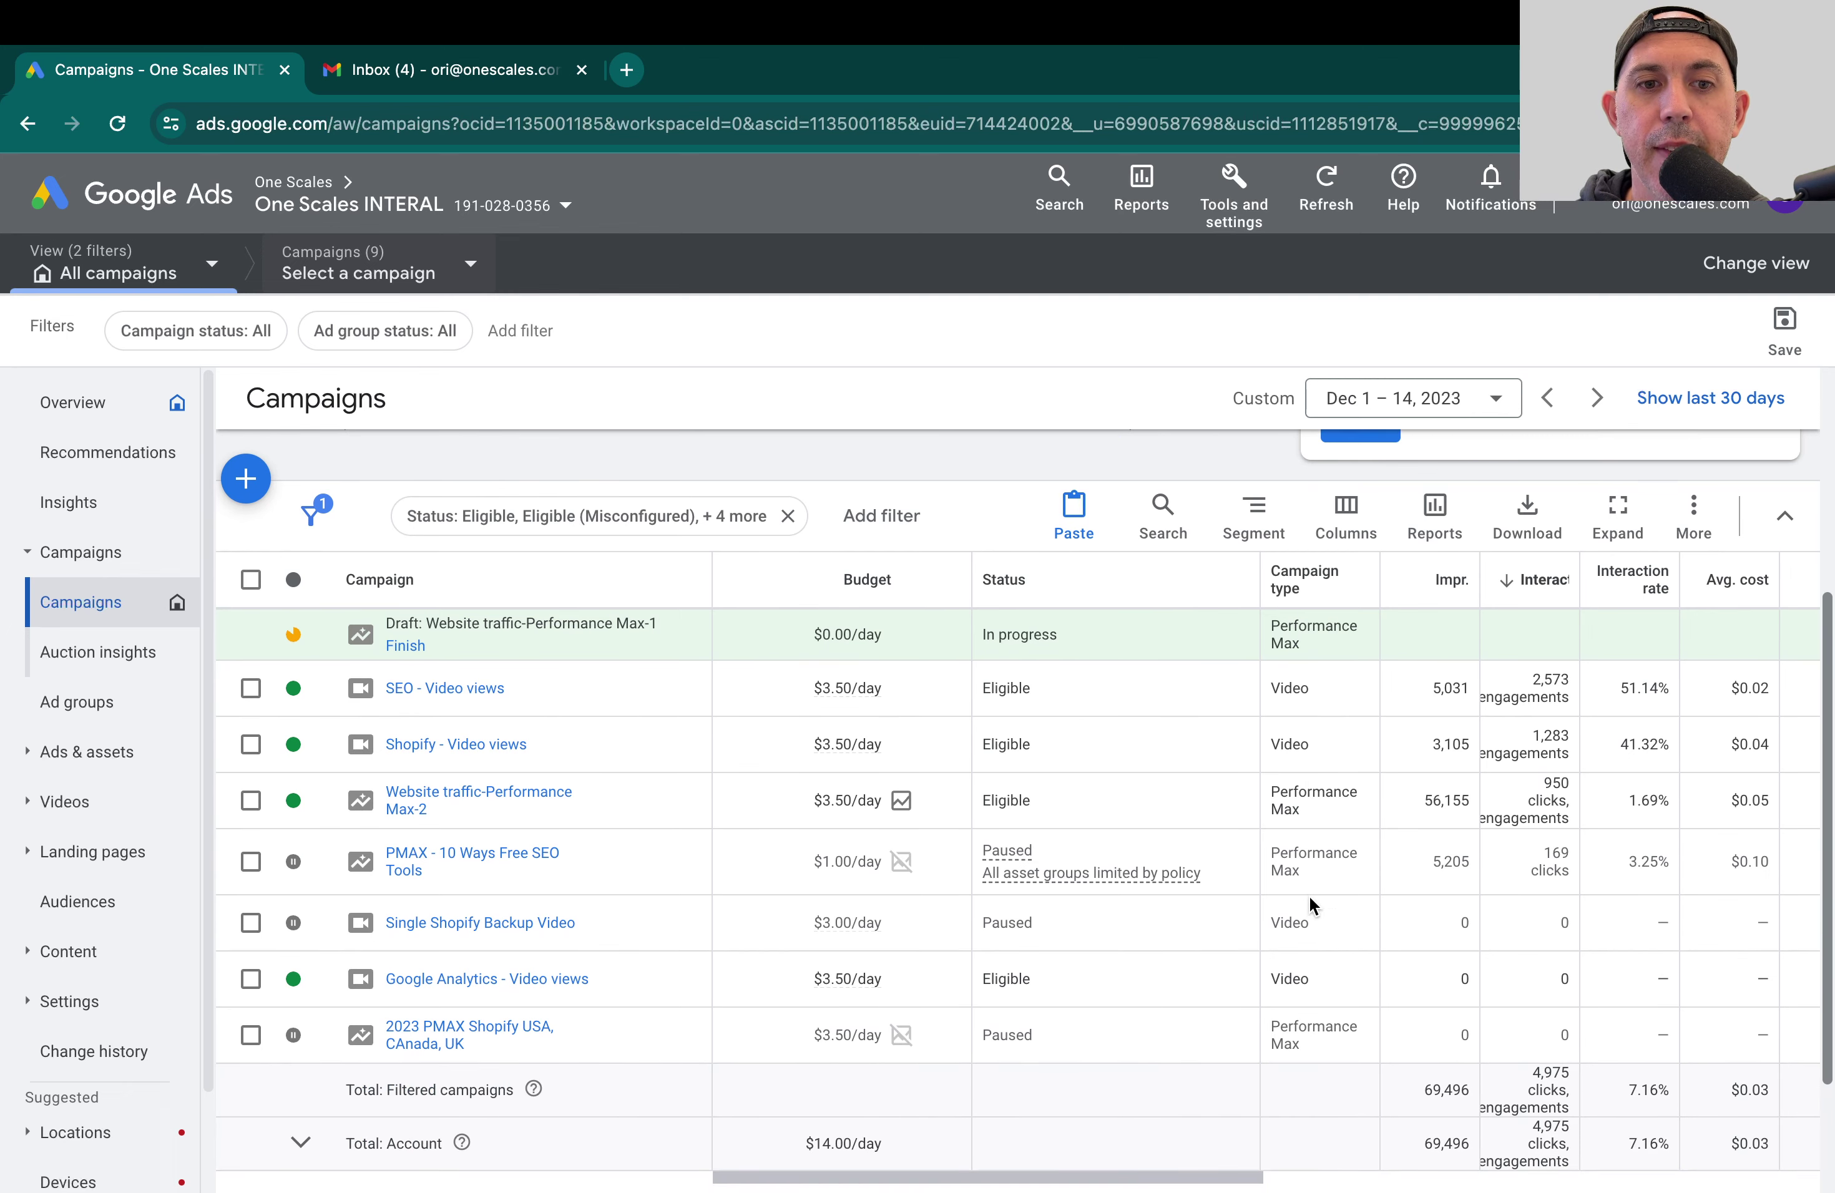
pyautogui.hscroll(2, 1215, 805)
pyautogui.hscroll(5, 1215, 806)
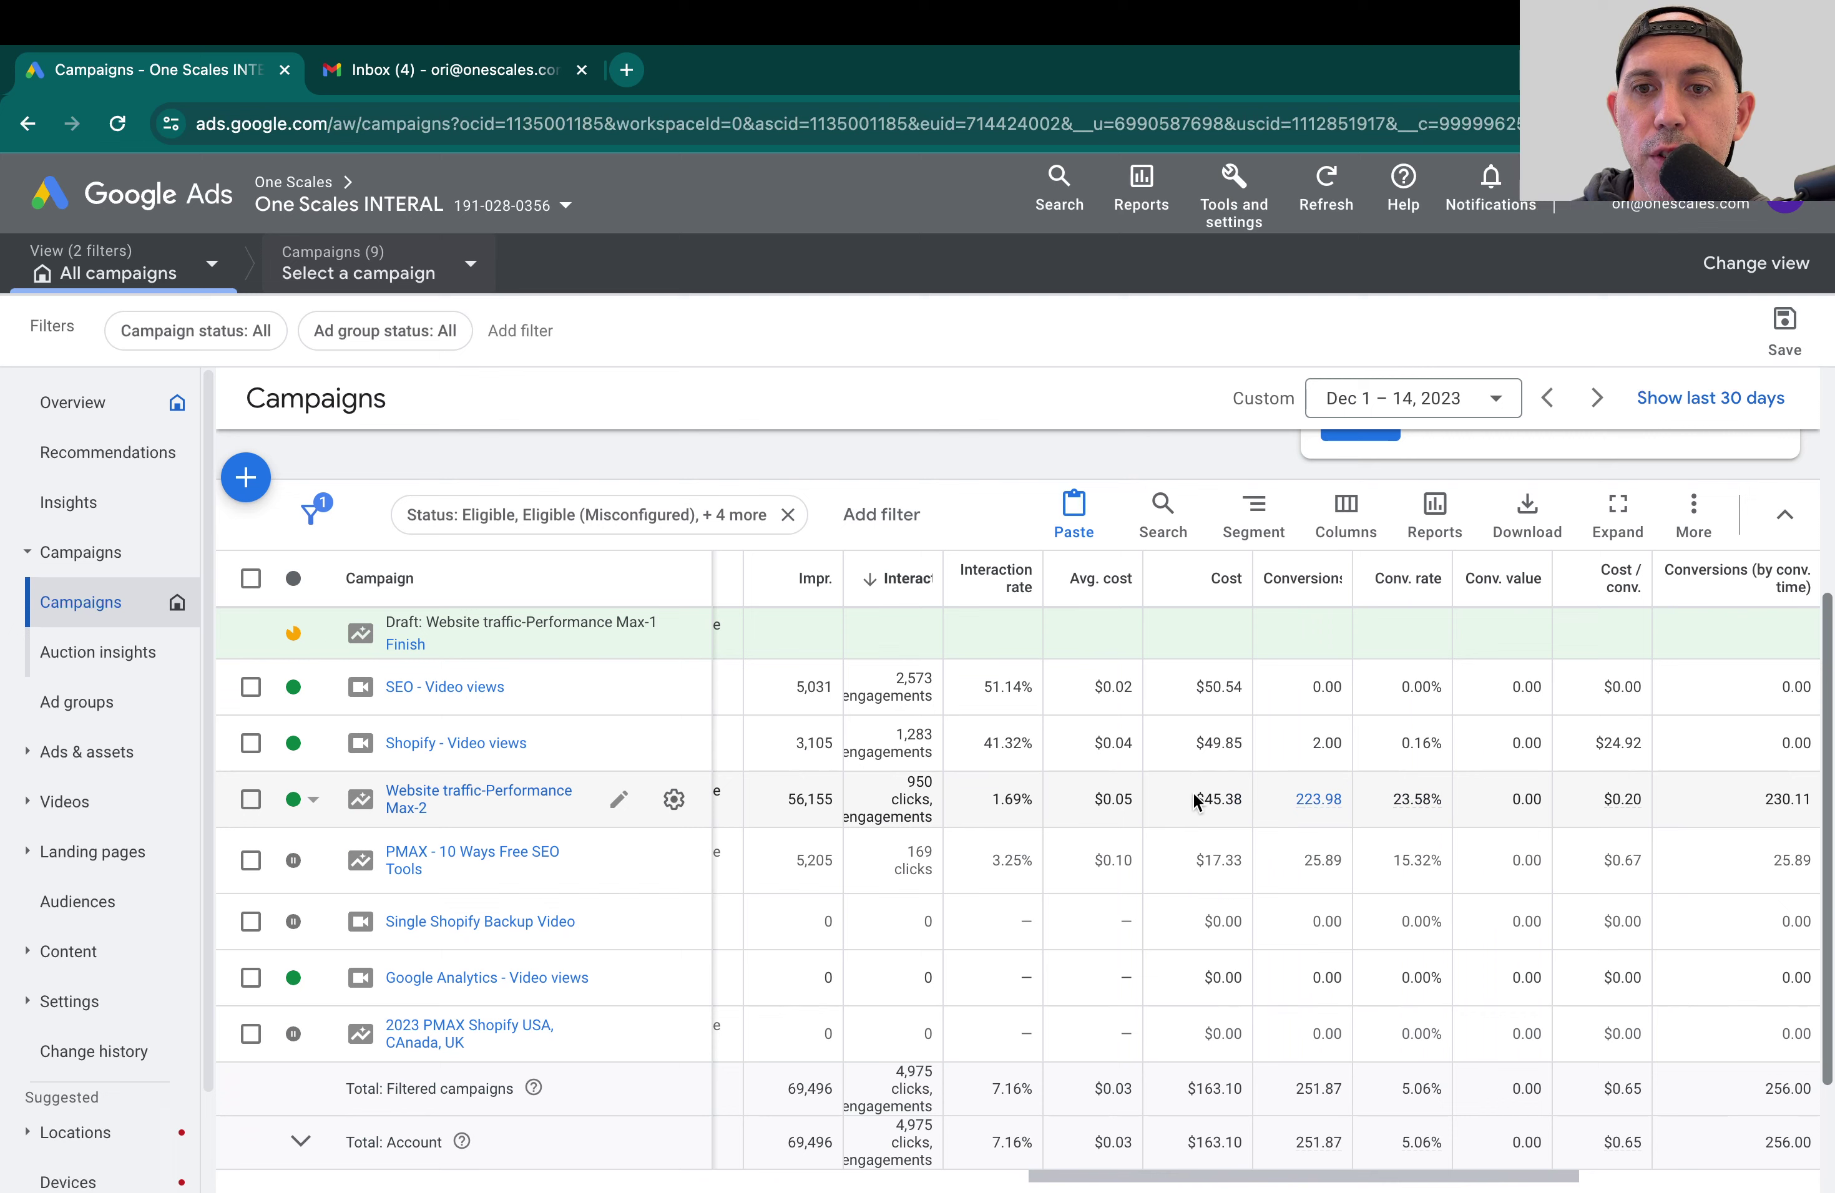
pyautogui.moveTo(1197, 803); pyautogui.dragTo(1436, 805)
pyautogui.click(1484, 809)
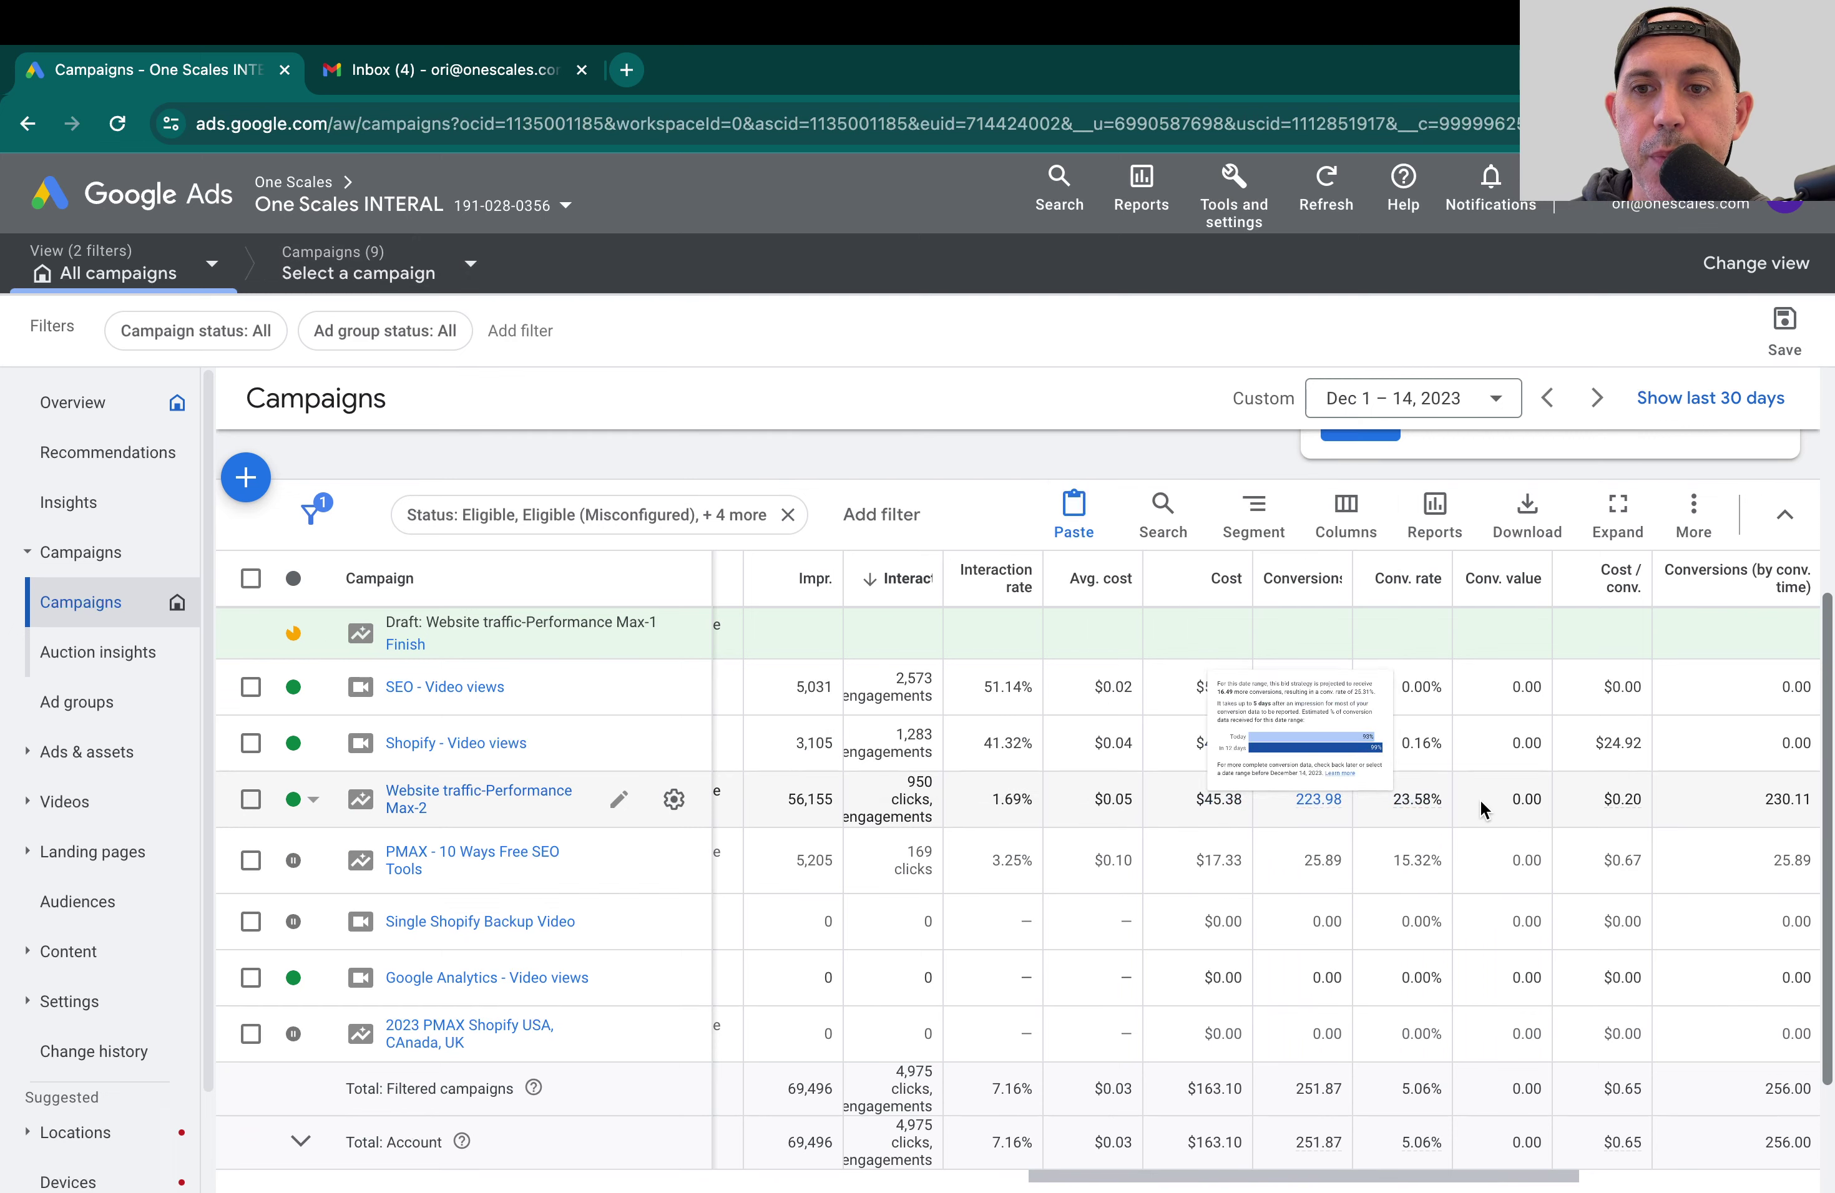
# Step: Review the search themes and audience signal of Asset Group 1 in the 2023 PMAX Shopify USA, CAnada, UK campaign, leaving without saving
pyautogui.click(439, 1030)
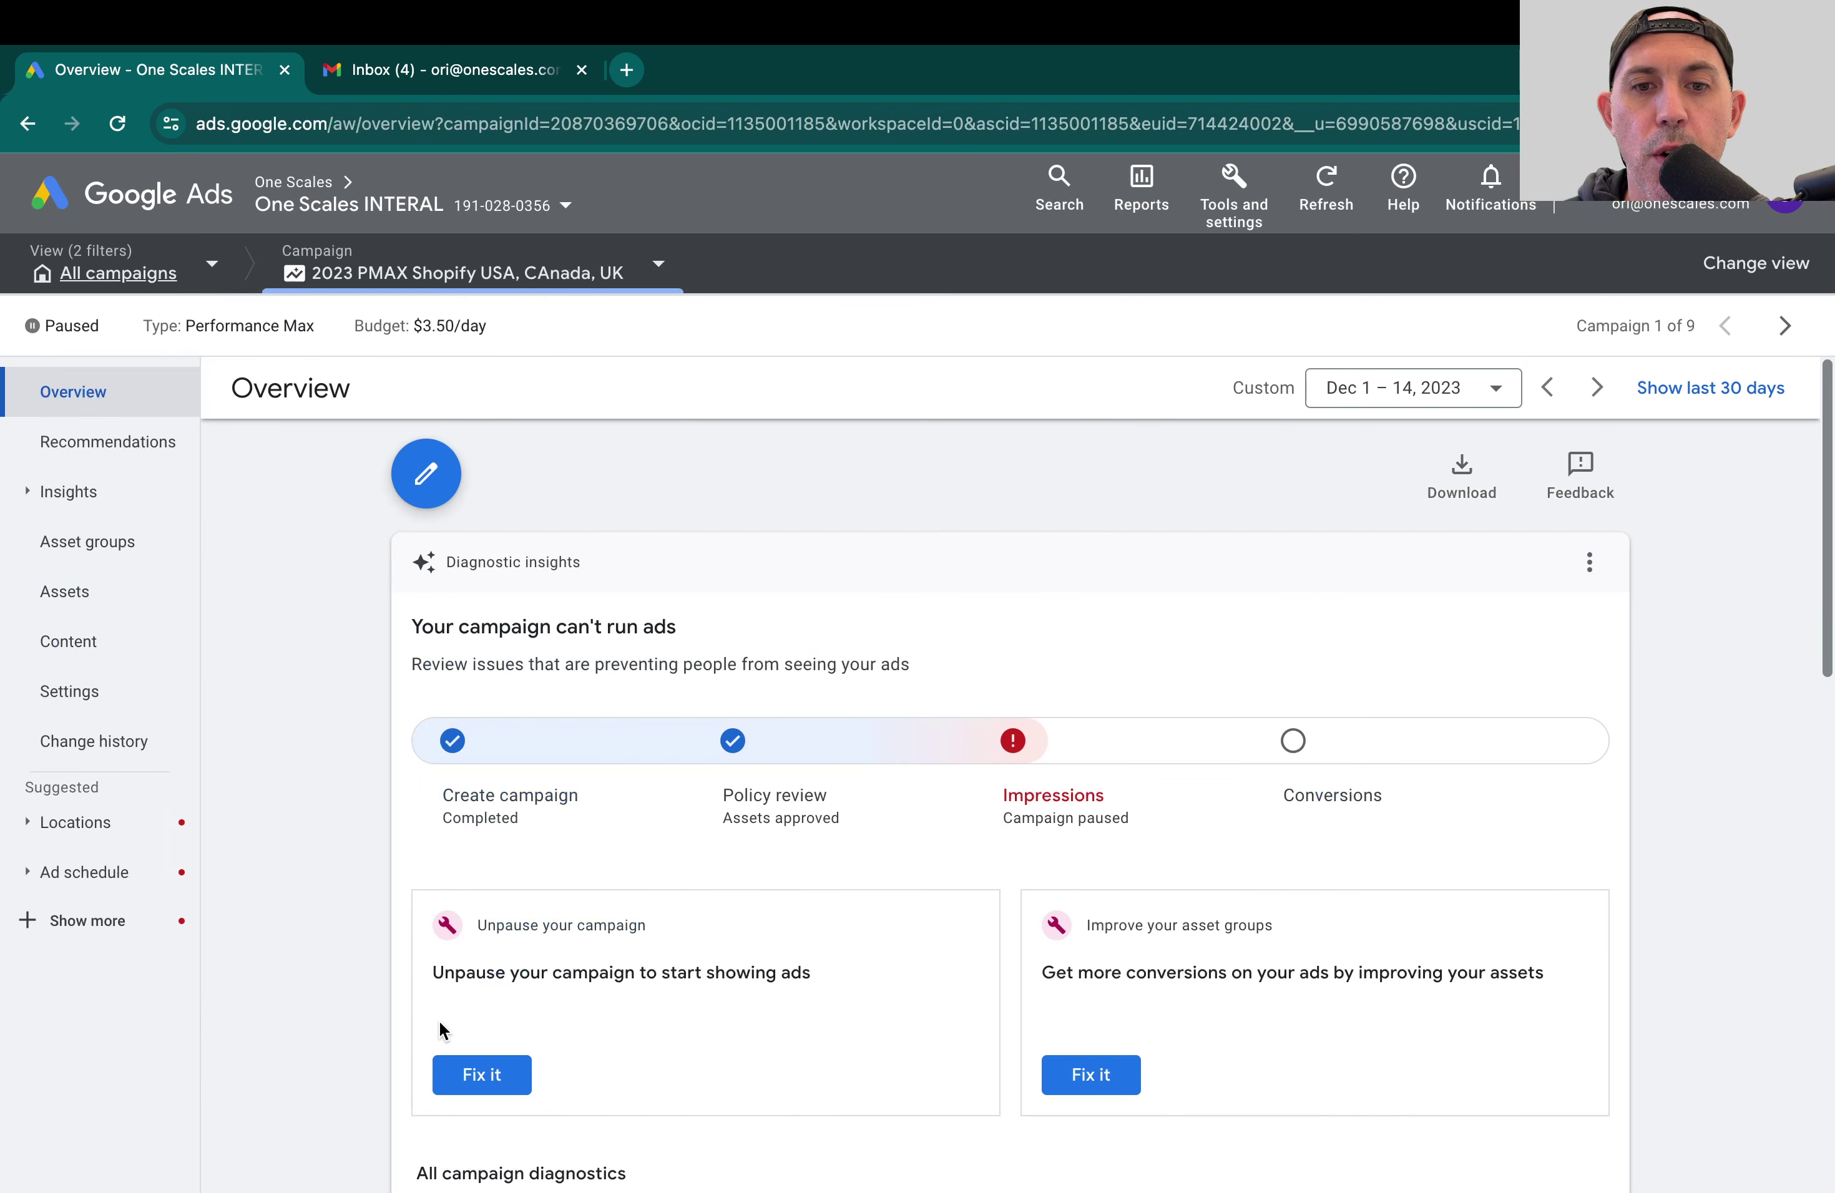
pyautogui.click(89, 543)
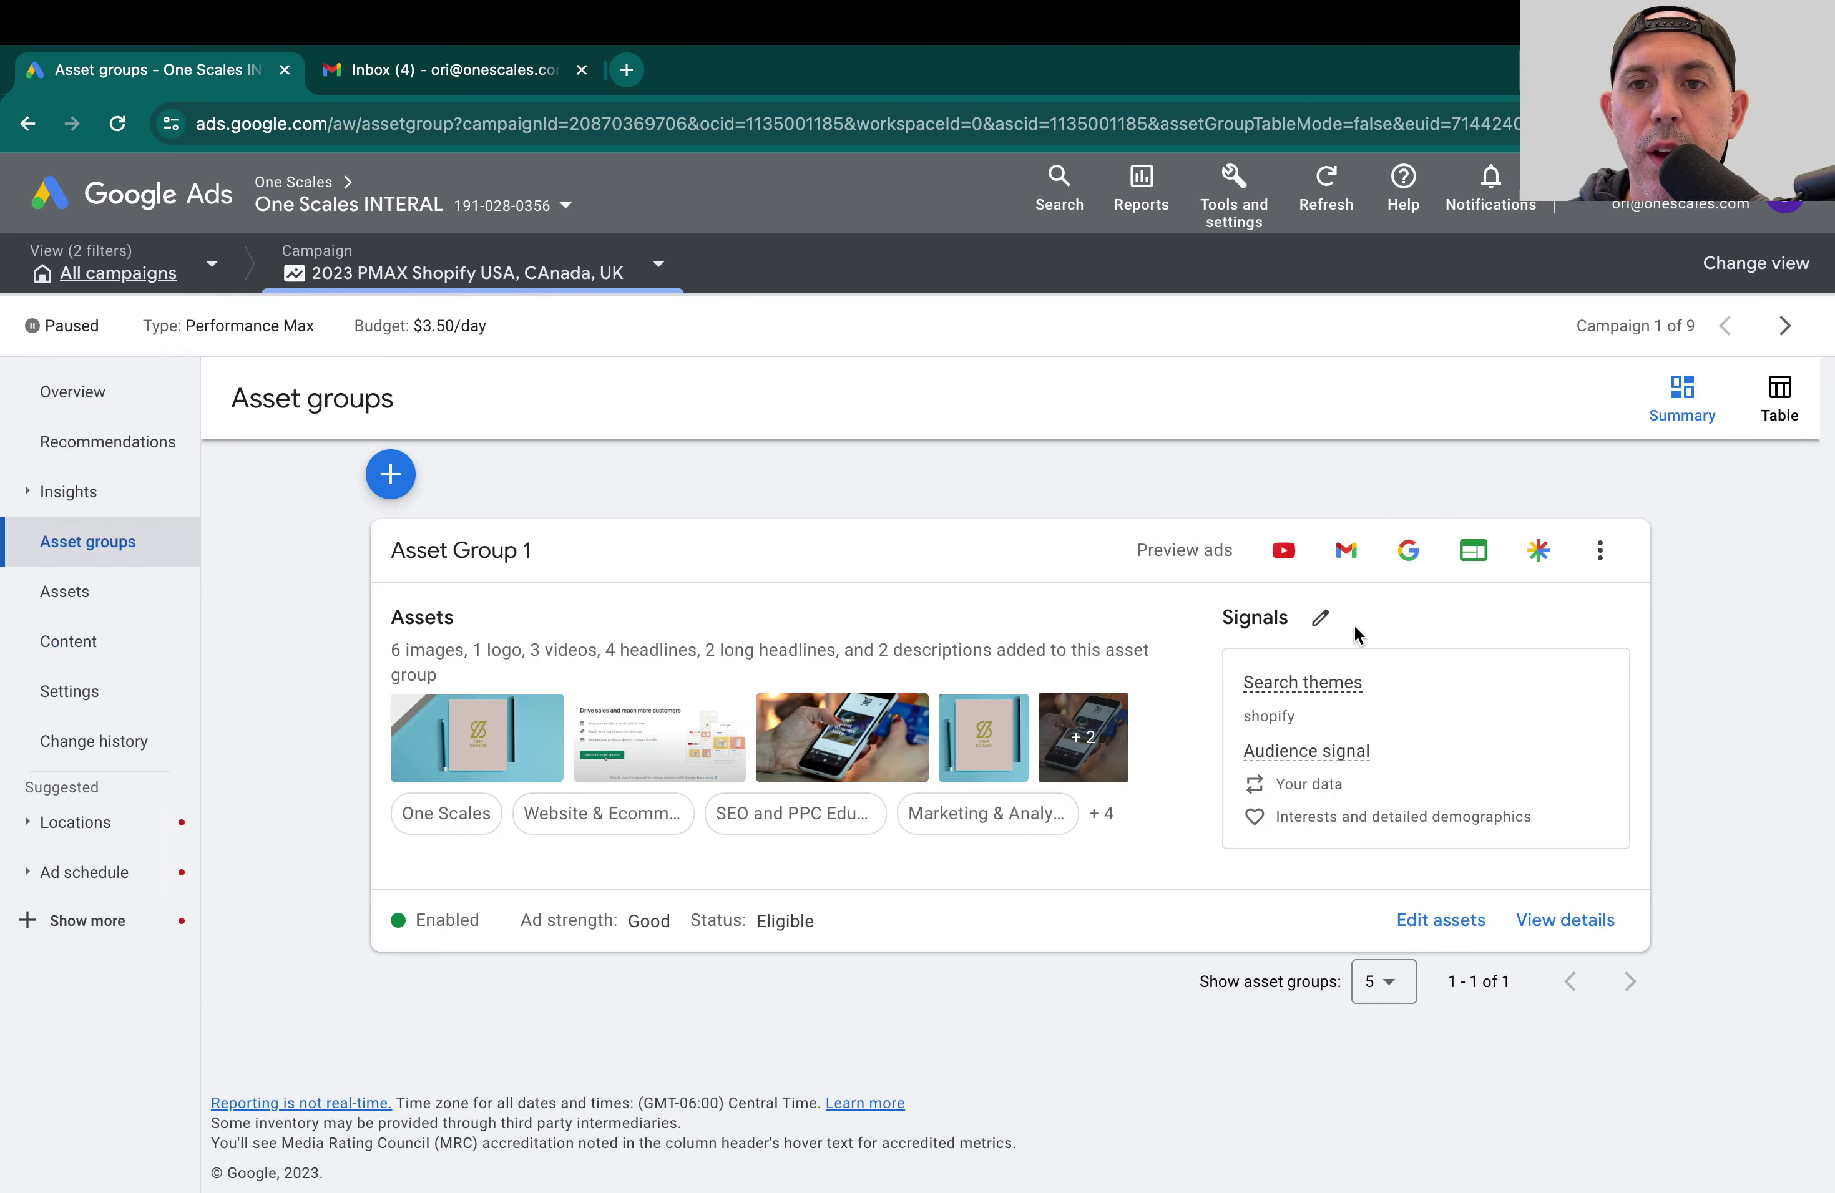
pyautogui.click(1319, 618)
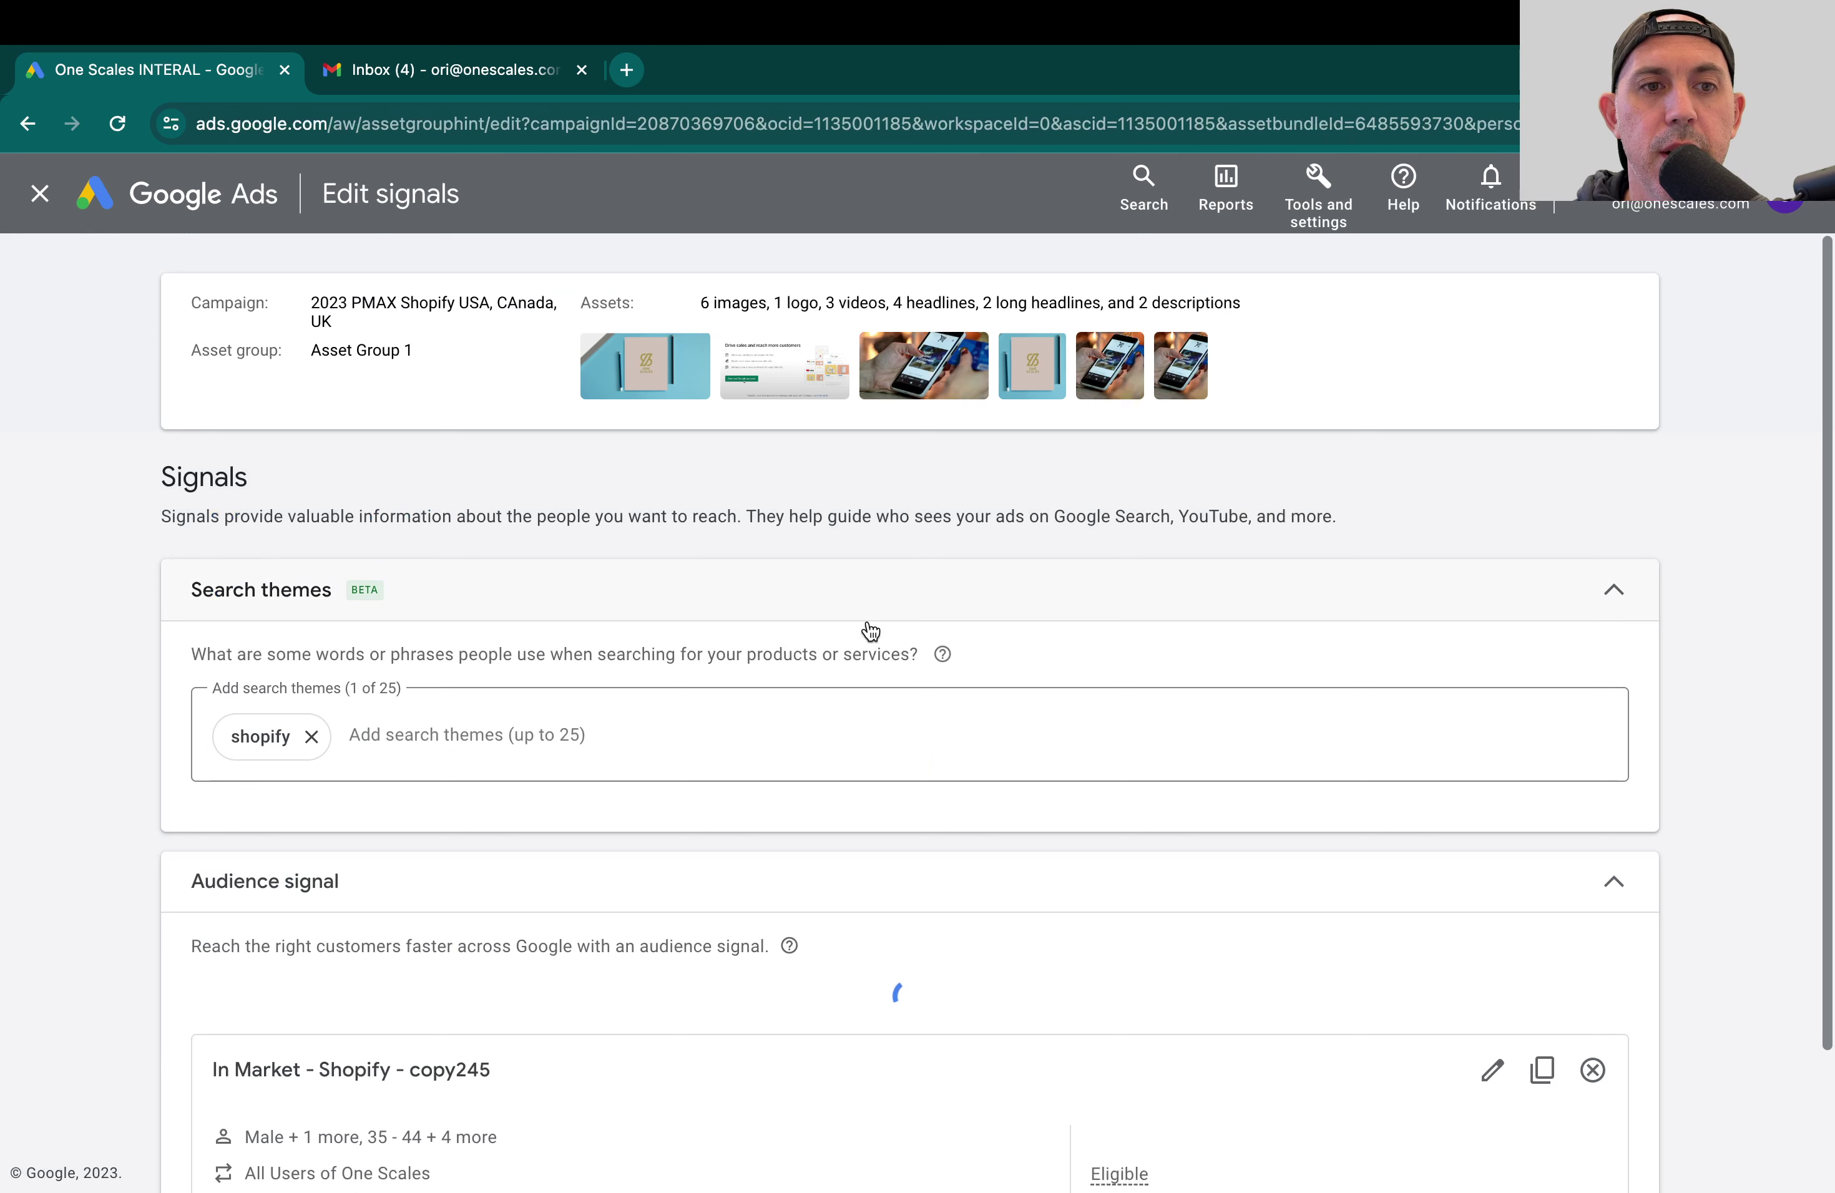
pyautogui.scroll(-3, 694, 767)
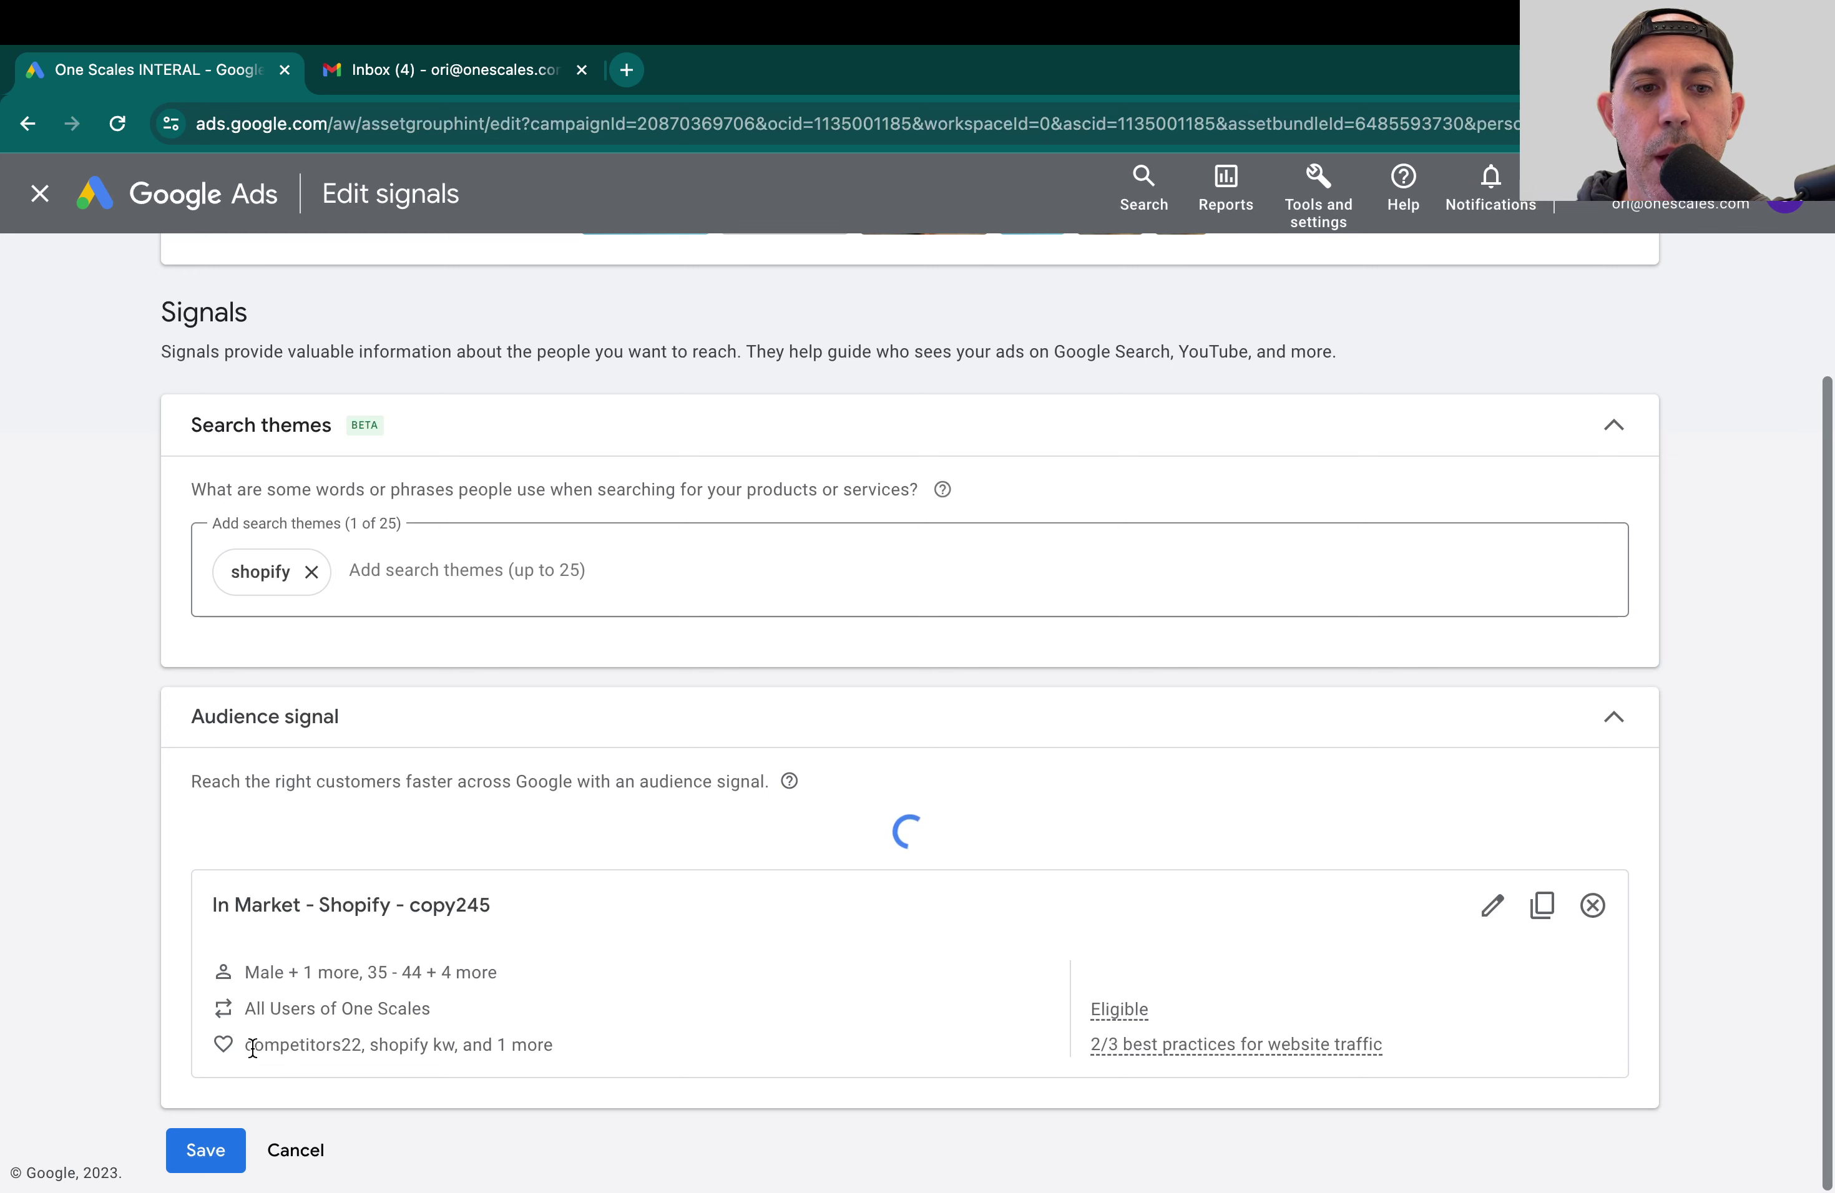
pyautogui.moveTo(254, 1045); pyautogui.dragTo(449, 1045)
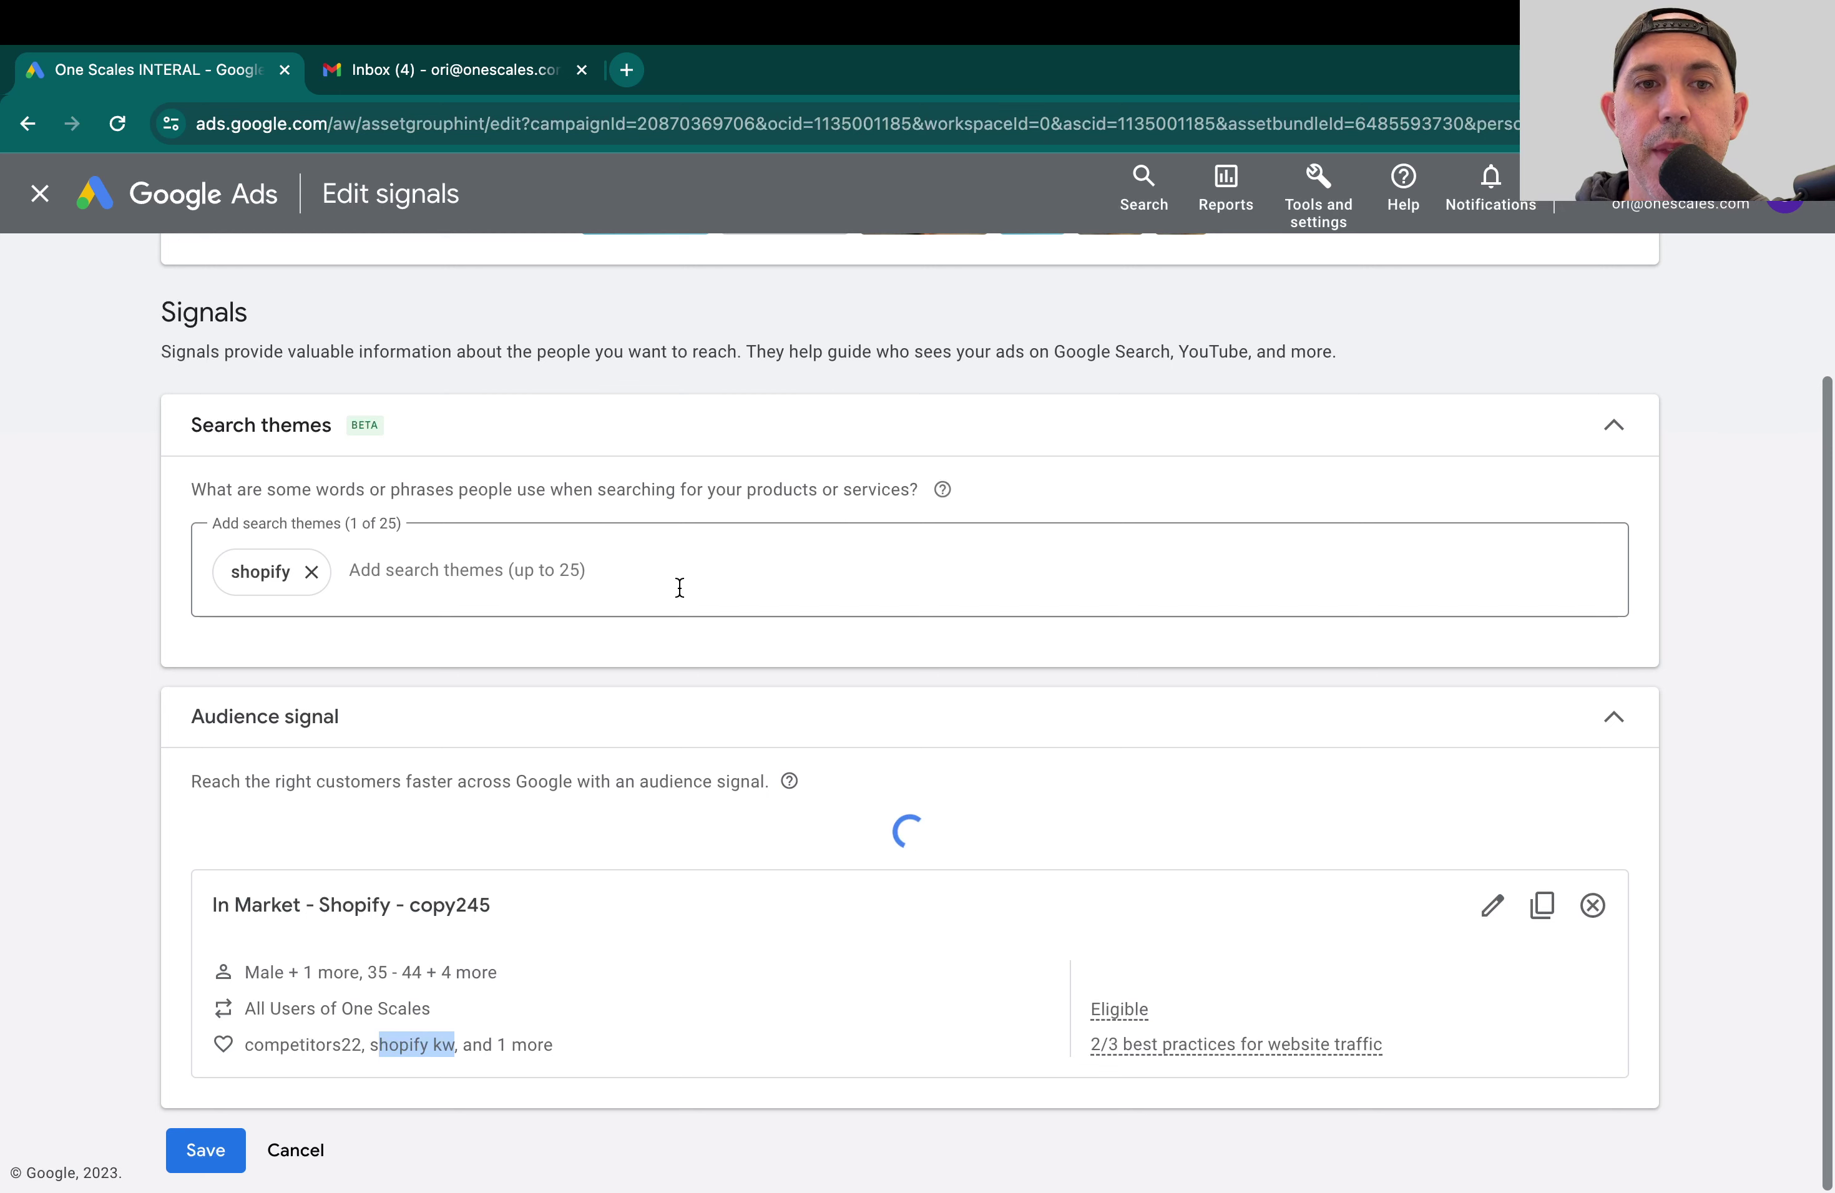
pyautogui.click(304, 1152)
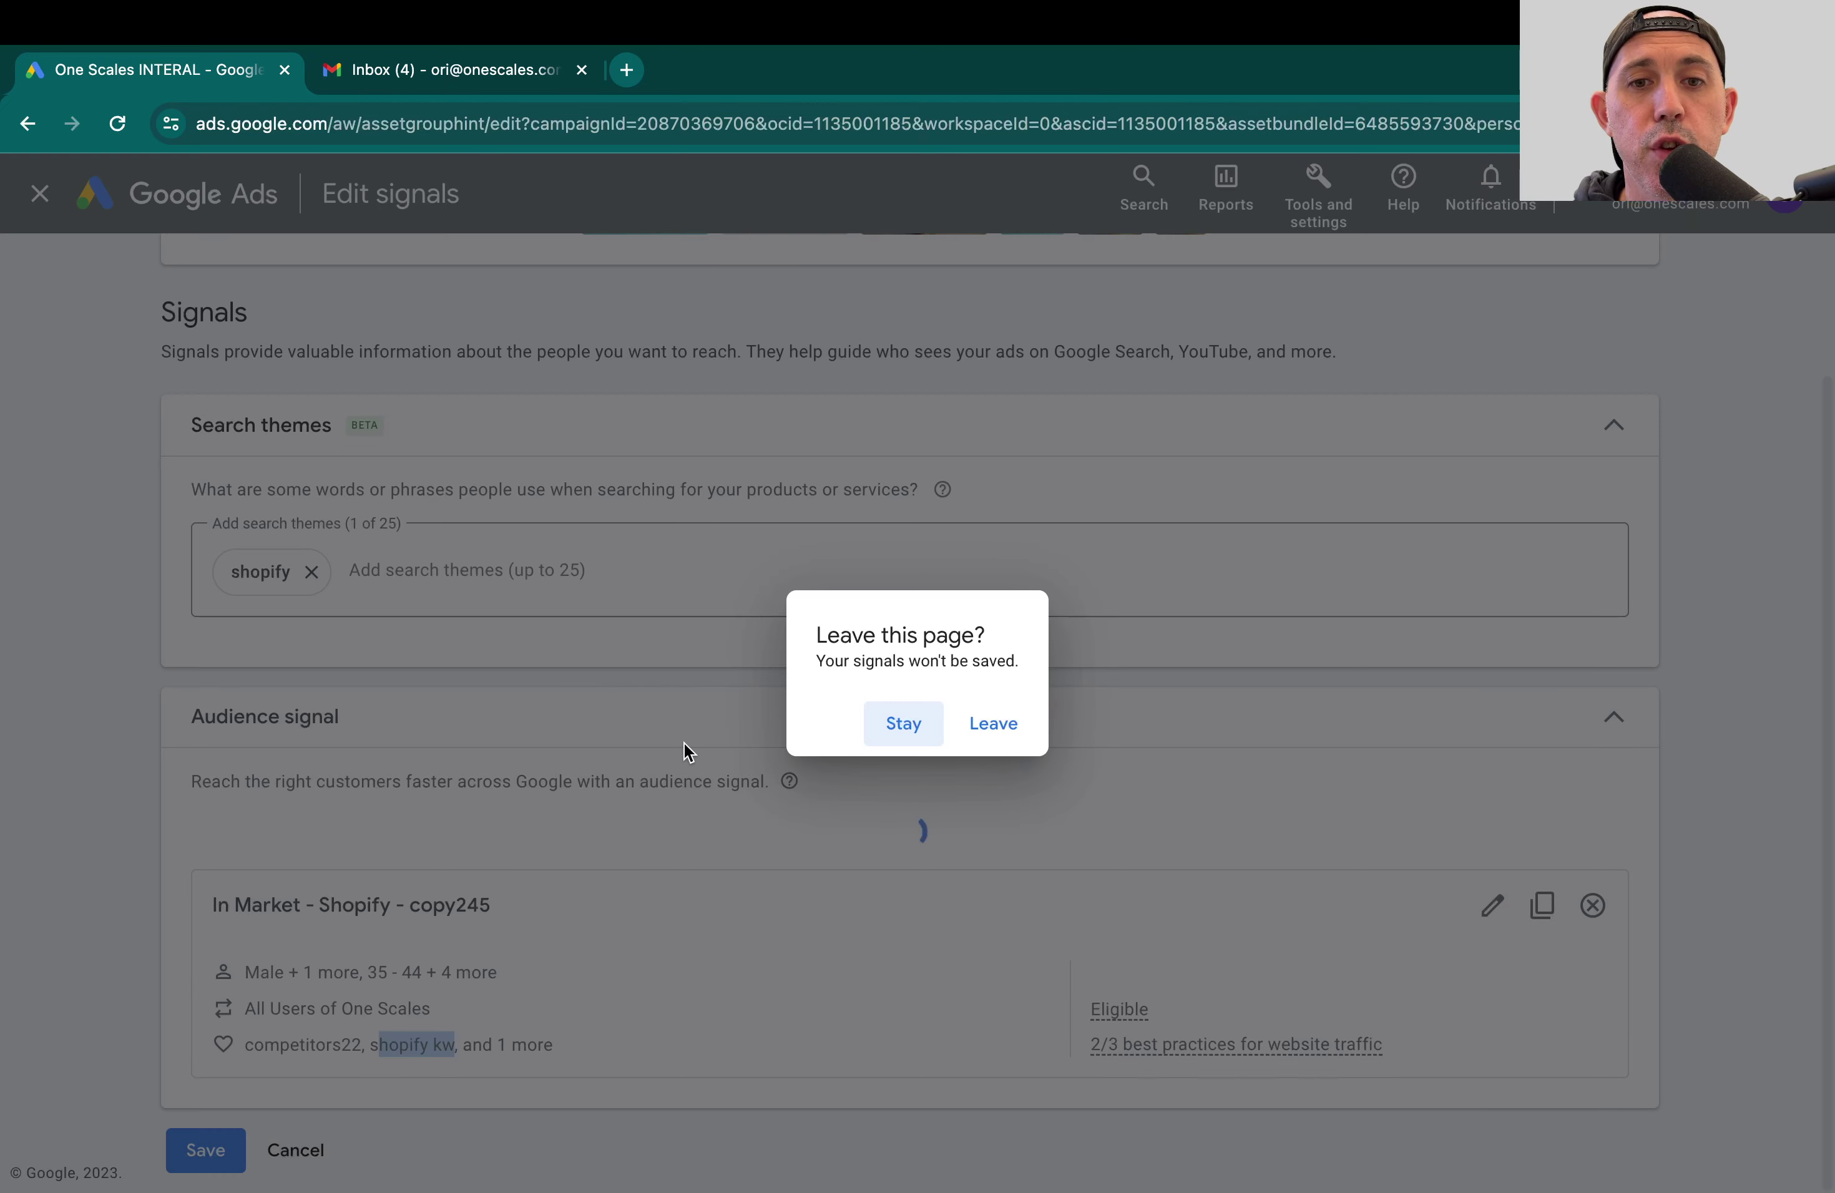
pyautogui.click(985, 718)
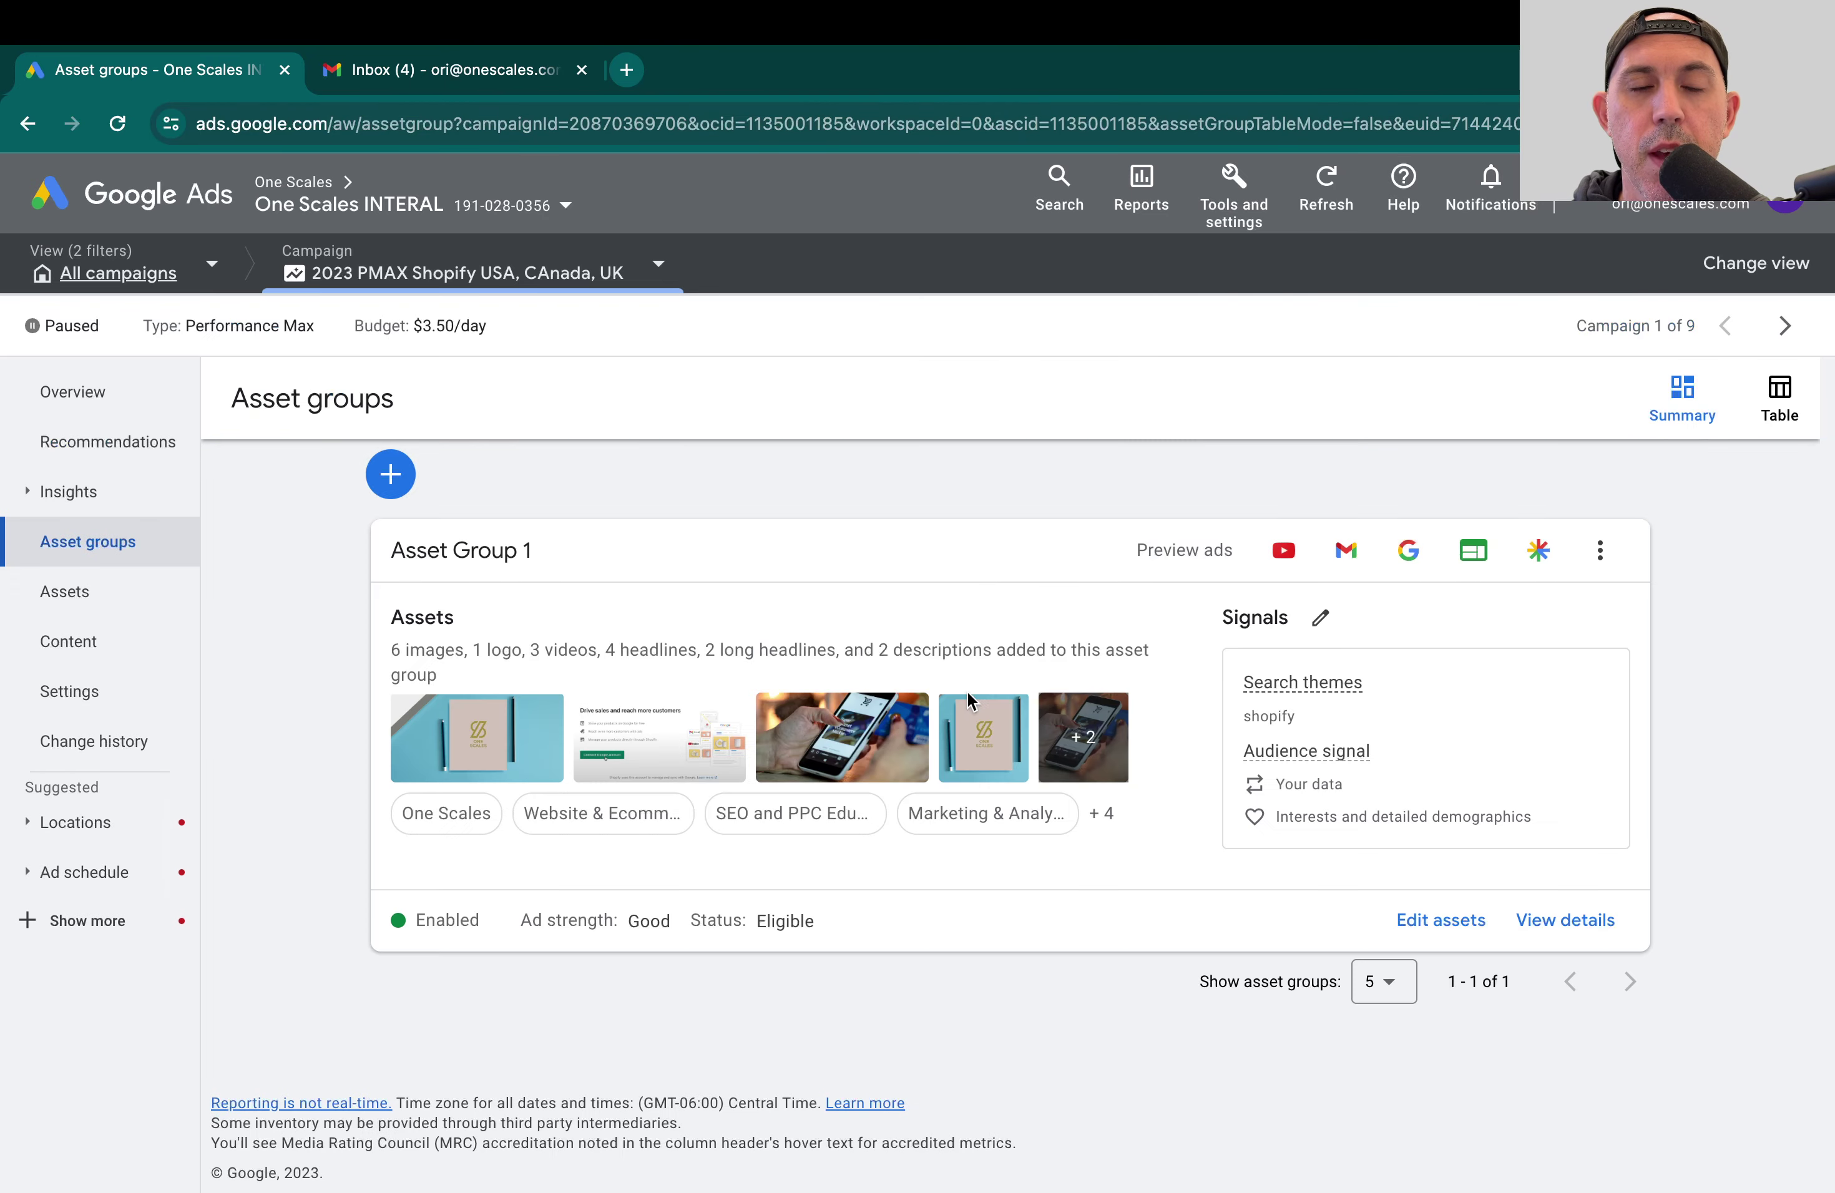
# Step: Show the asset groups as a table and examine its performance columns and column options
pyautogui.click(1779, 395)
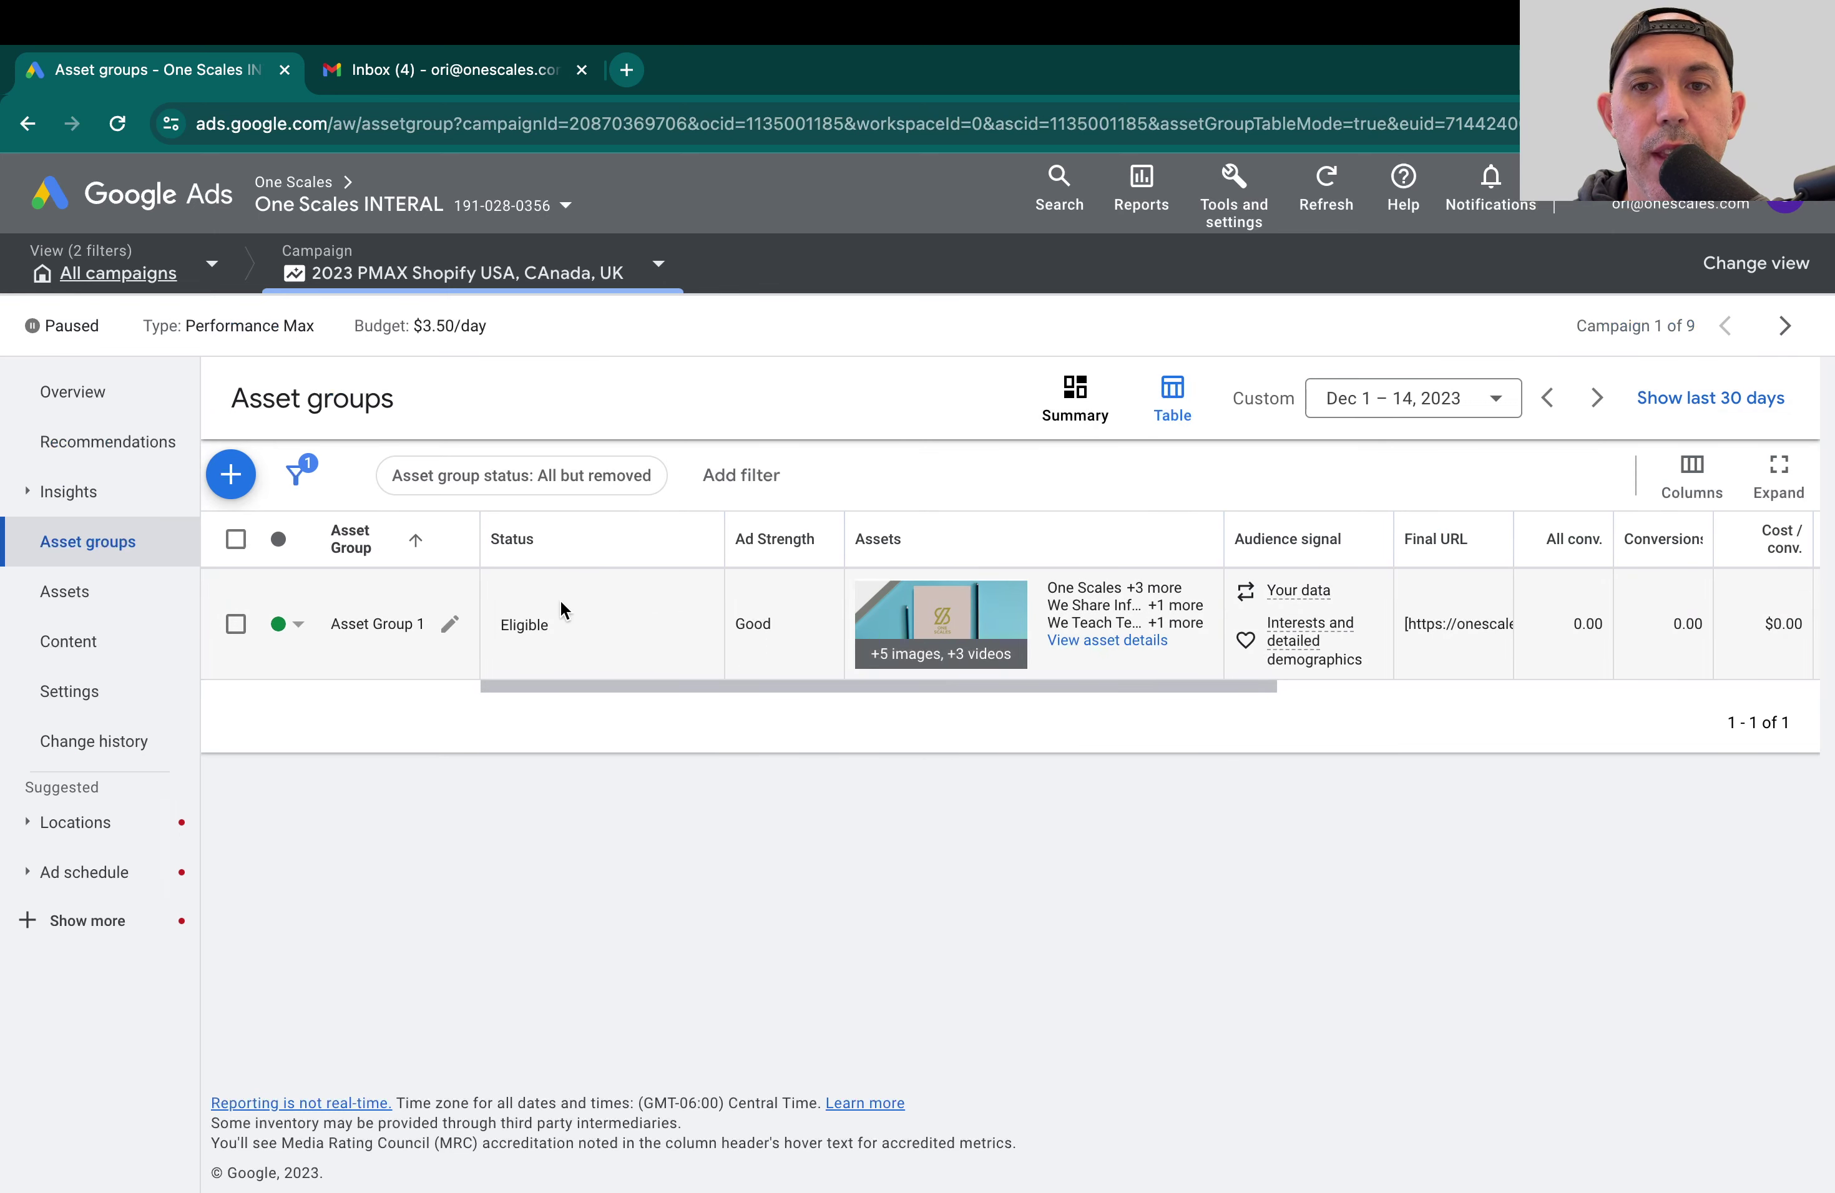
pyautogui.hscroll(10, 1594, 624)
pyautogui.hscroll(-2, 1597, 628)
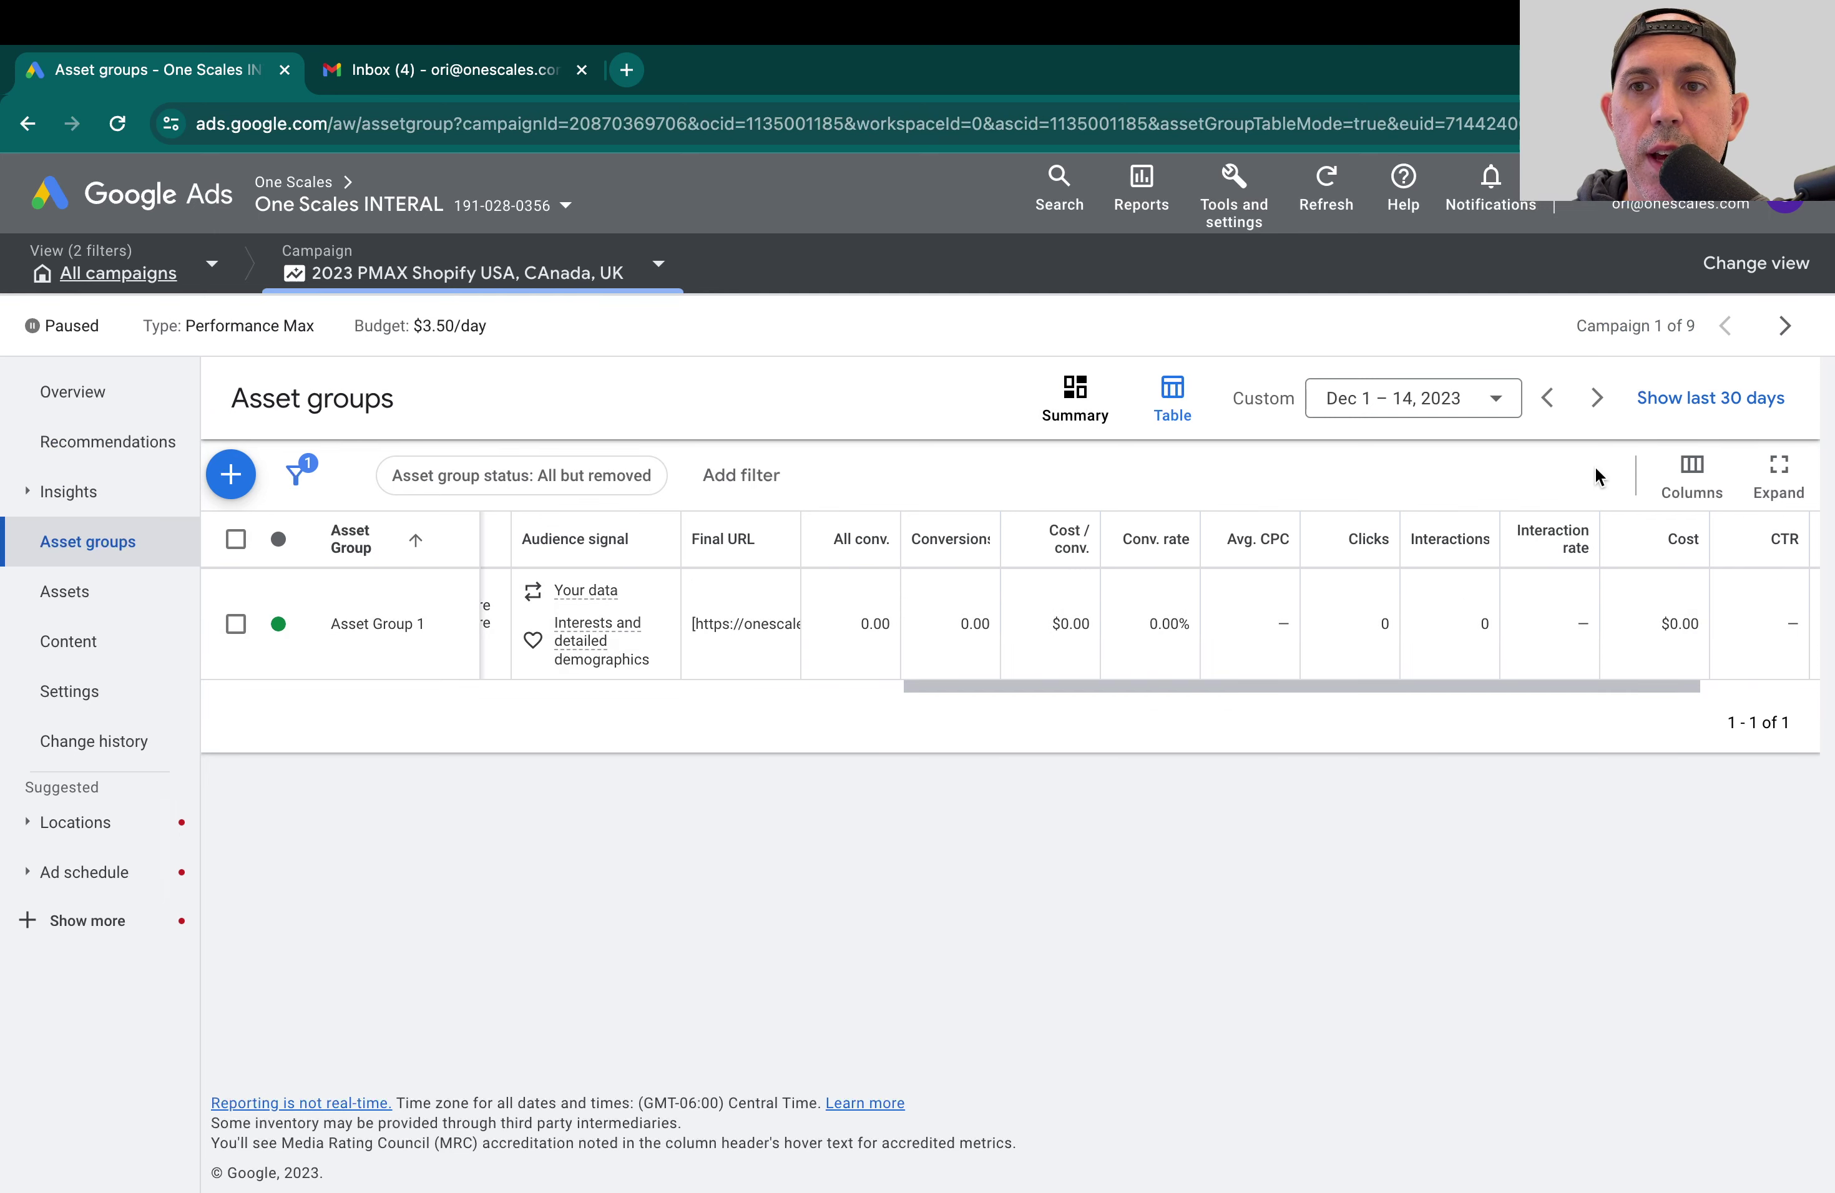
pyautogui.click(1691, 473)
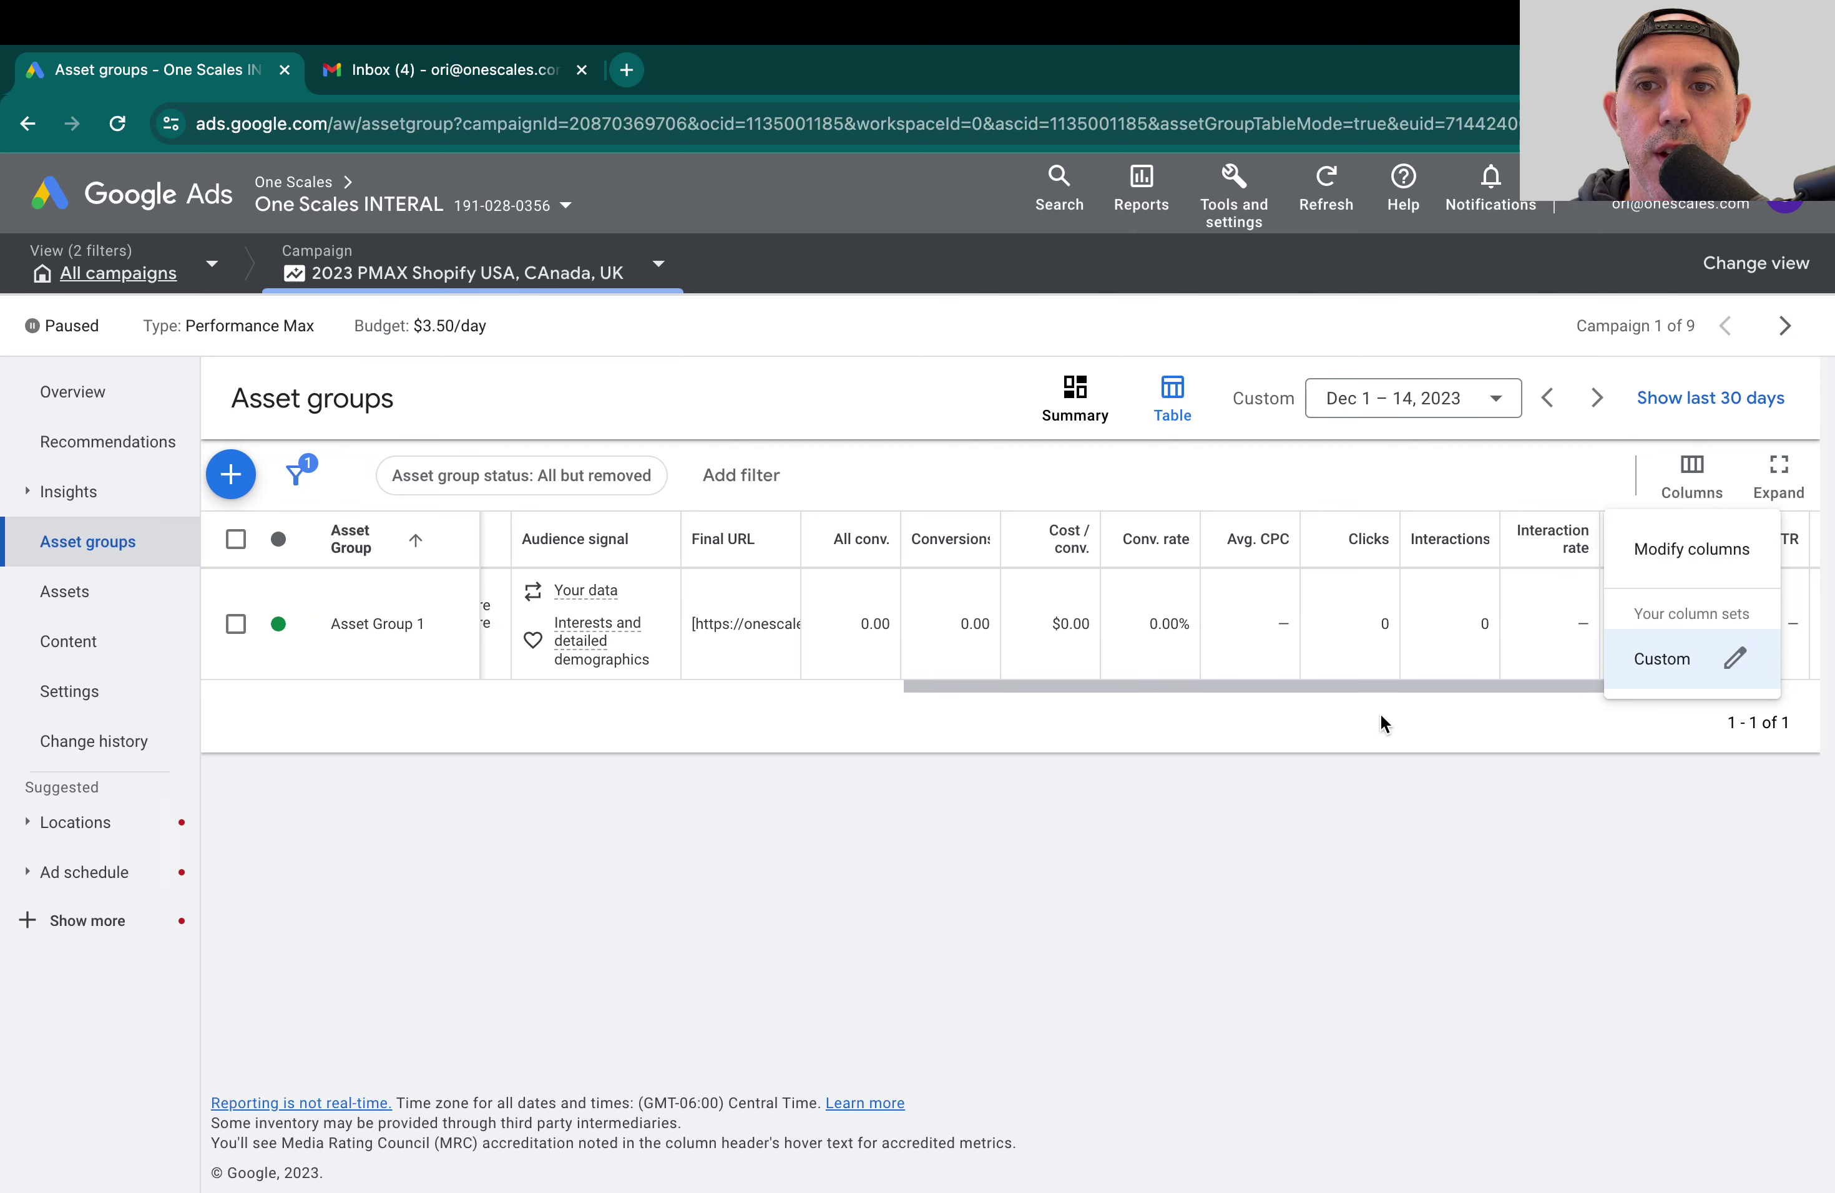
pyautogui.click(1293, 821)
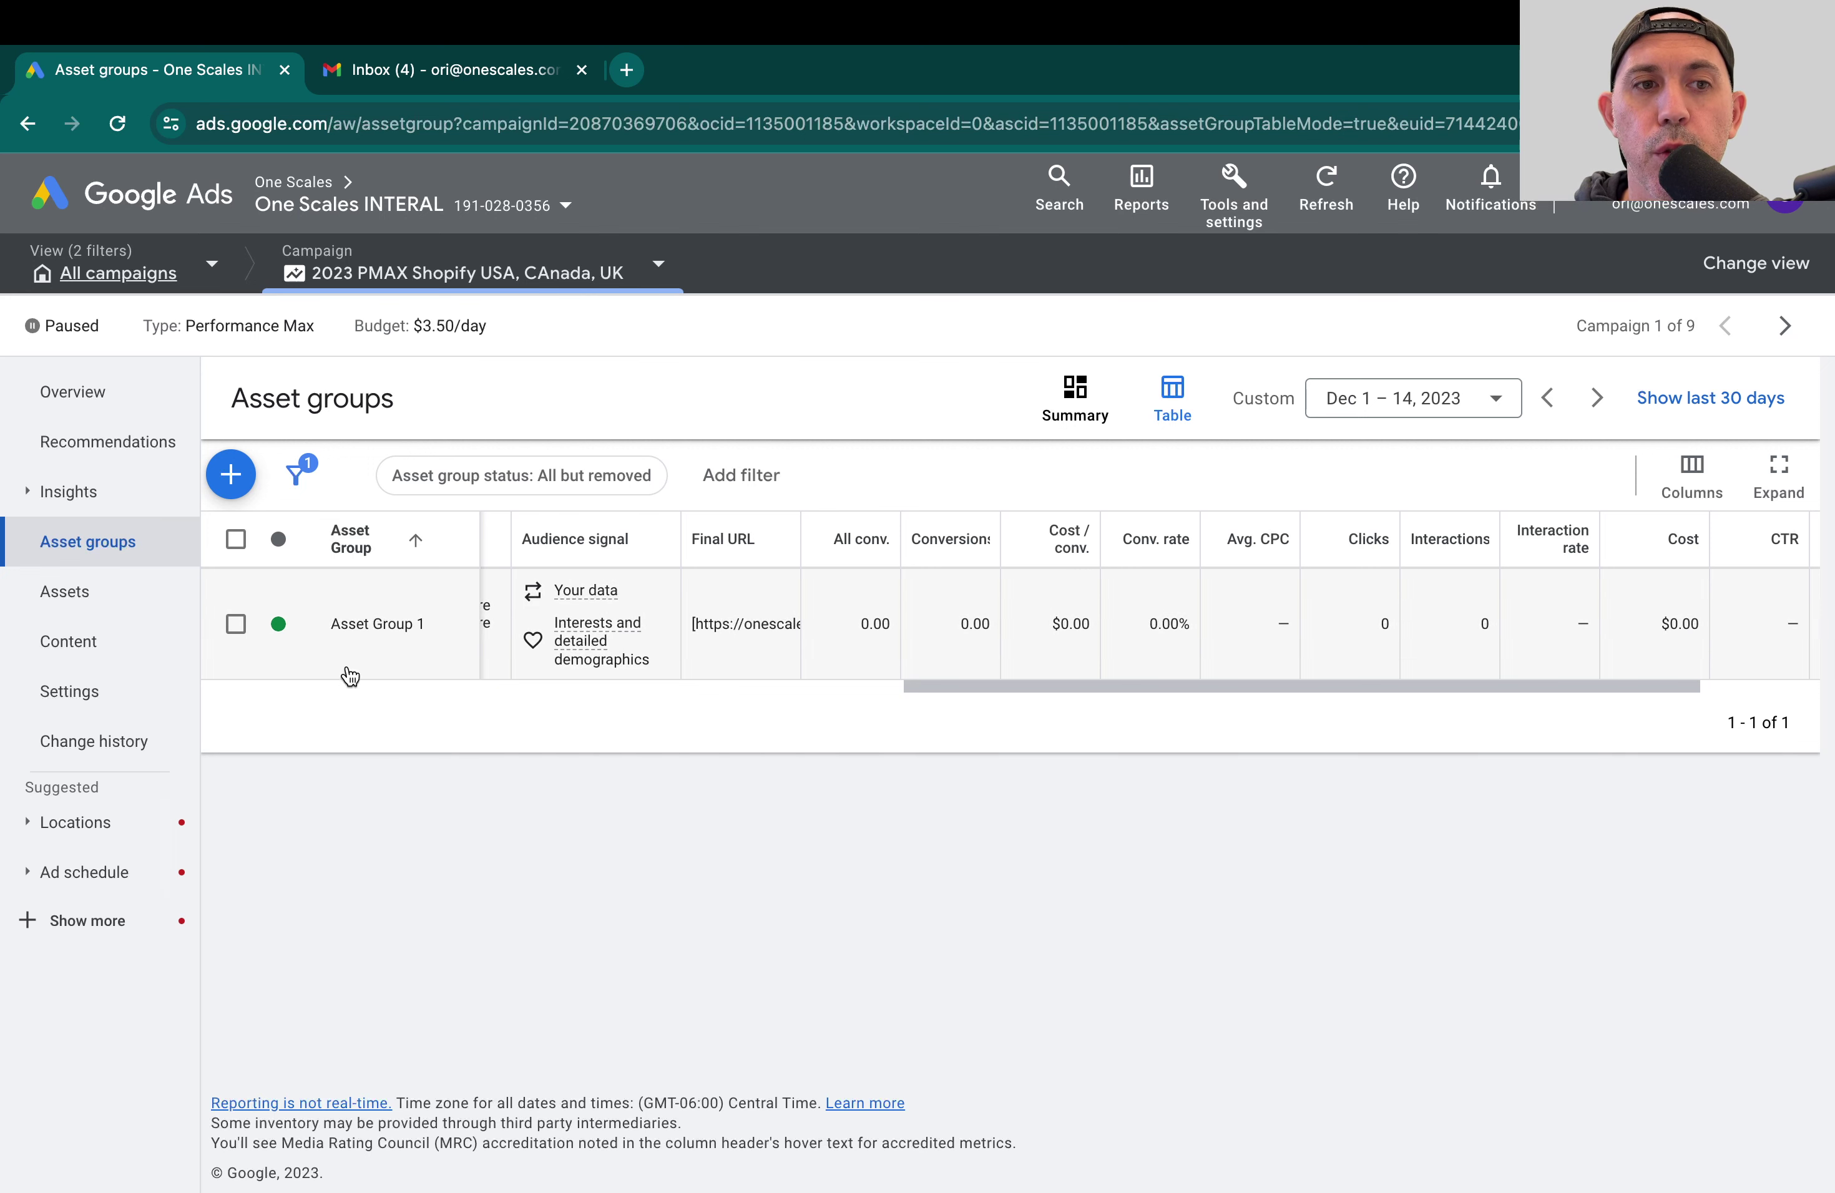
# Step: Return to the list of all campaigns and locate the 2023 PMAX Shopify USA, CAnada, UK campaign
pyautogui.click(459, 275)
pyautogui.click(469, 440)
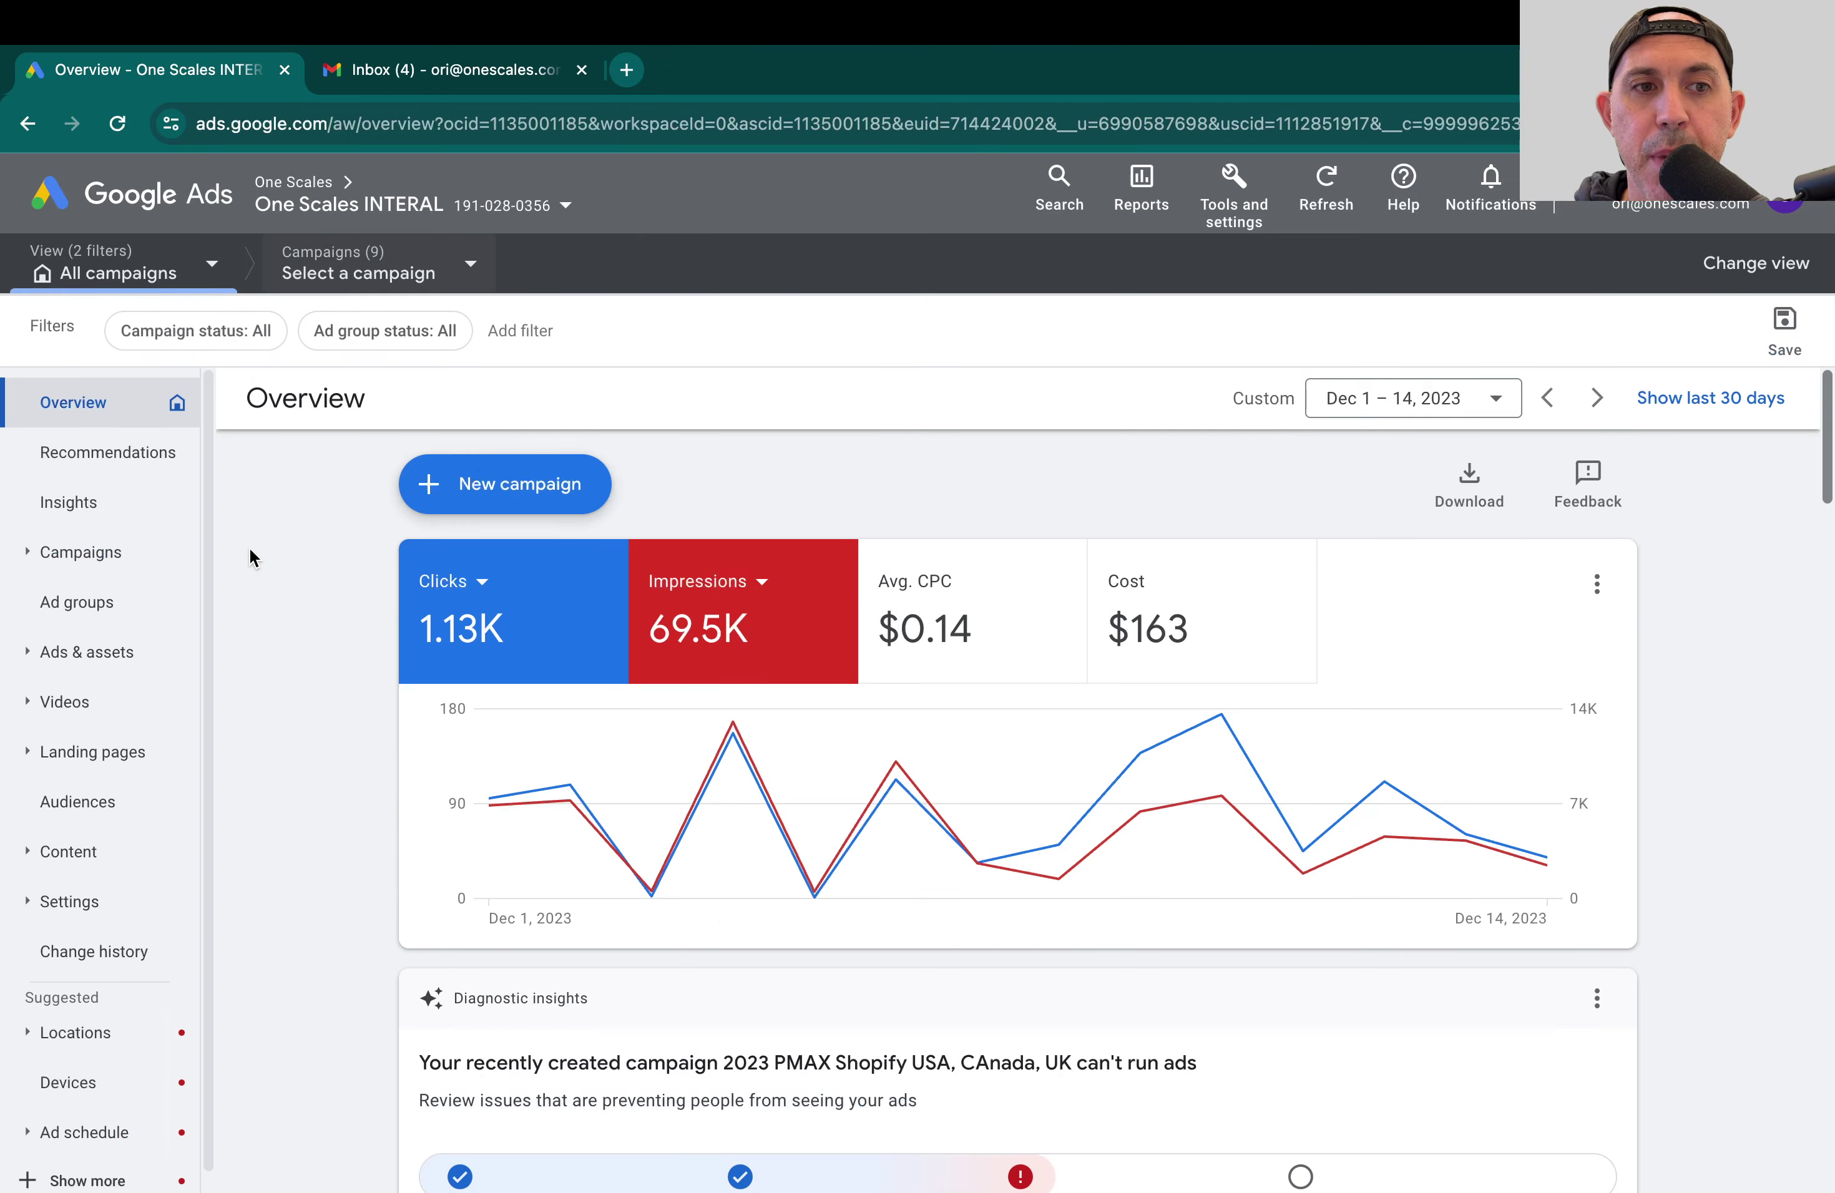
pyautogui.click(131, 553)
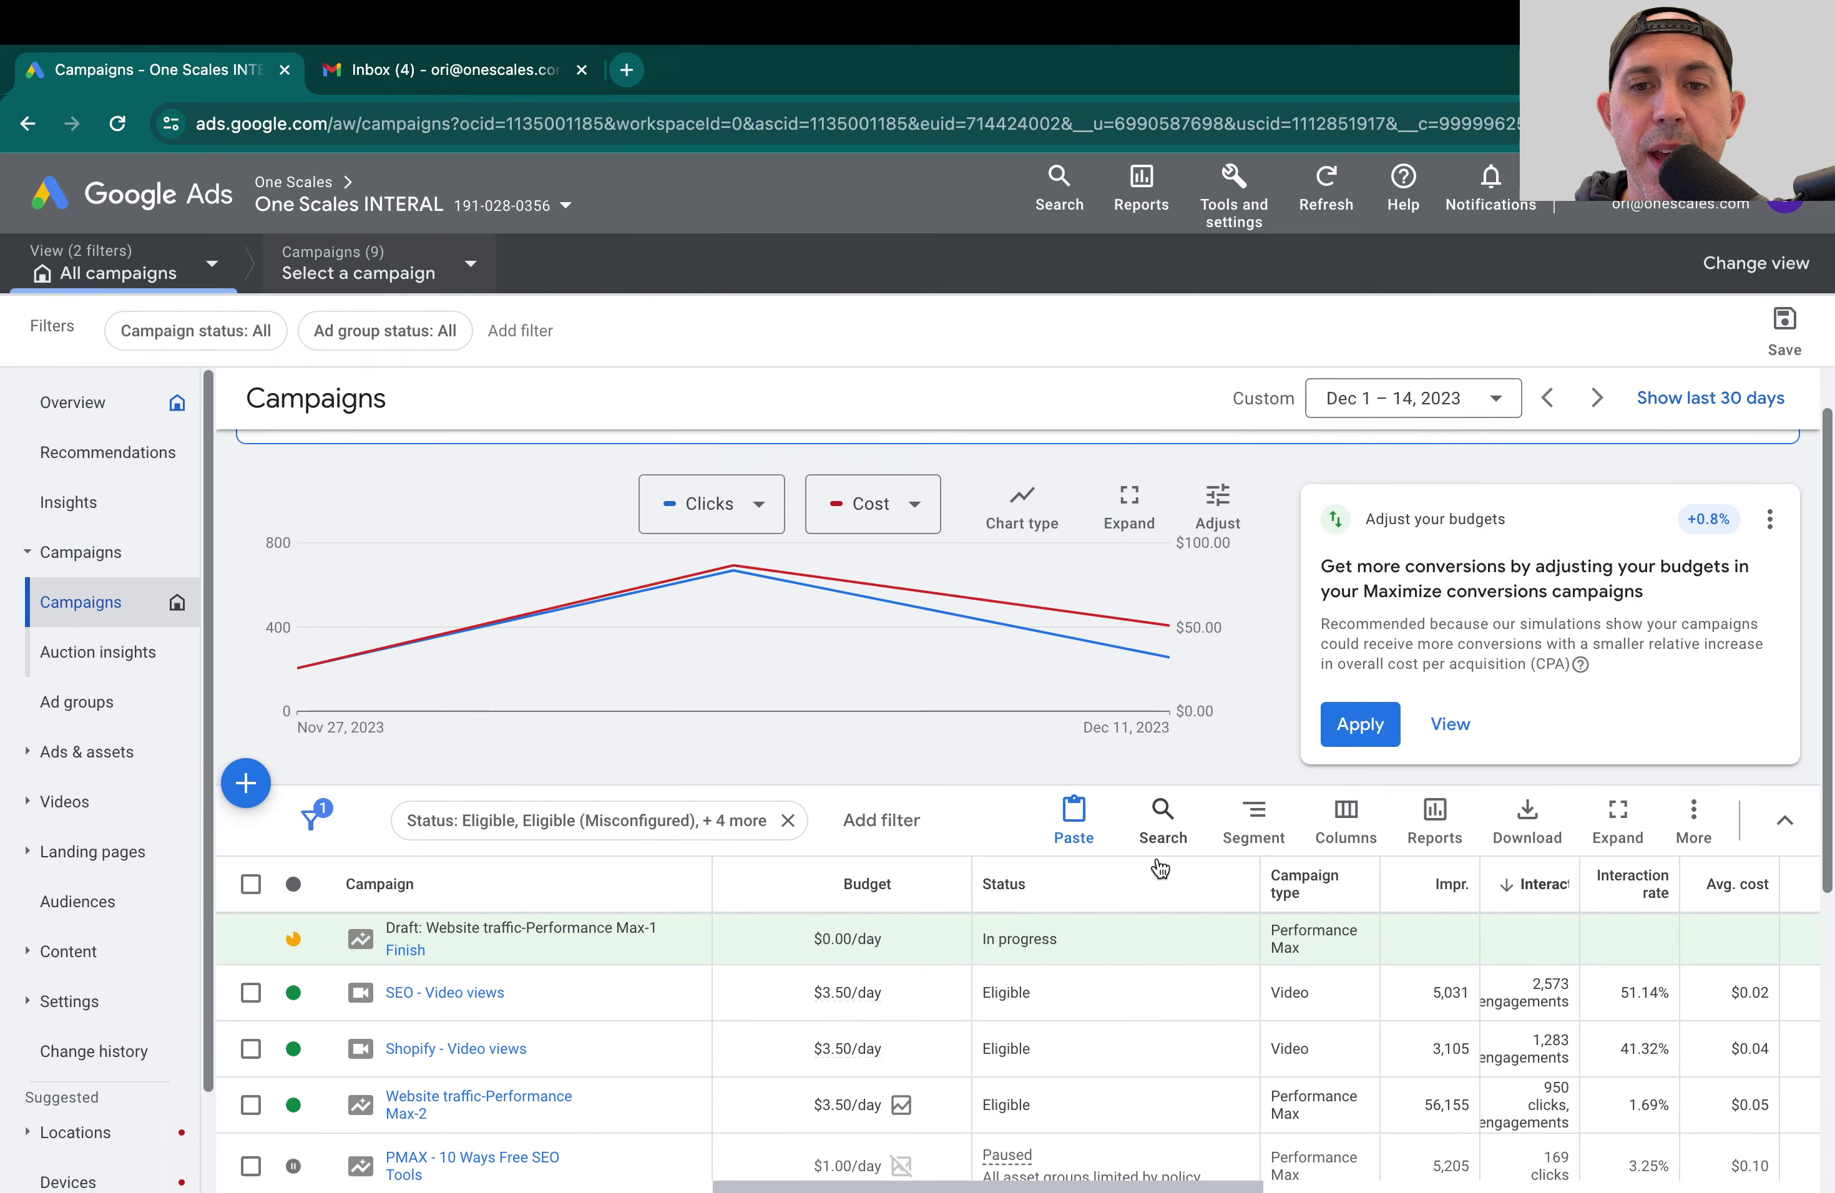
pyautogui.scroll(-1, 1158, 864)
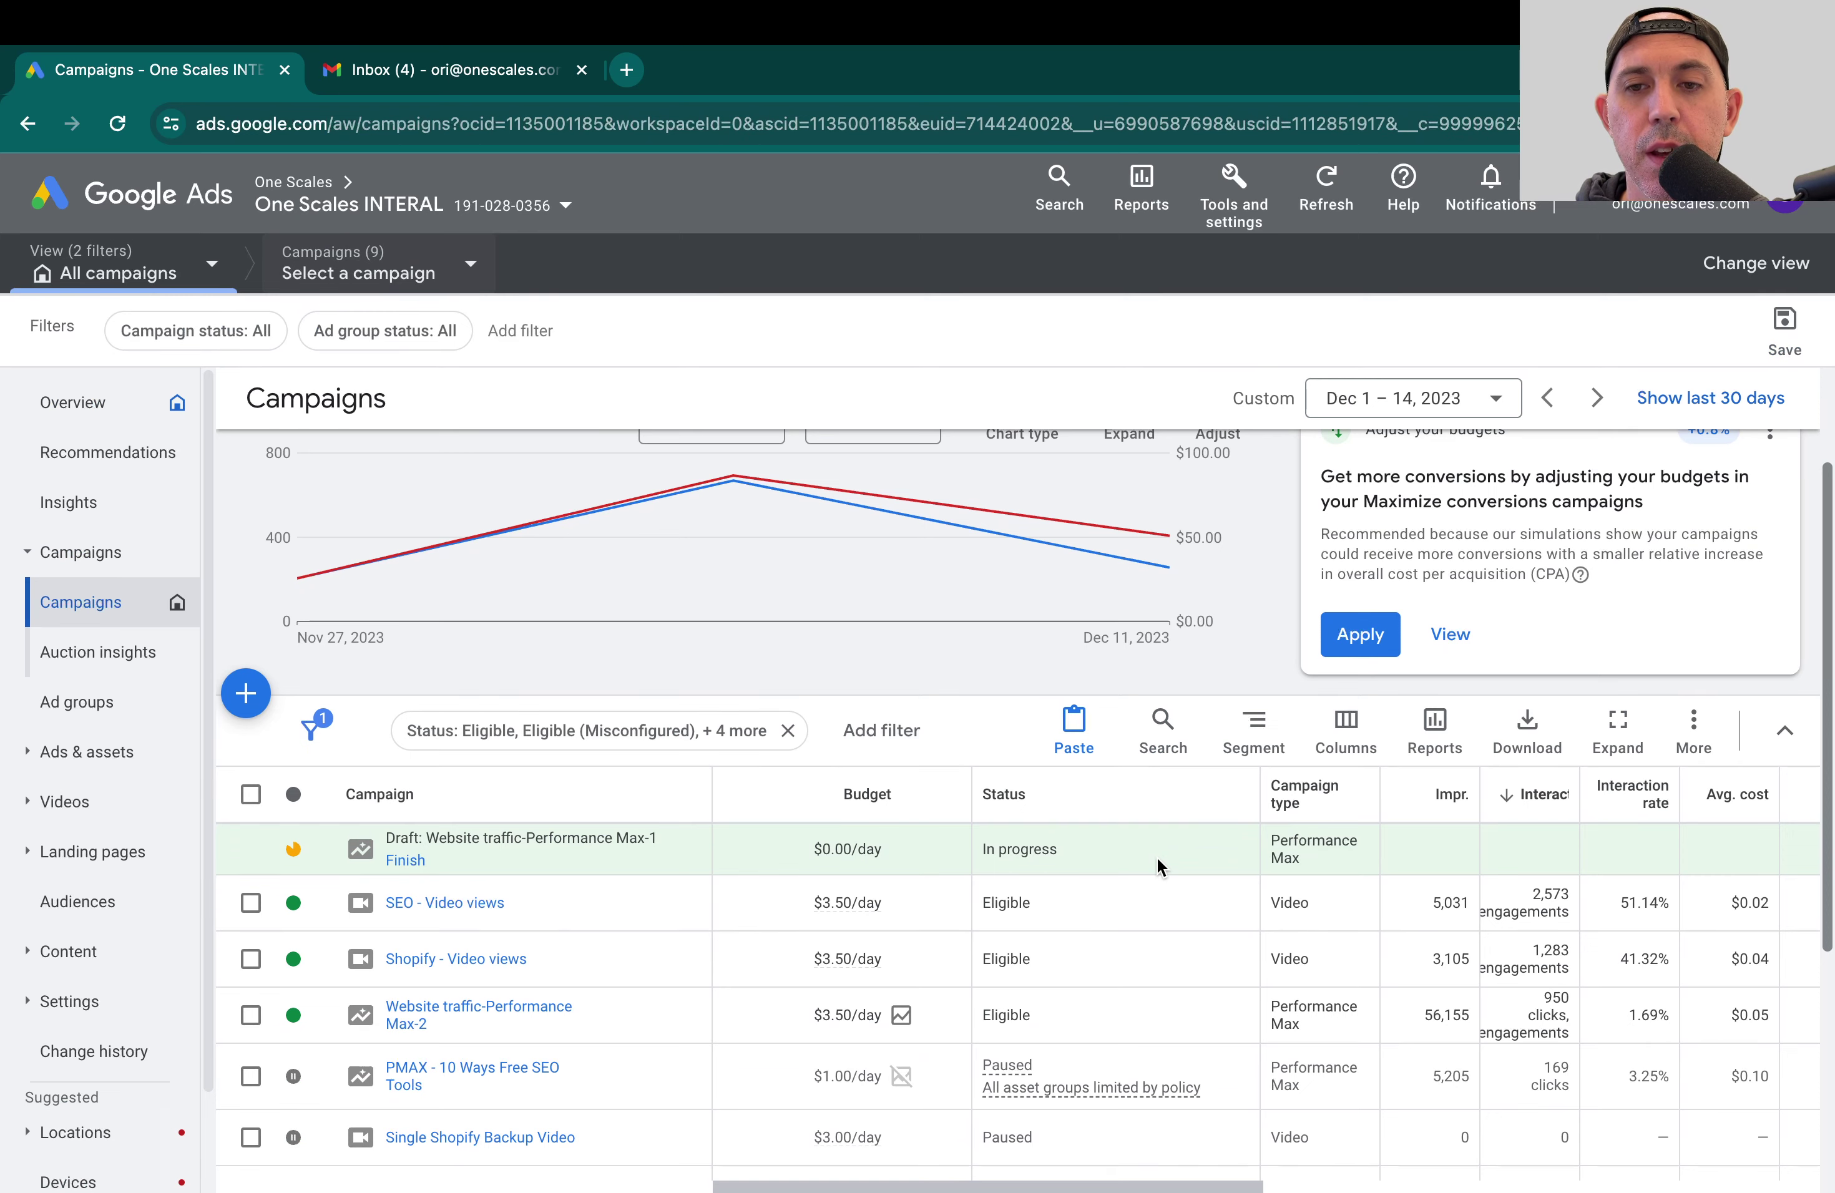
pyautogui.scroll(-5, 1157, 856)
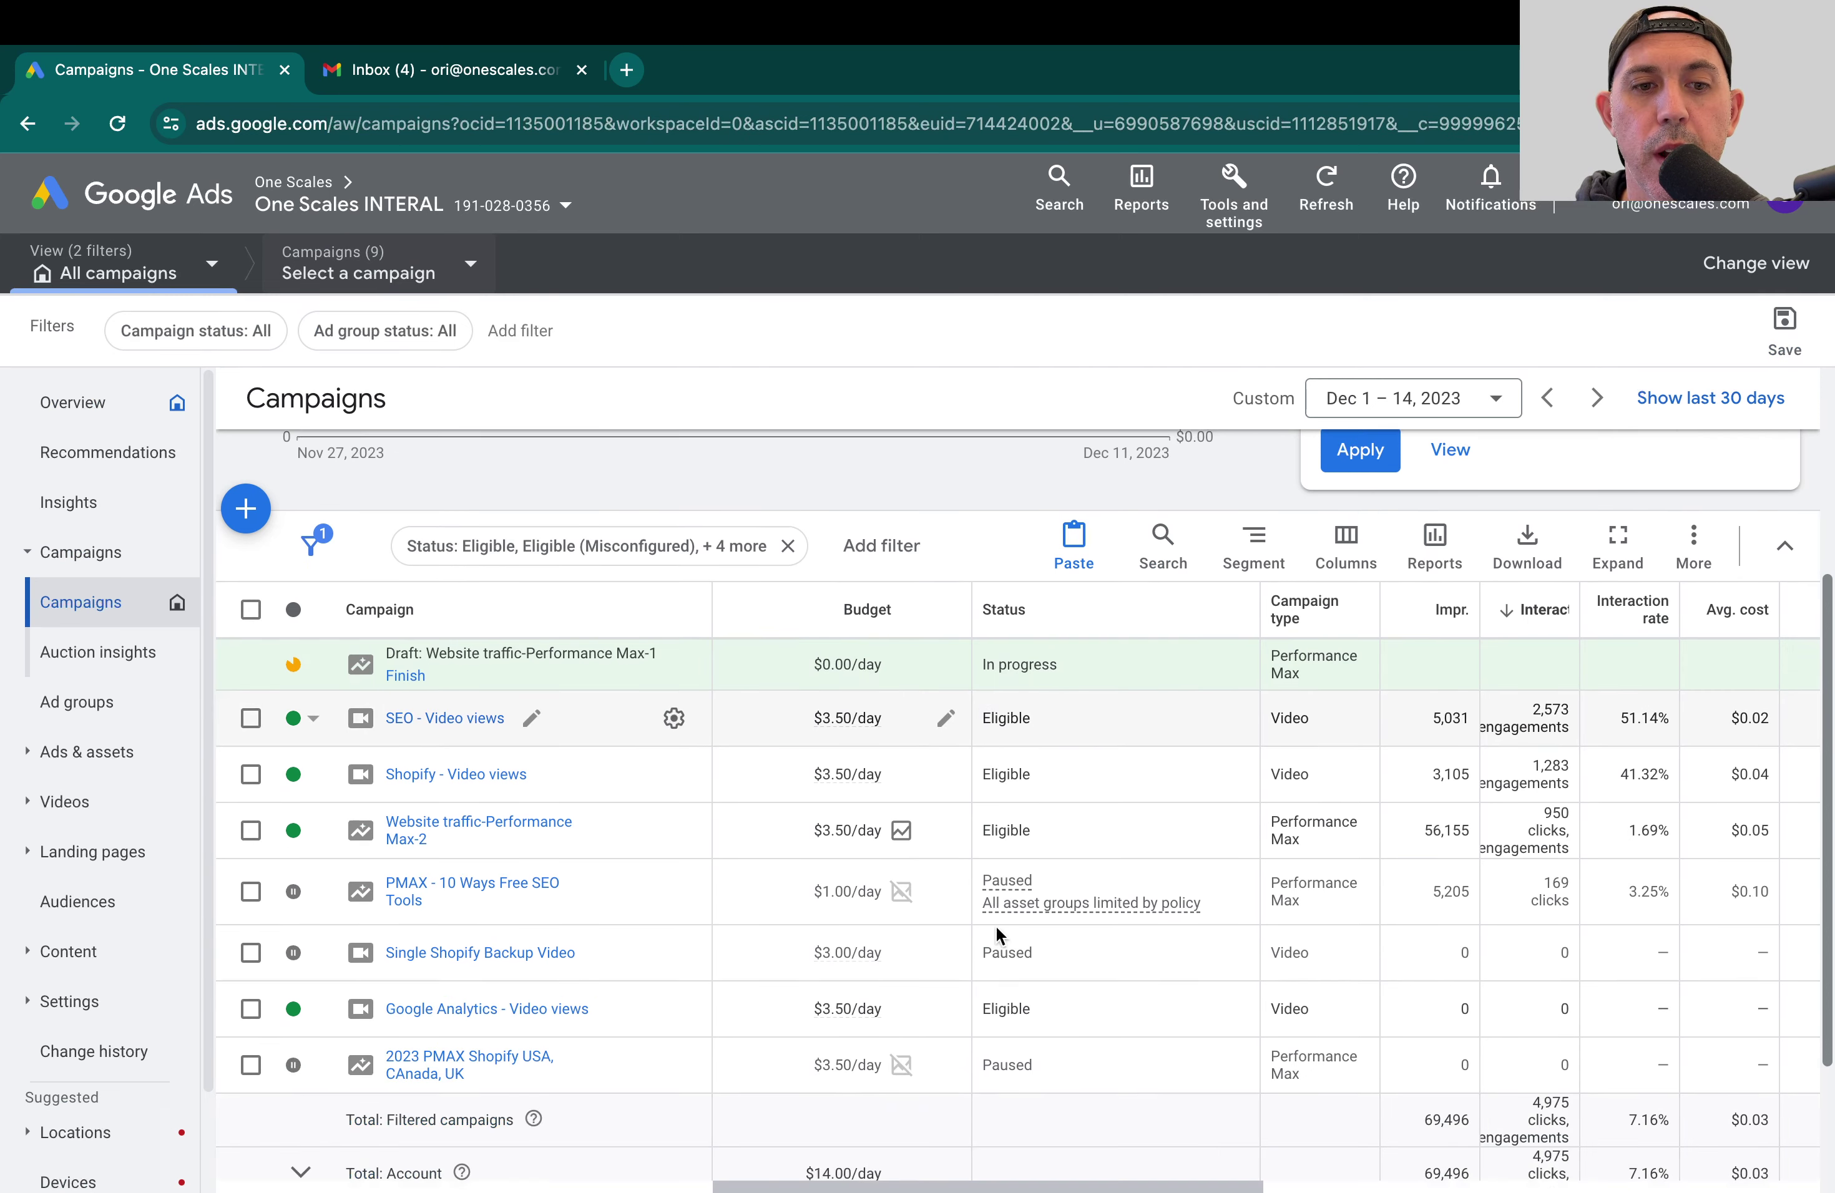
pyautogui.click(252, 860)
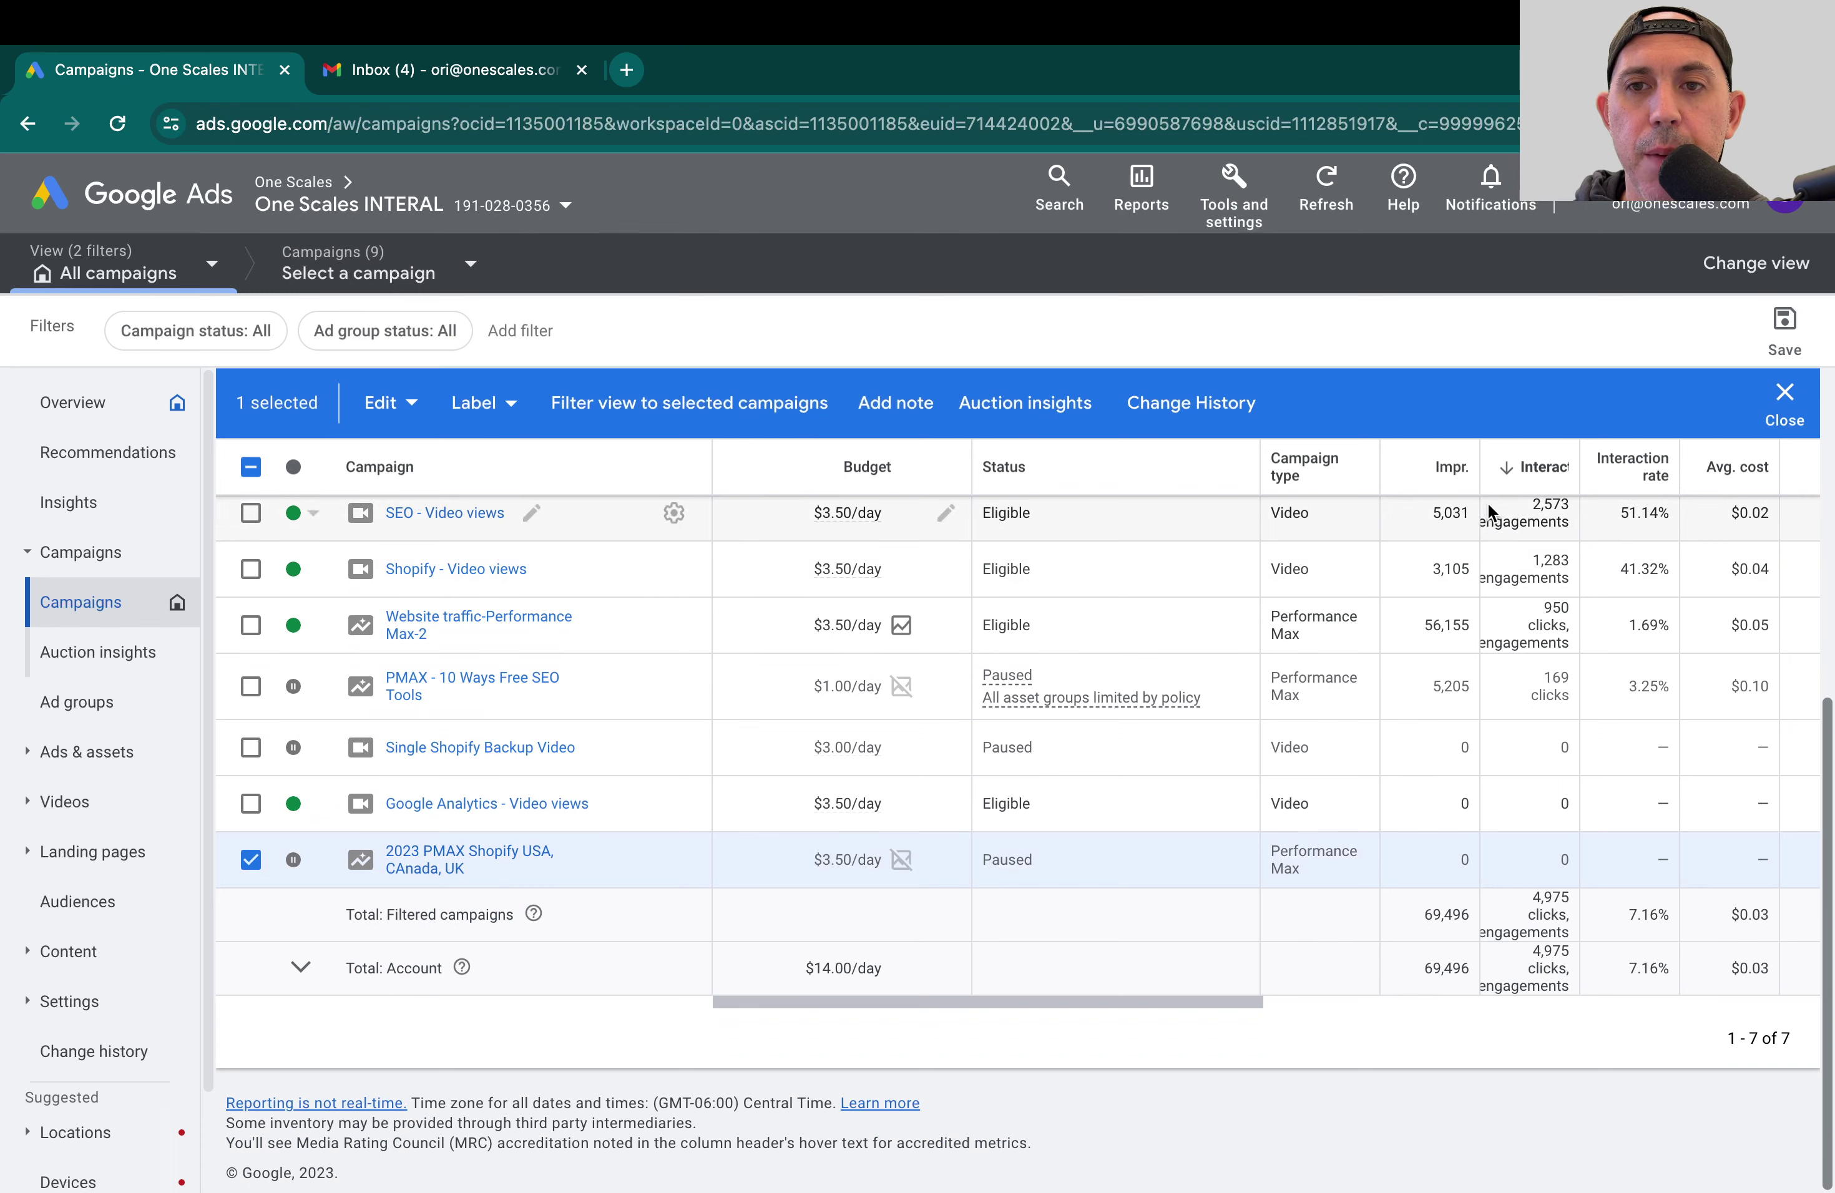
pyautogui.click(1784, 397)
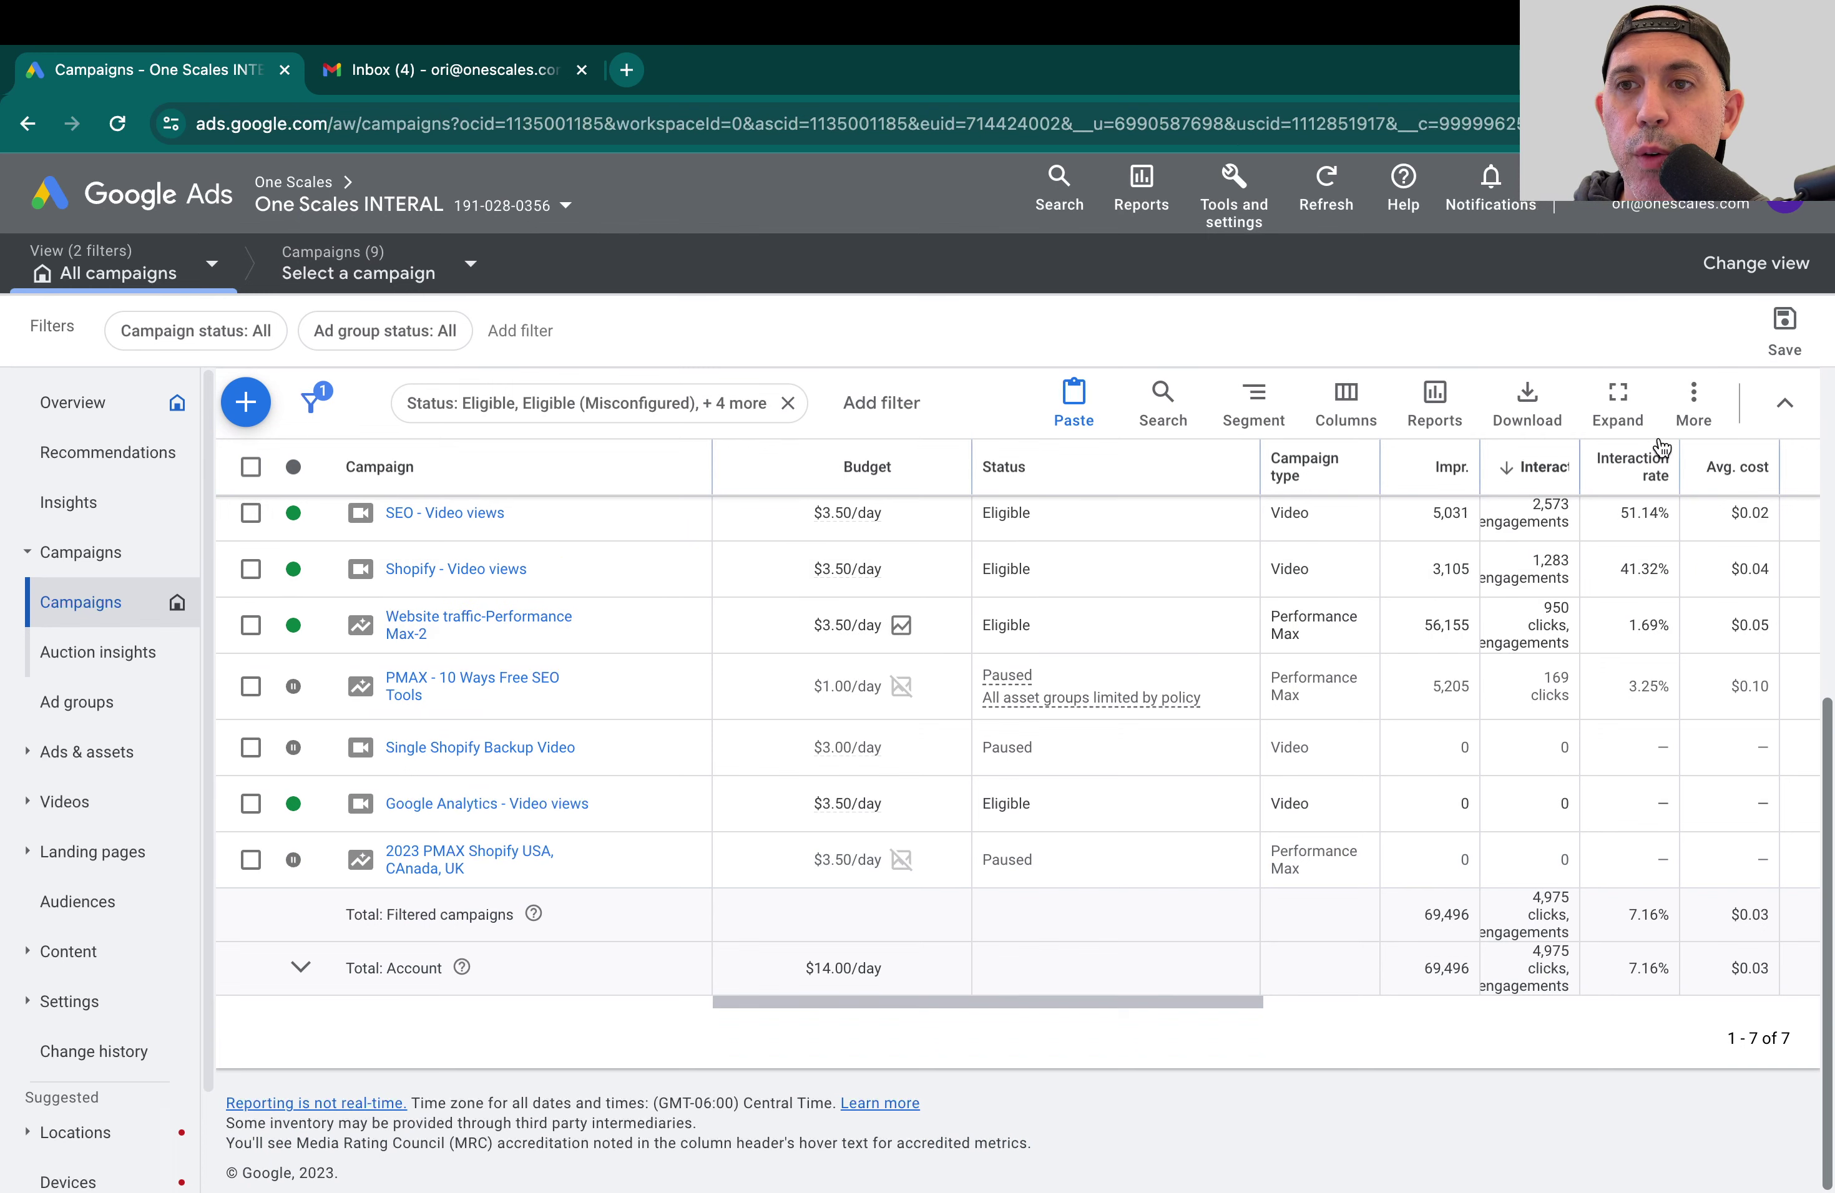
pyautogui.click(1693, 397)
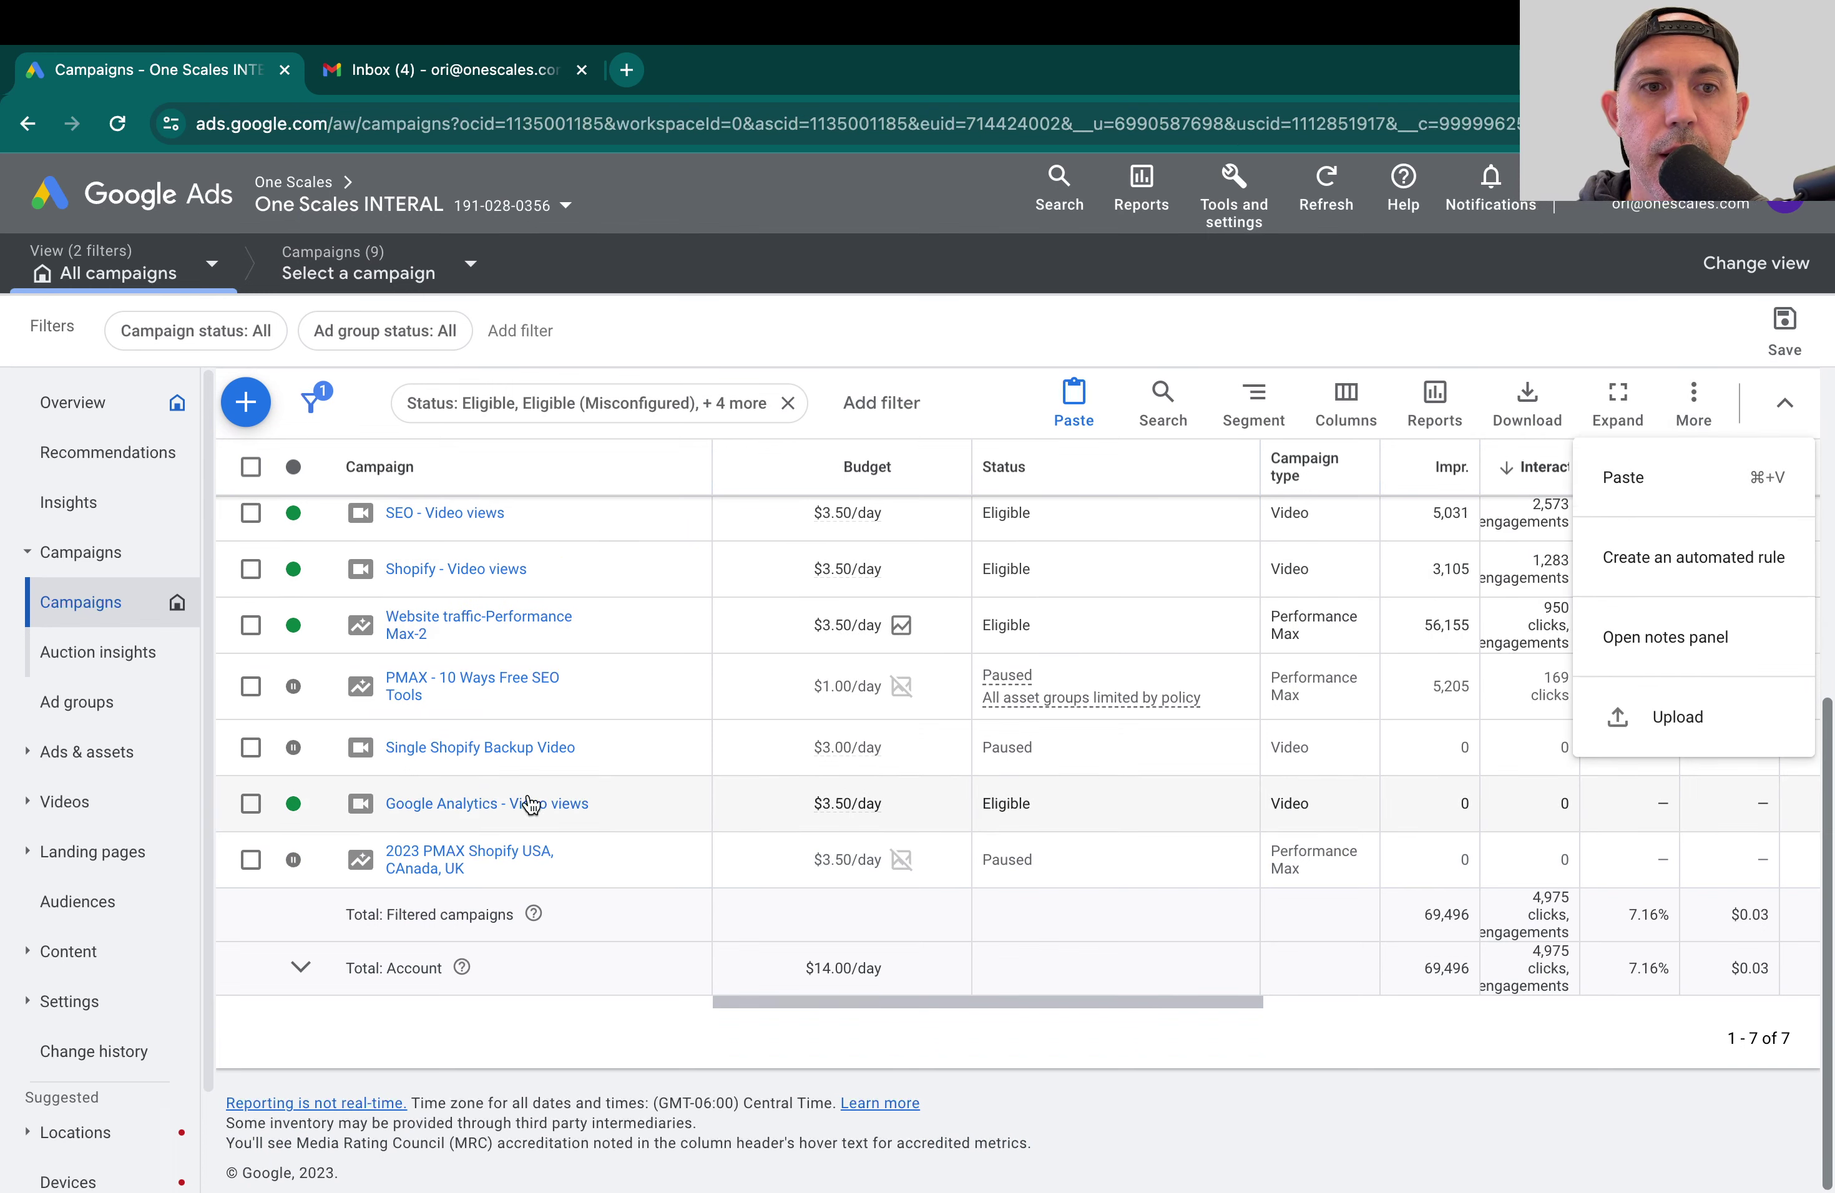
# Step: Copy the 2023 PMAX Shopify USA, CAnada, UK campaign and paste it into the same account, with new campaigns paused after pasting
pyautogui.click(249, 860)
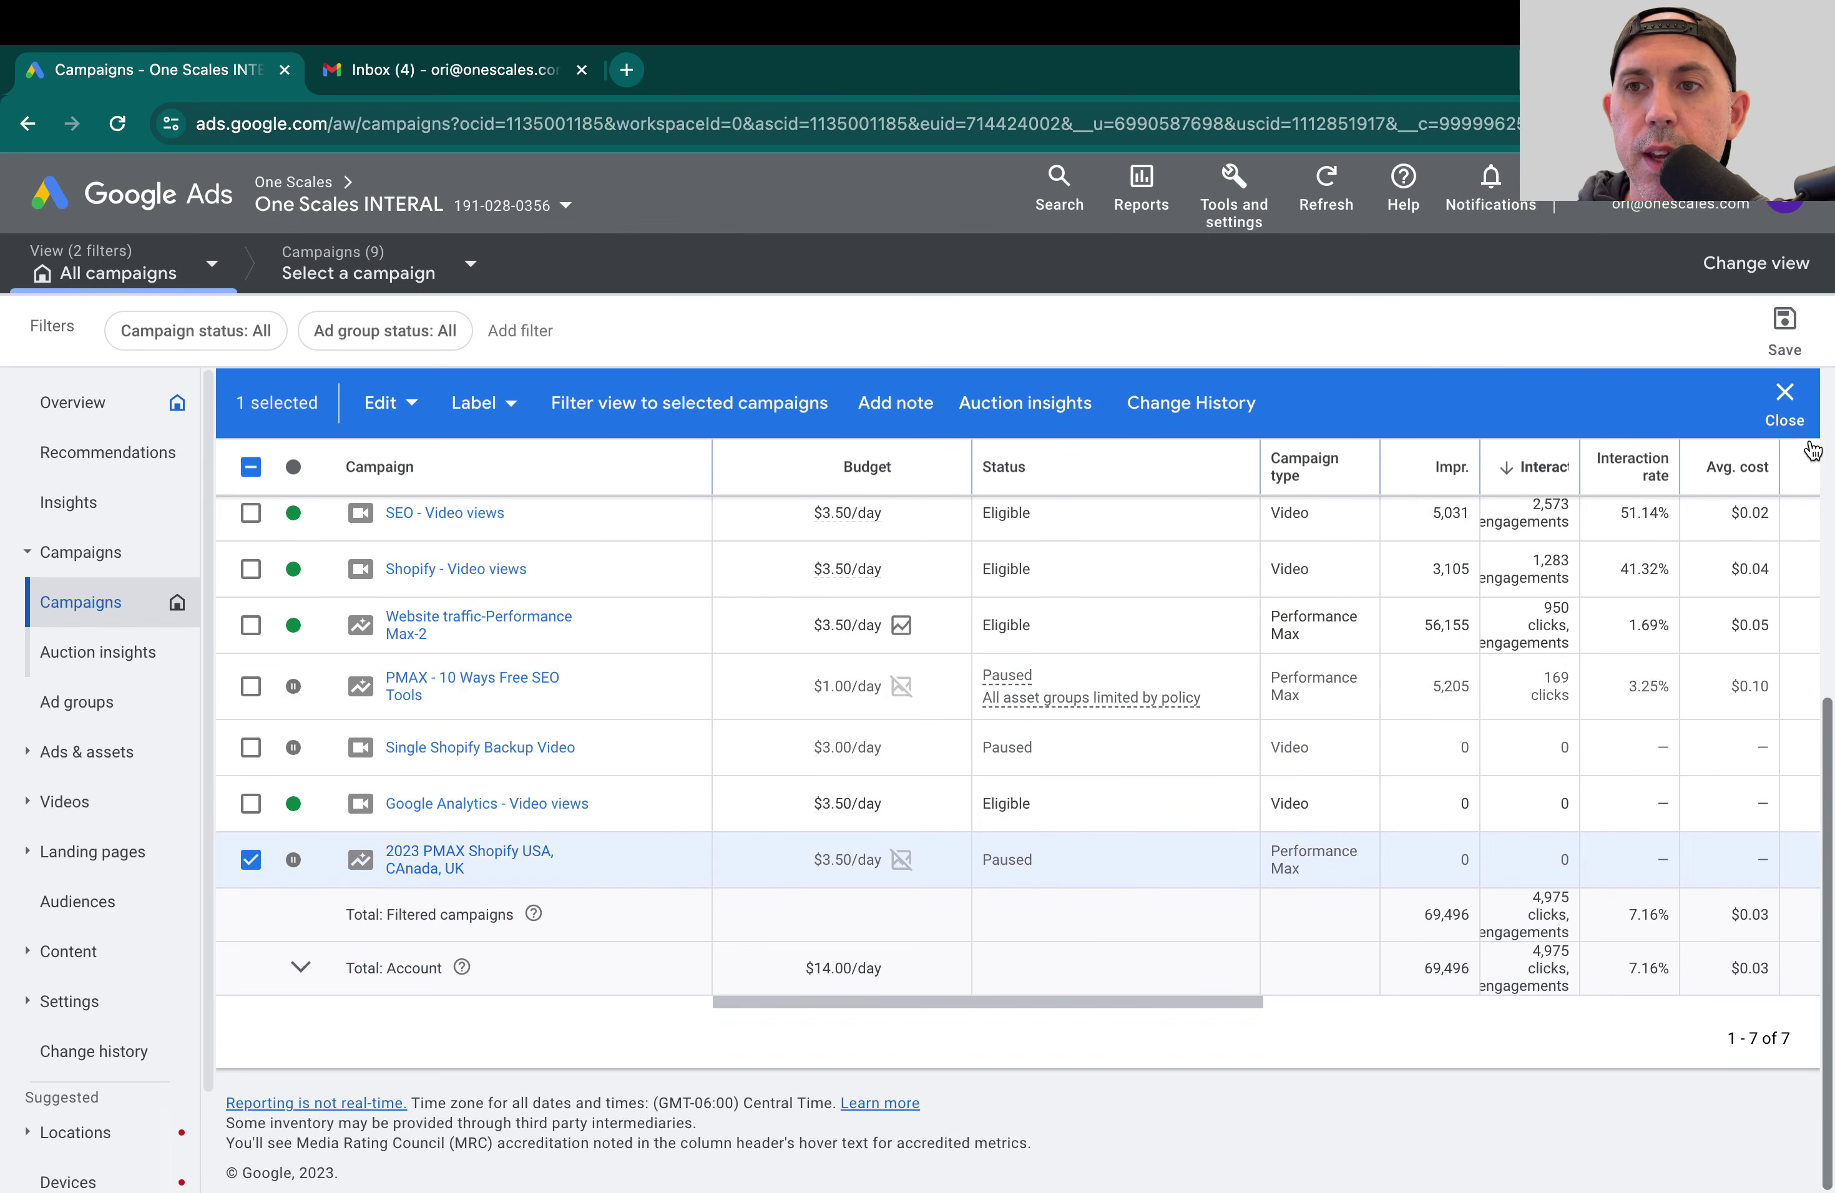
pyautogui.hotkey('ctrl', 'c')
pyautogui.click(1784, 397)
pyautogui.click(1690, 403)
pyautogui.click(1641, 470)
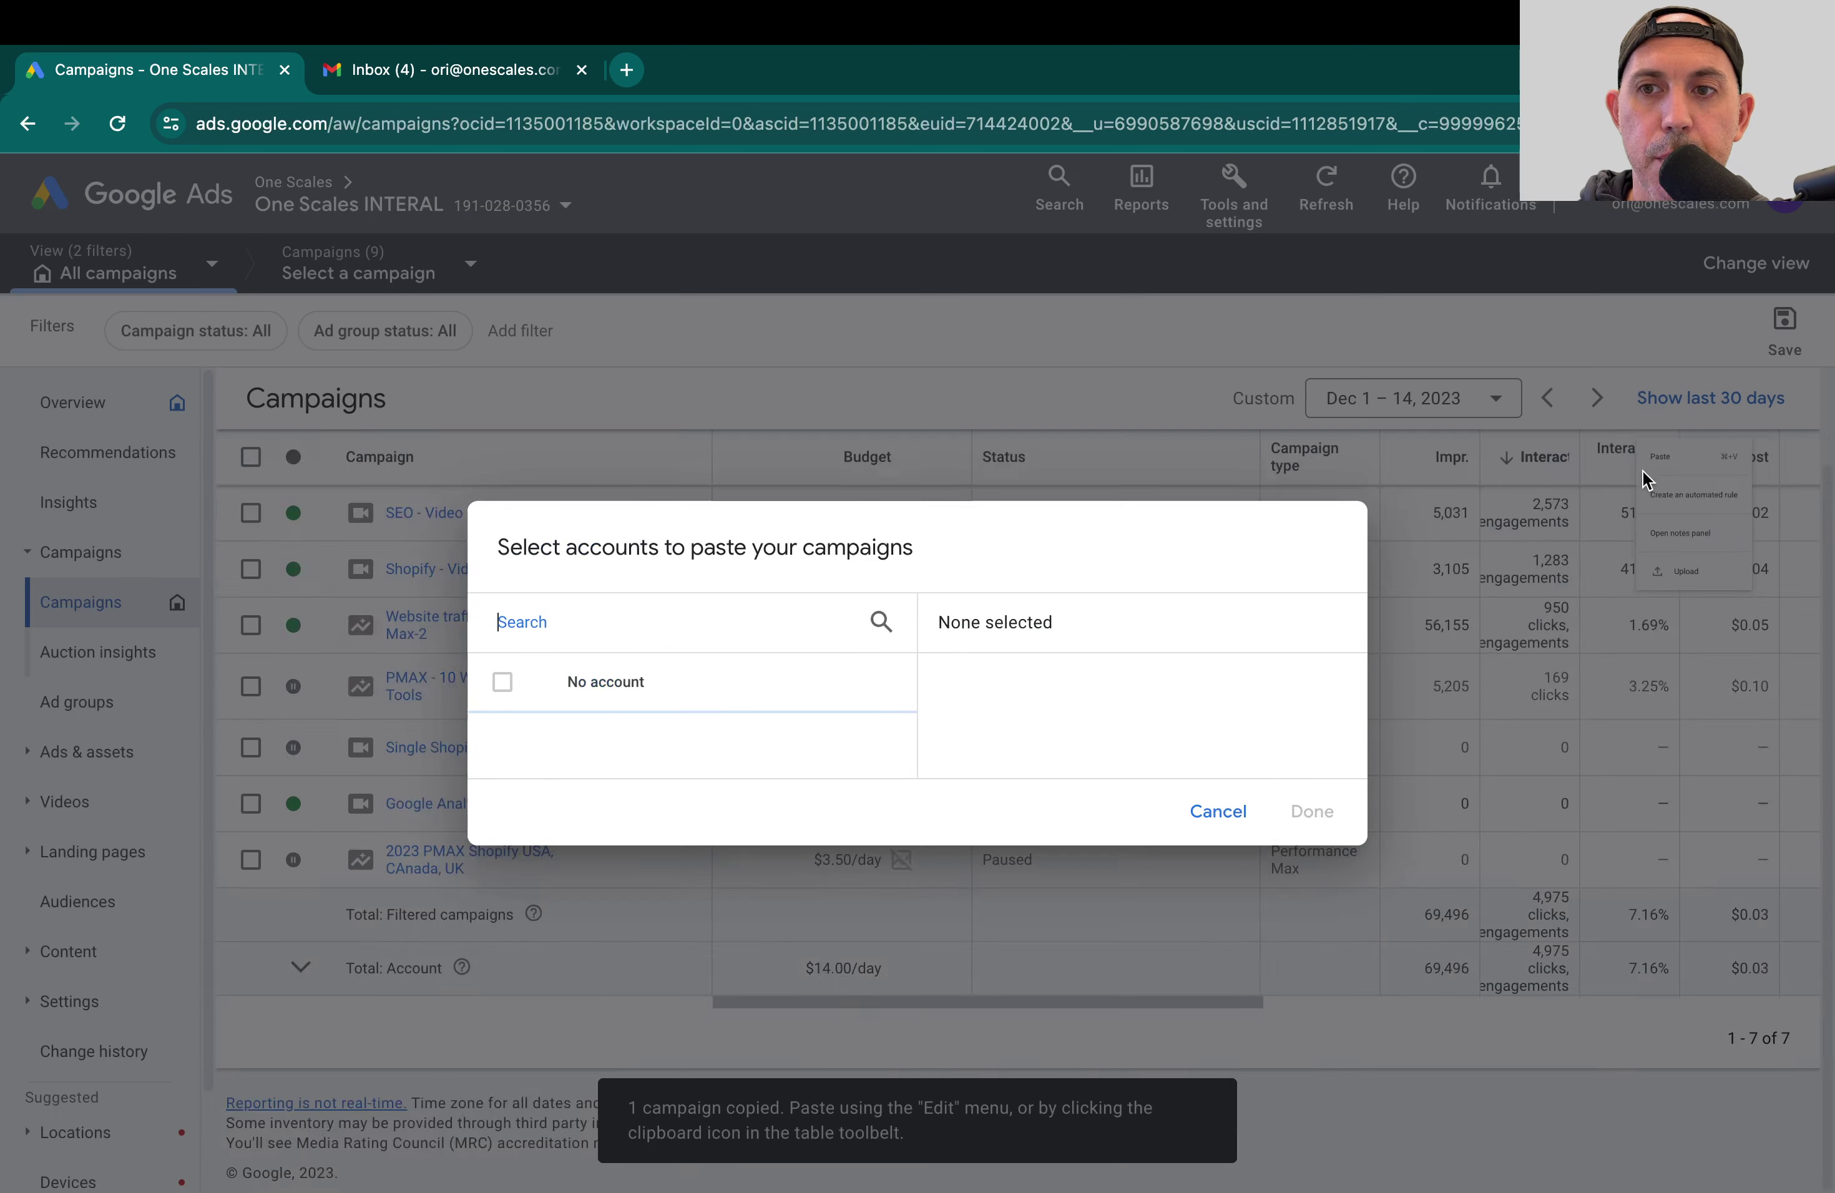
pyautogui.click(1313, 815)
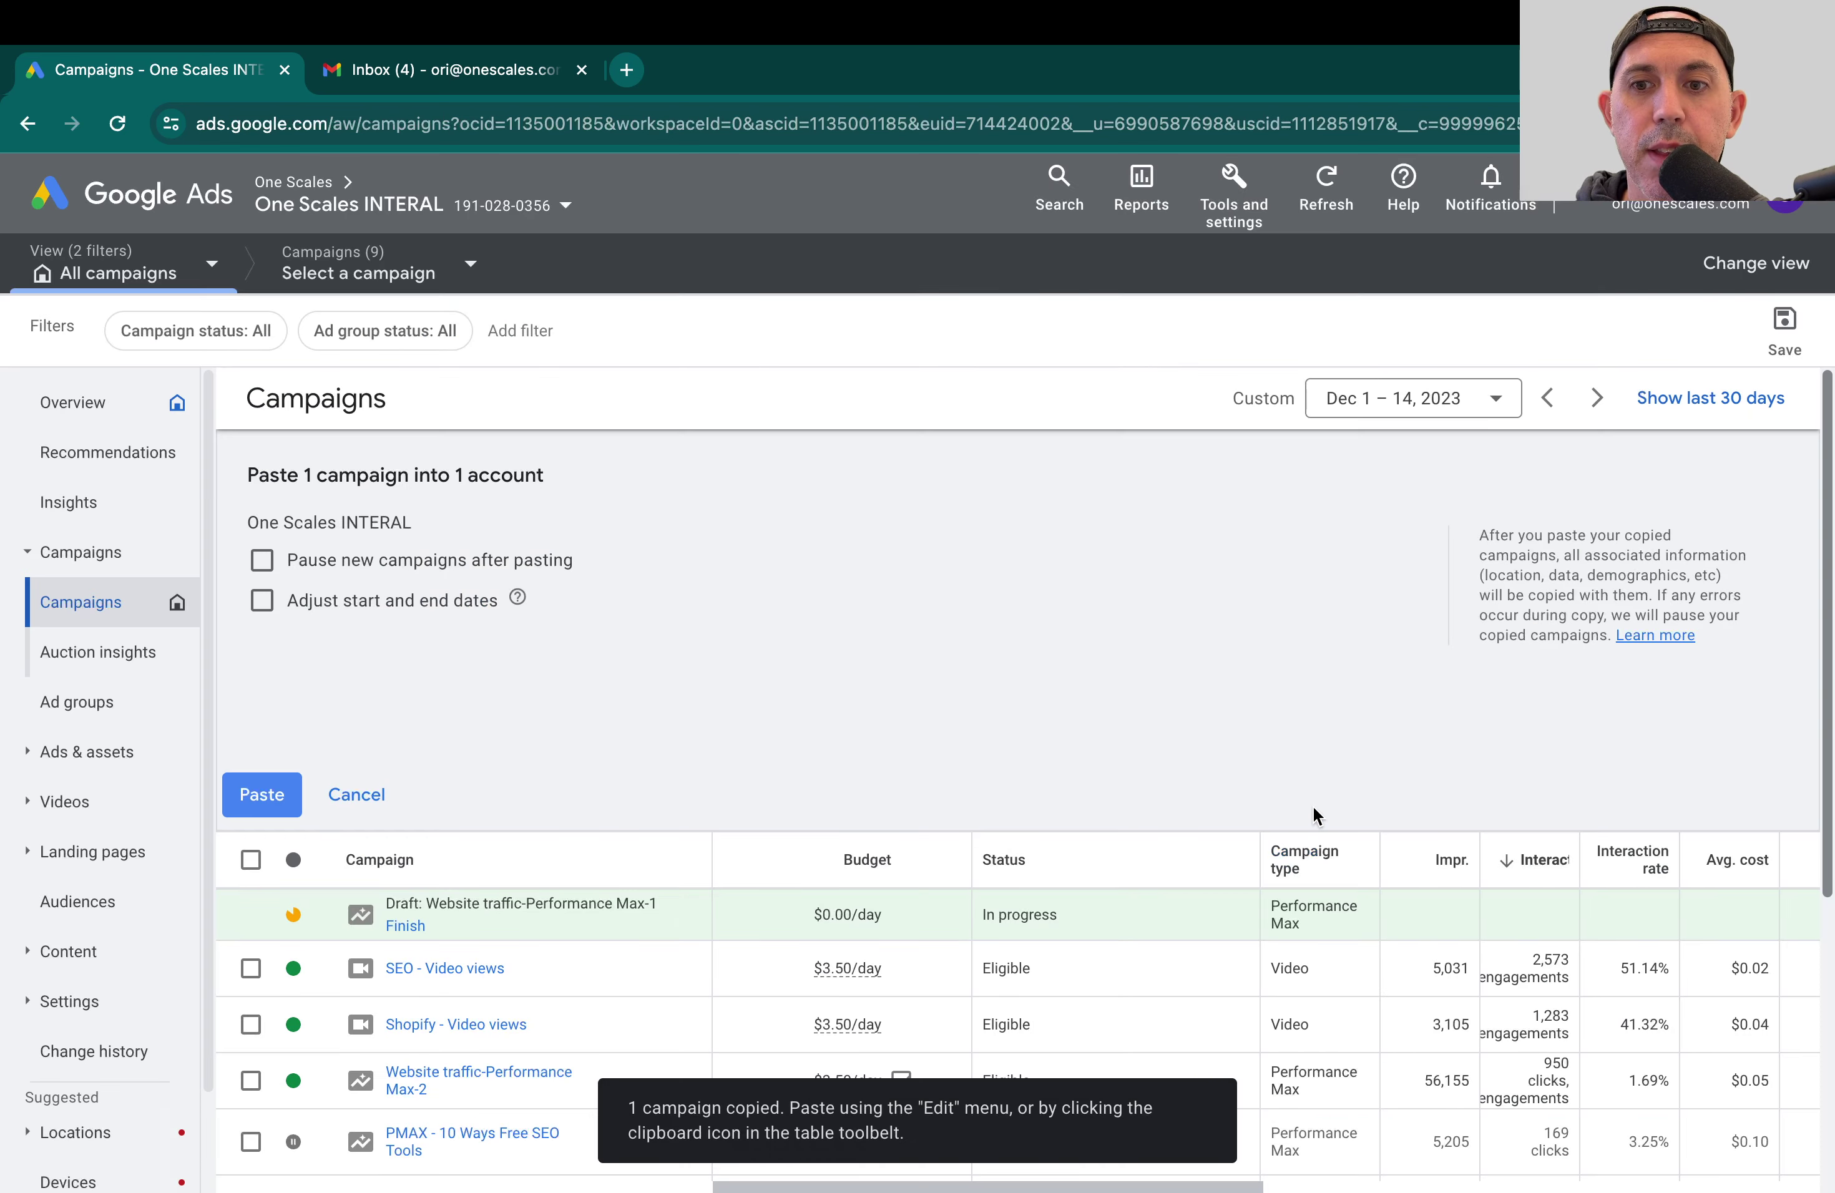
pyautogui.click(511, 564)
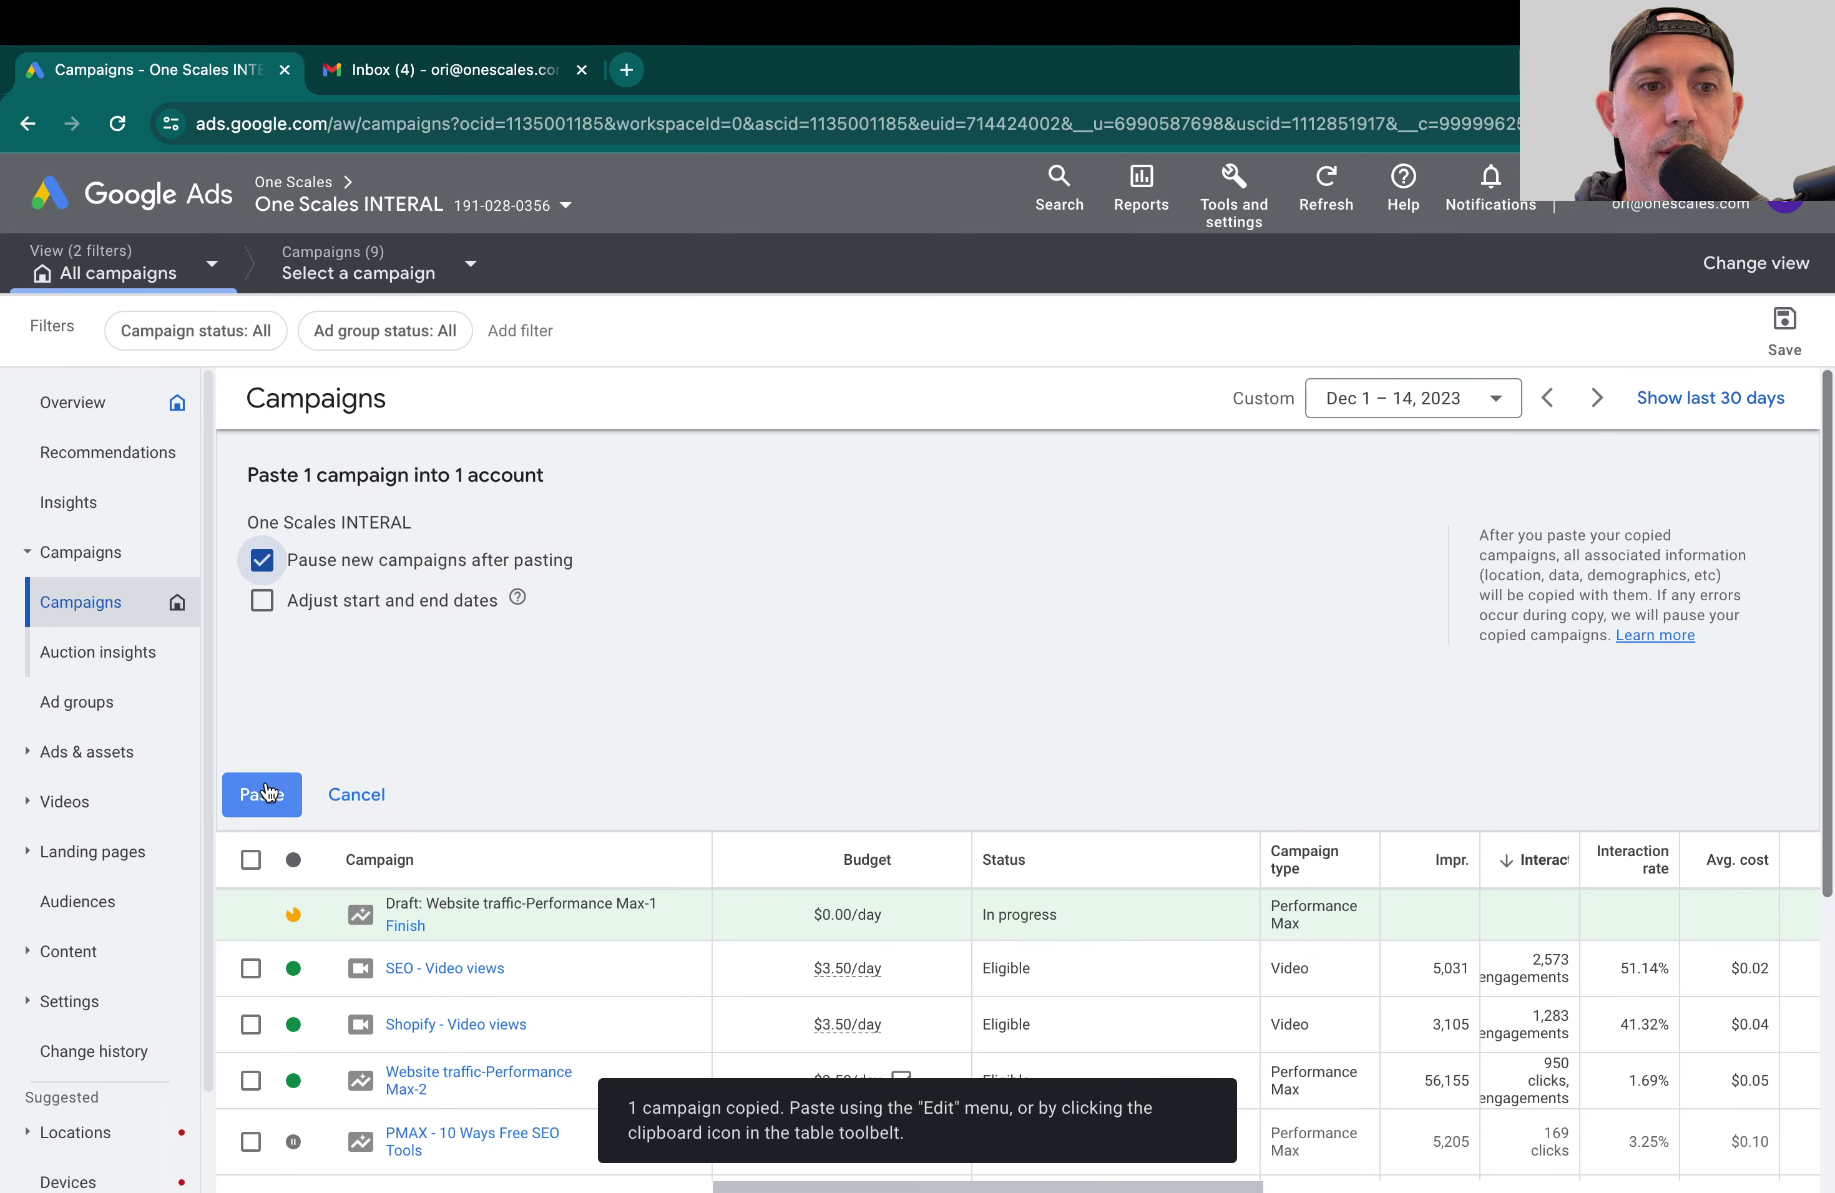
pyautogui.click(262, 795)
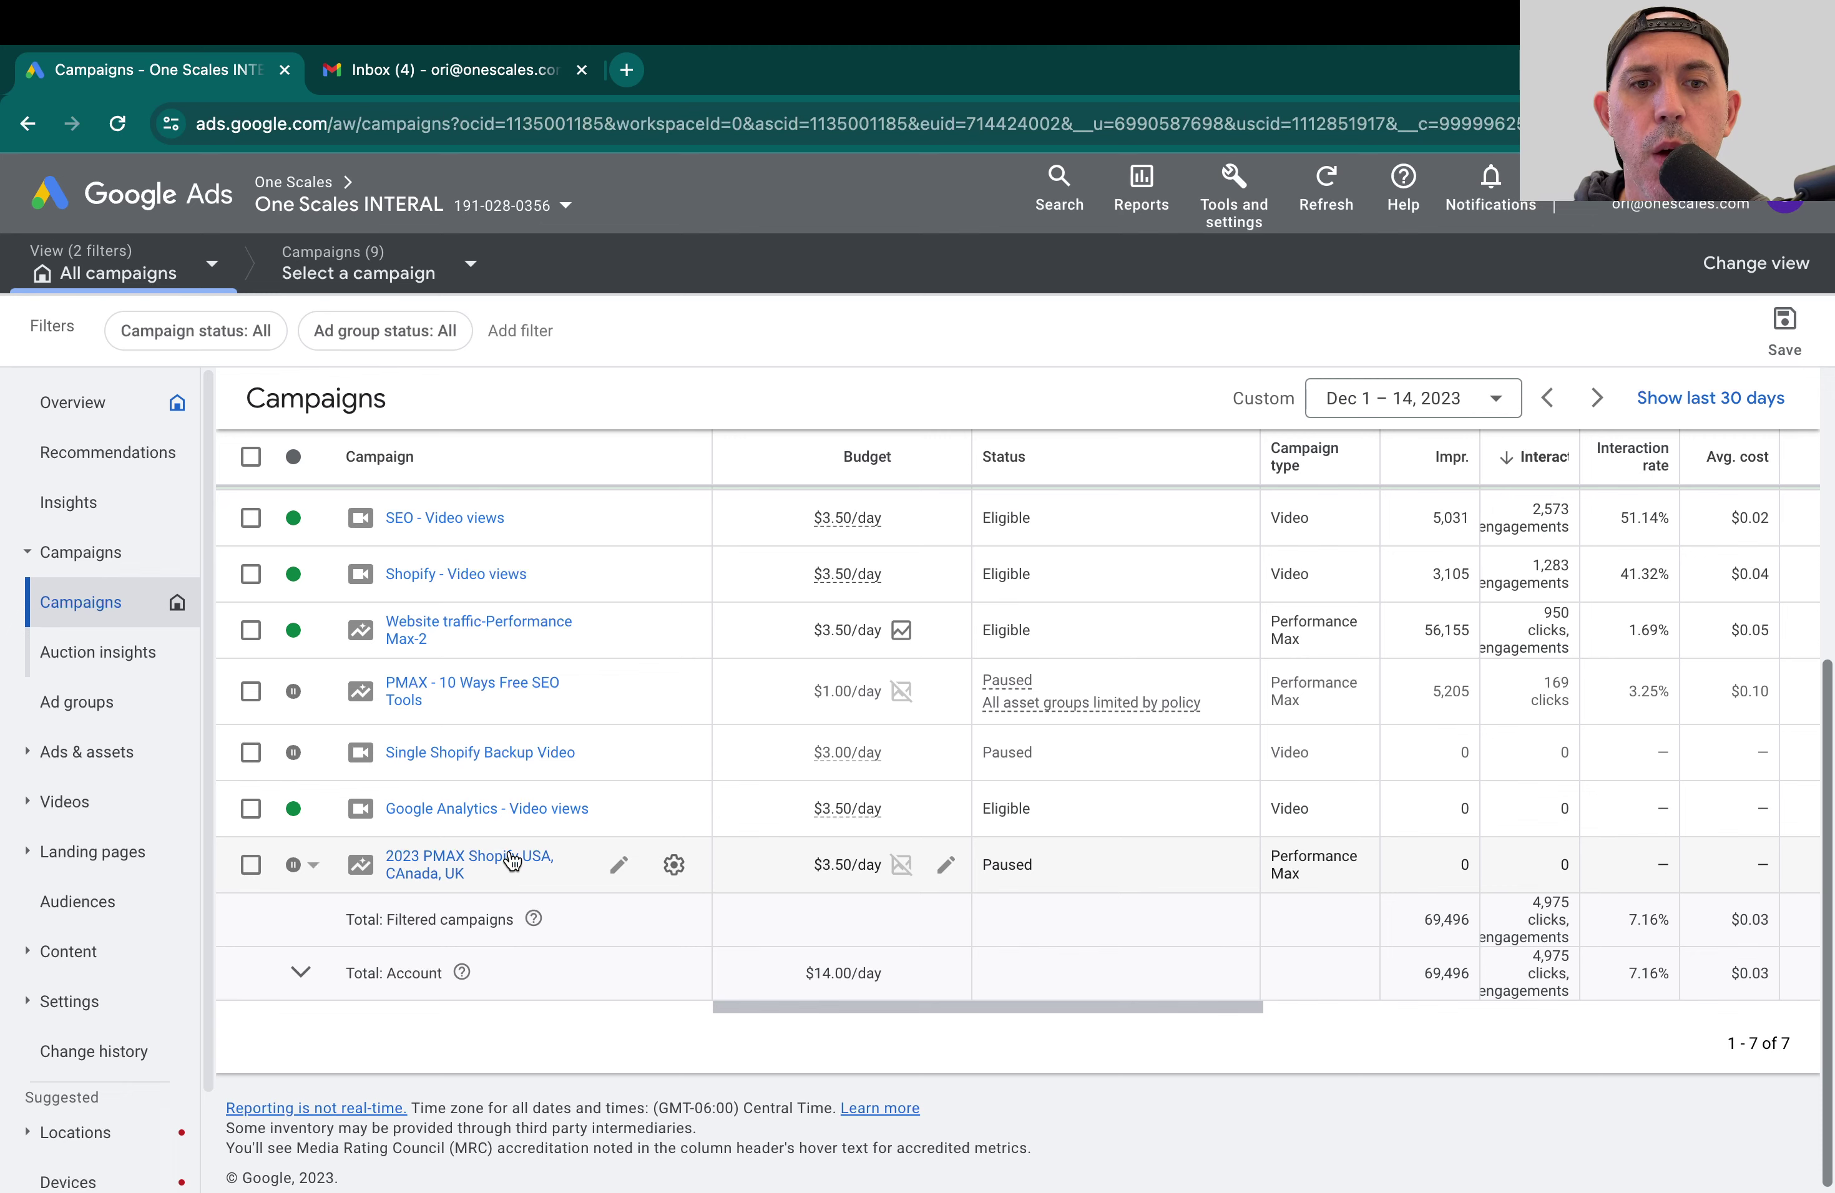
# Step: Open the settings of the 2023 PMAX Shopify USA, CAnada, UK campaign and expand its targeted locations
pyautogui.click(506, 852)
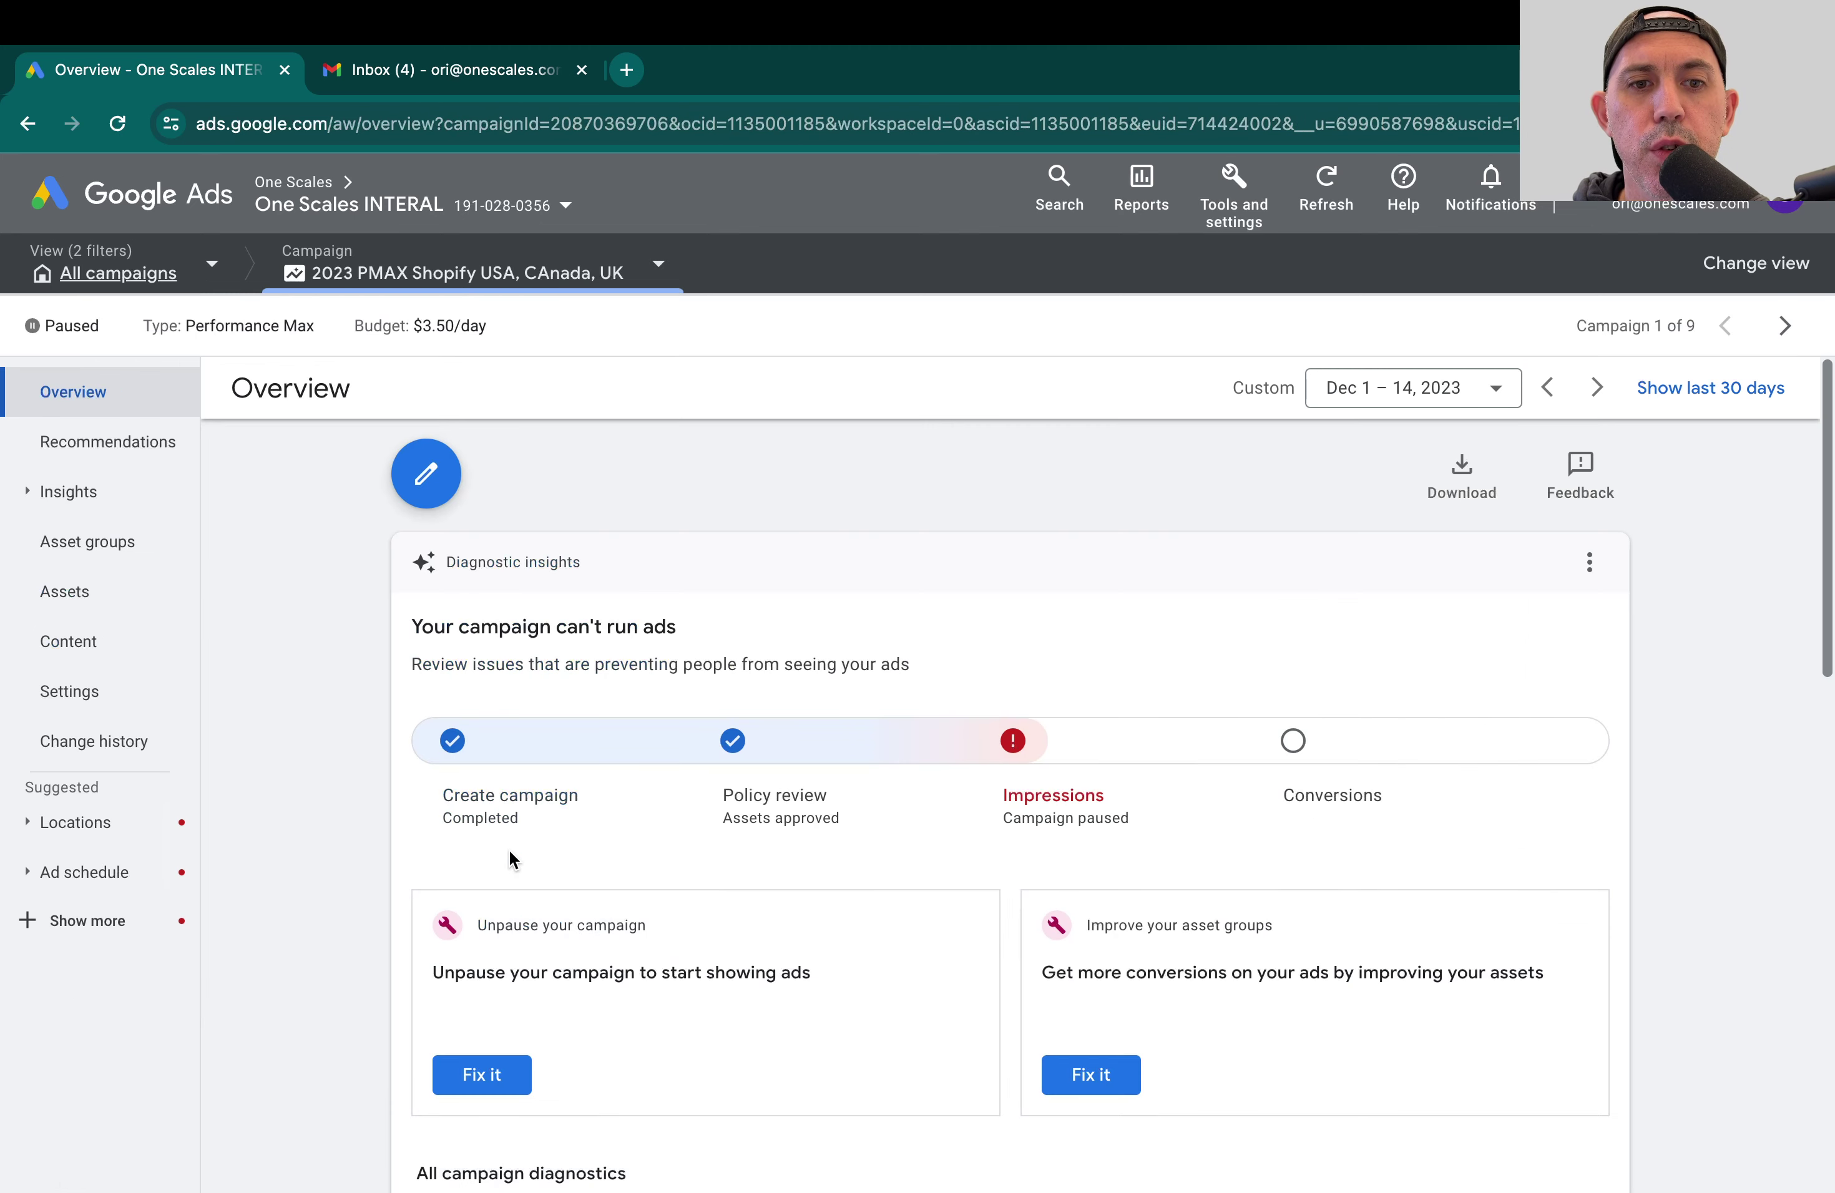
pyautogui.click(152, 697)
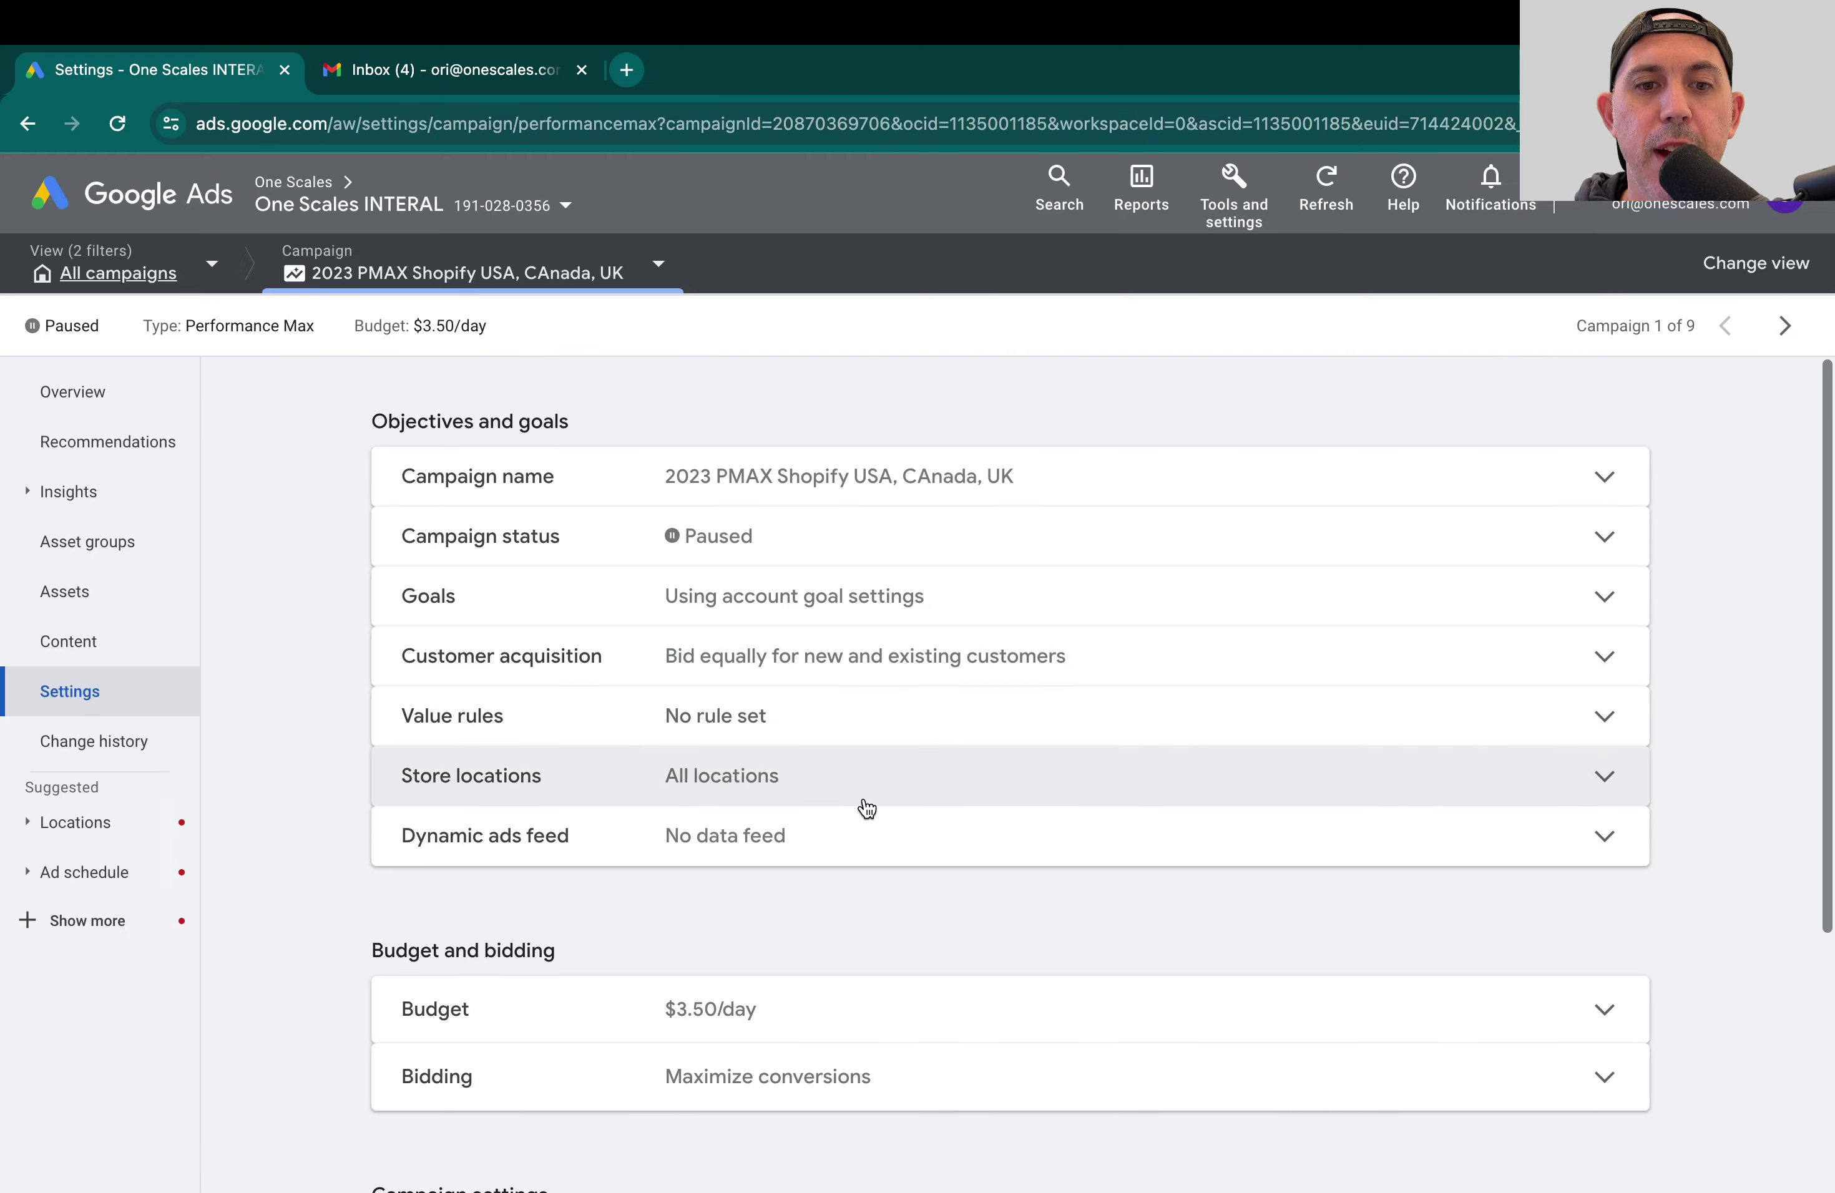
pyautogui.scroll(-5, 863, 802)
pyautogui.click(787, 875)
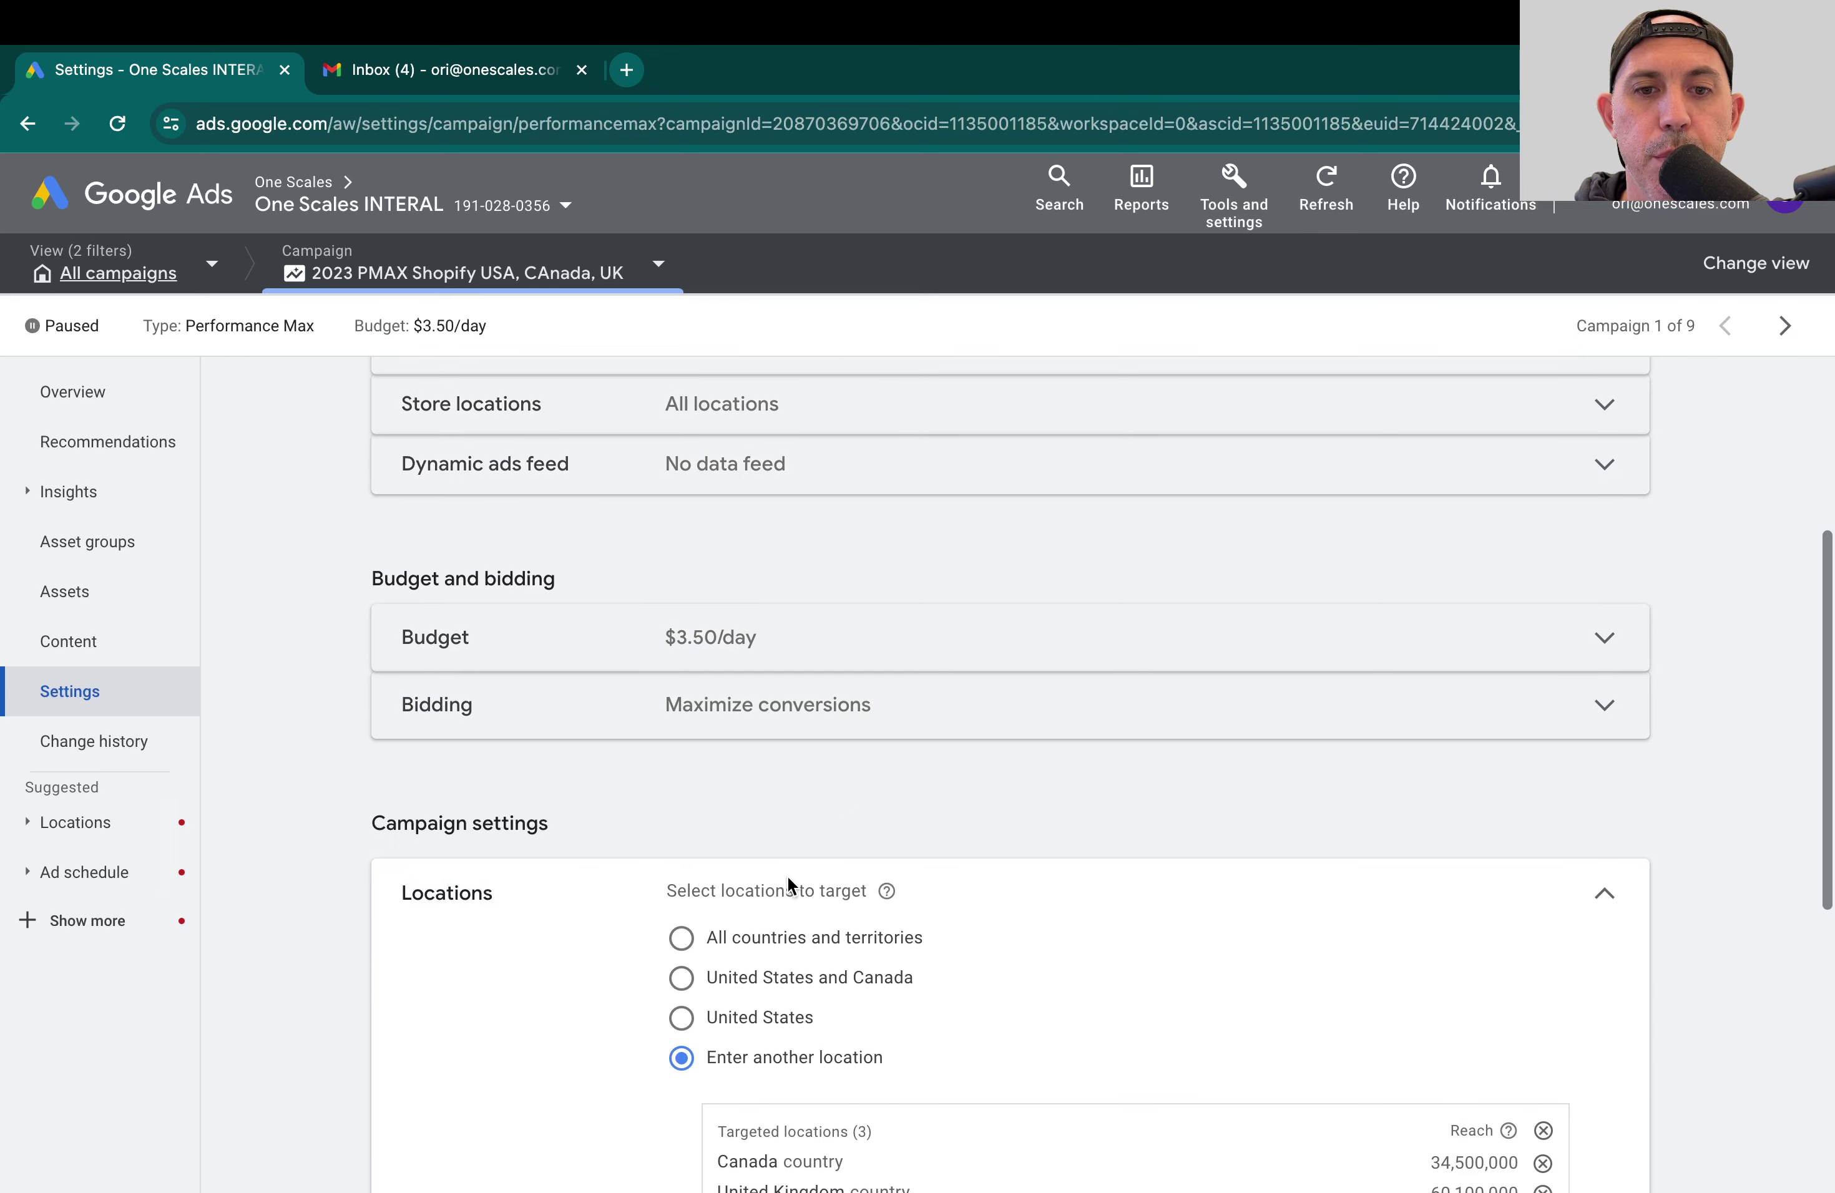
pyautogui.scroll(-3, 789, 879)
pyautogui.scroll(-1, 790, 888)
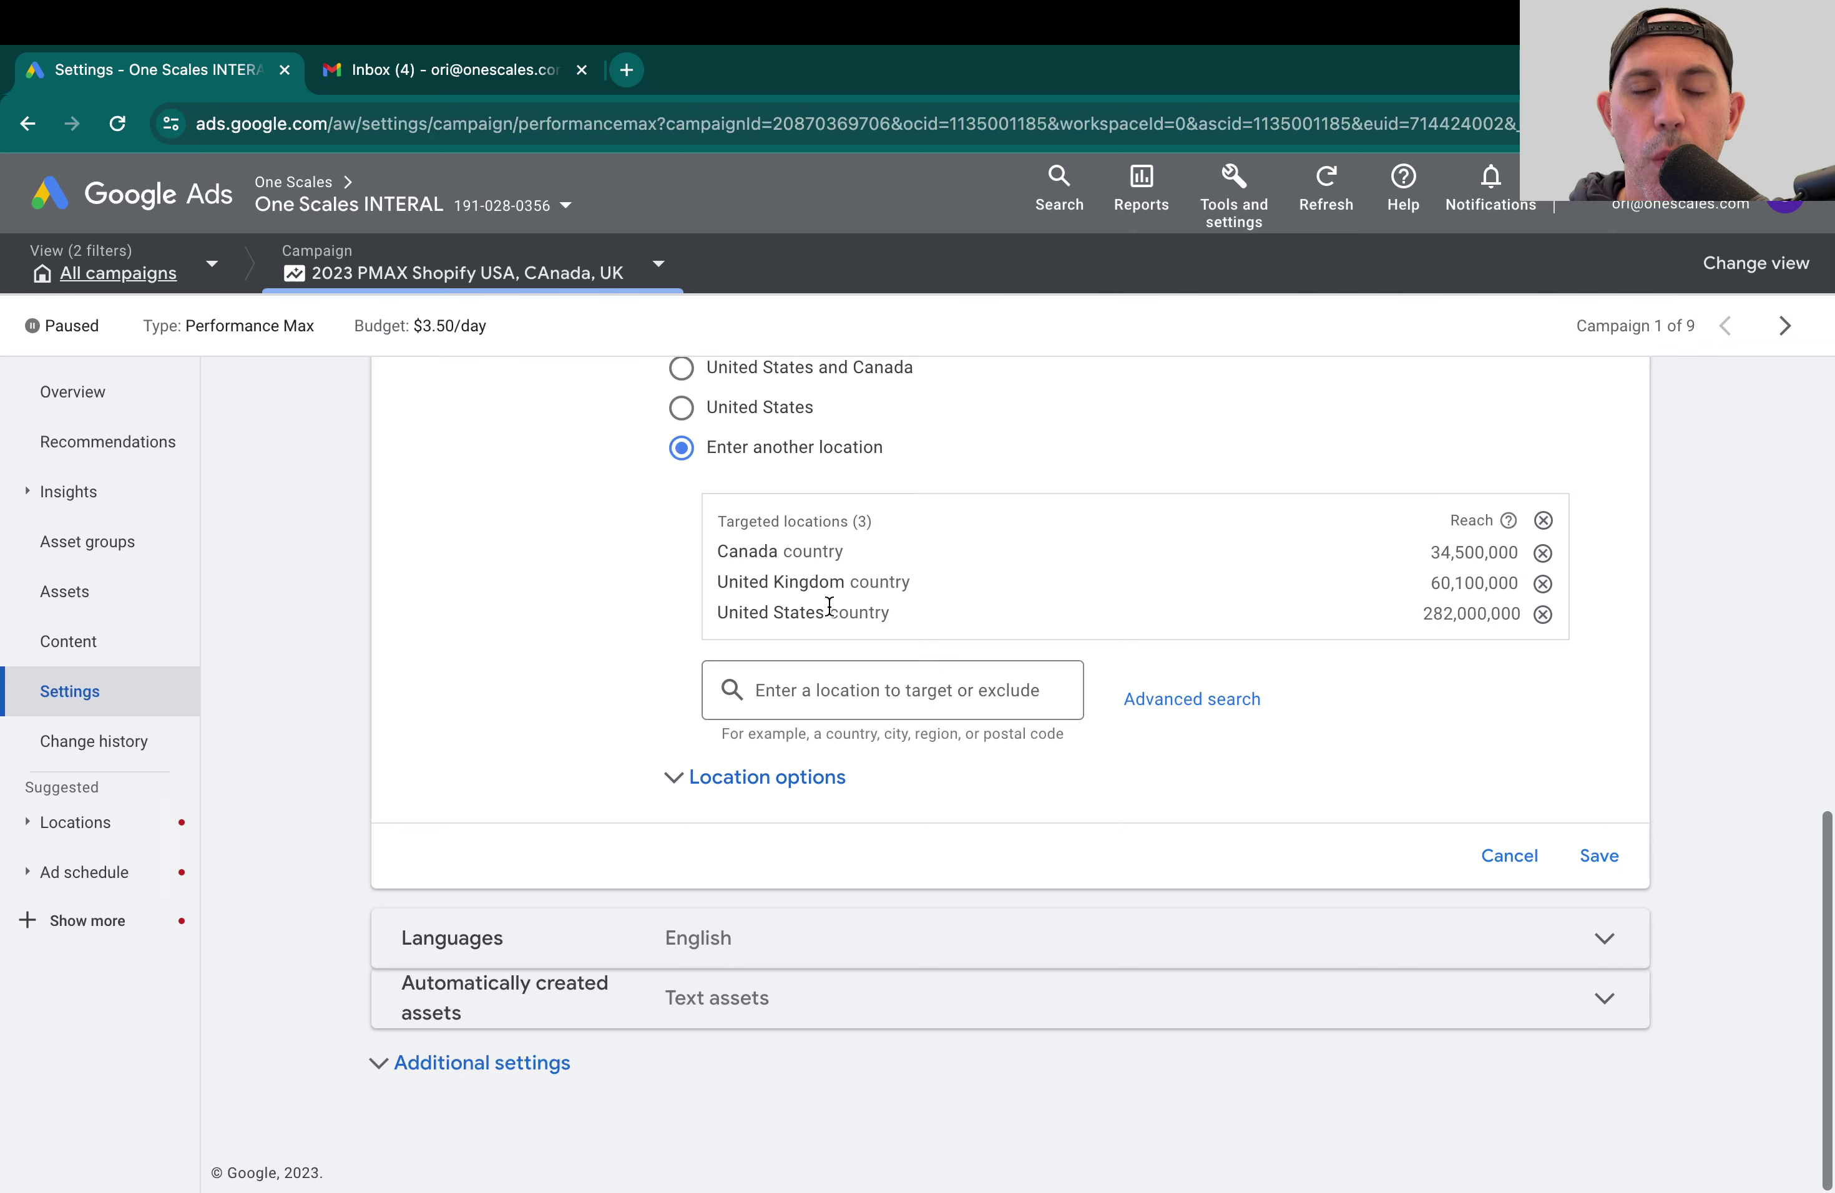
# Step: Remove Canada and the United Kingdom from the targeted locations, keeping only the United States, and save the location settings
pyautogui.click(1540, 555)
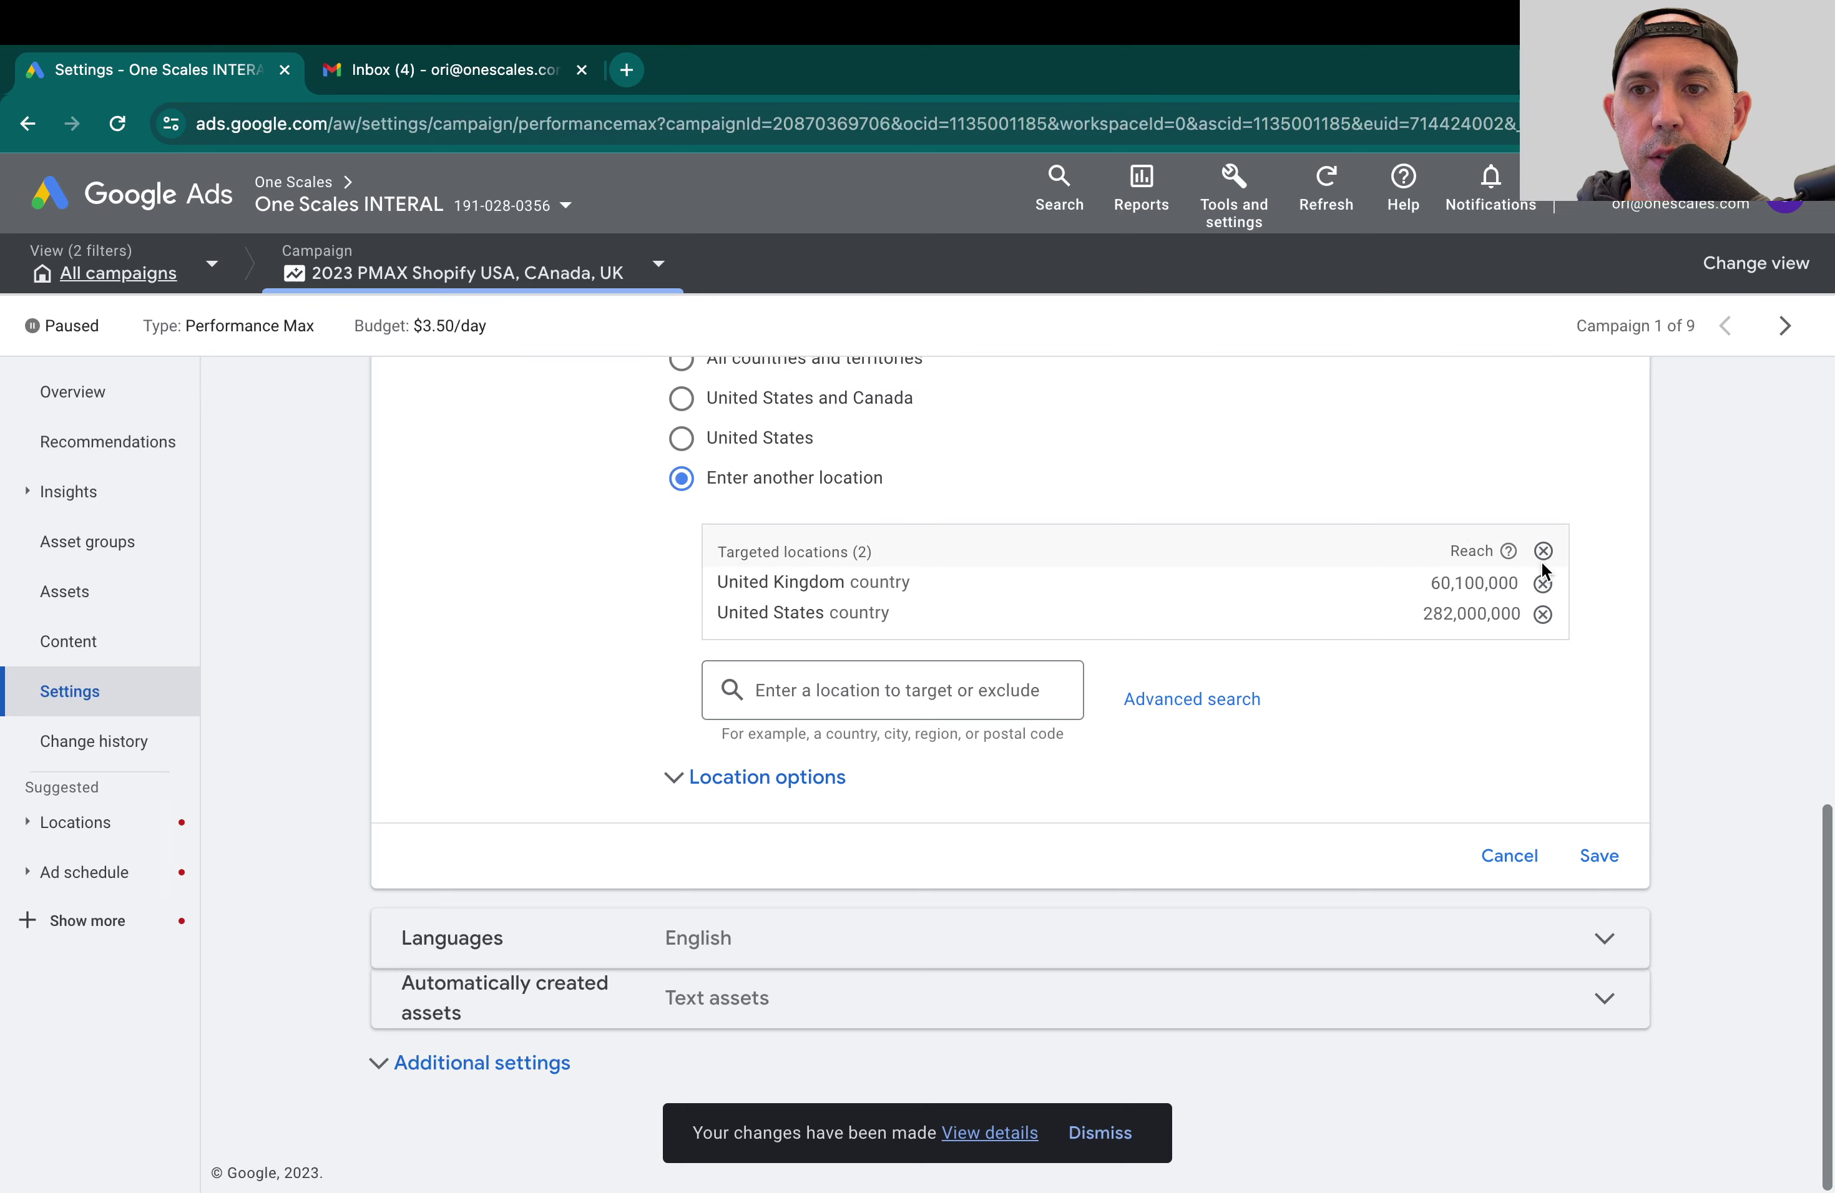
pyautogui.click(1542, 584)
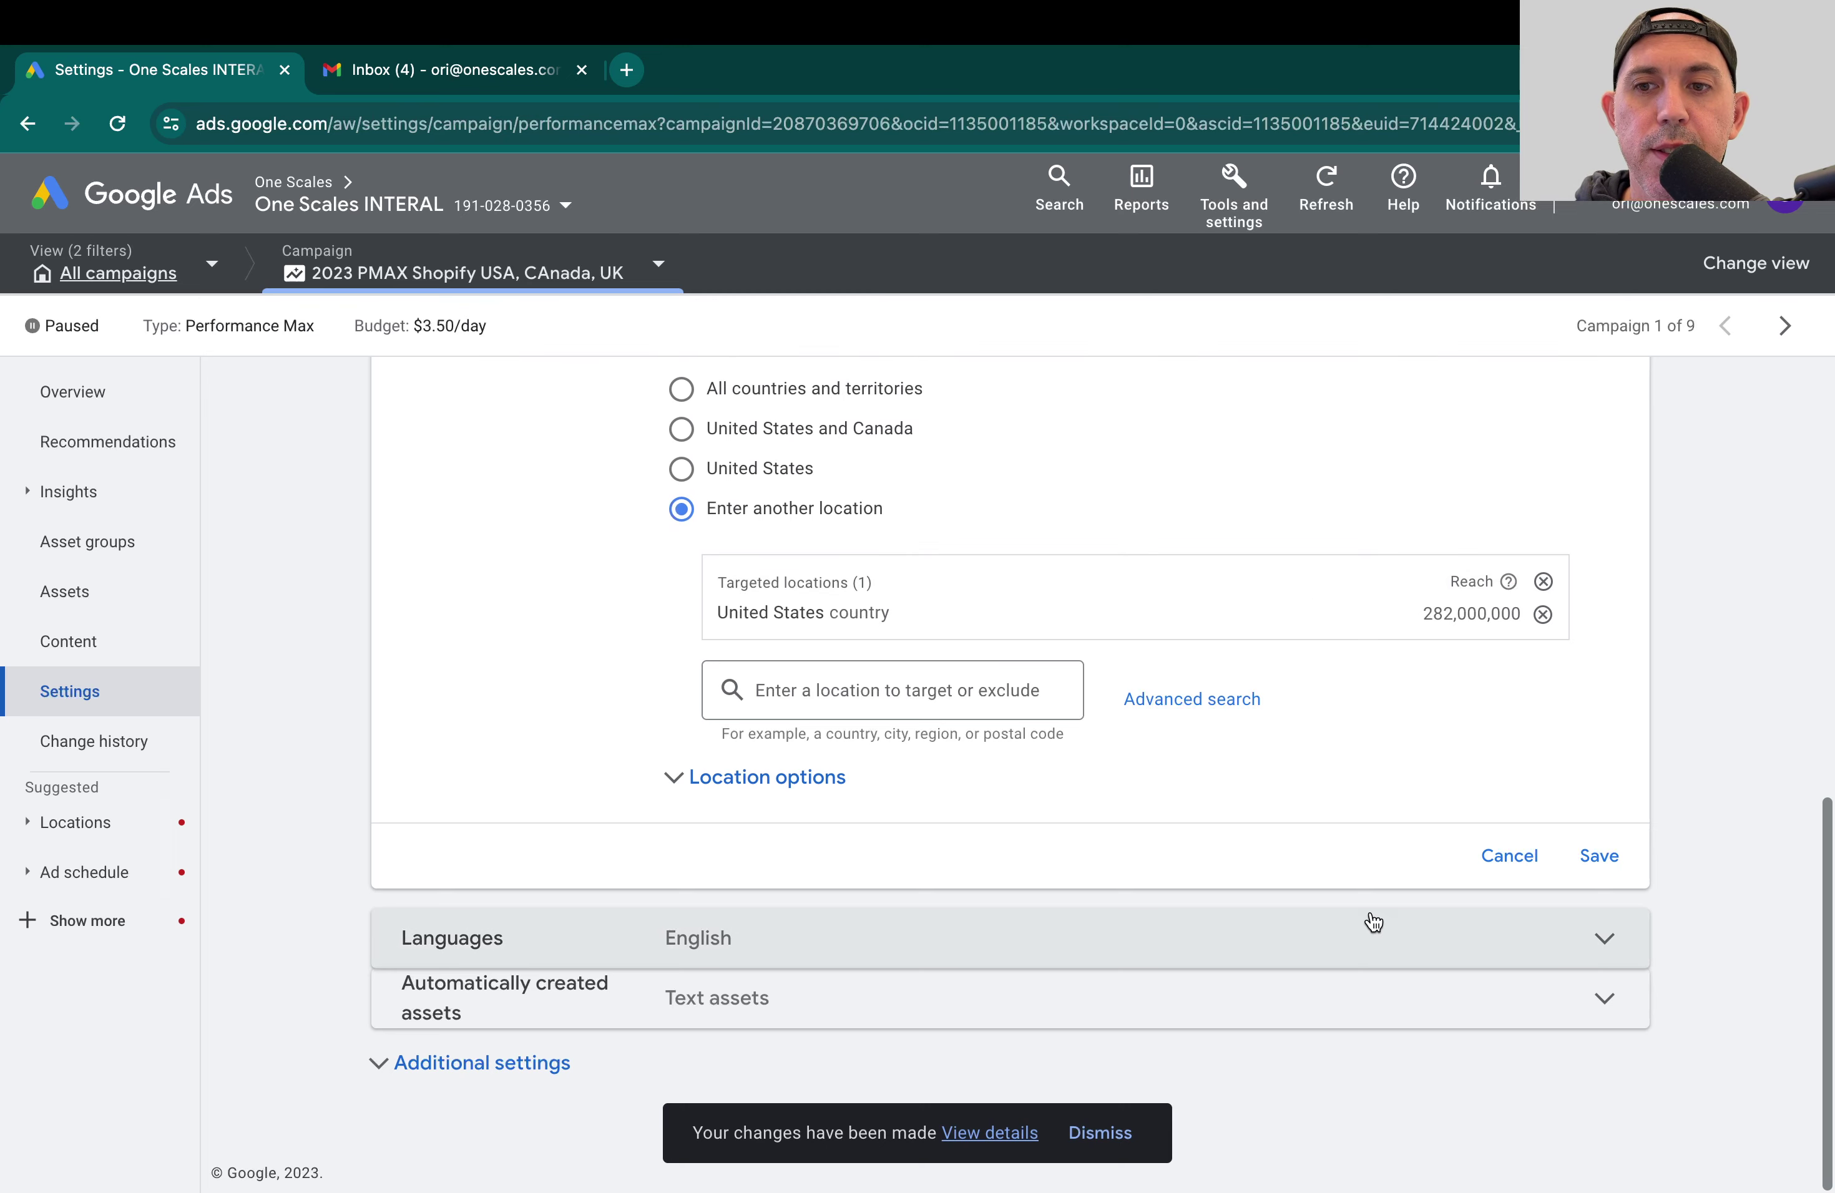
pyautogui.click(1561, 866)
pyautogui.click(1034, 772)
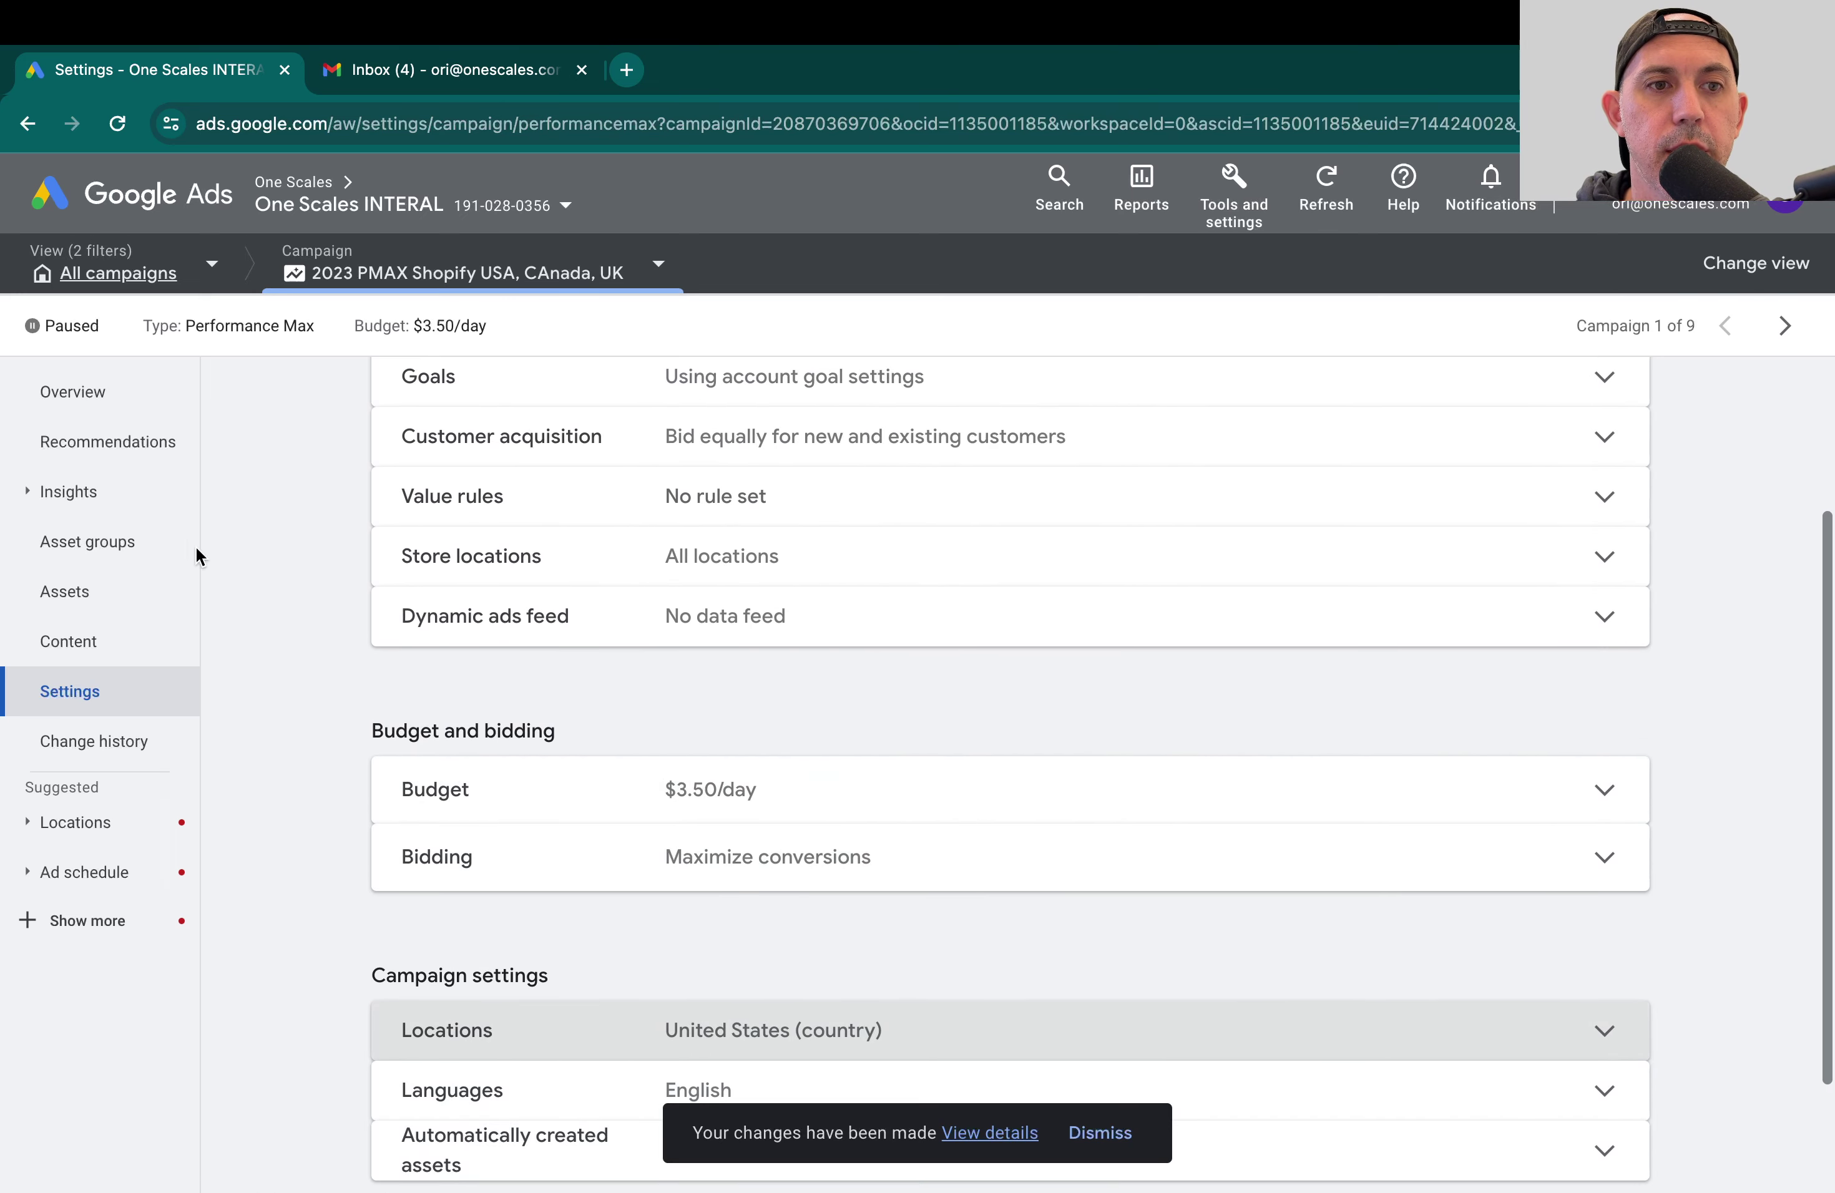
# Step: Remove the In Market - Shopify - copy245 audience signal from Asset Group 1, keeping the shopify search theme, and save the signals
pyautogui.click(135, 548)
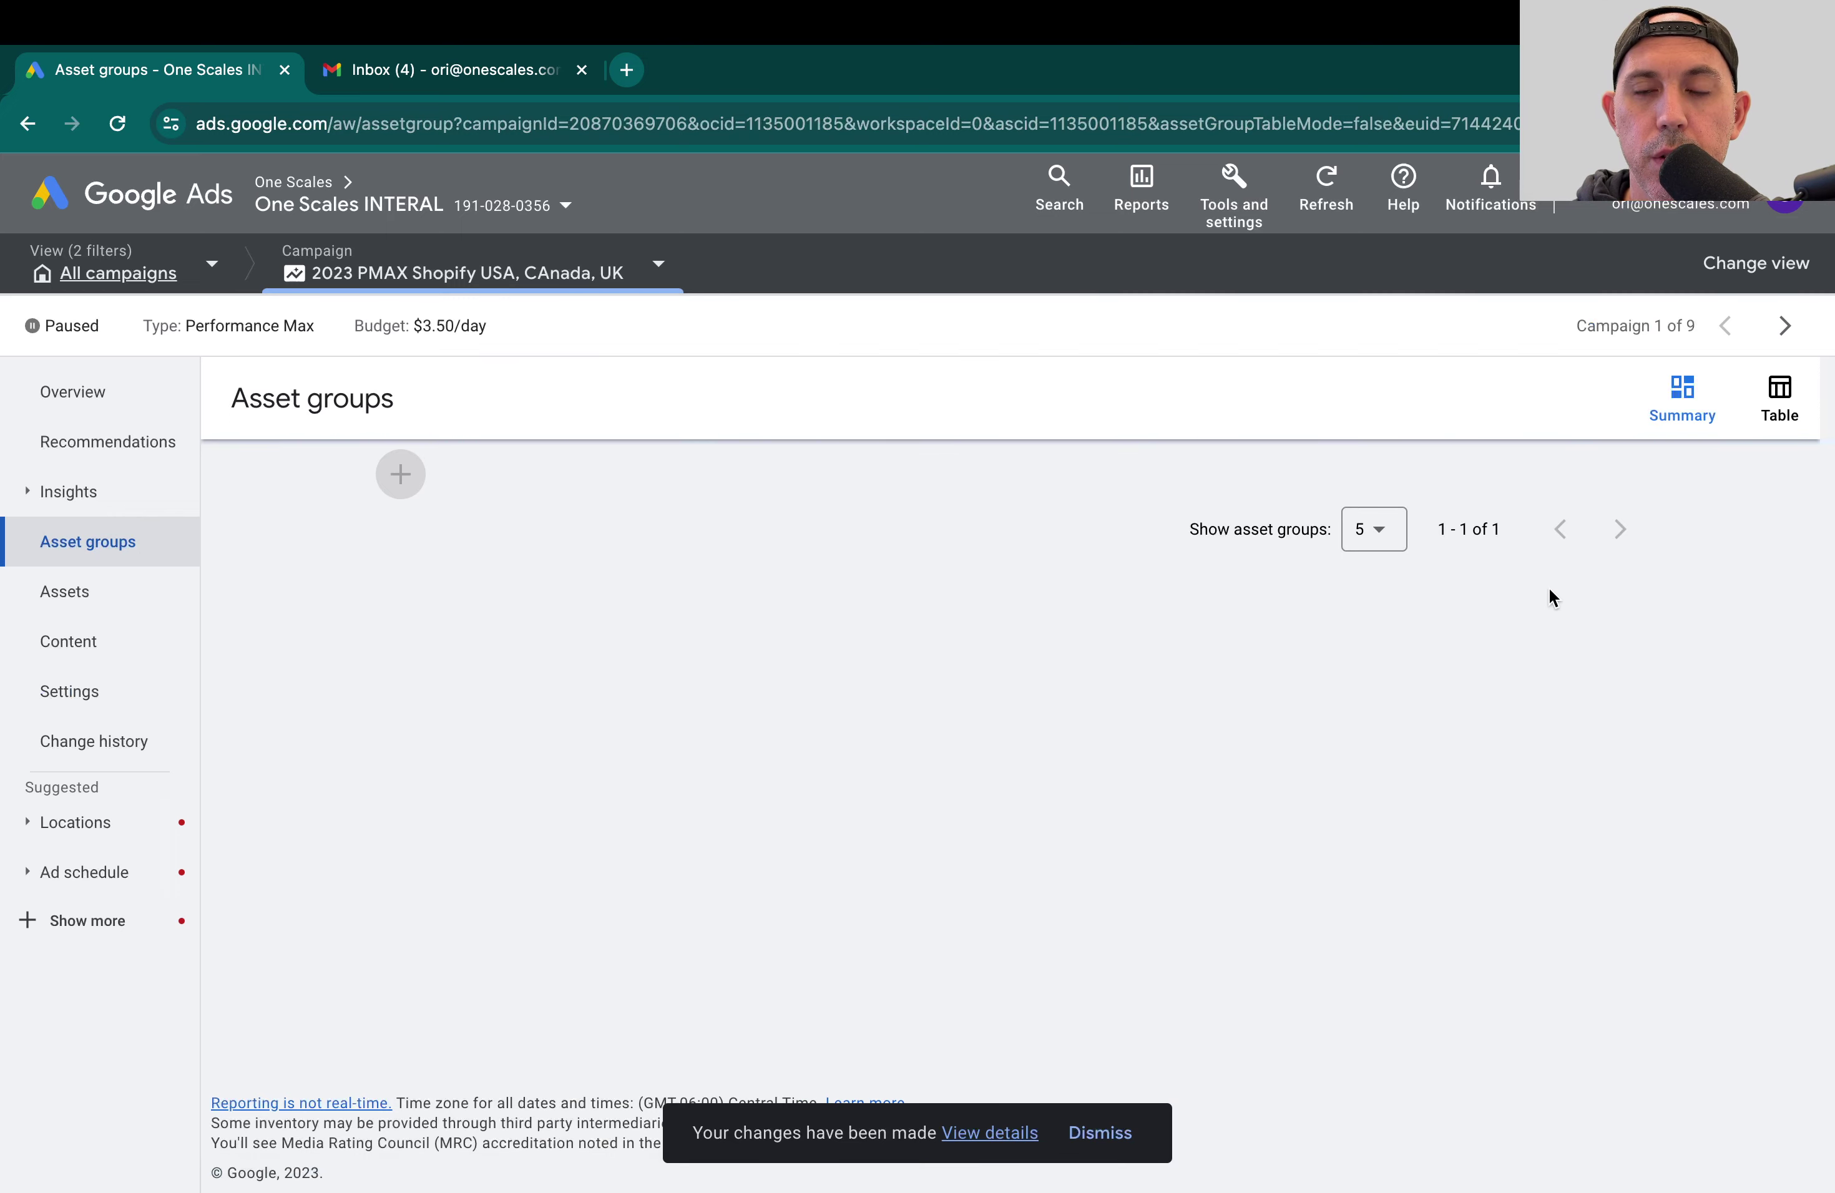
pyautogui.click(1313, 616)
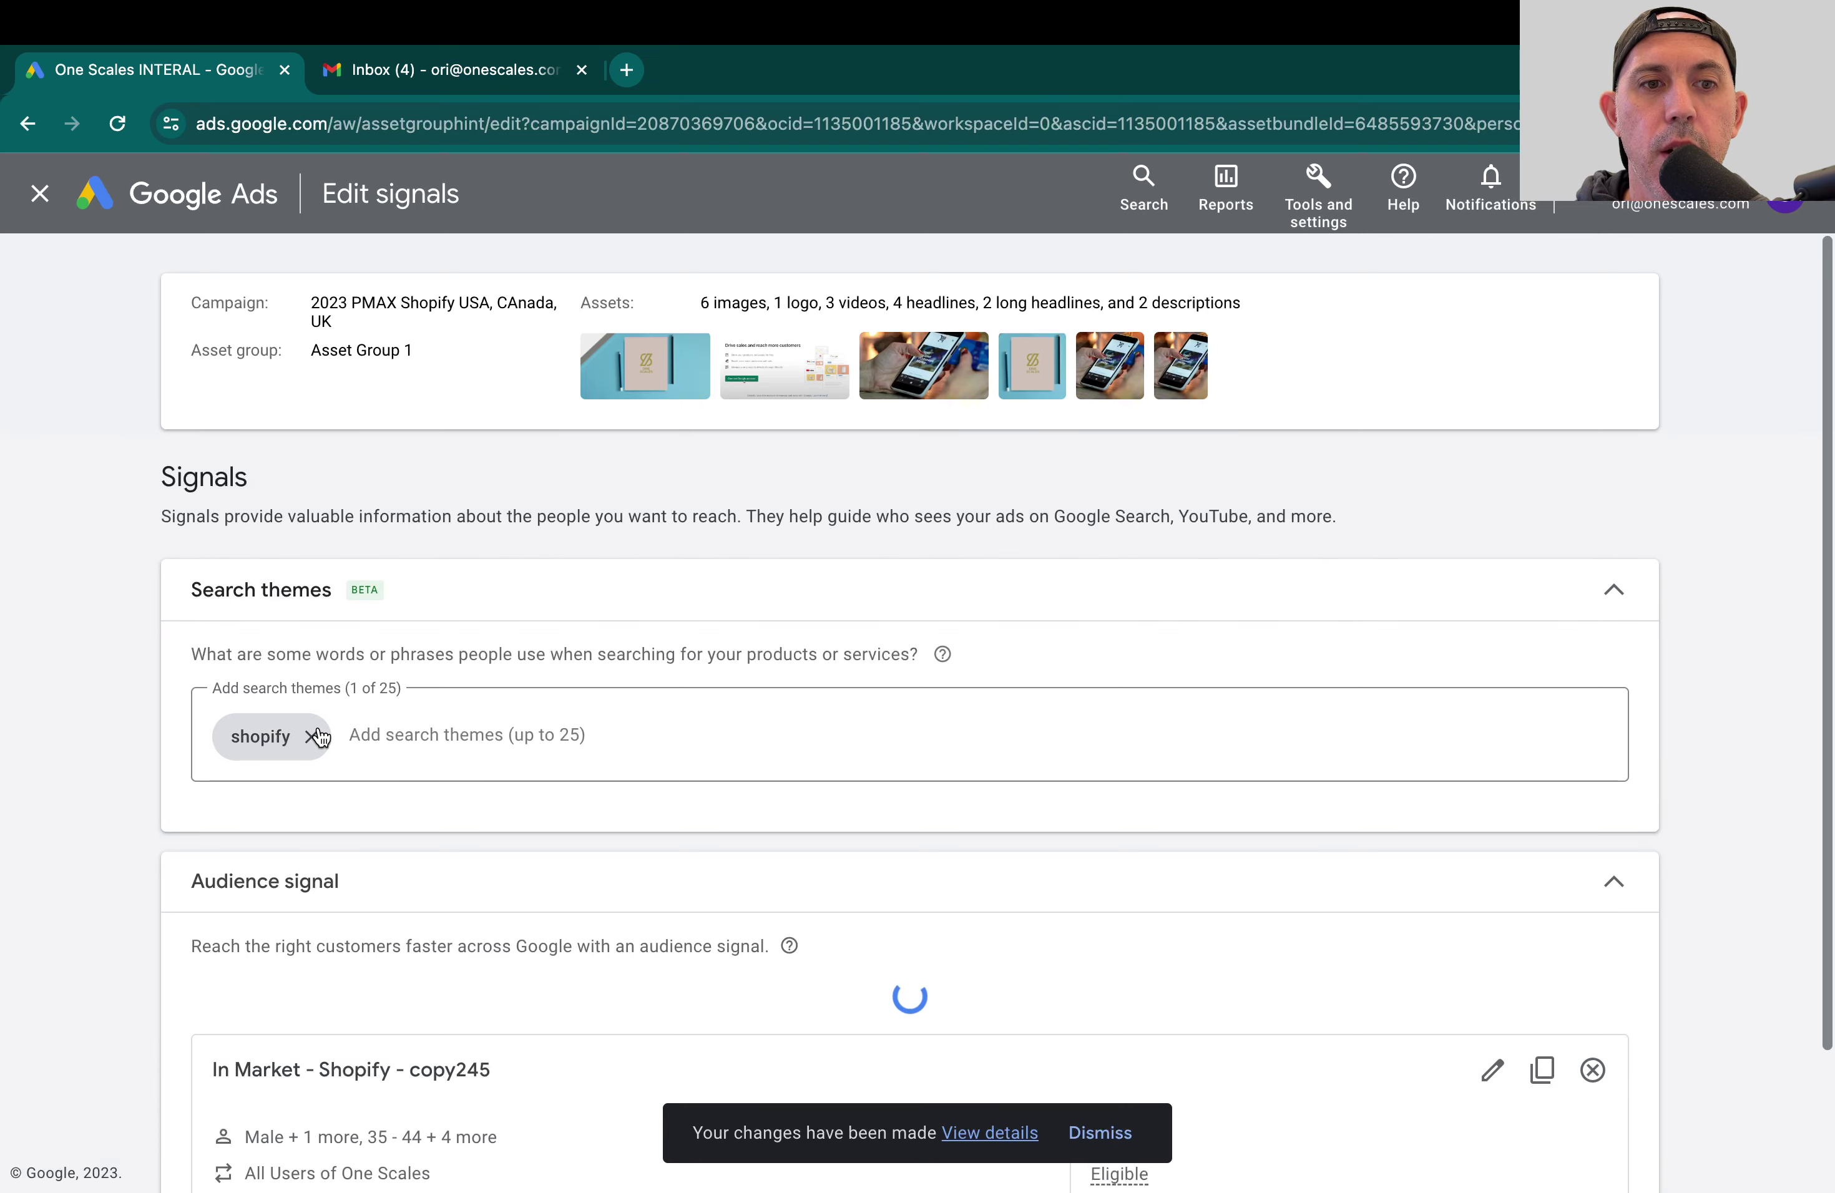
pyautogui.scroll(-2, 455, 743)
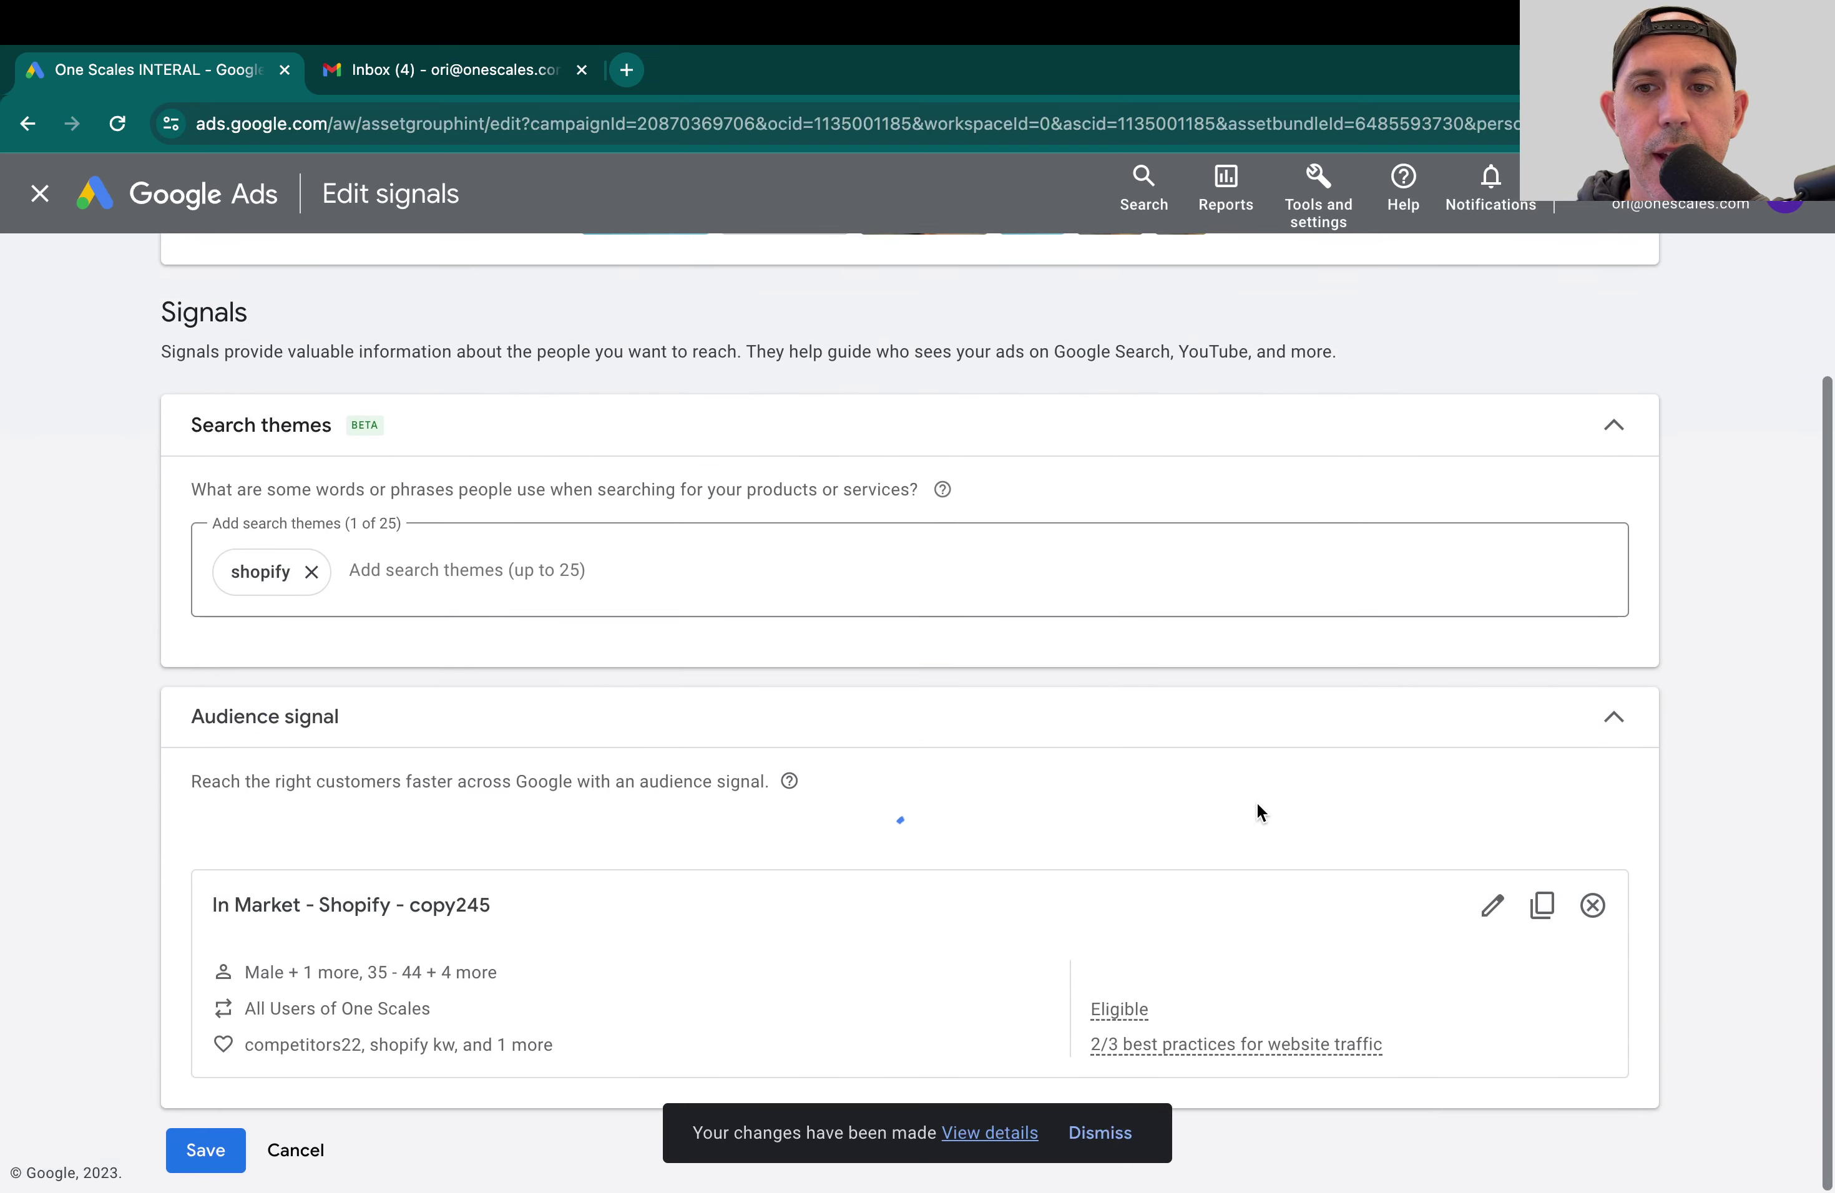
pyautogui.click(1592, 907)
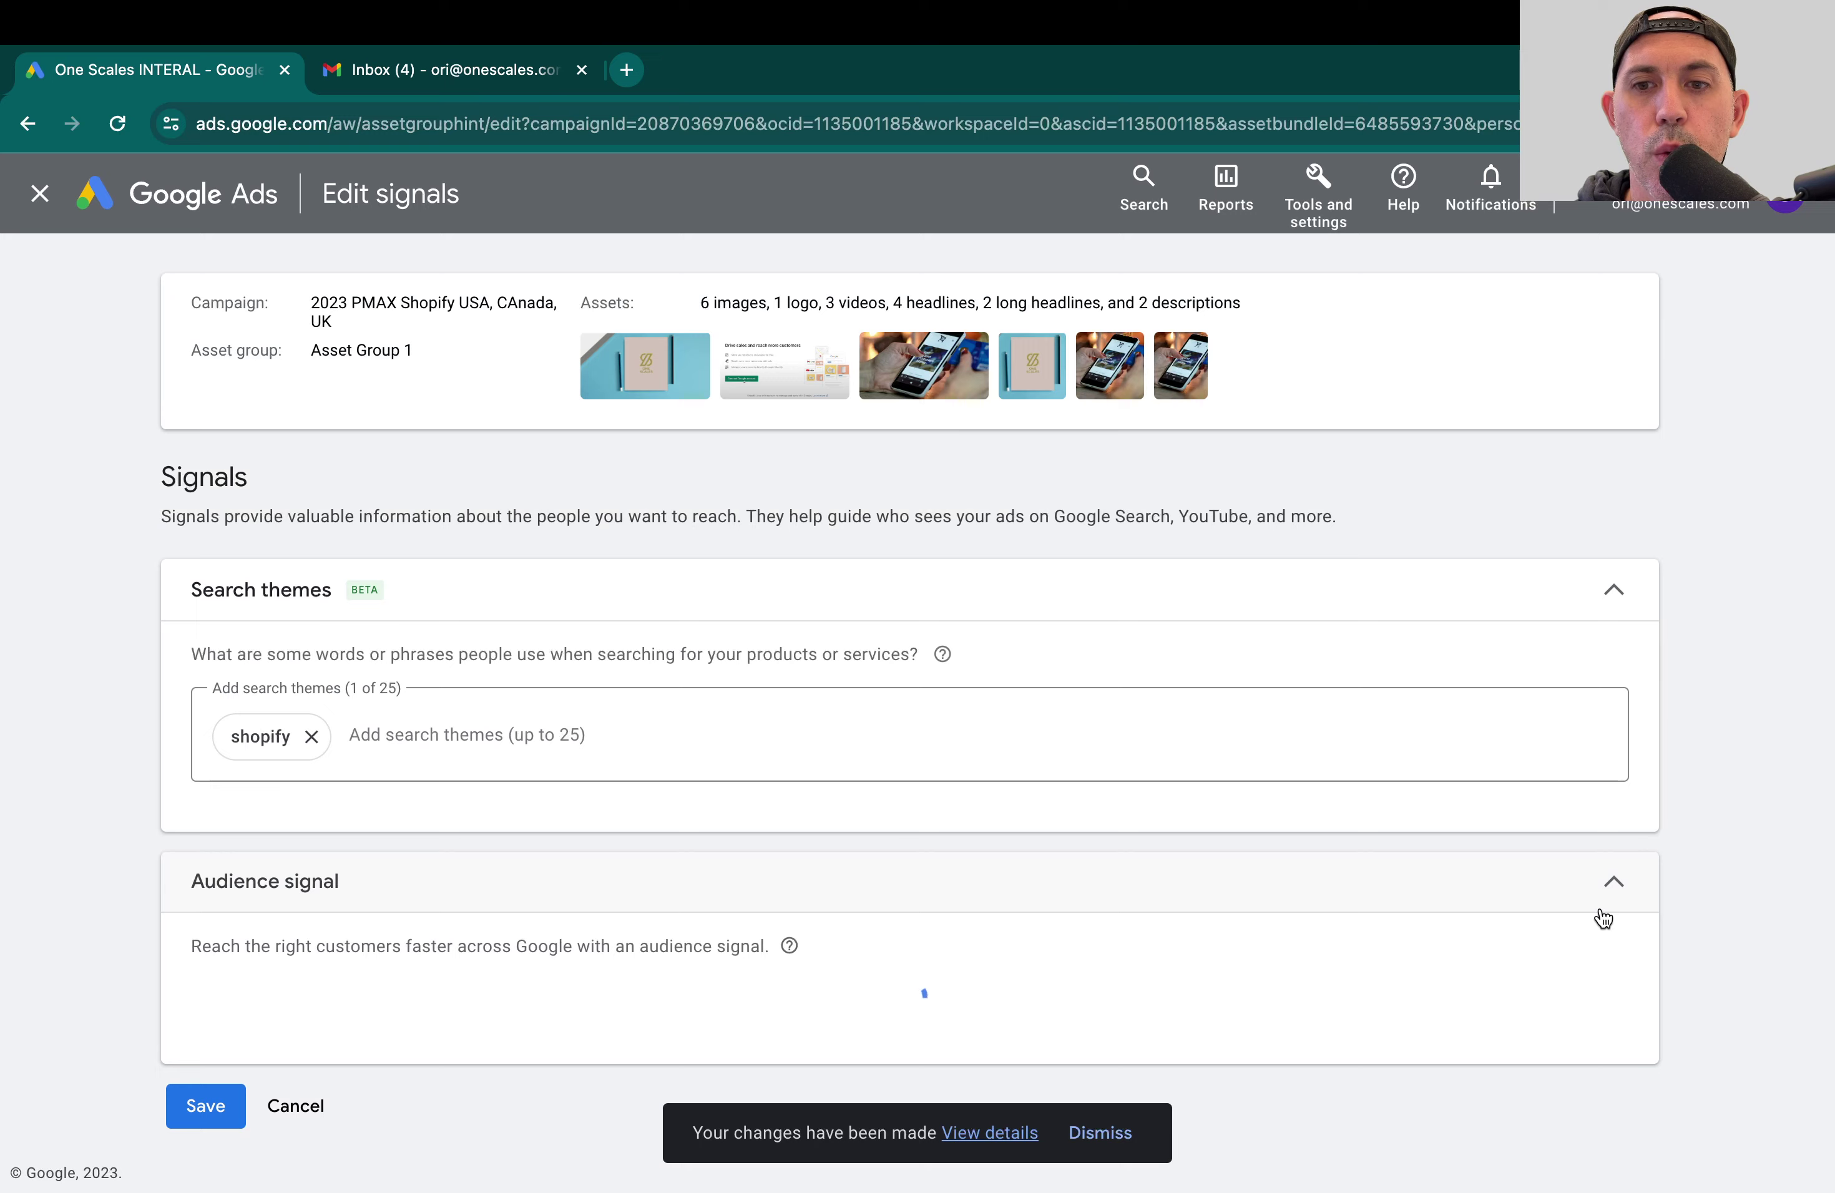
pyautogui.click(205, 1106)
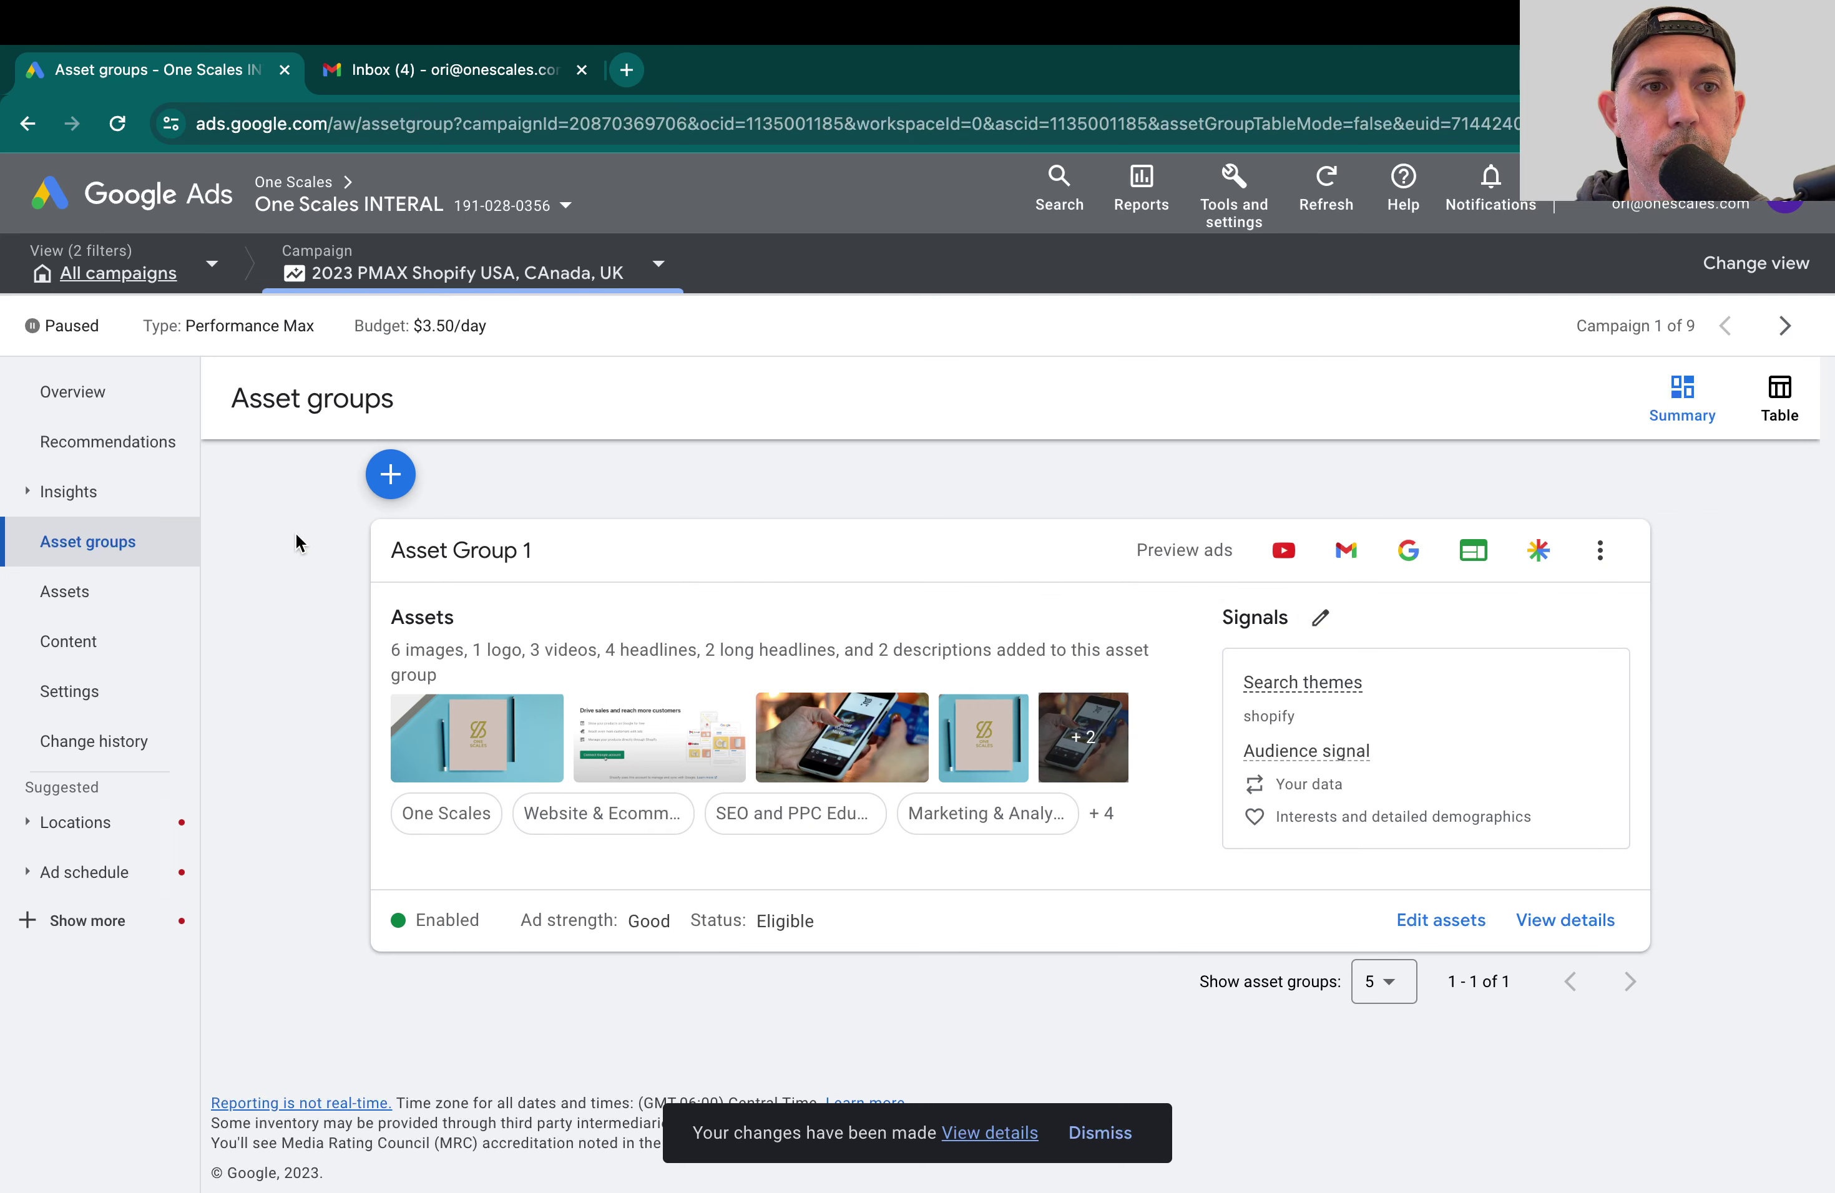
# Step: Return to the list of all campaigns and rename the 2023 PMAX Shopify USA, CAnada, UK campaign as SHopify USA - Search Term Shopify
pyautogui.click(429, 262)
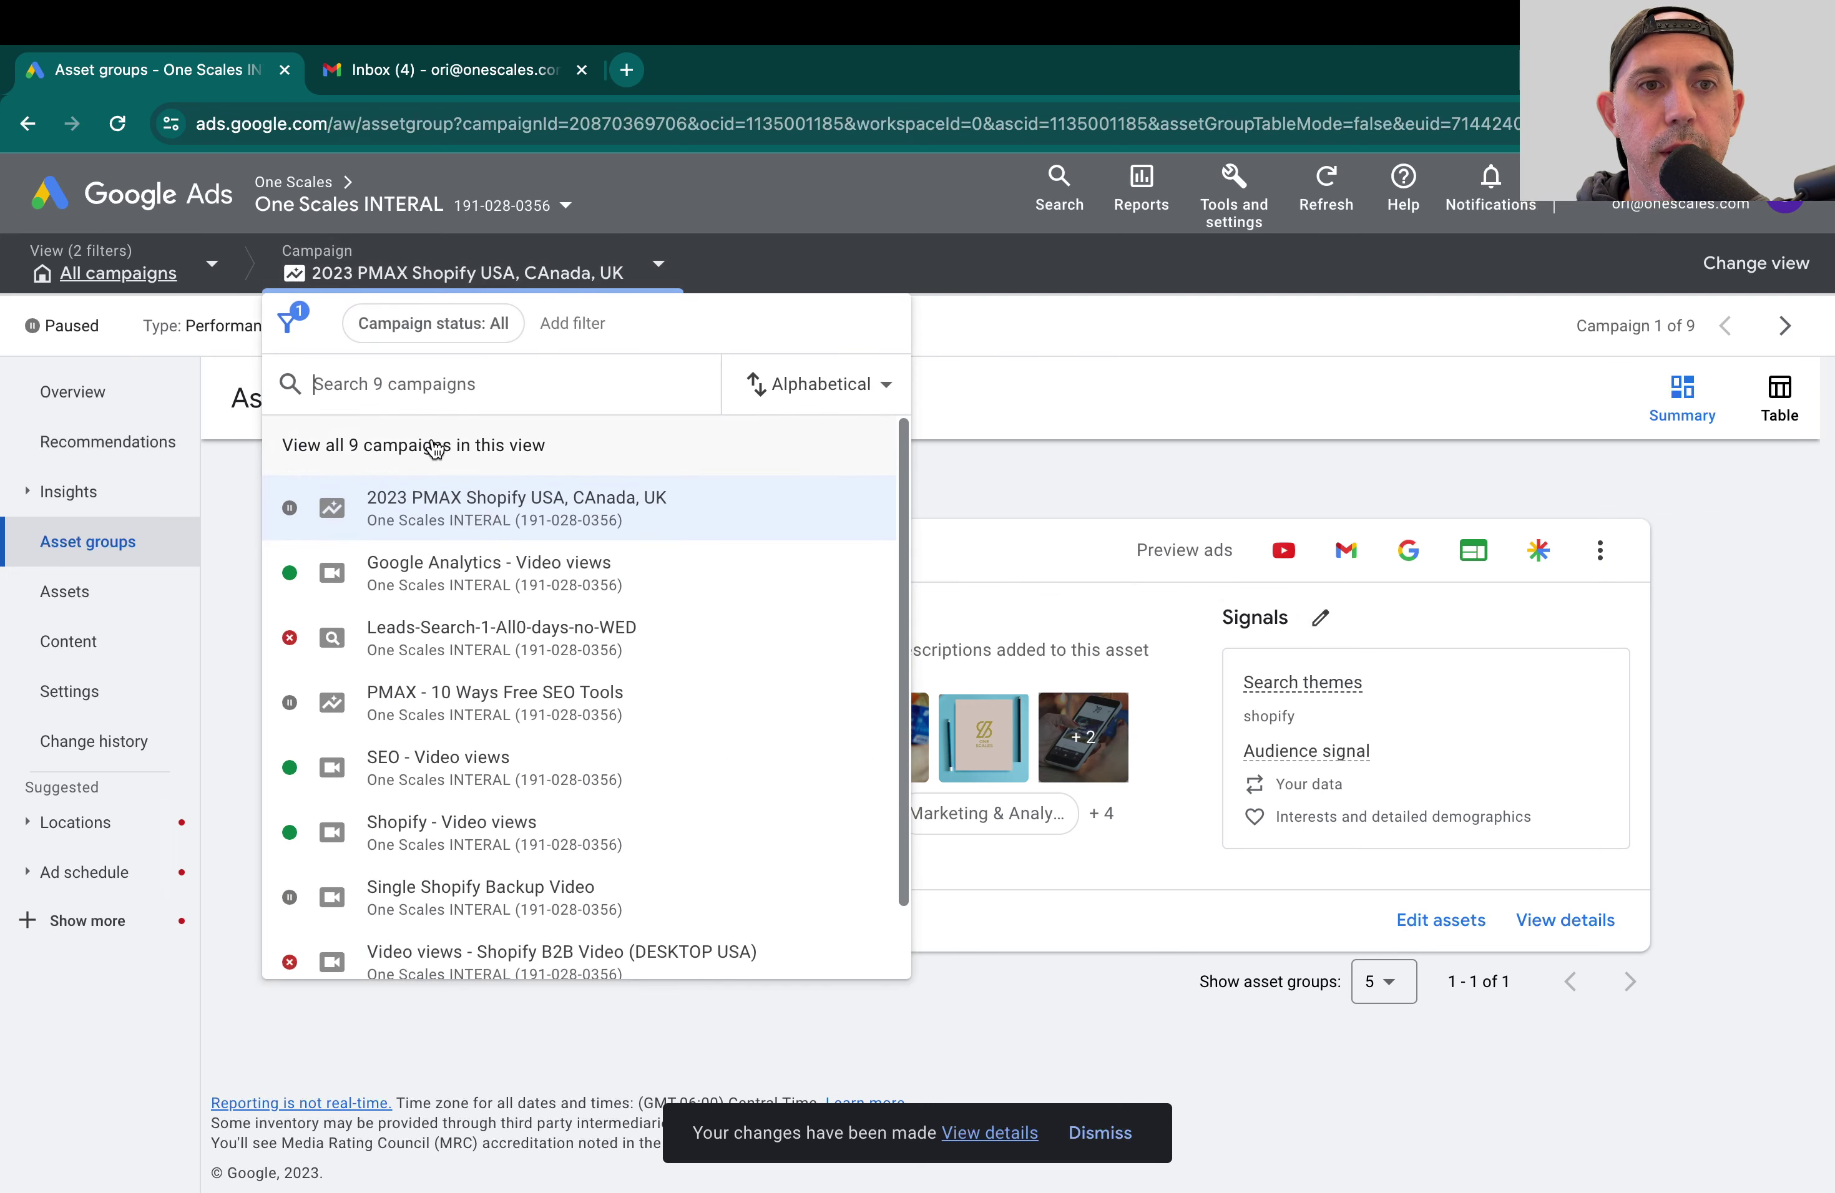
pyautogui.click(437, 439)
pyautogui.click(147, 555)
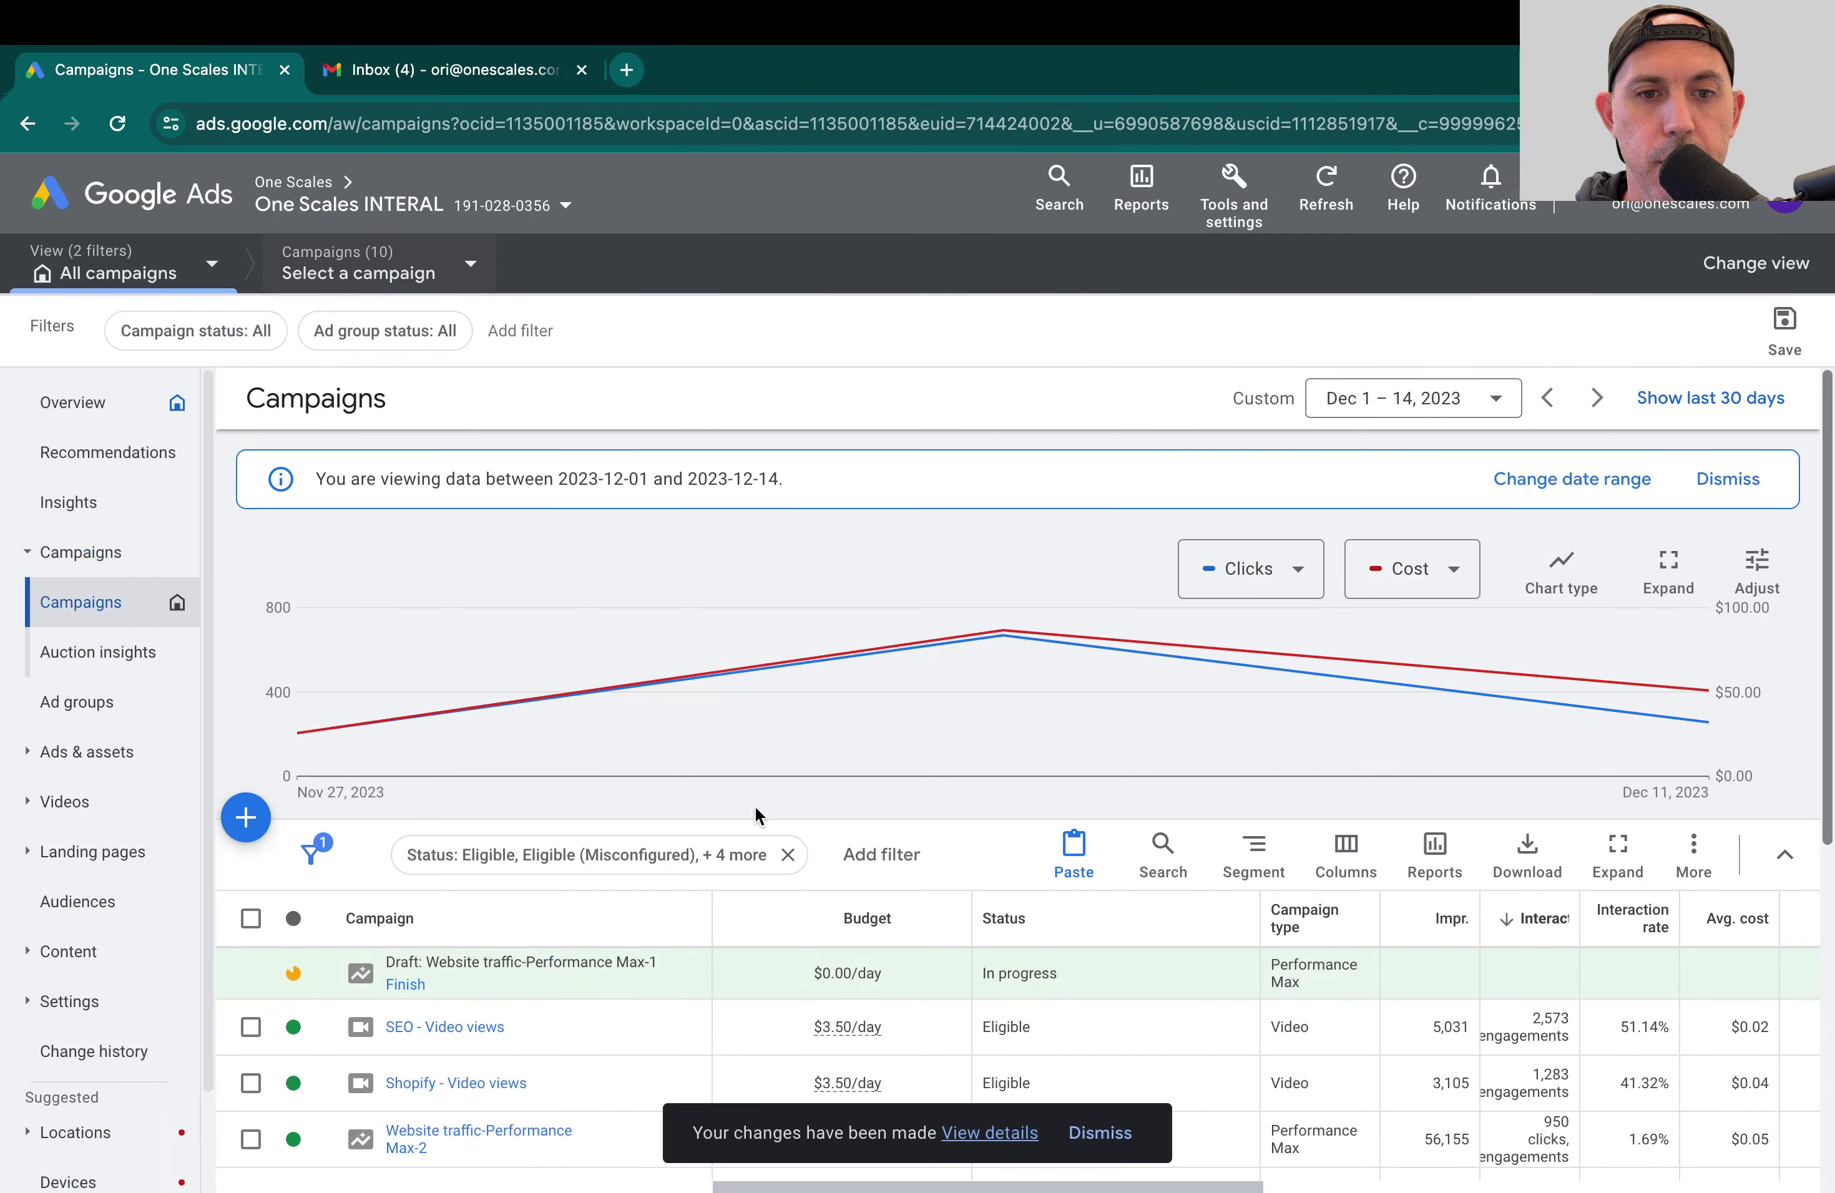
pyautogui.scroll(-5, 753, 805)
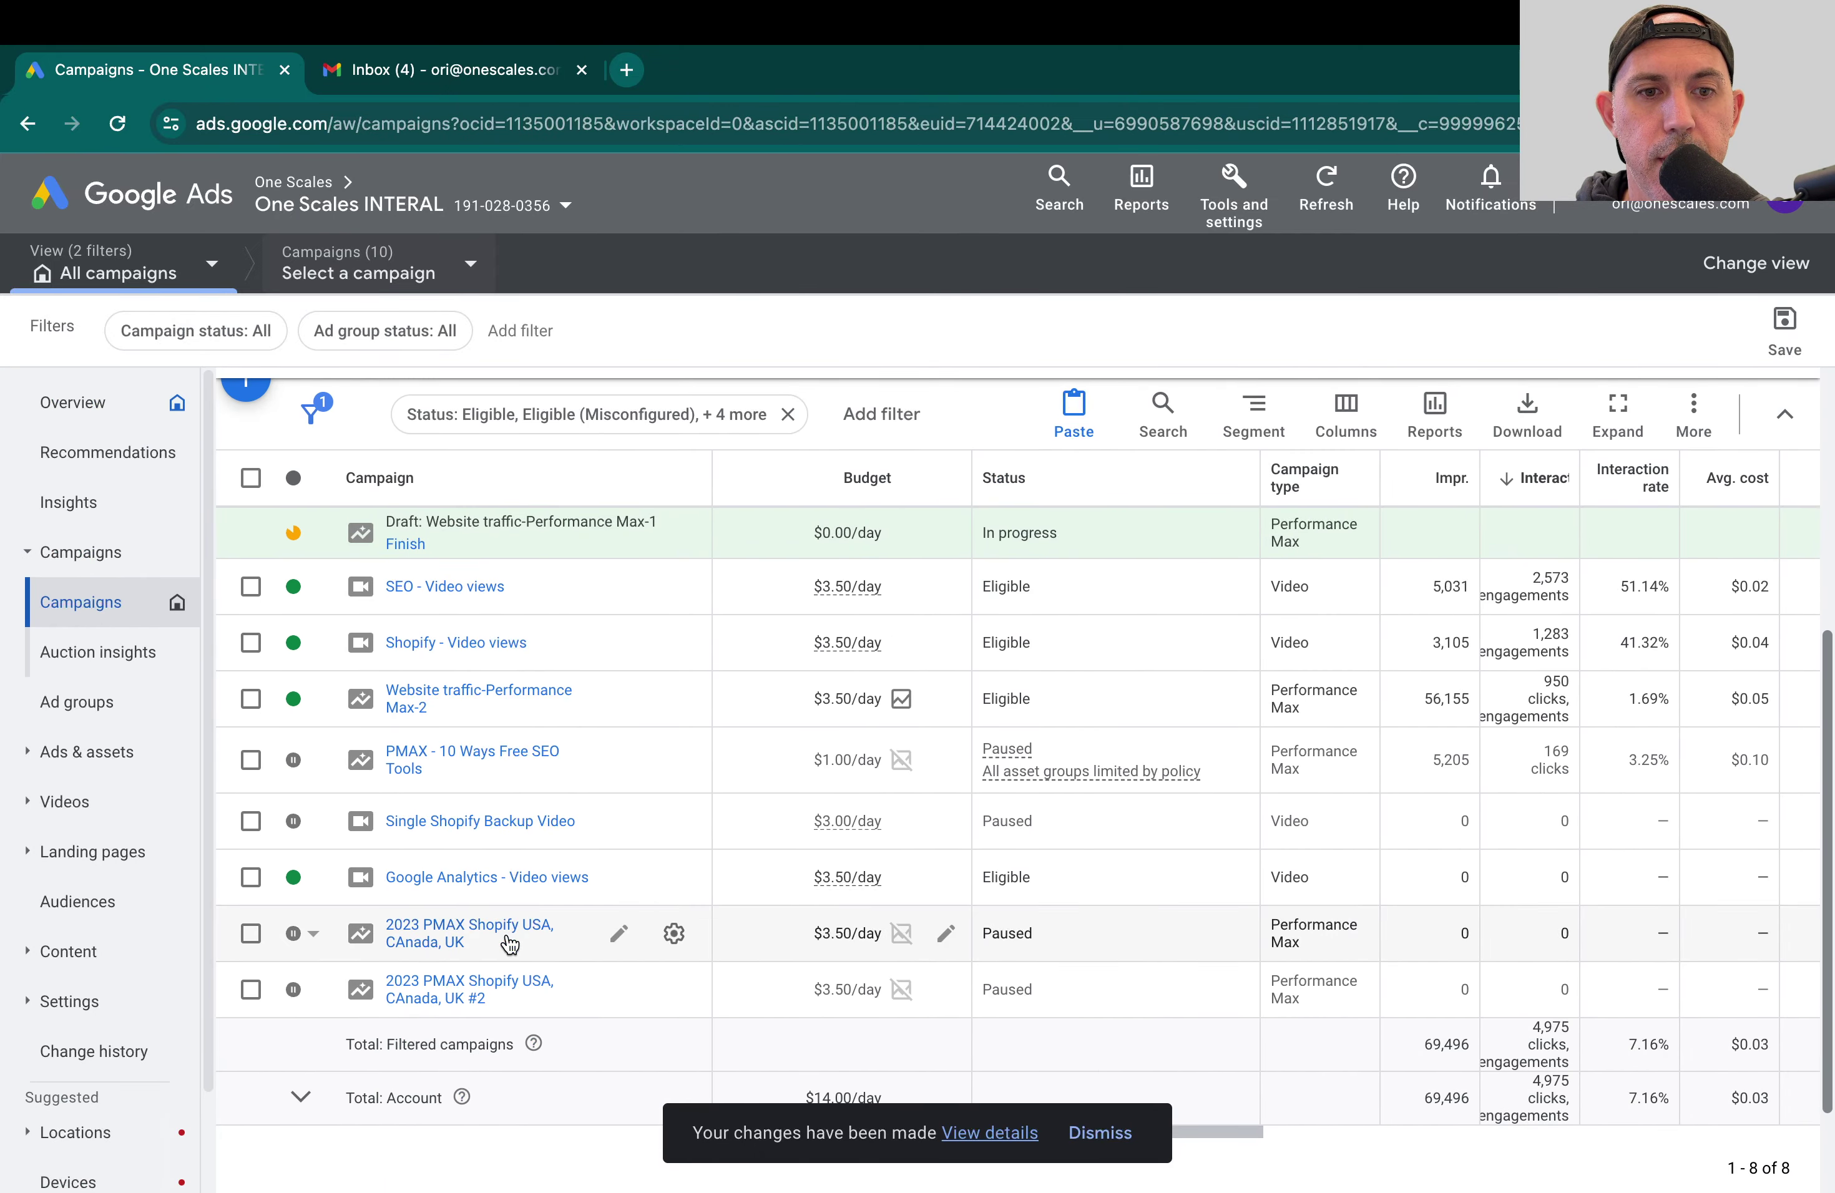
pyautogui.click(616, 933)
pyautogui.tripleClick(478, 985)
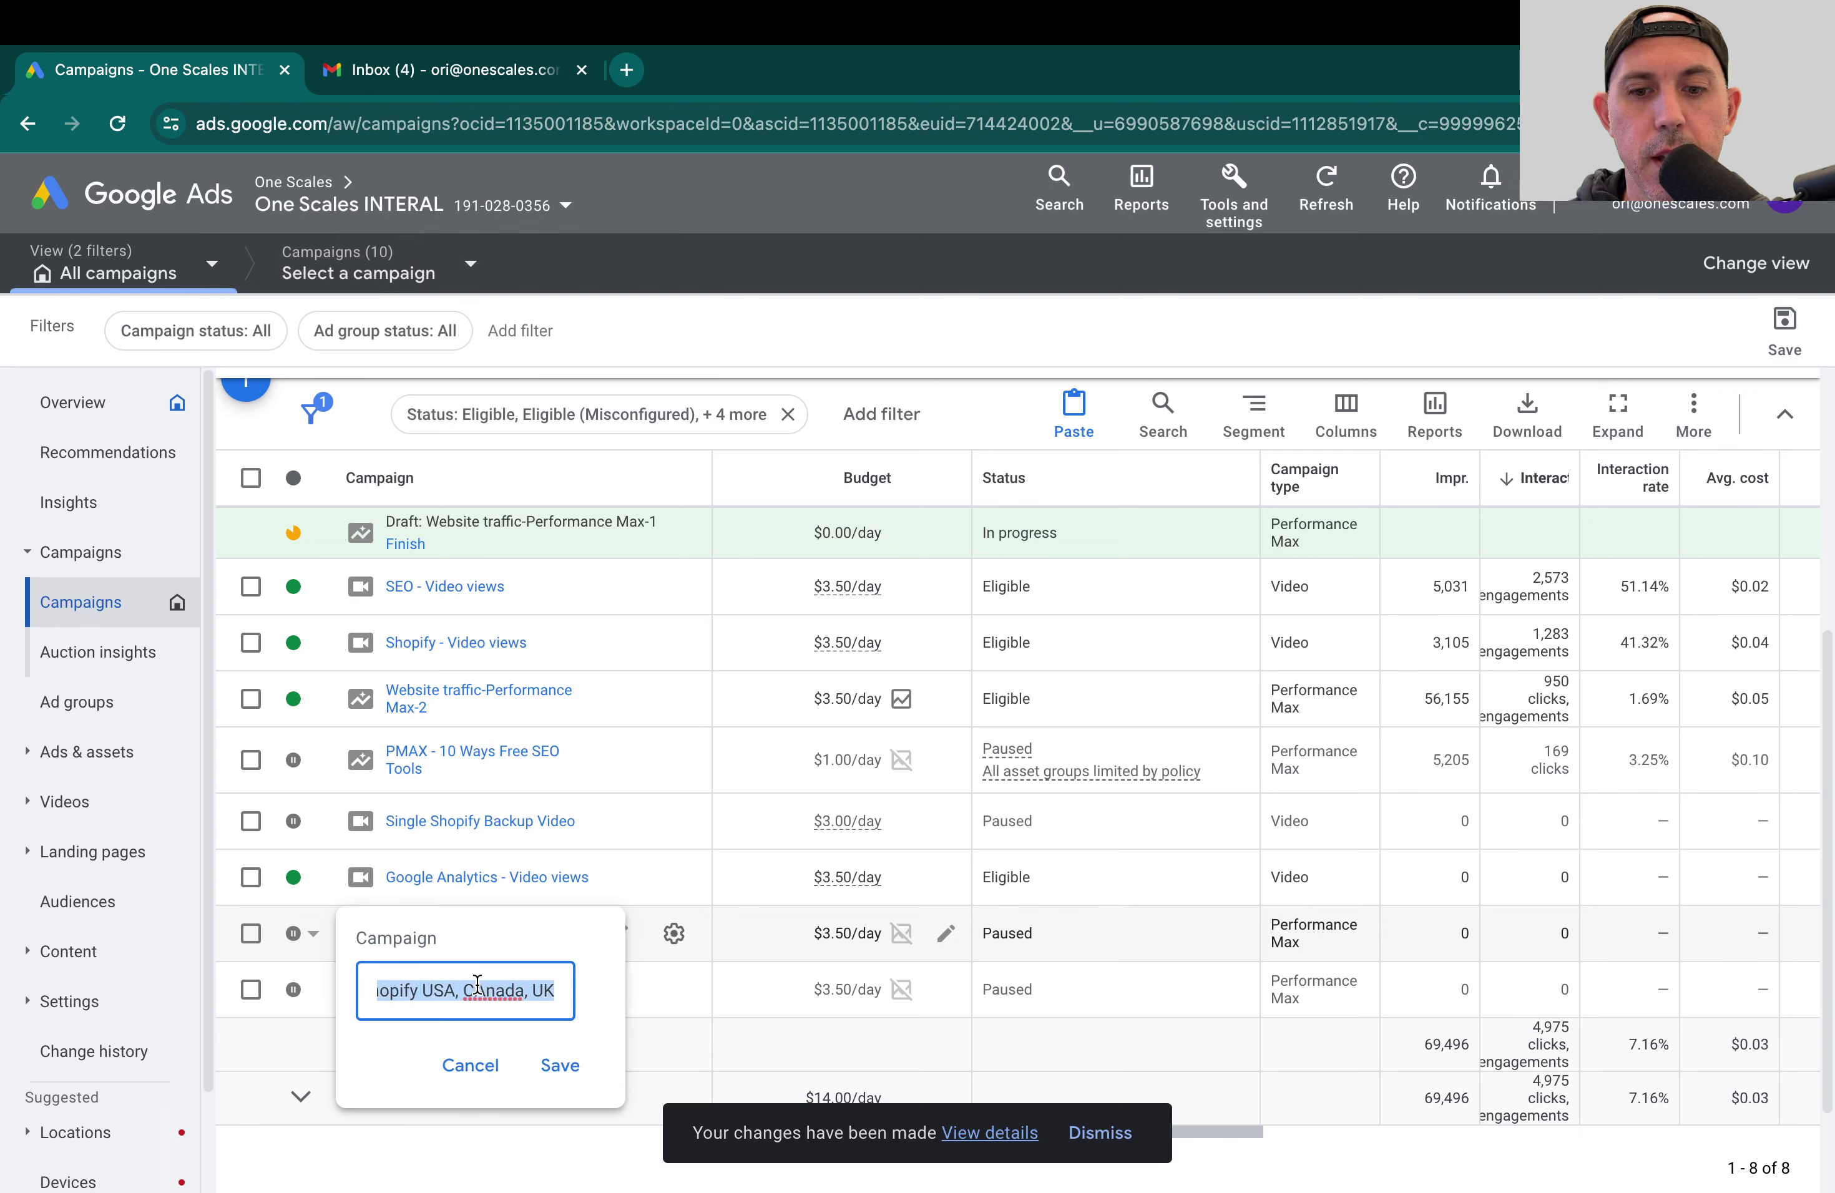
pyautogui.write('SHopify USA')
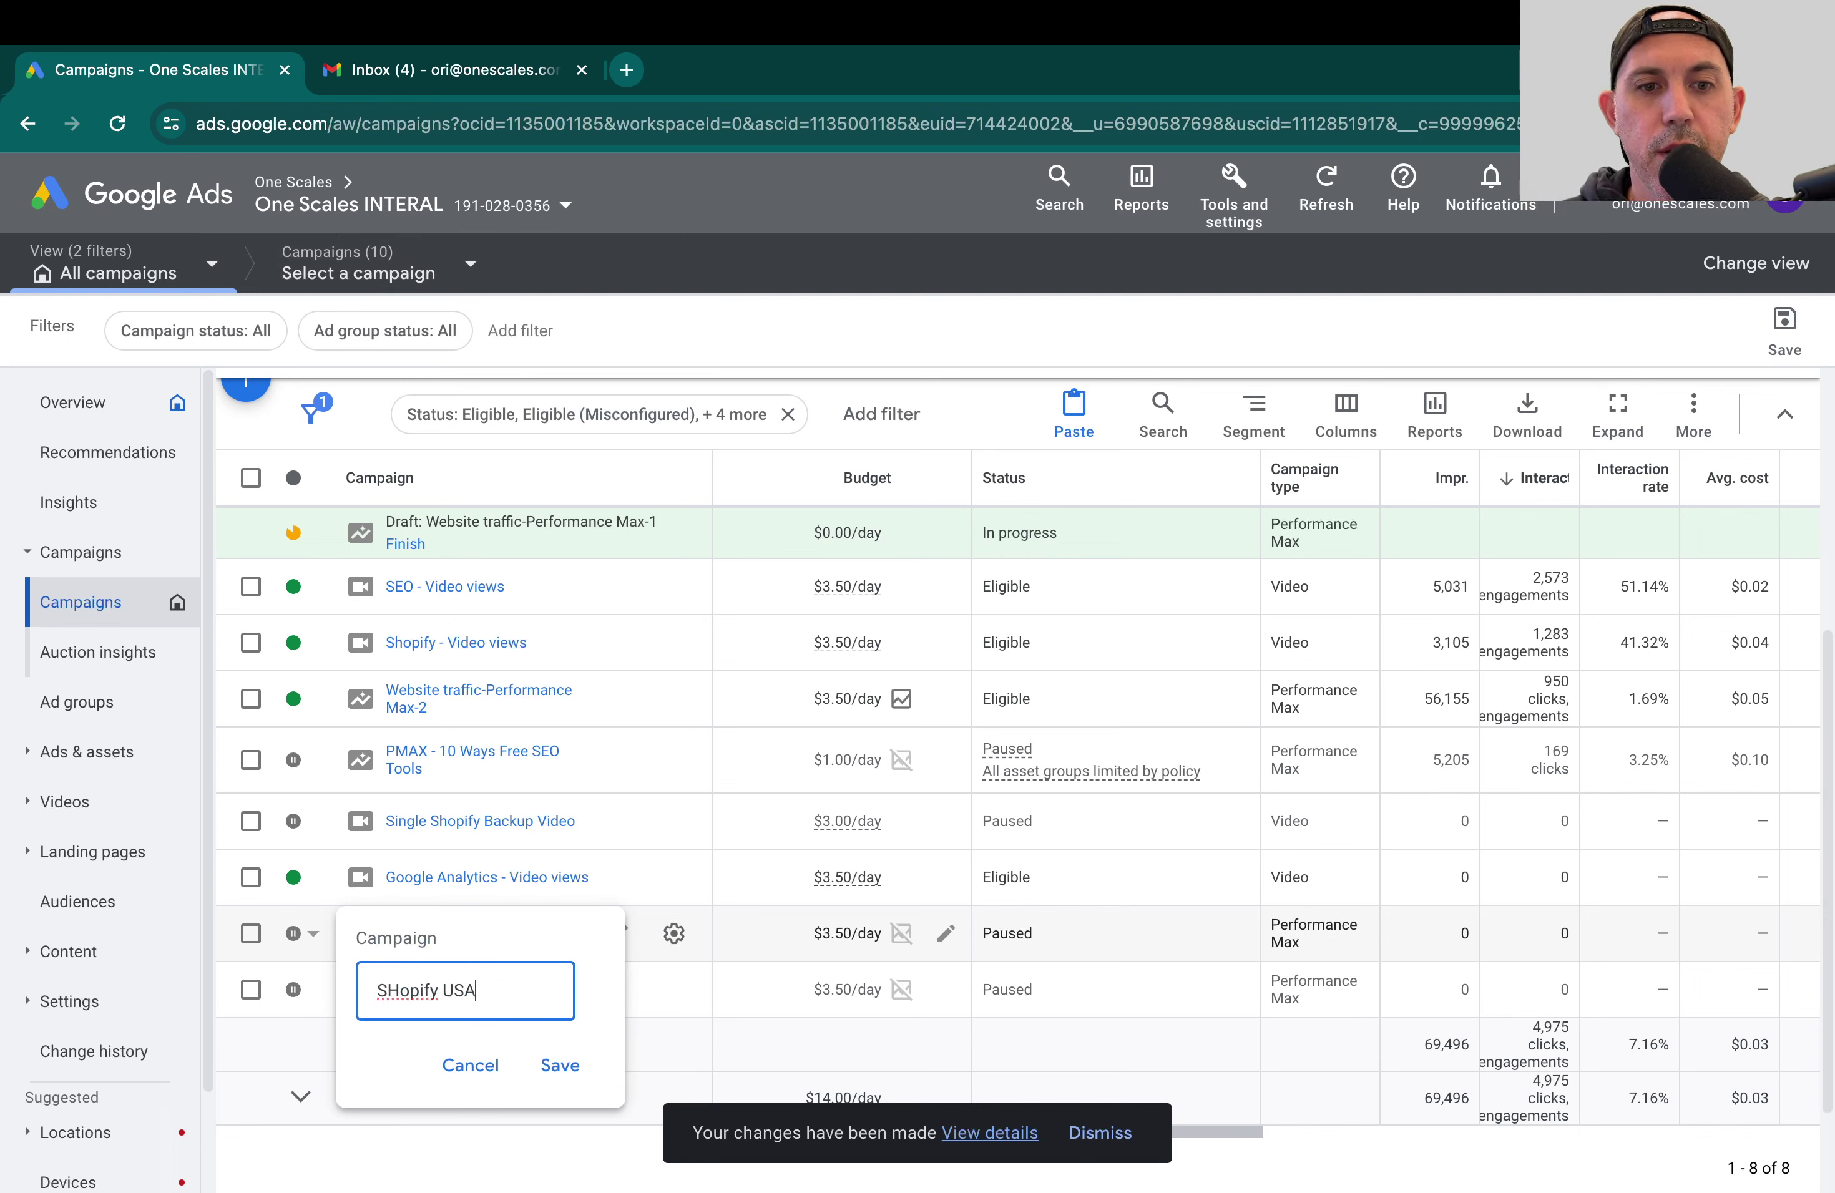
pyautogui.write(' - Search Term Shopify')
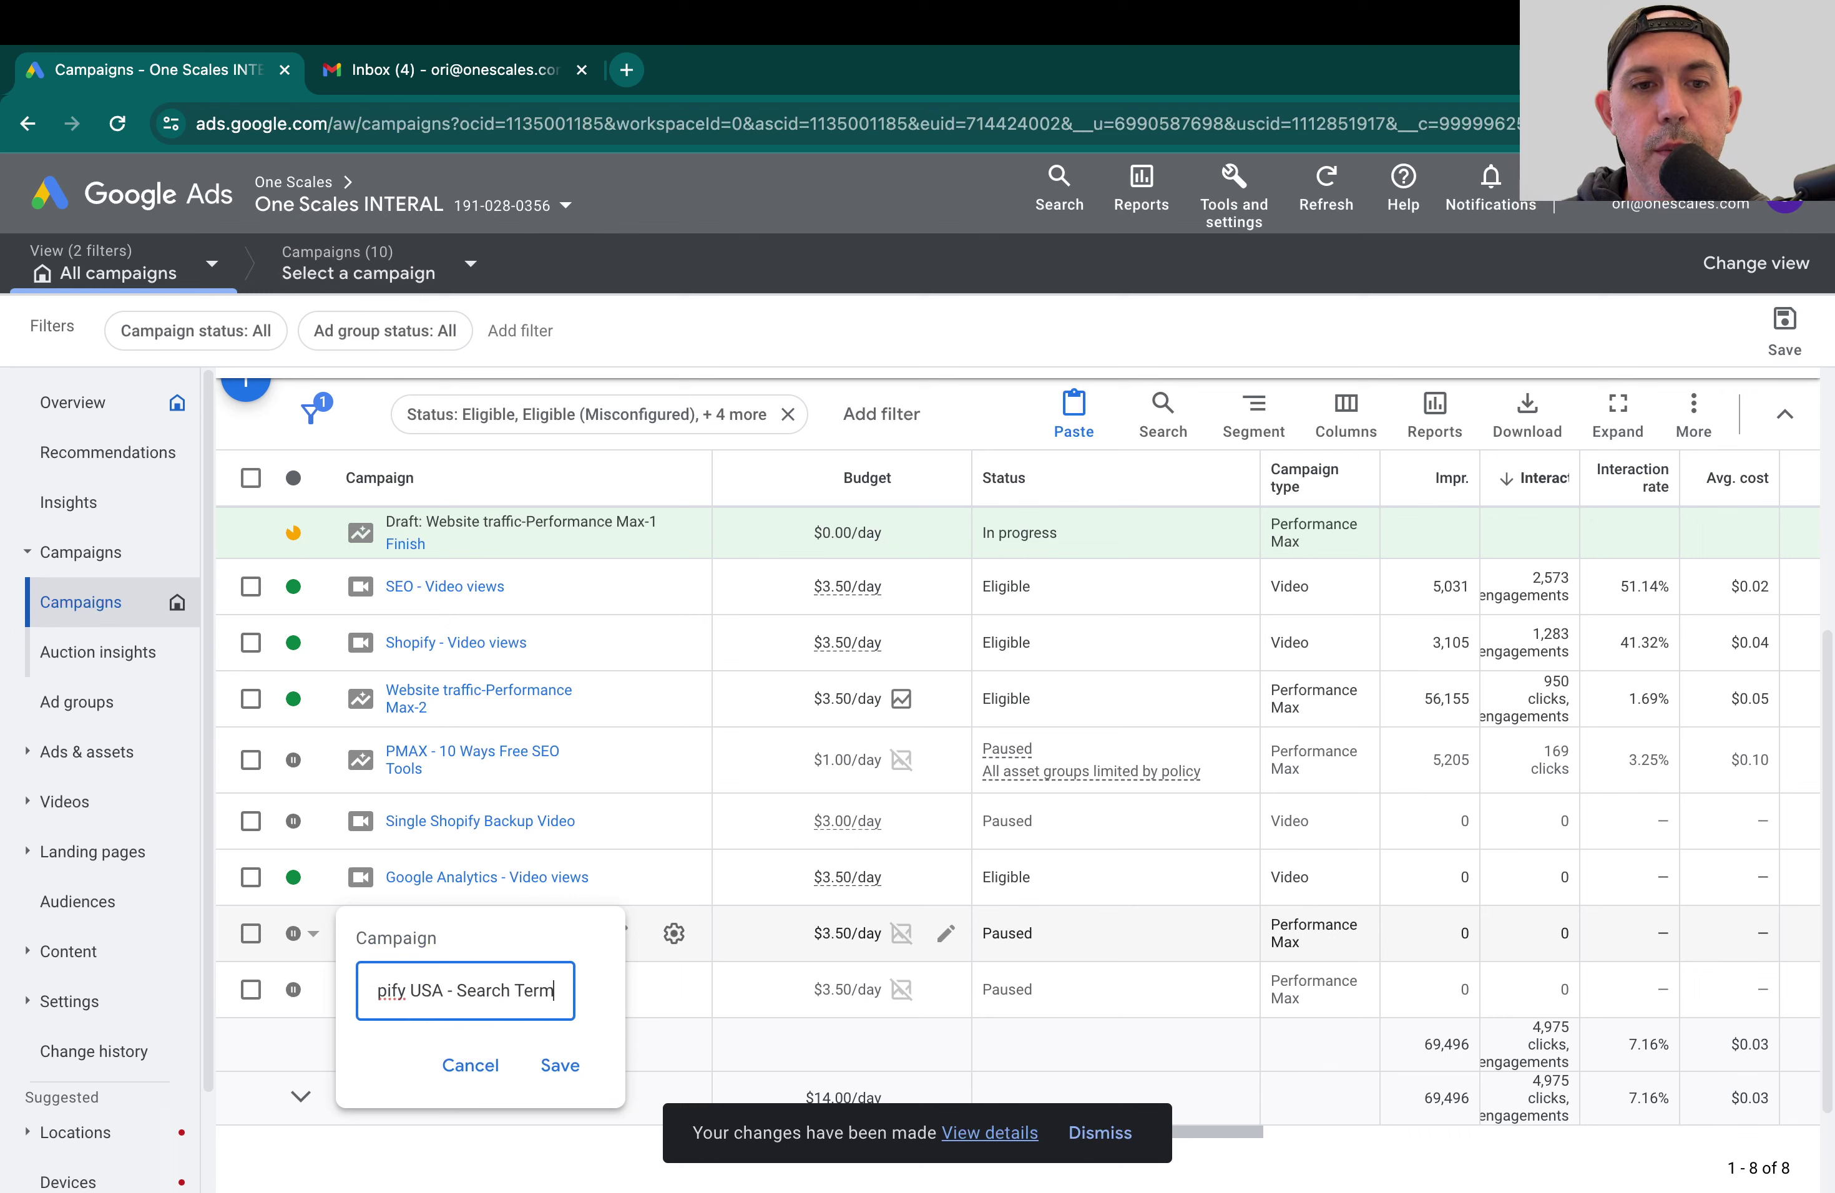
pyautogui.click(559, 1066)
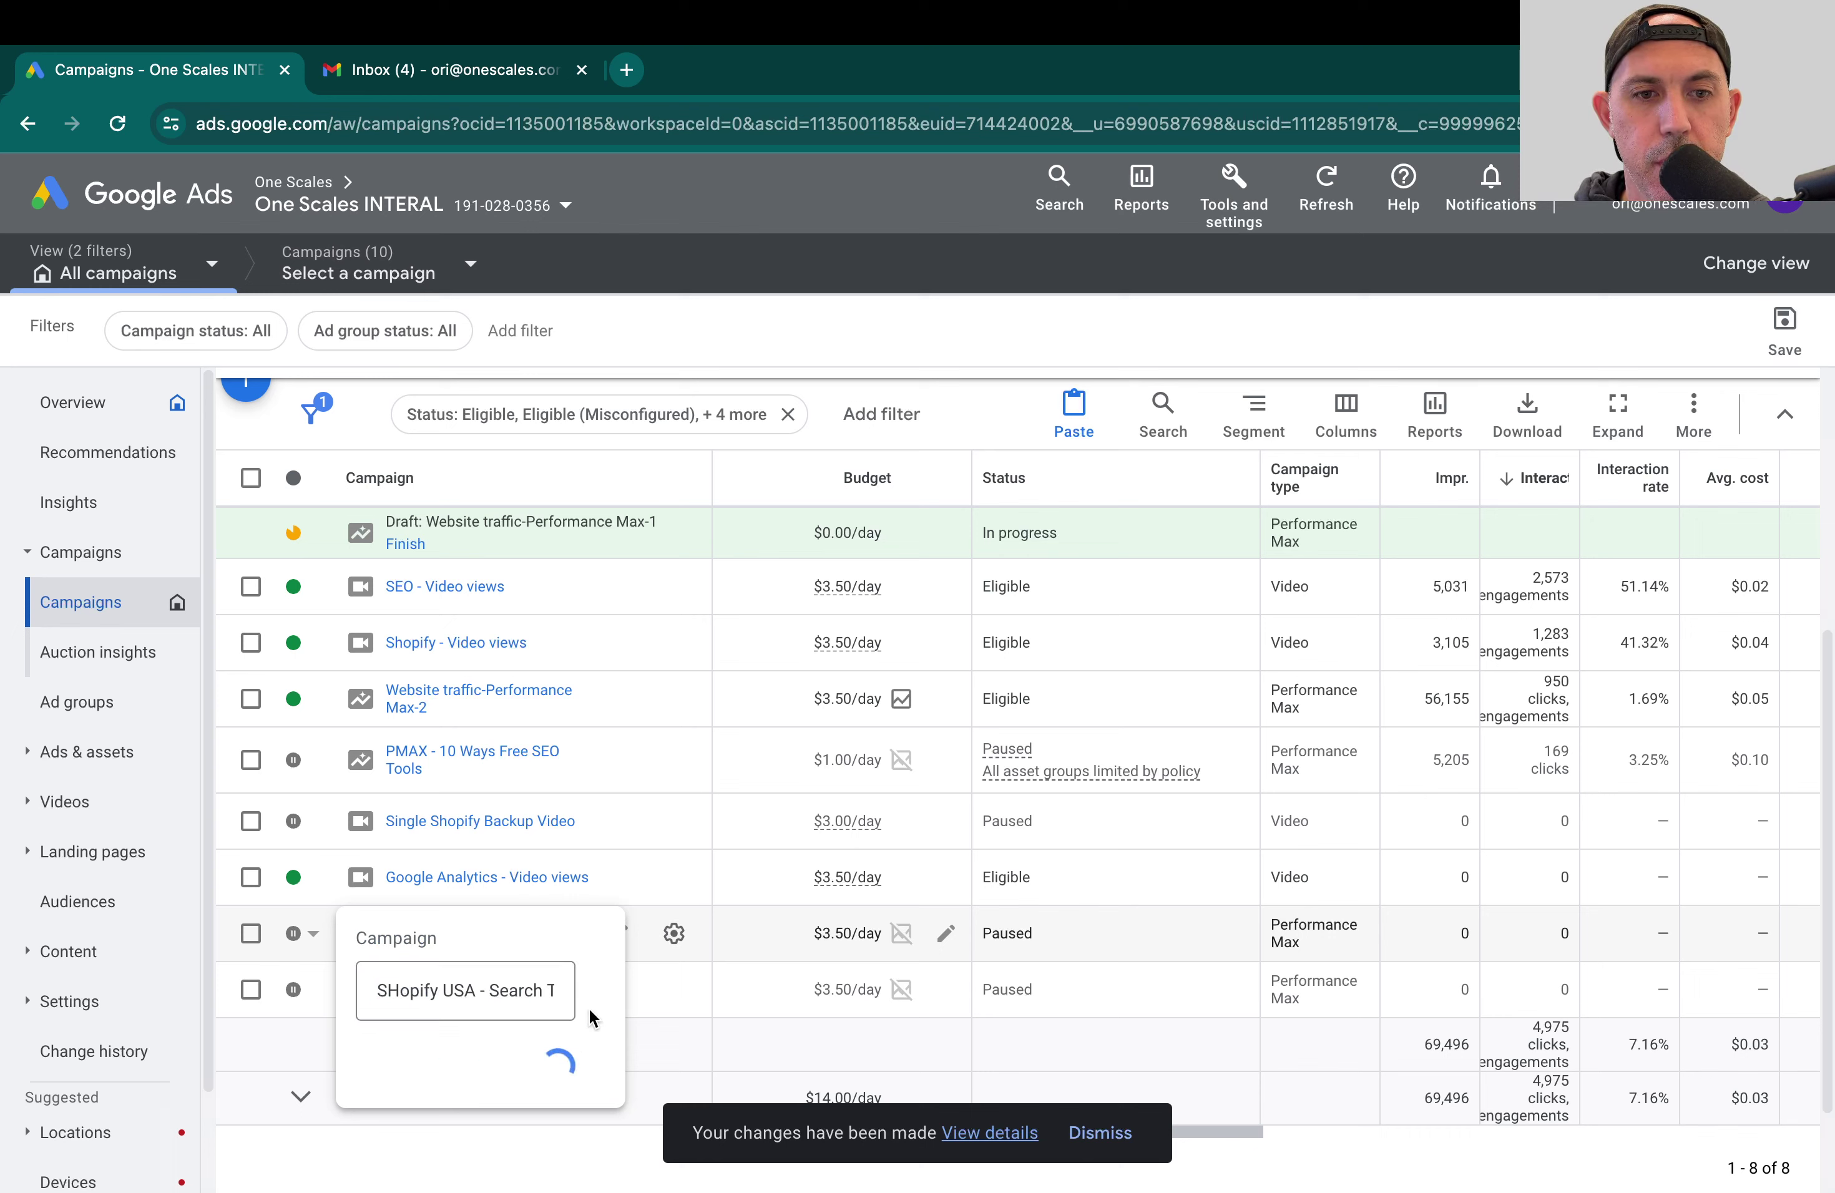
# Step: In the settings of the 2023 PMAX Shopify USA, CAnada, UK #2 campaign, remove Canada and the United Kingdom from the targeted locations and save
pyautogui.click(620, 994)
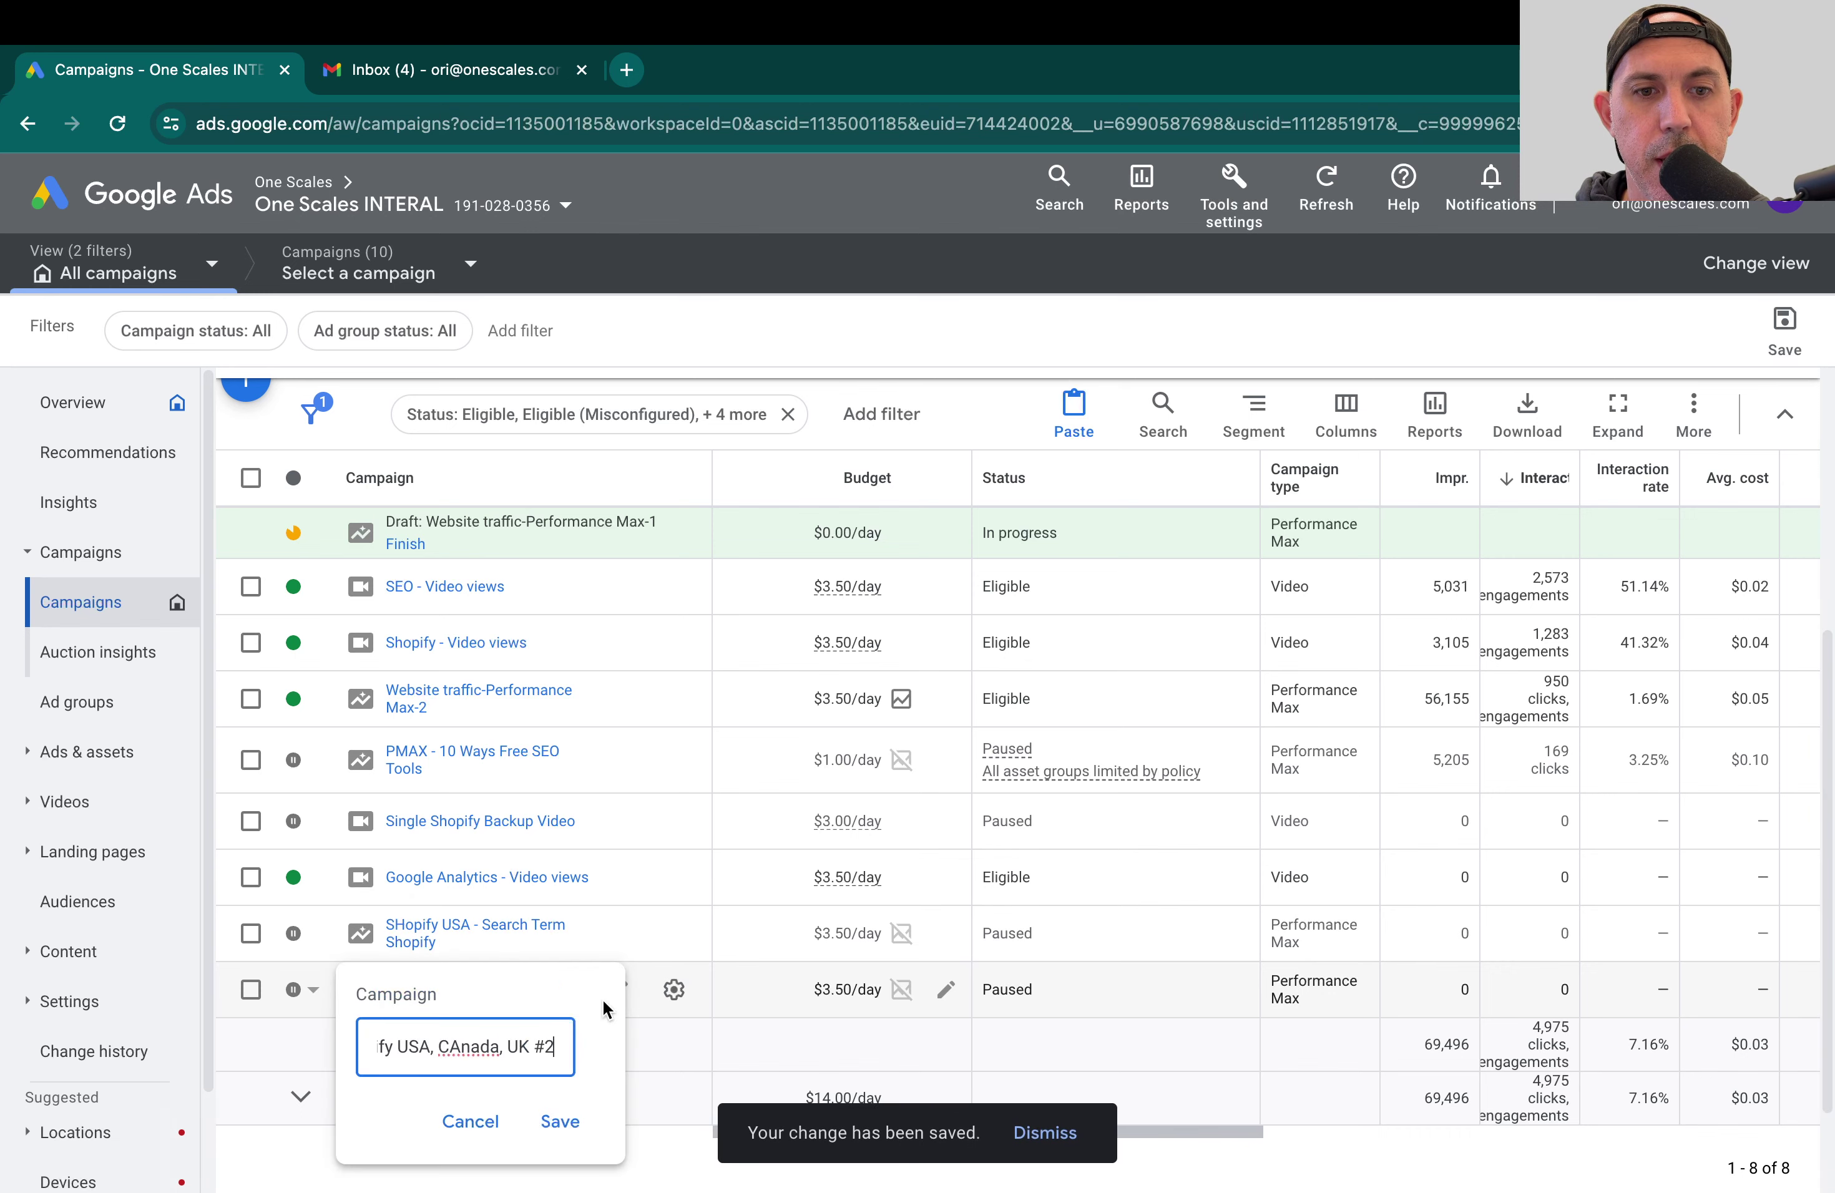
pyautogui.click(468, 1122)
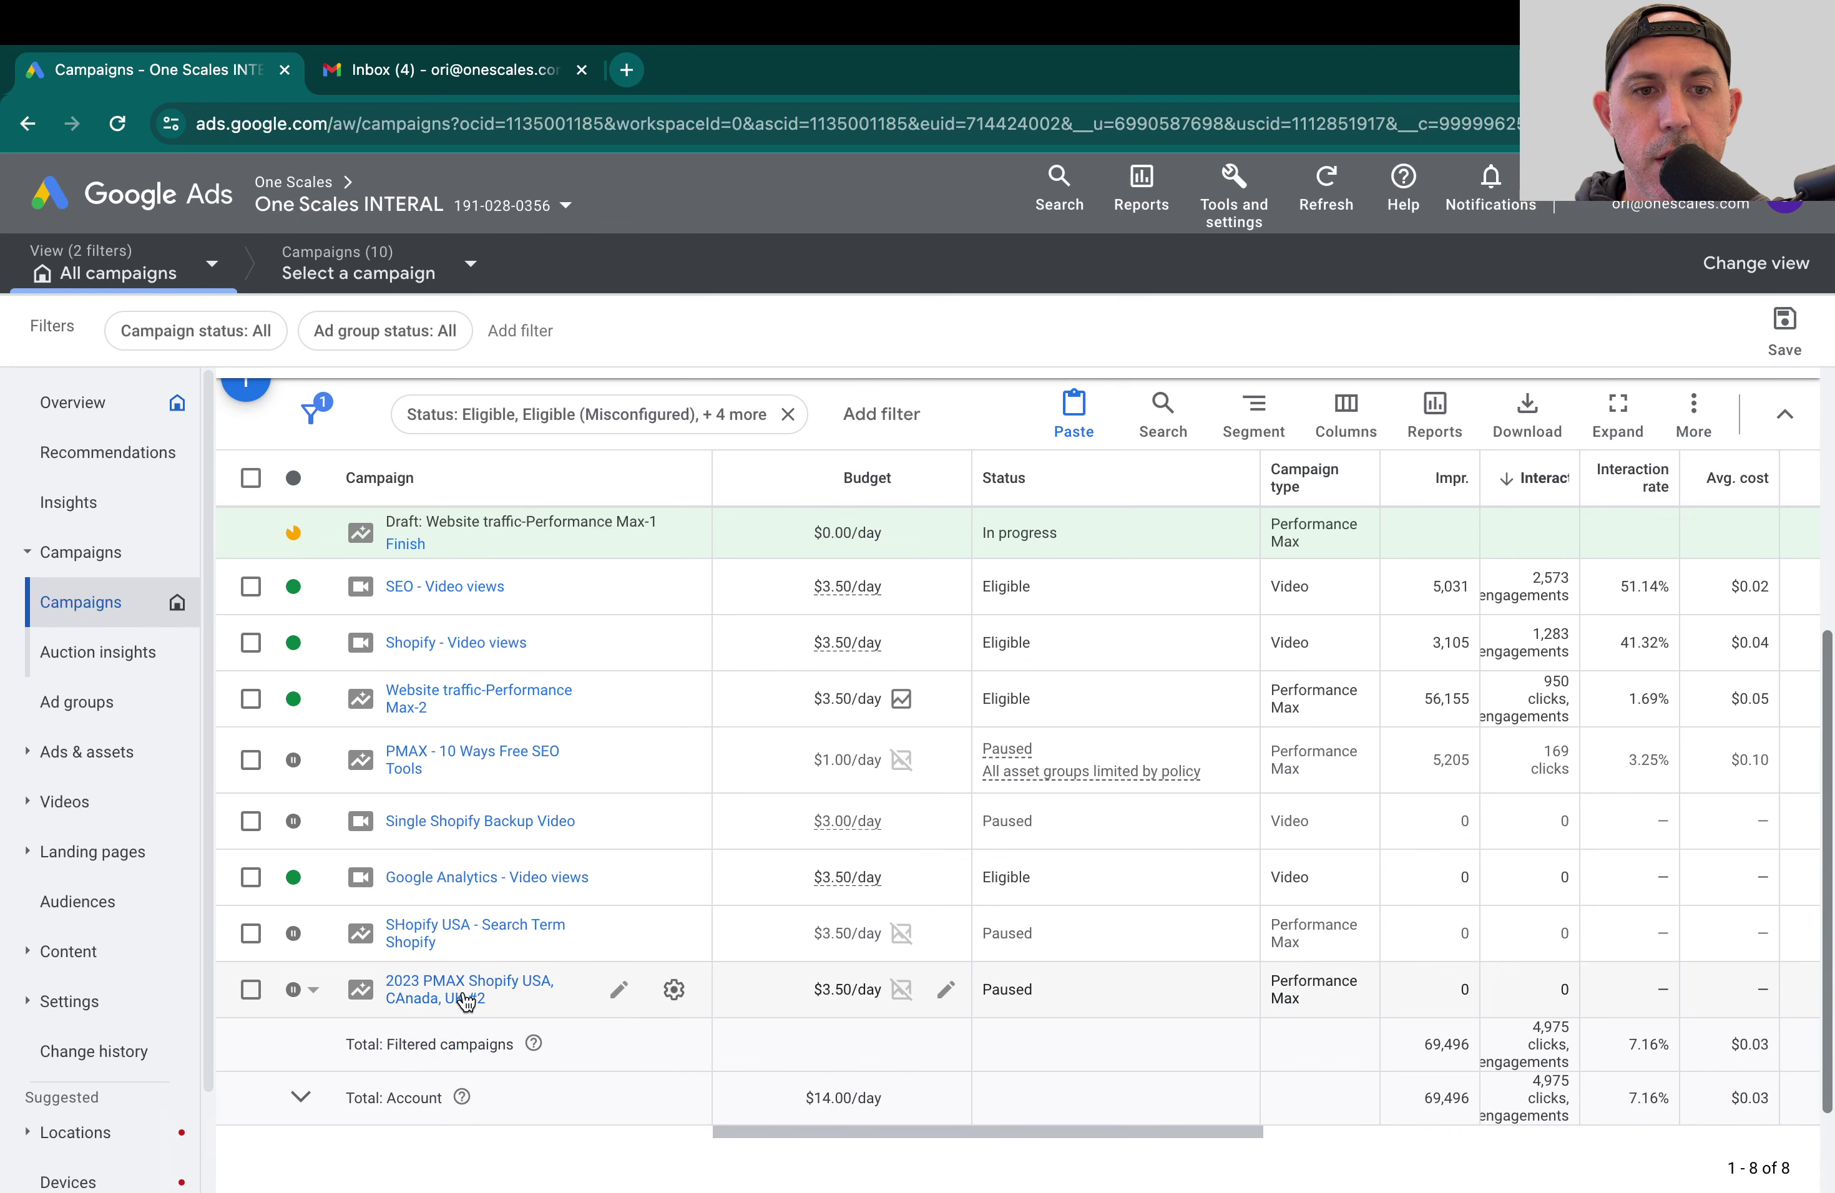
pyautogui.click(465, 998)
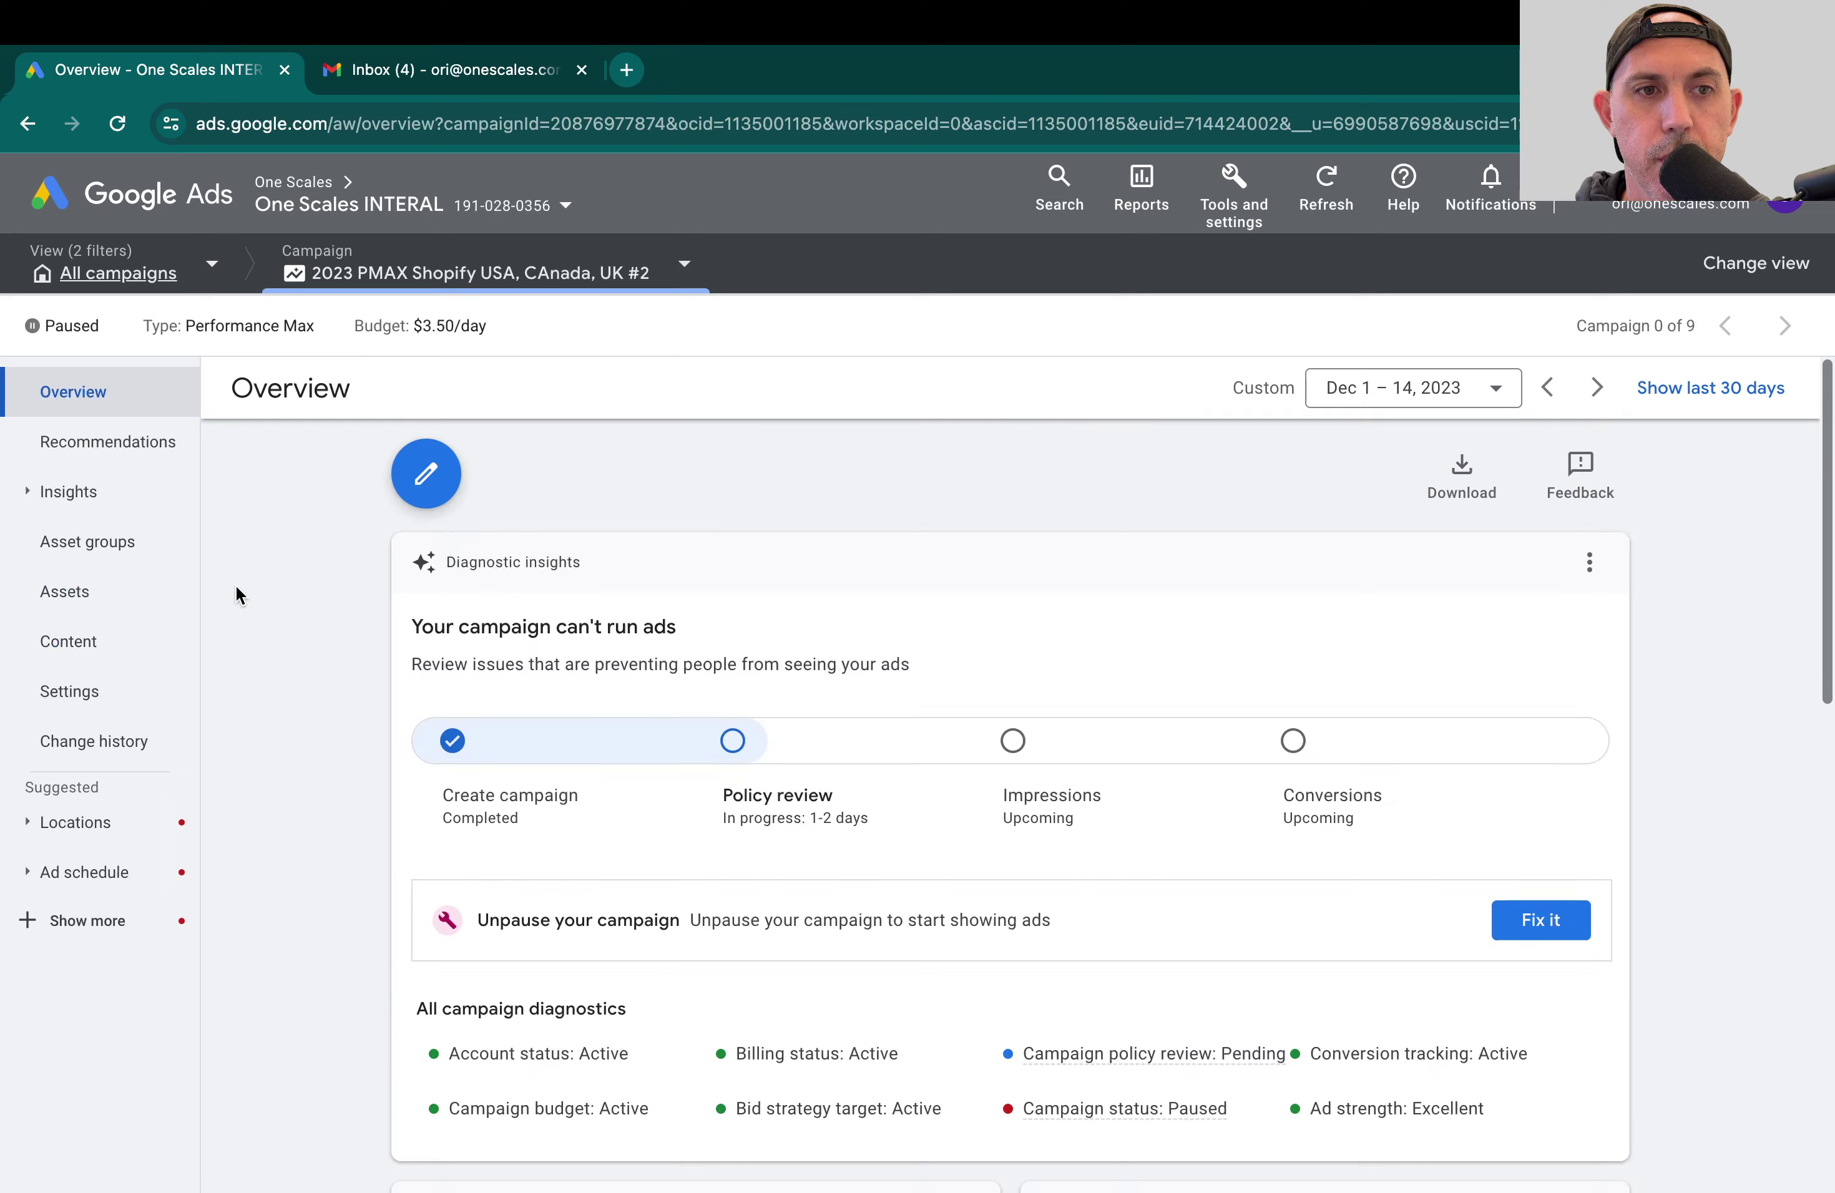
pyautogui.click(108, 691)
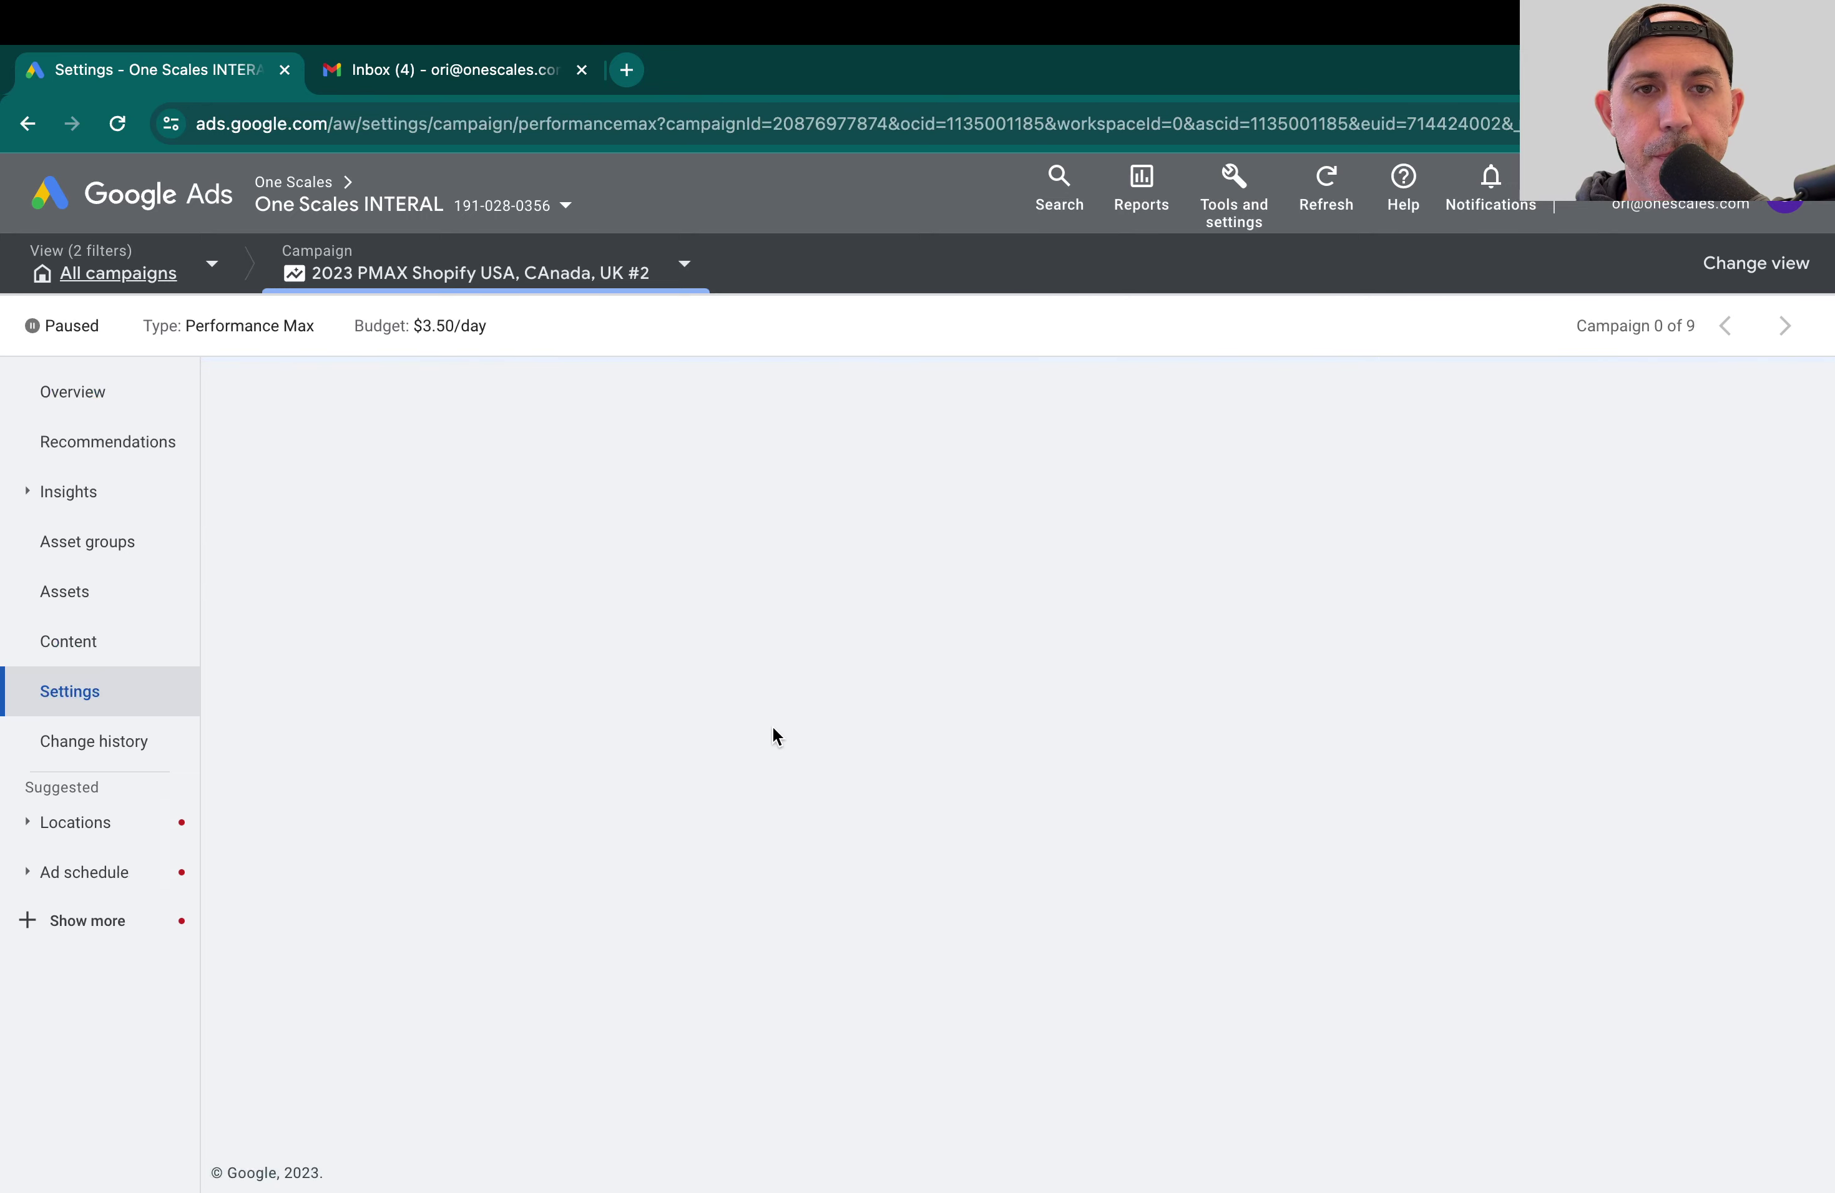
pyautogui.scroll(-5, 978, 856)
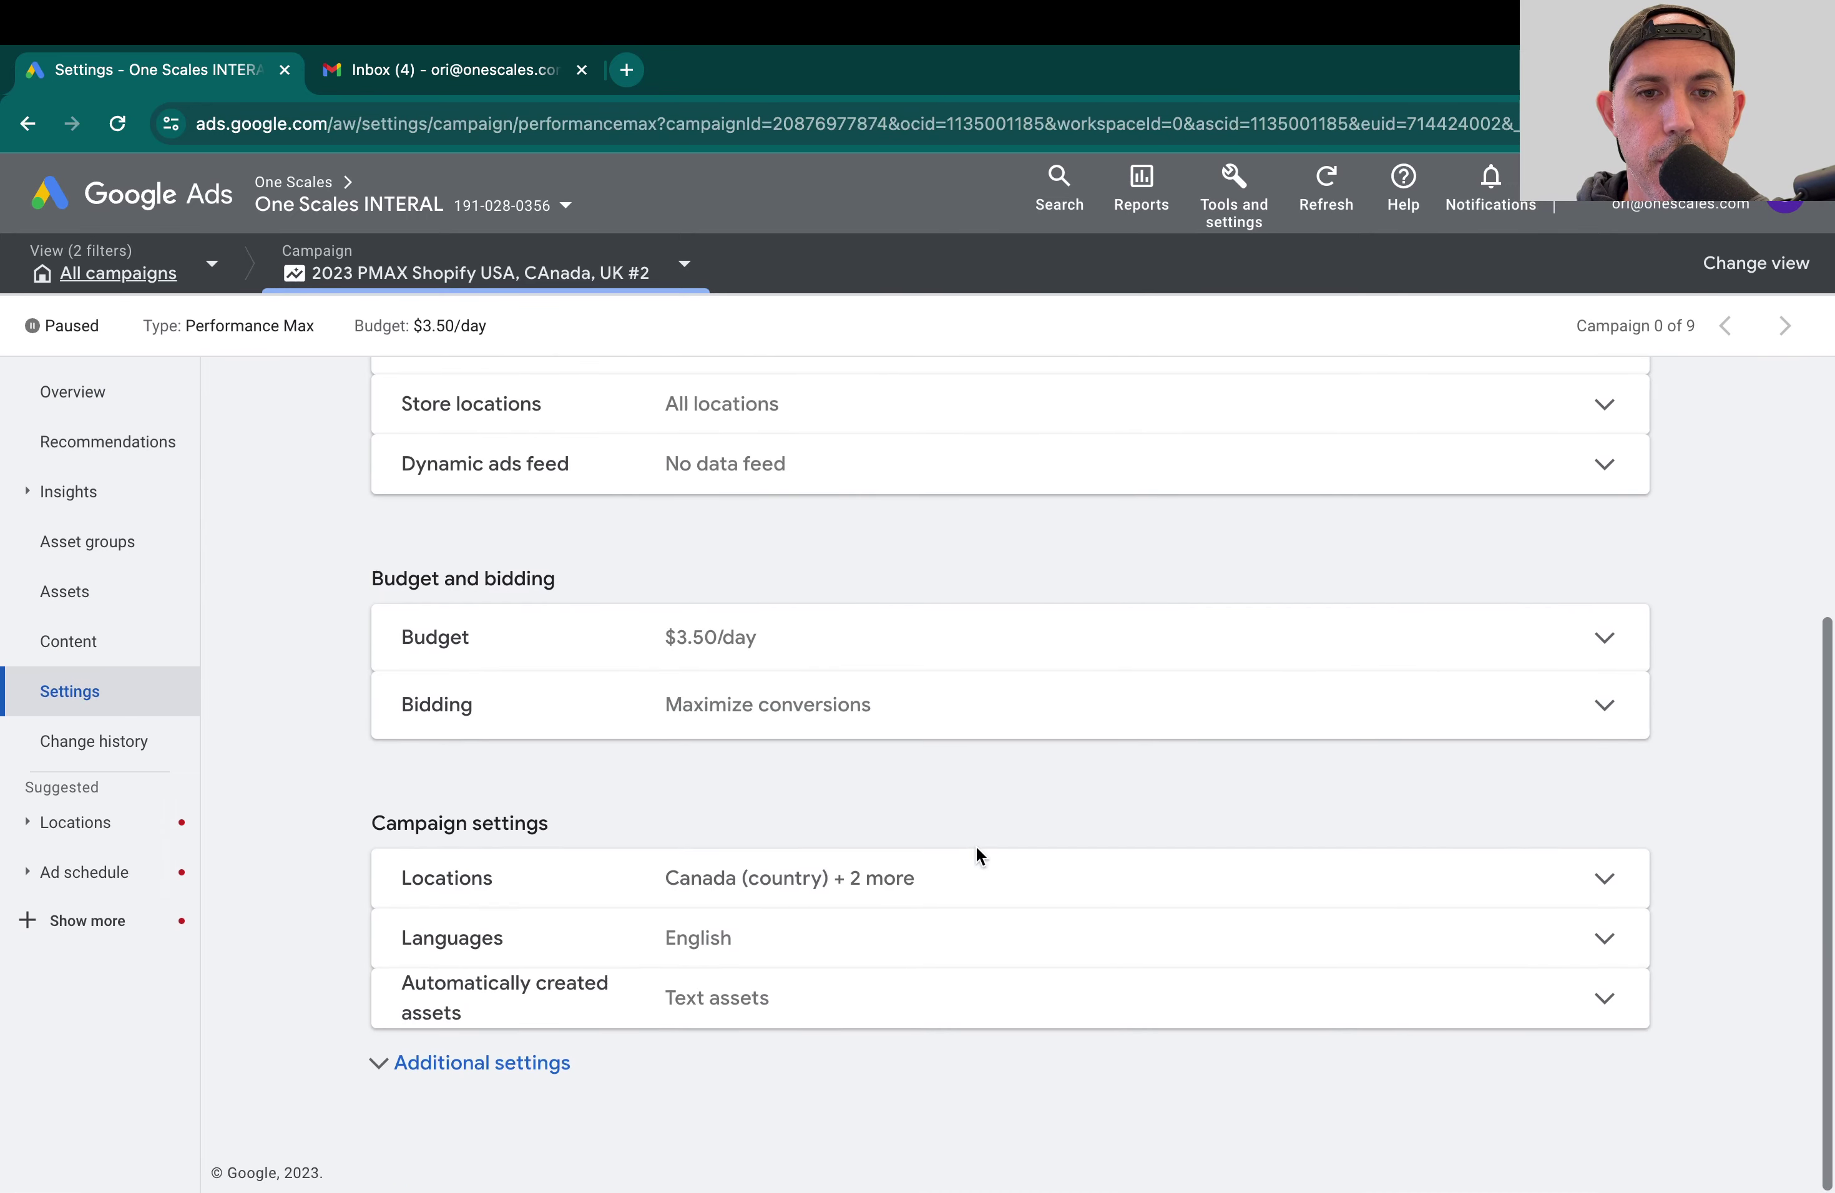
pyautogui.click(878, 876)
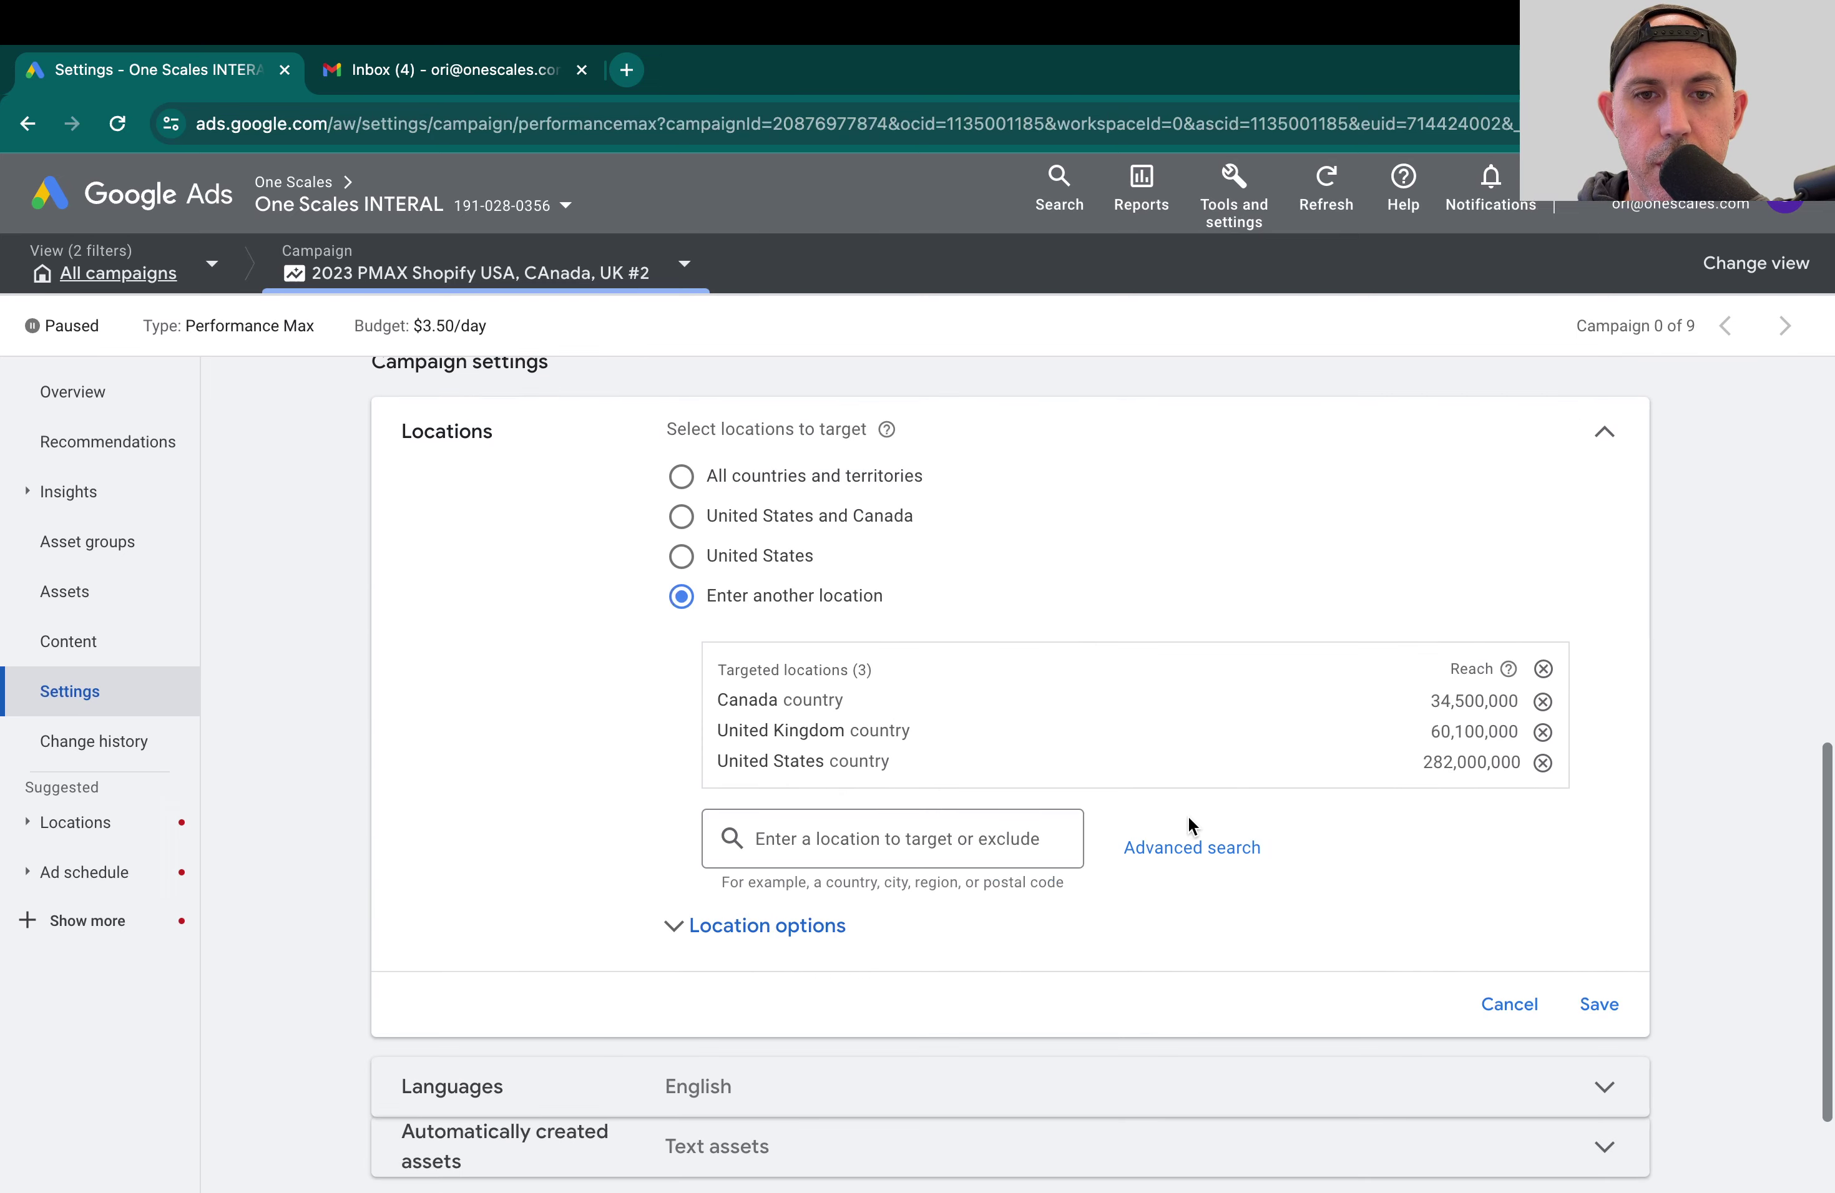
pyautogui.click(1543, 702)
pyautogui.click(1542, 702)
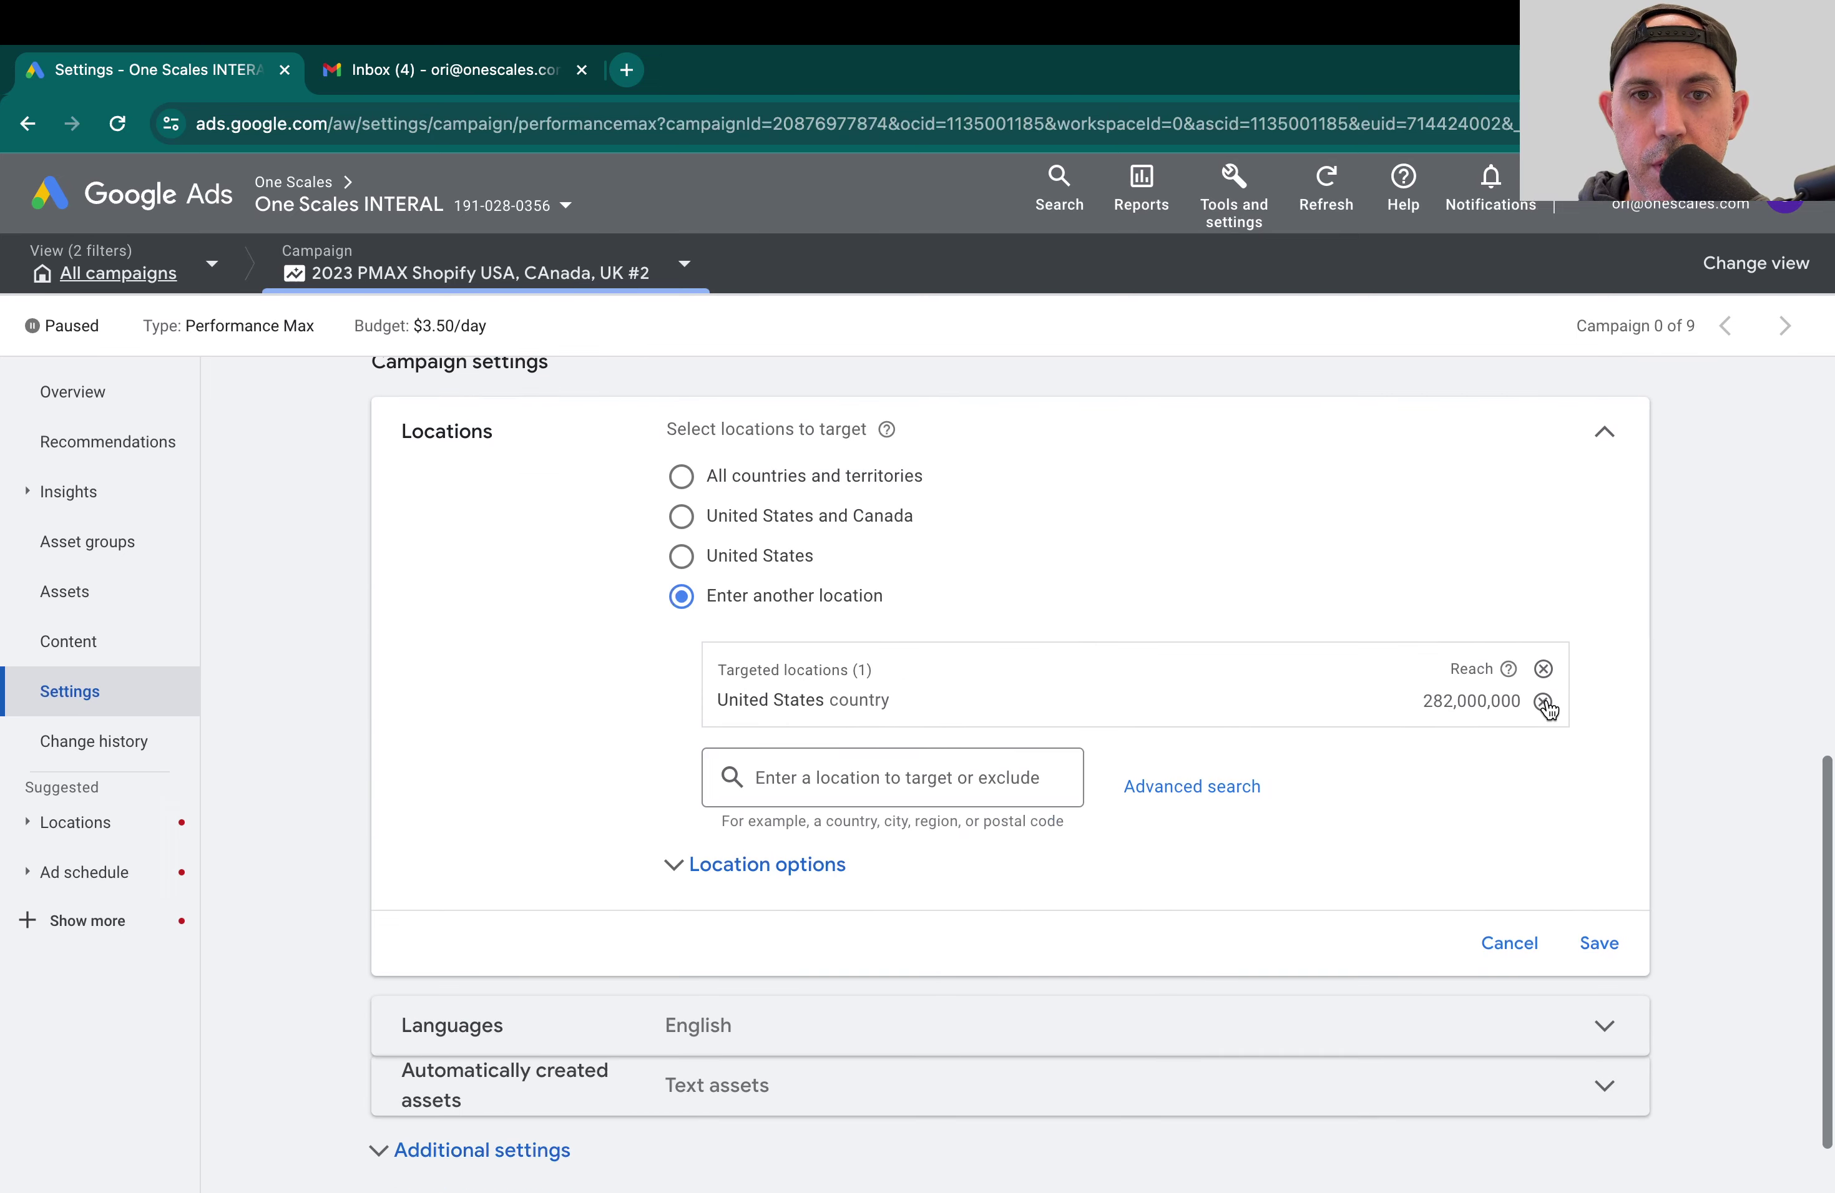
pyautogui.click(1598, 943)
pyautogui.click(1051, 771)
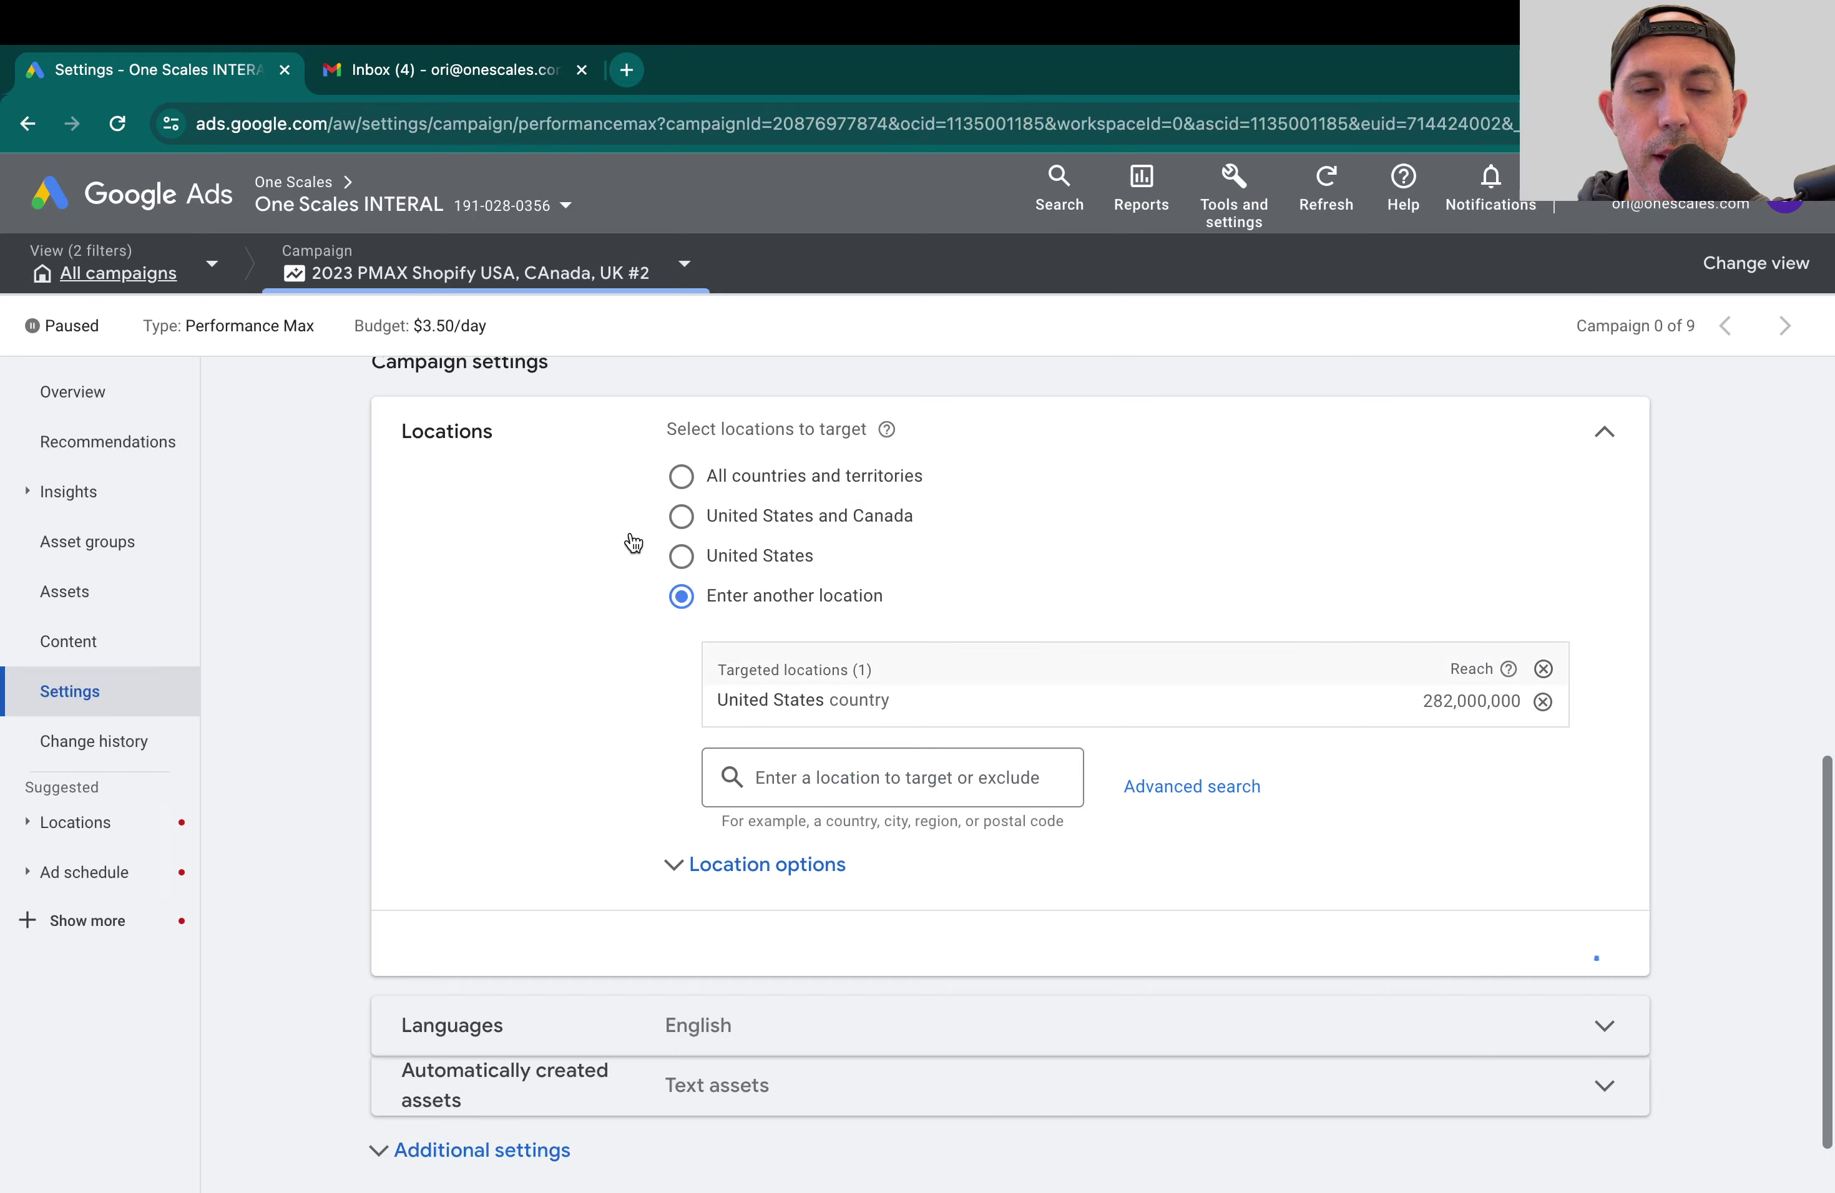
# Step: Open the signals of Asset Group 1 in the #2 campaign for editing and remove the shopify search theme
pyautogui.click(119, 536)
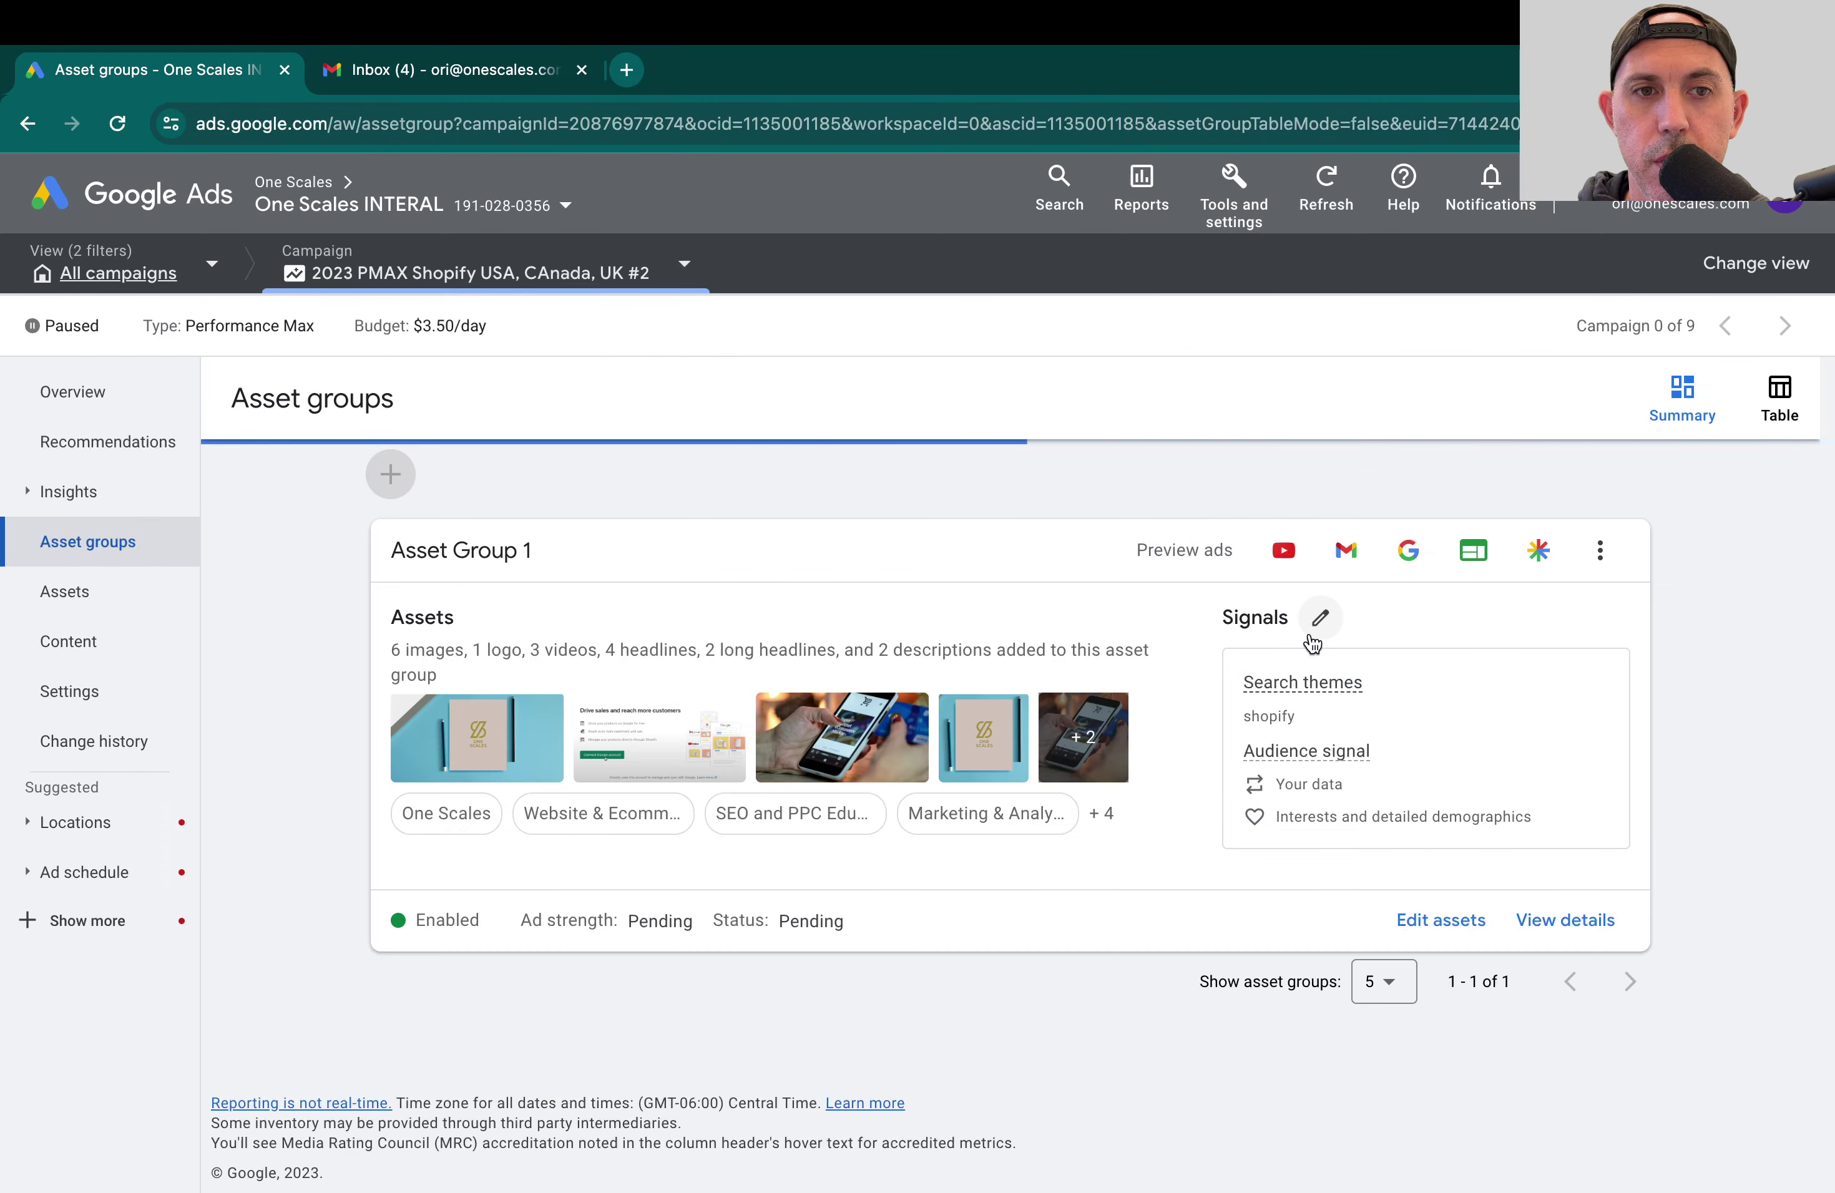
pyautogui.click(1322, 615)
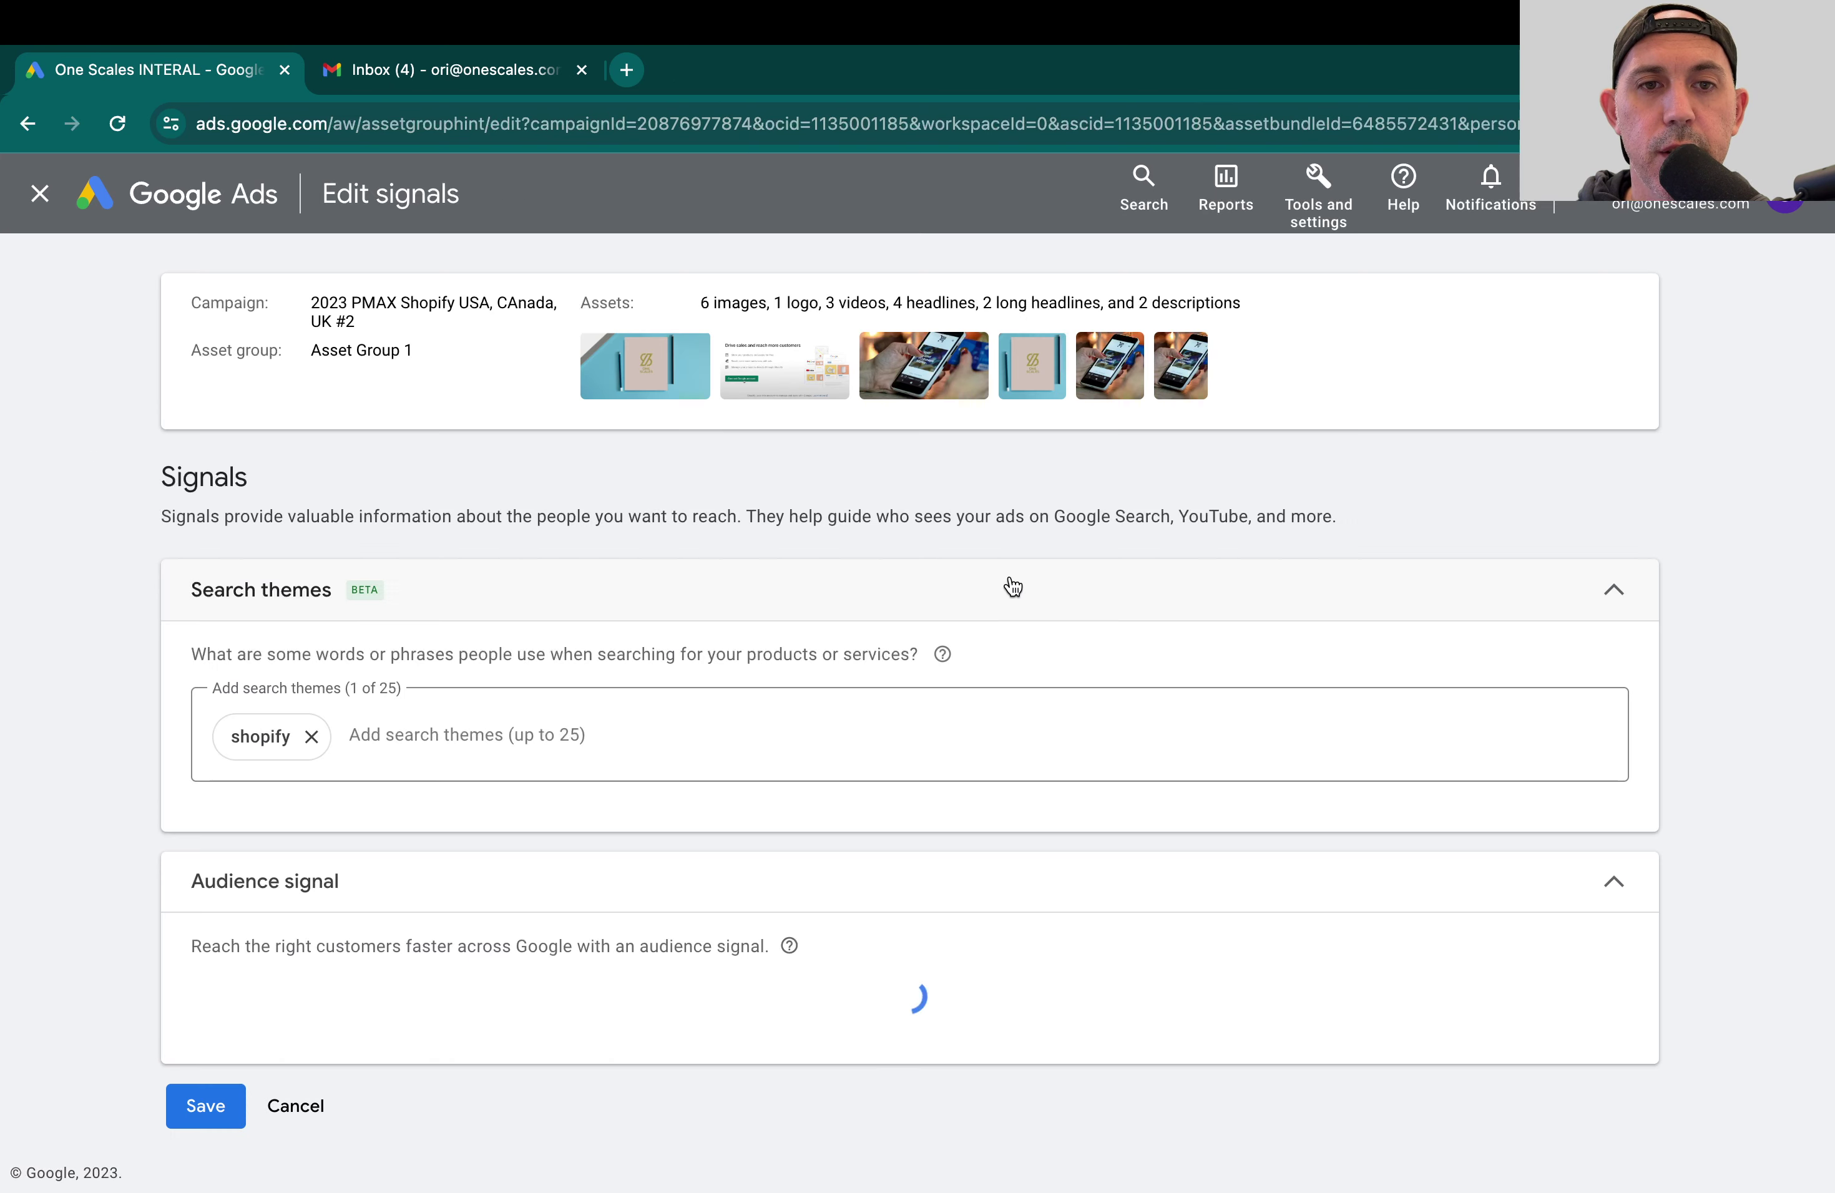
pyautogui.click(513, 736)
pyautogui.press('BackSpace')
# Step: Open the In Market - Shopify - copy245 audience signal for editing and rename the audience as competitors
pyautogui.scroll(-2, 770, 873)
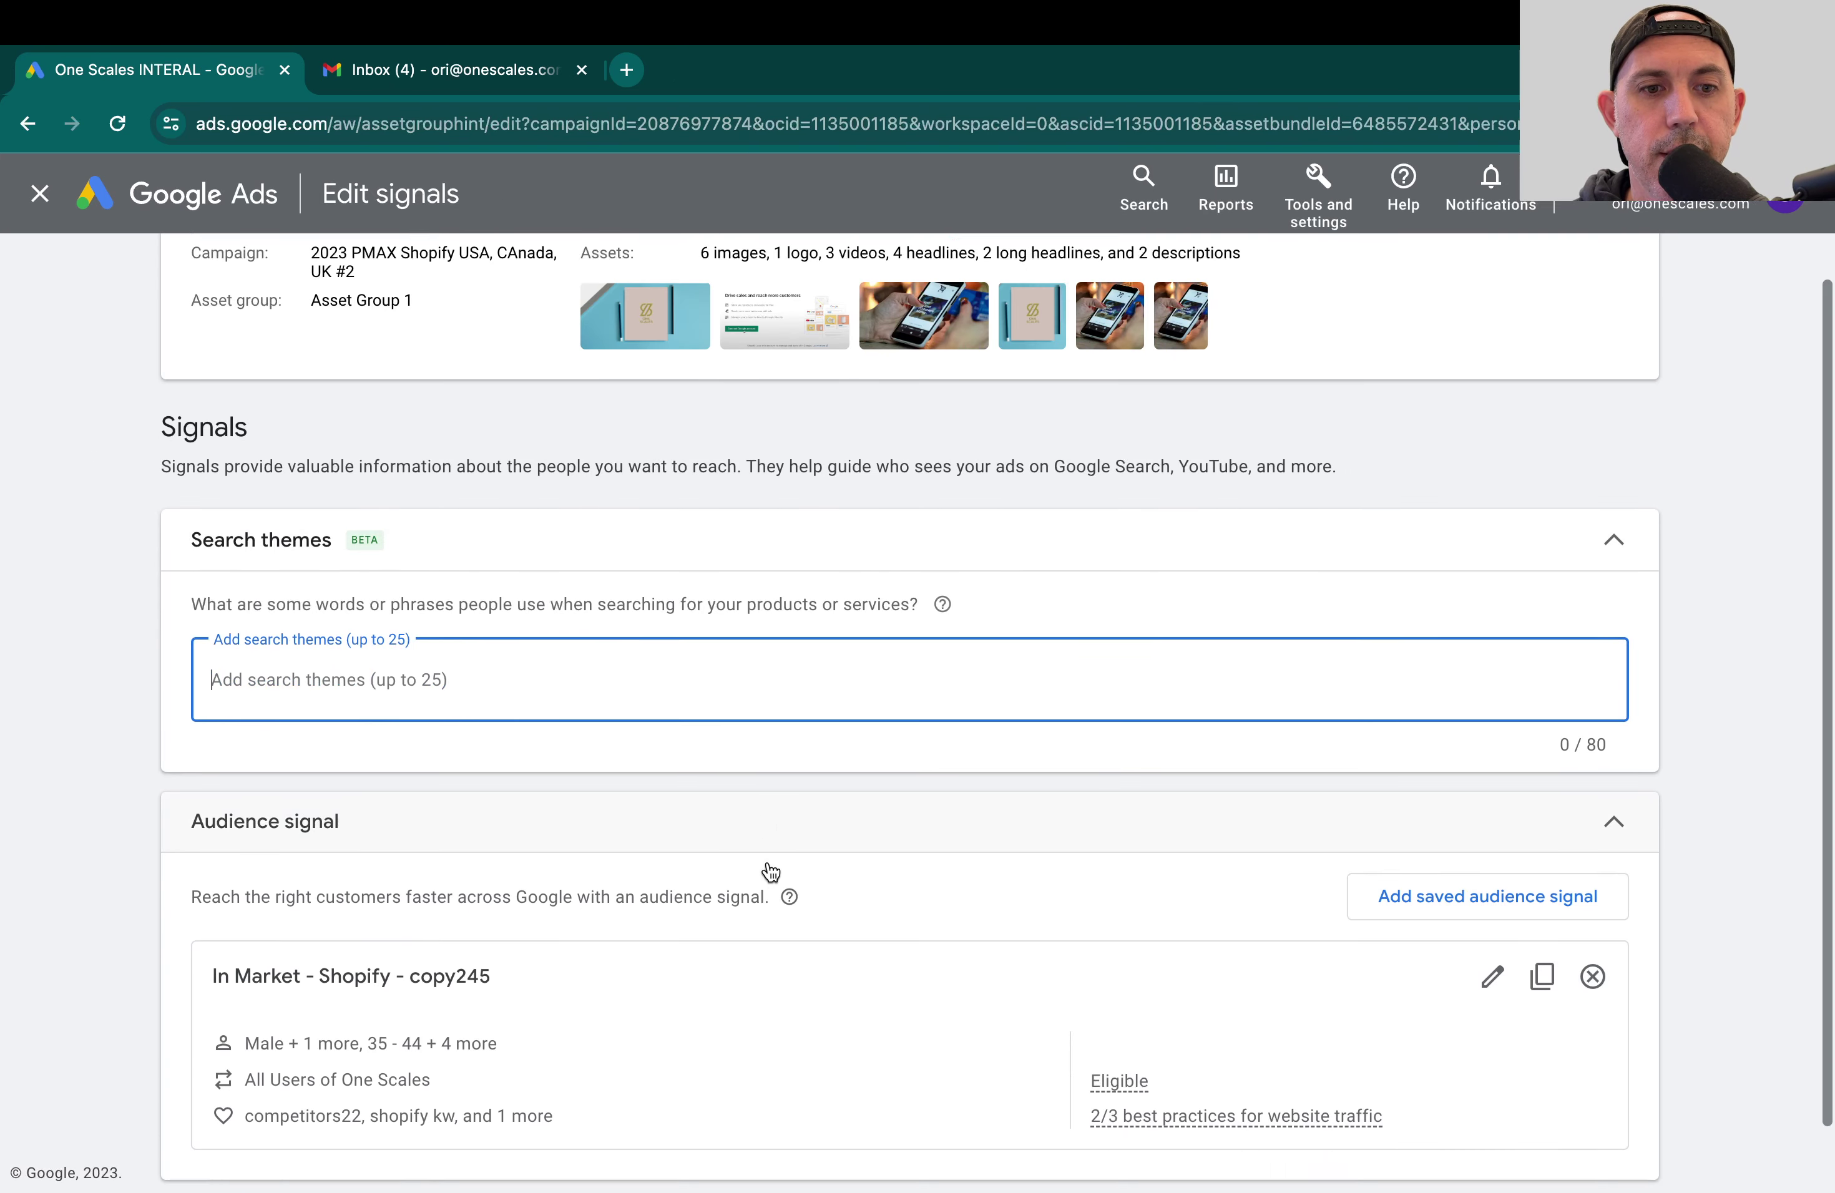
pyautogui.click(1492, 904)
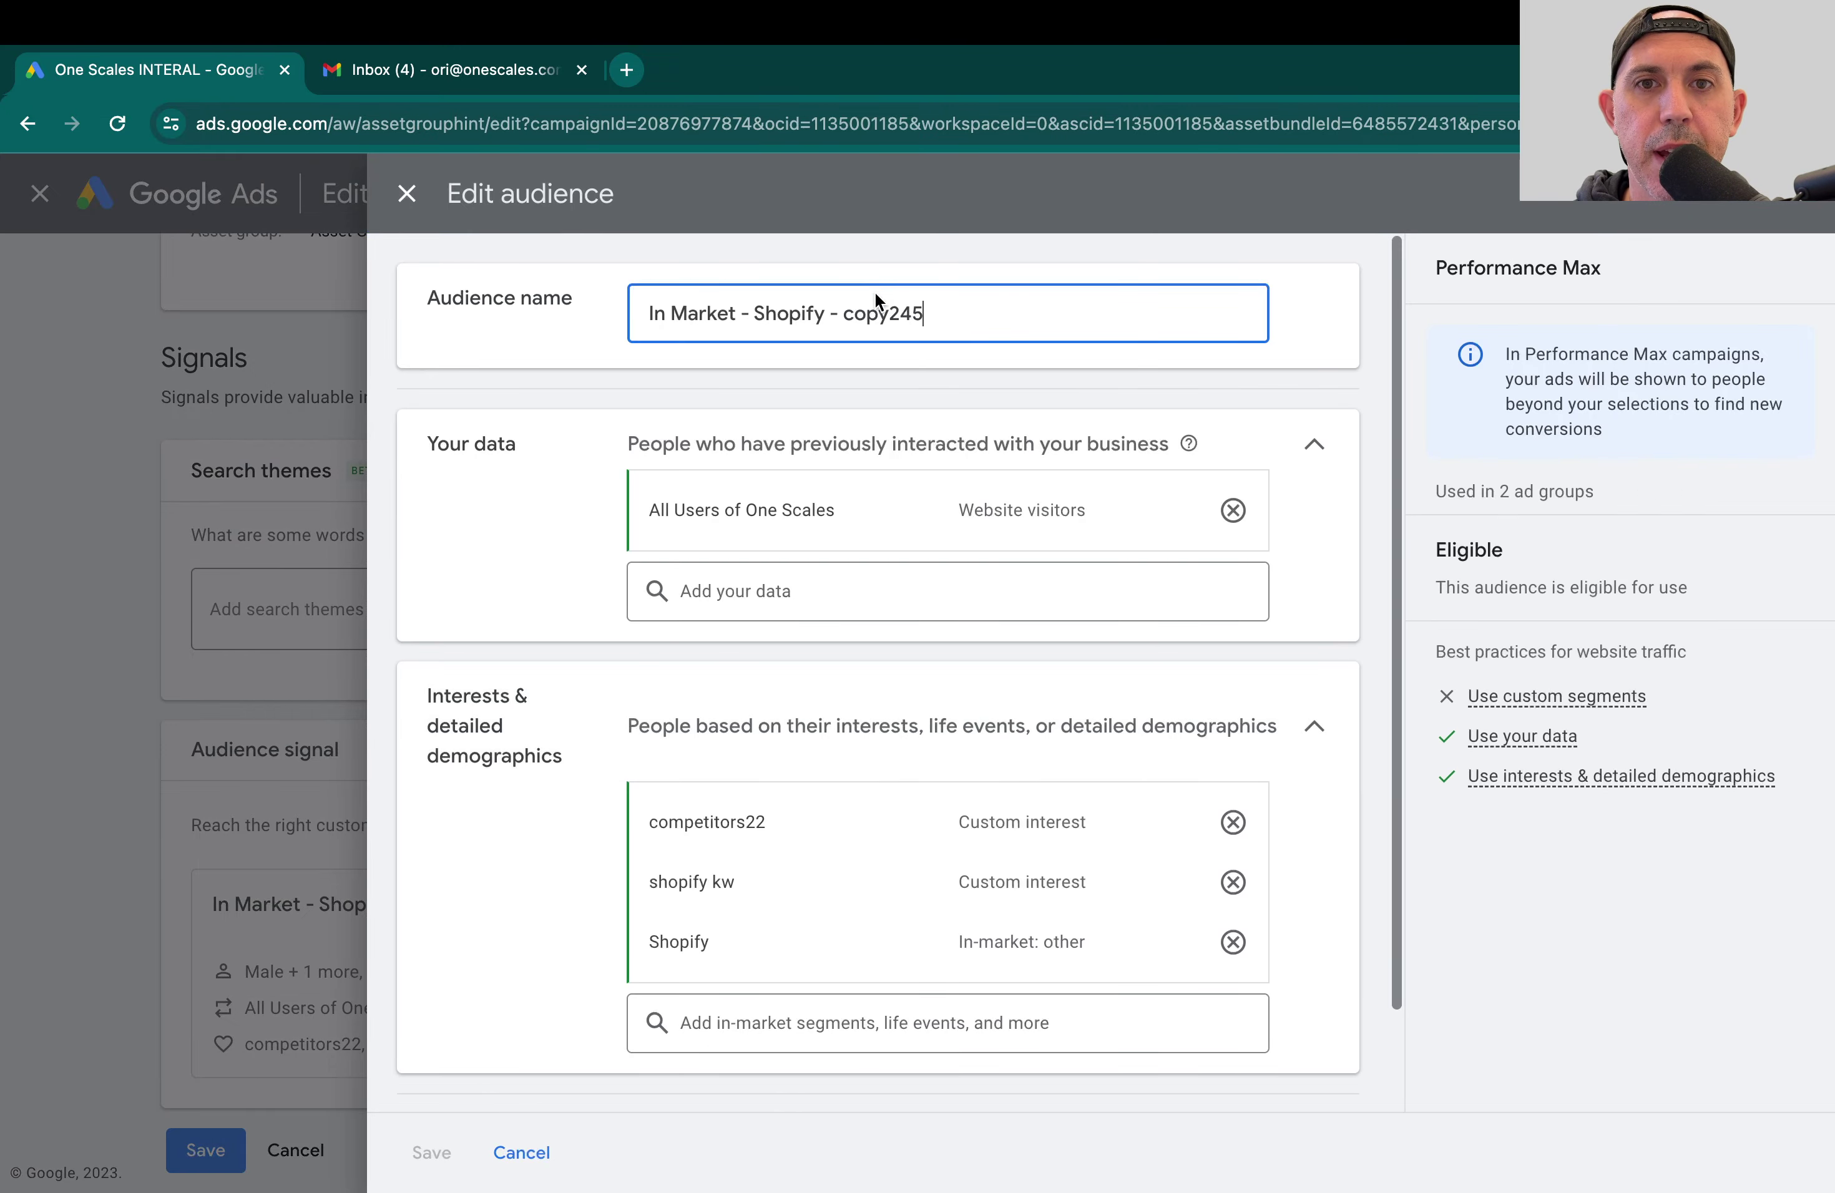
pyautogui.tripleClick(866, 305)
pyautogui.write('com')
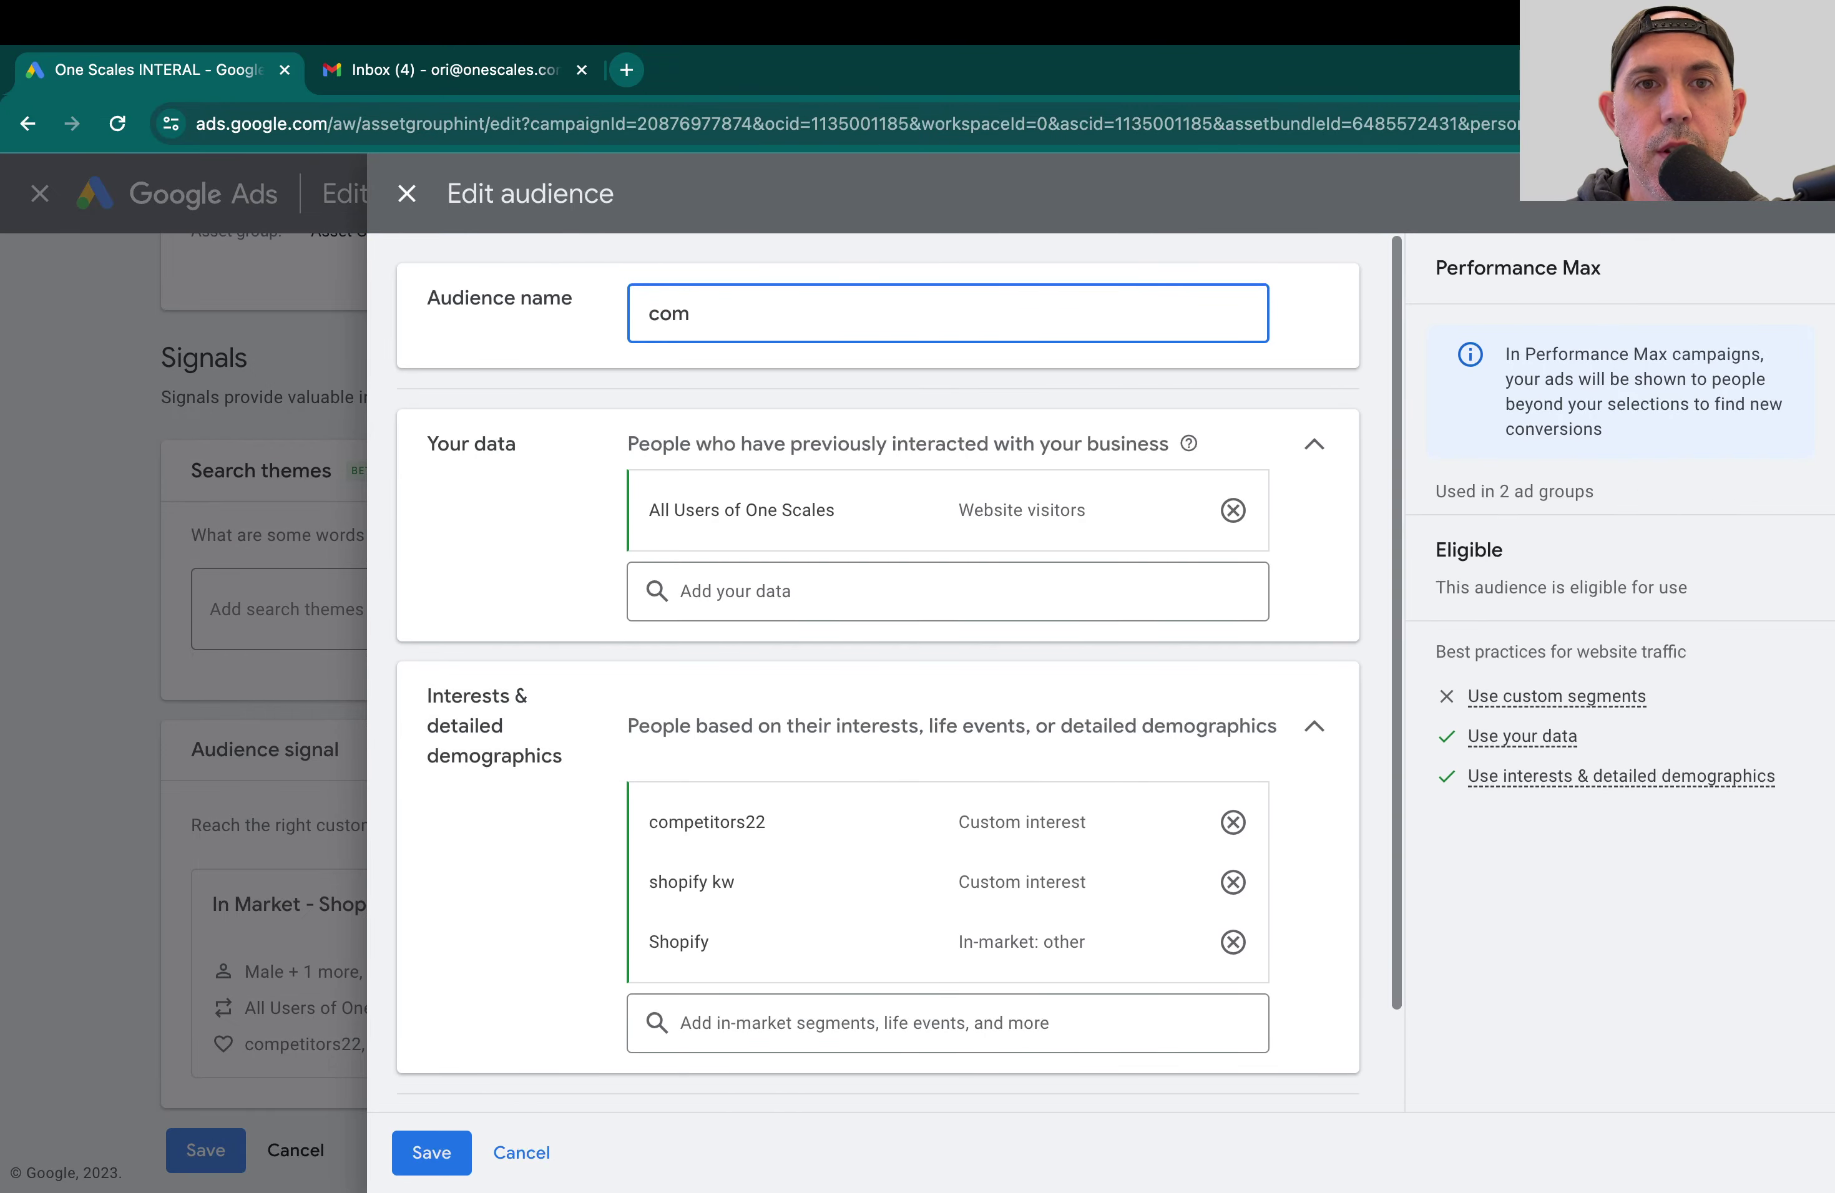
pyautogui.write('pce')
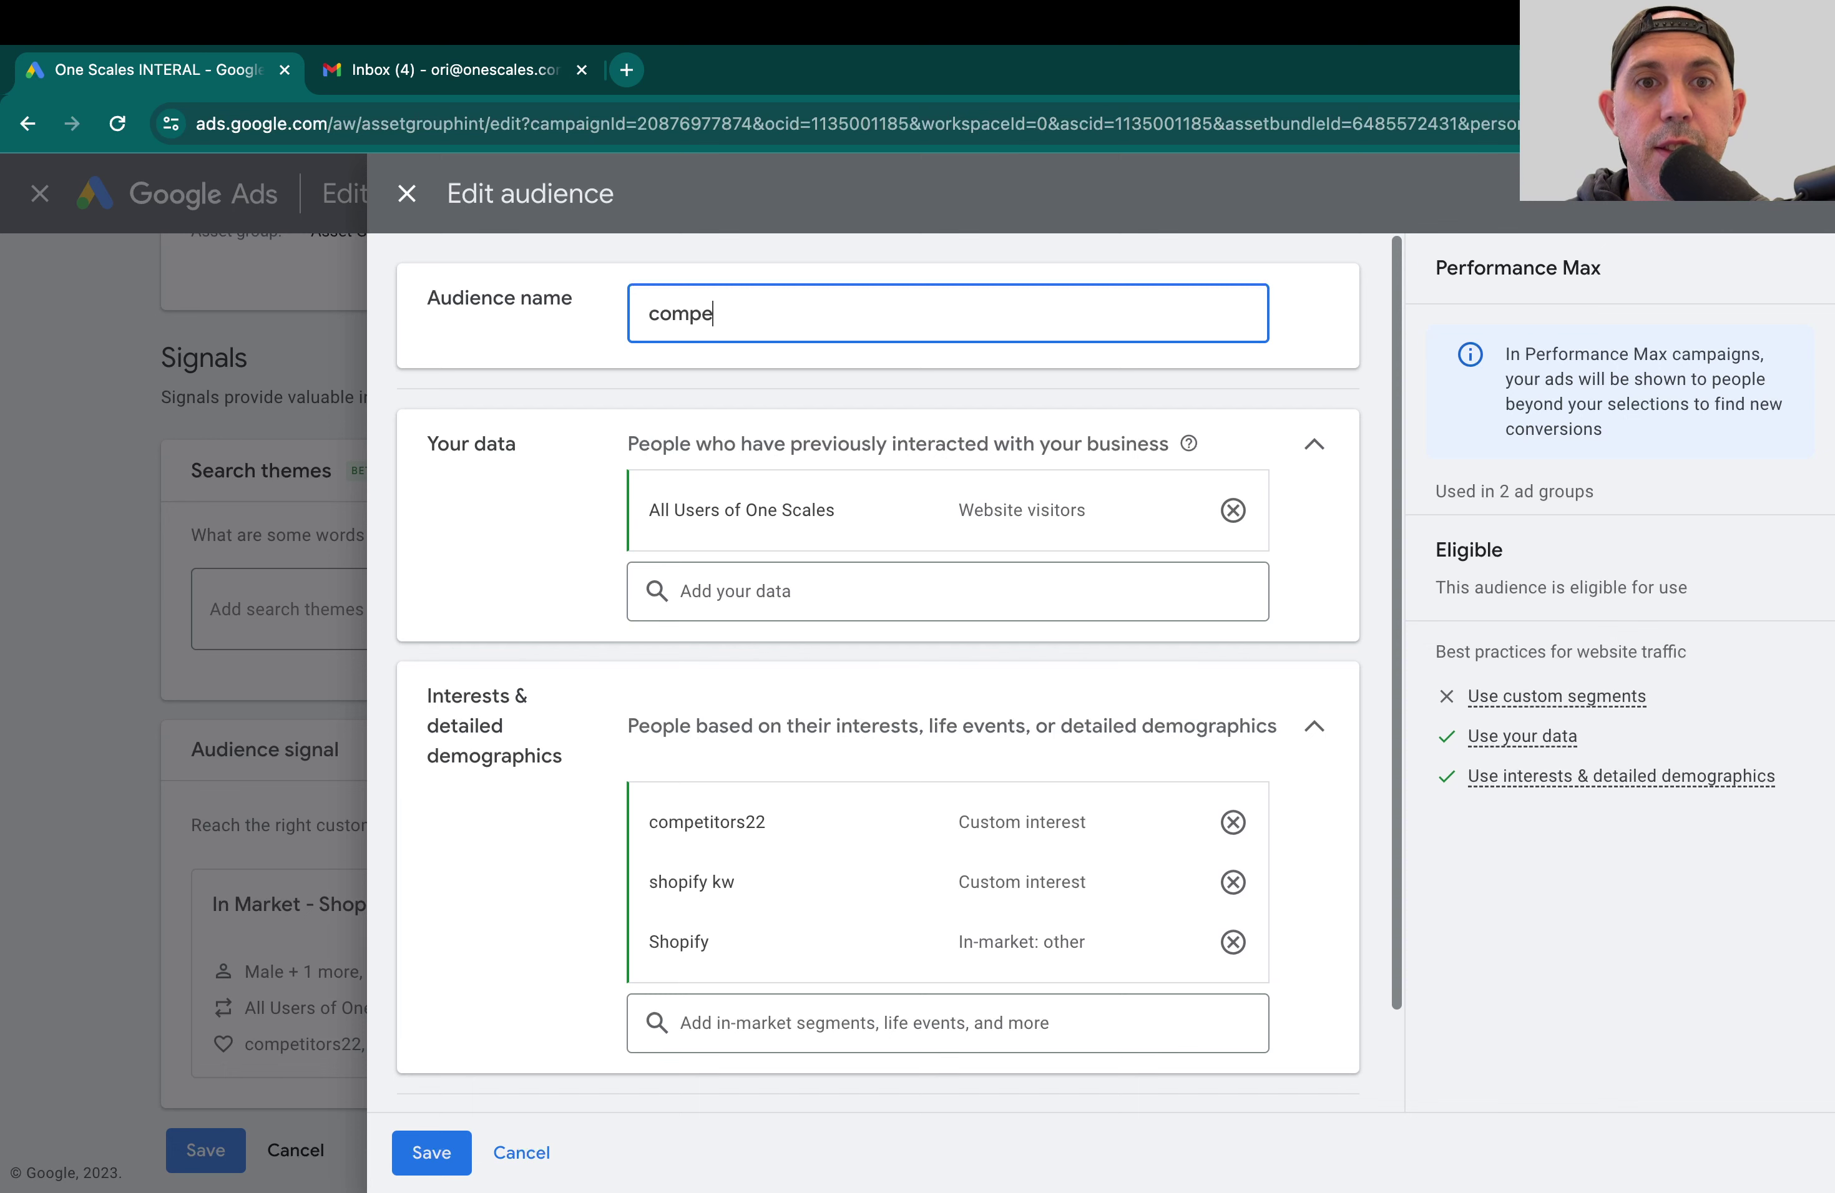
pyautogui.write('ittitors')
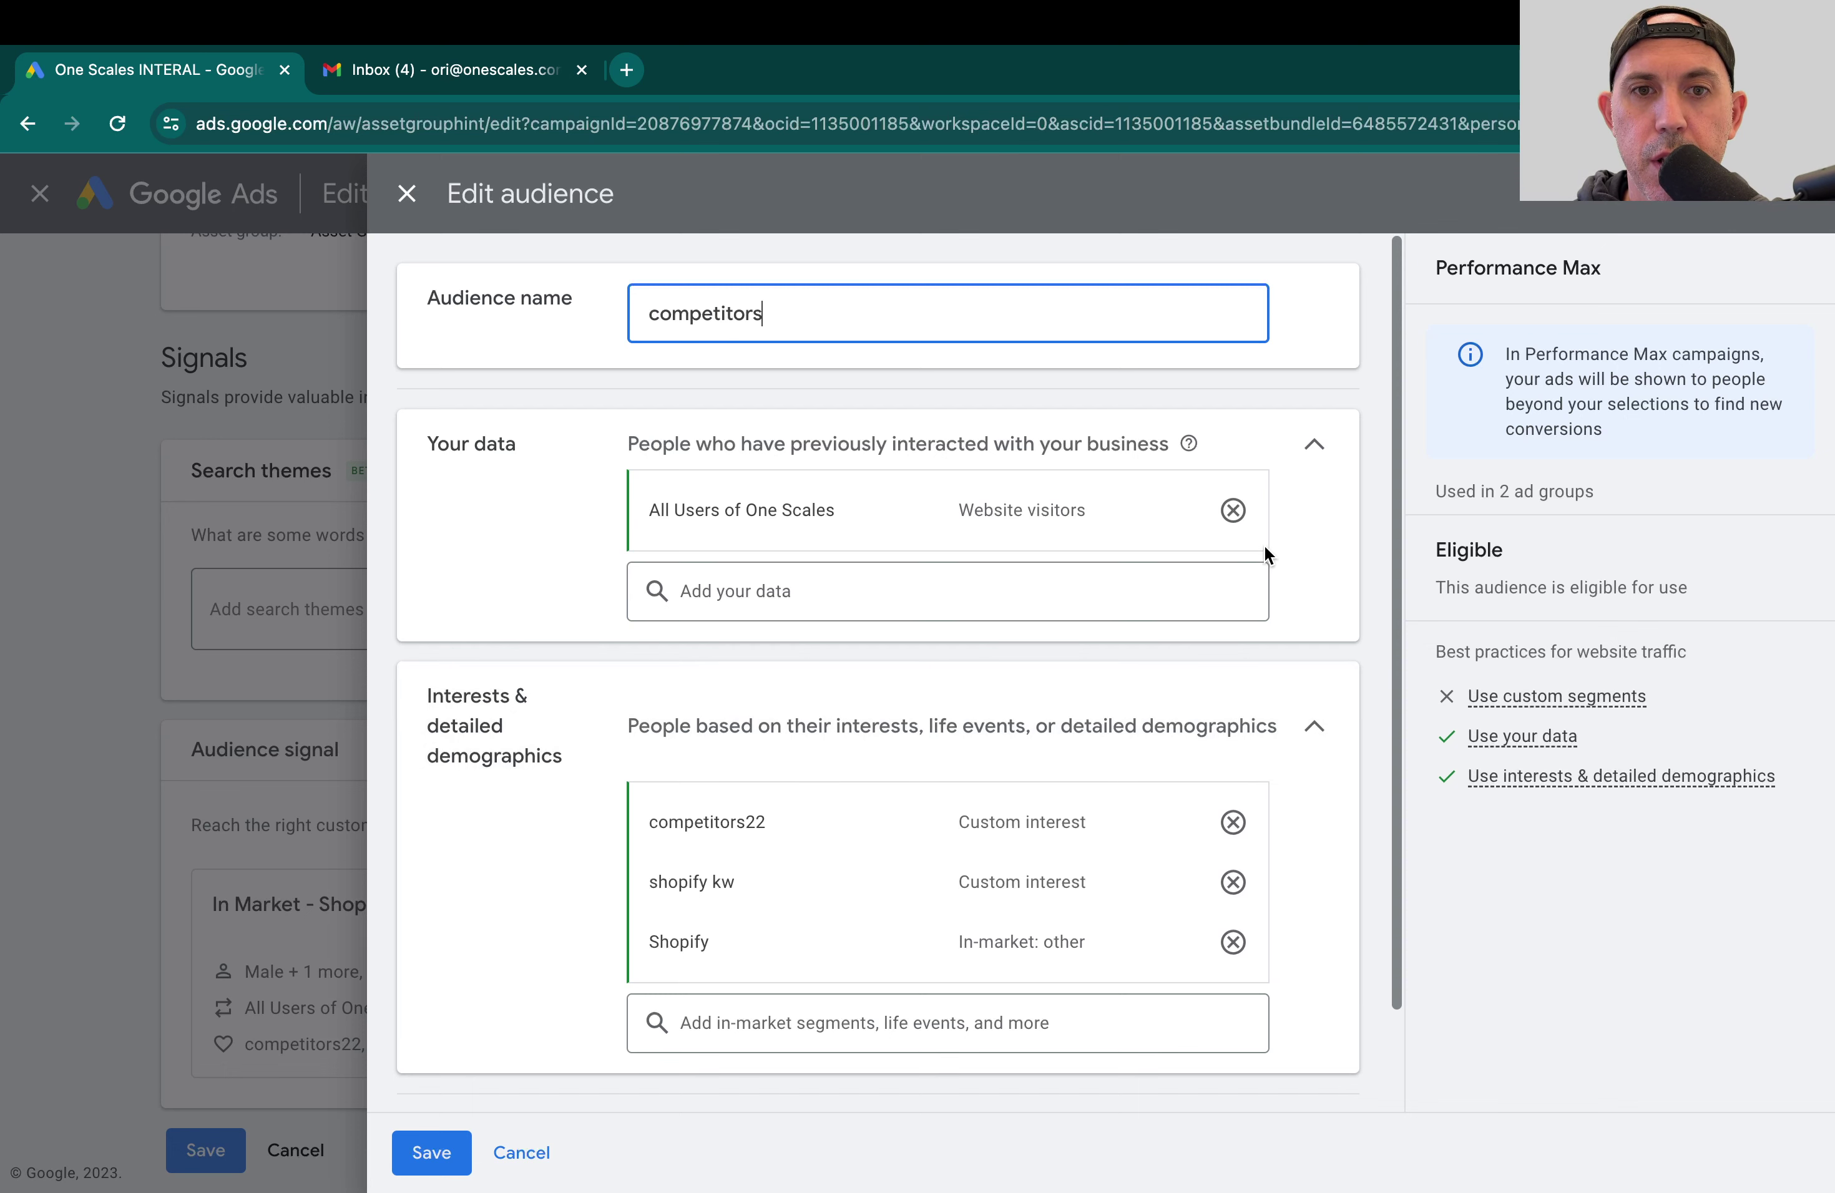
# Step: Remove the All Users of One Scales, shopify kw and Shopify segments from the audience, keeping only competitors22
pyautogui.click(1232, 510)
pyautogui.click(1248, 769)
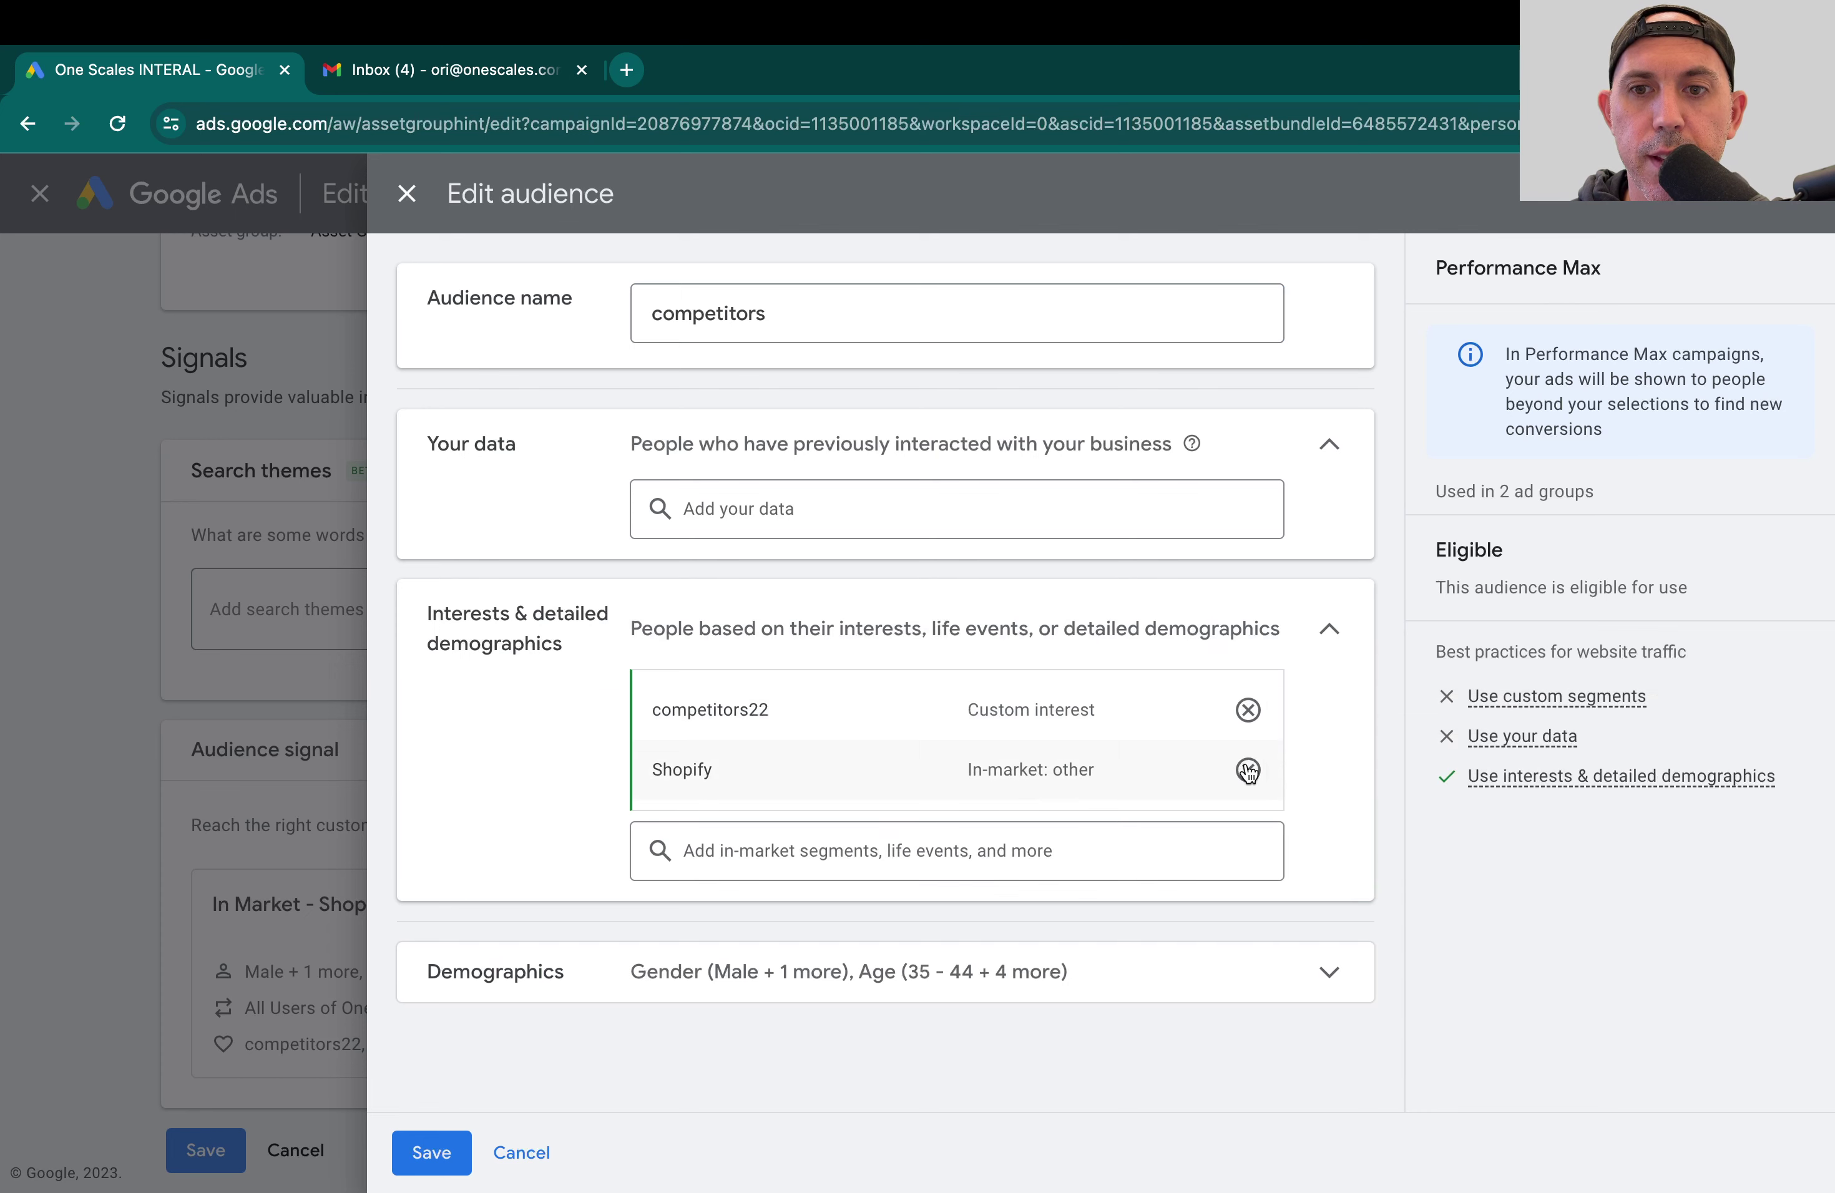
pyautogui.click(1248, 772)
# Step: Save the changes to the existing audience rather than as a copy, and save the asset group's signals
pyautogui.click(438, 1153)
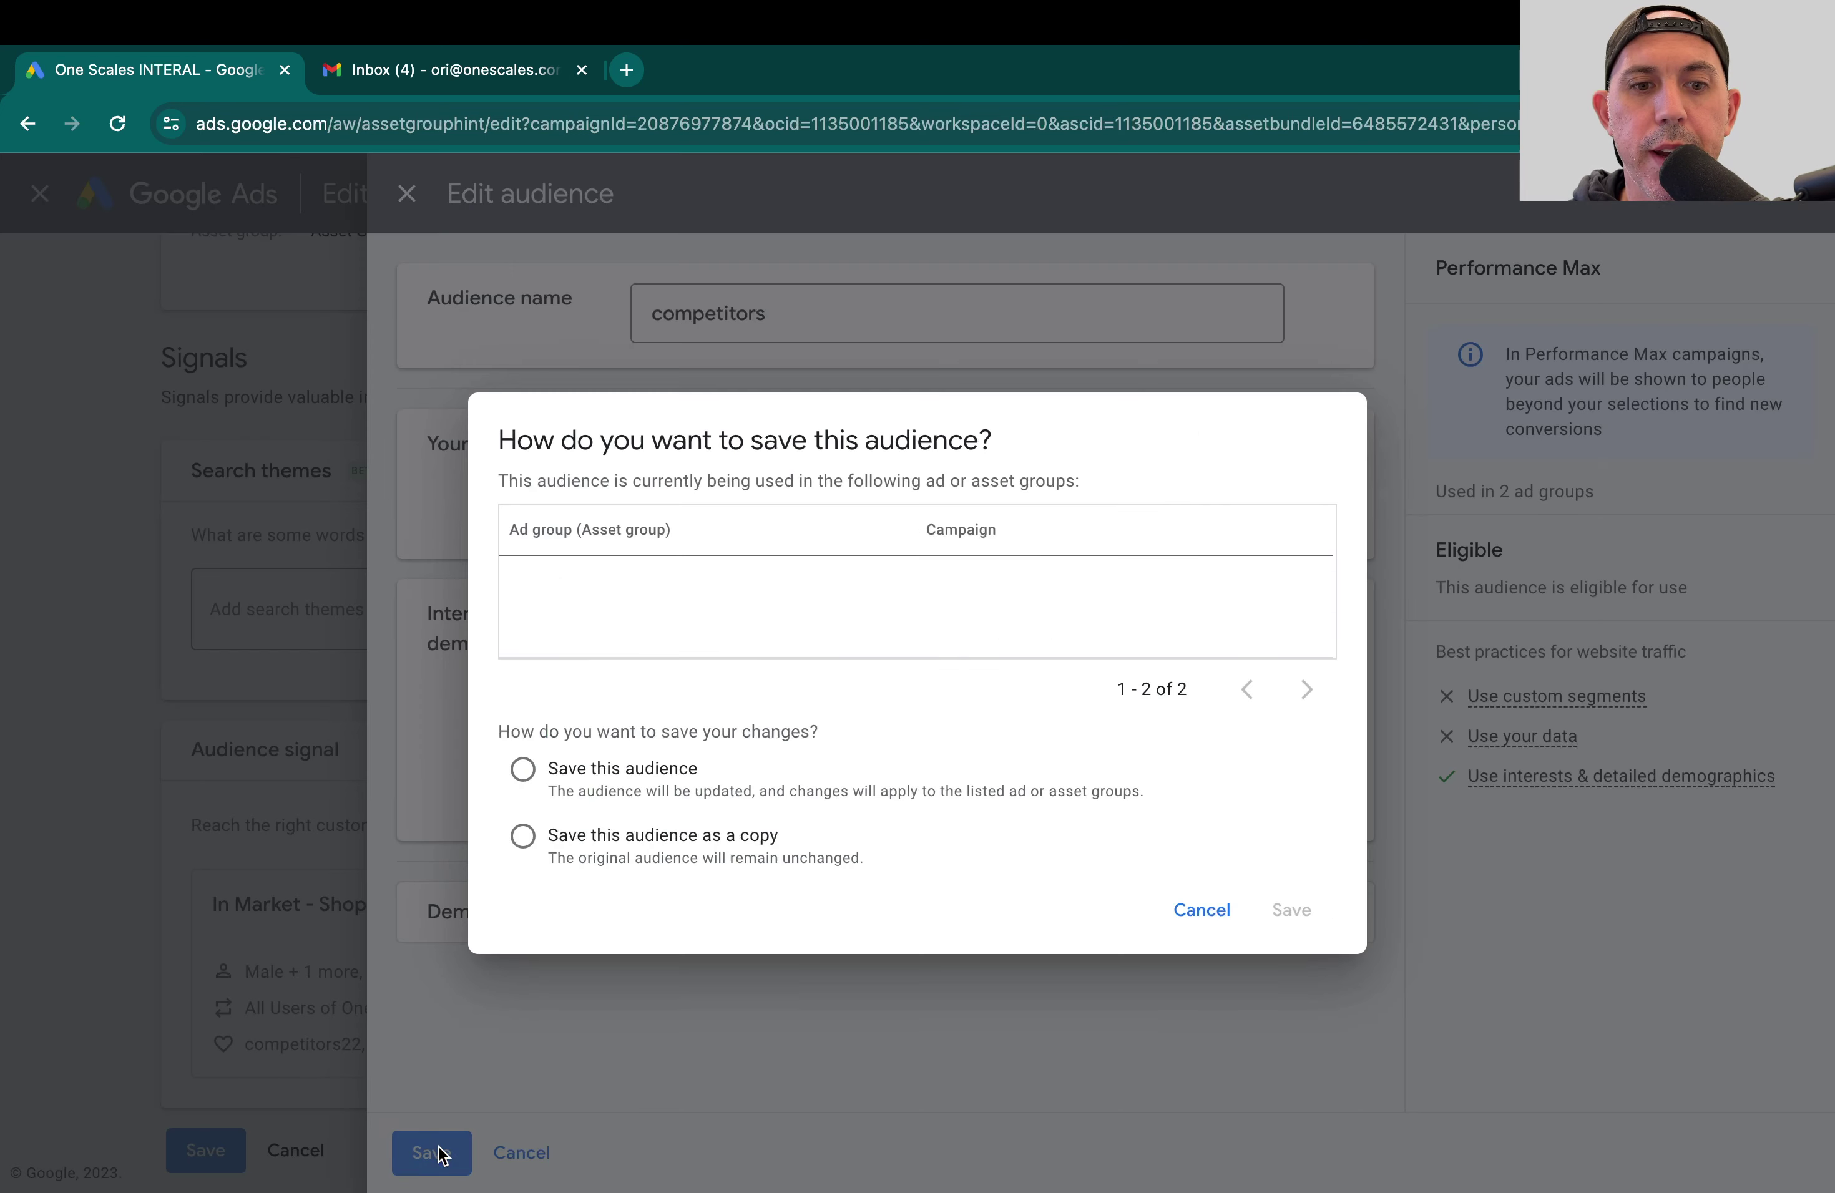
pyautogui.click(695, 856)
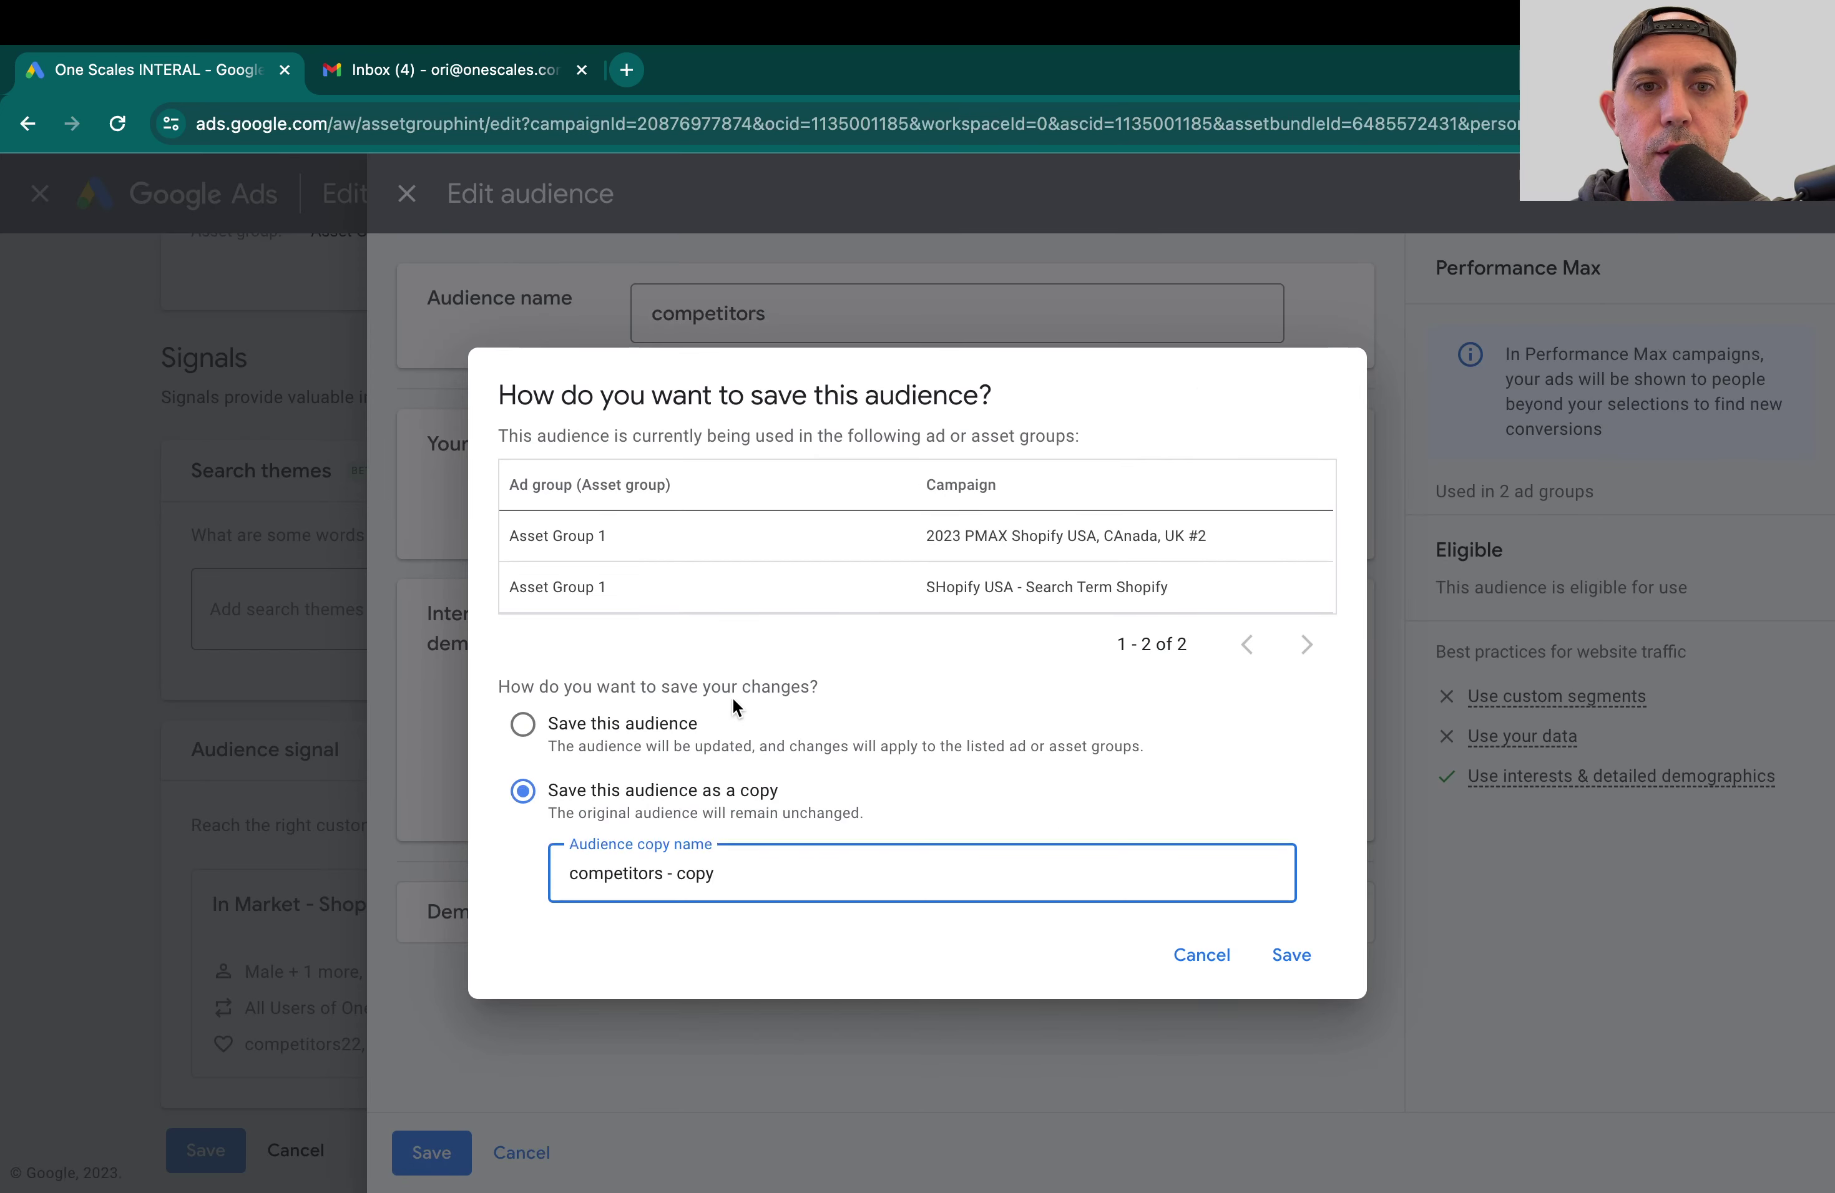
pyautogui.click(663, 728)
pyautogui.click(1308, 911)
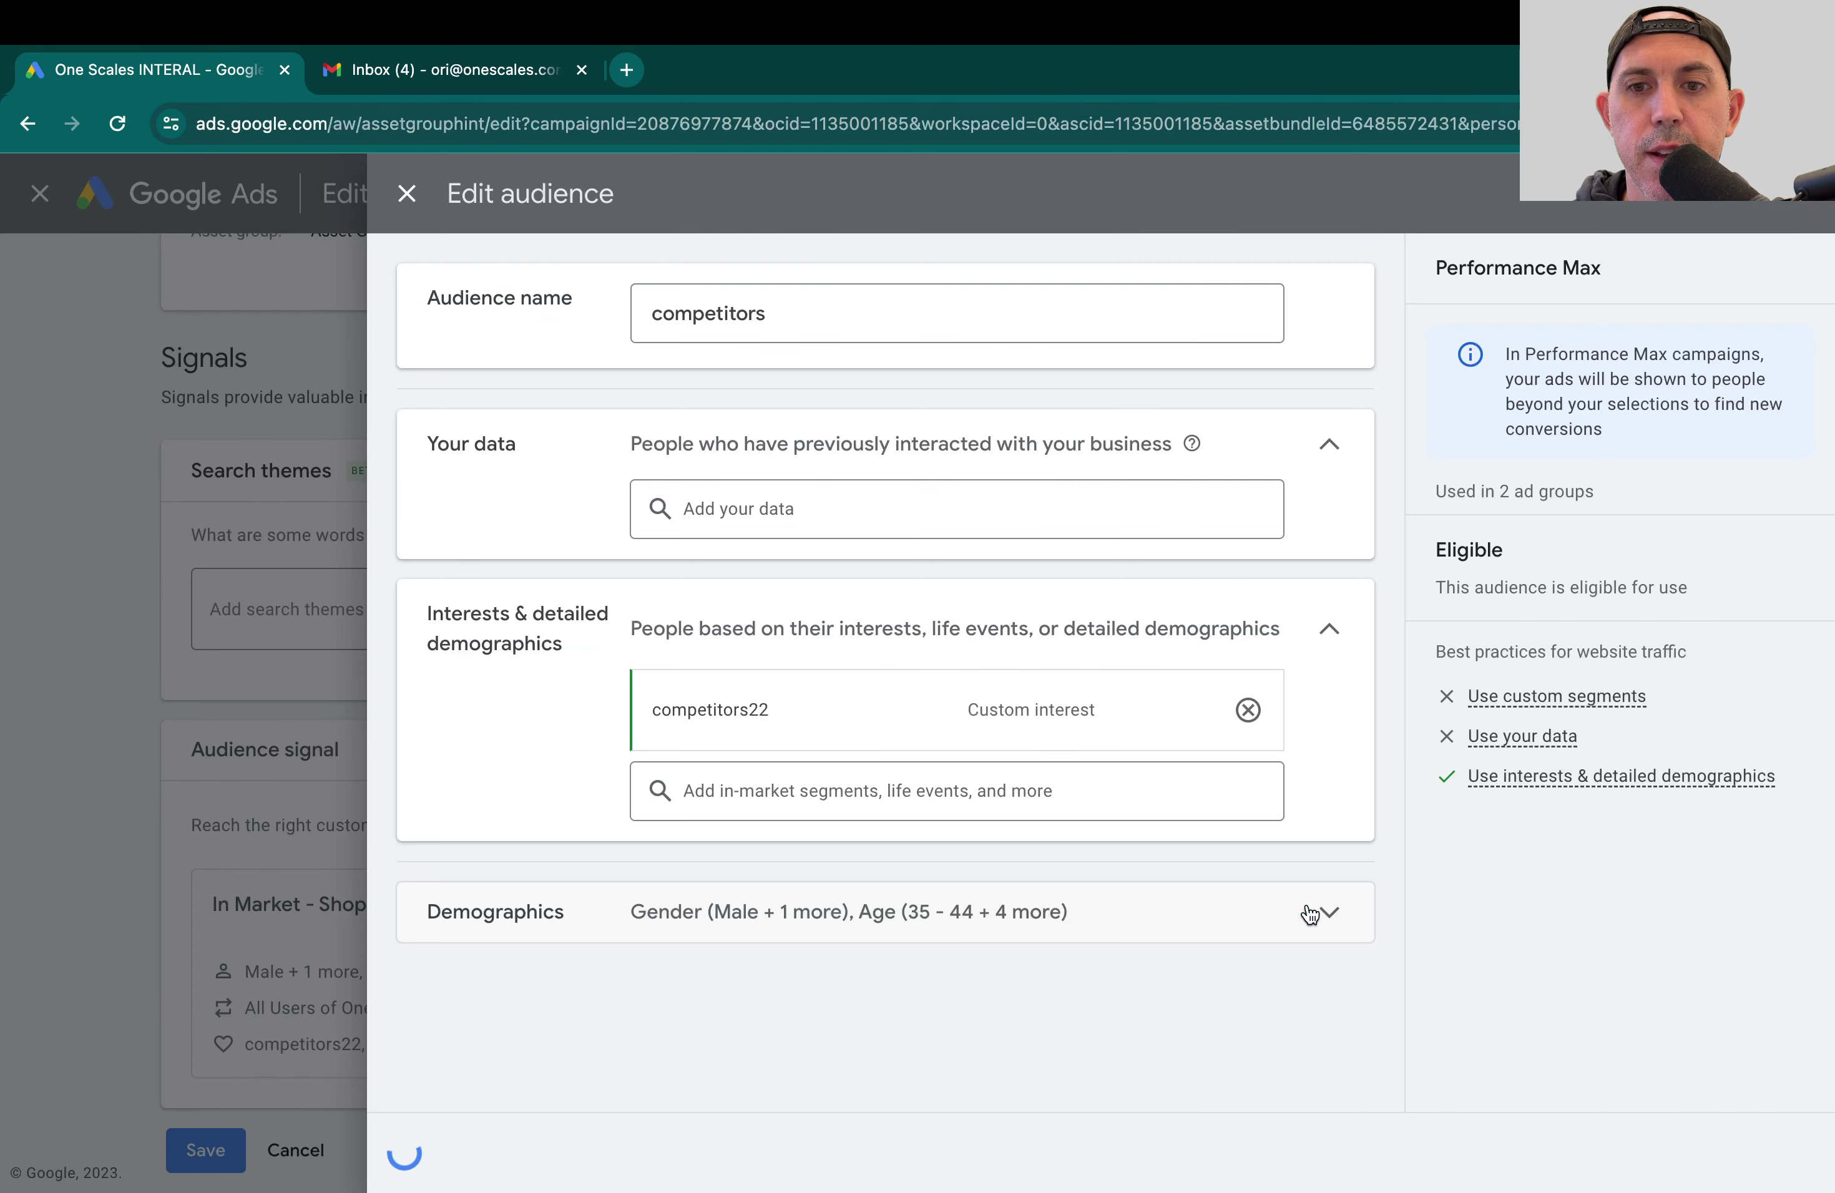
pyautogui.click(205, 1150)
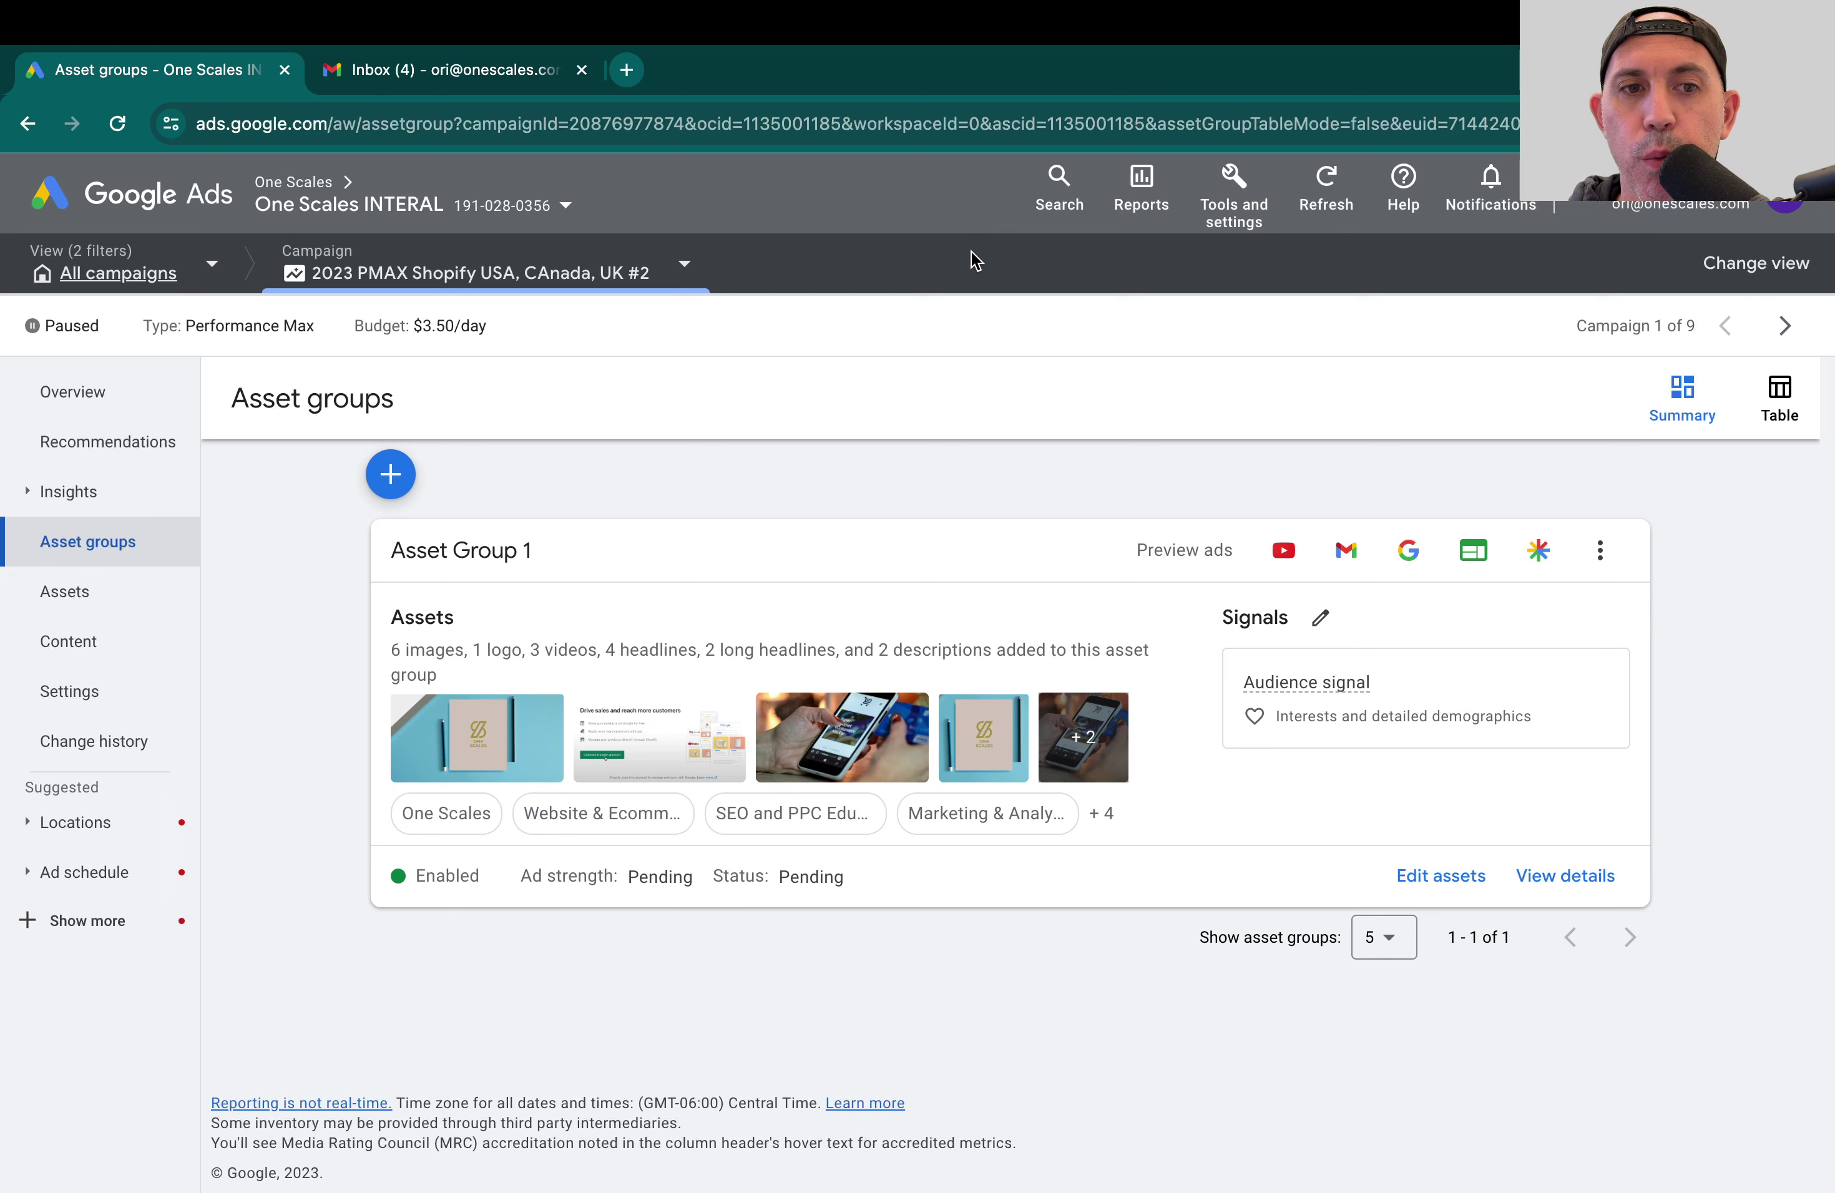
# Step: Return to the list of all campaigns, select the Website traffic-Performance Max-2 campaign and examine its cost and conversion columns
pyautogui.click(583, 279)
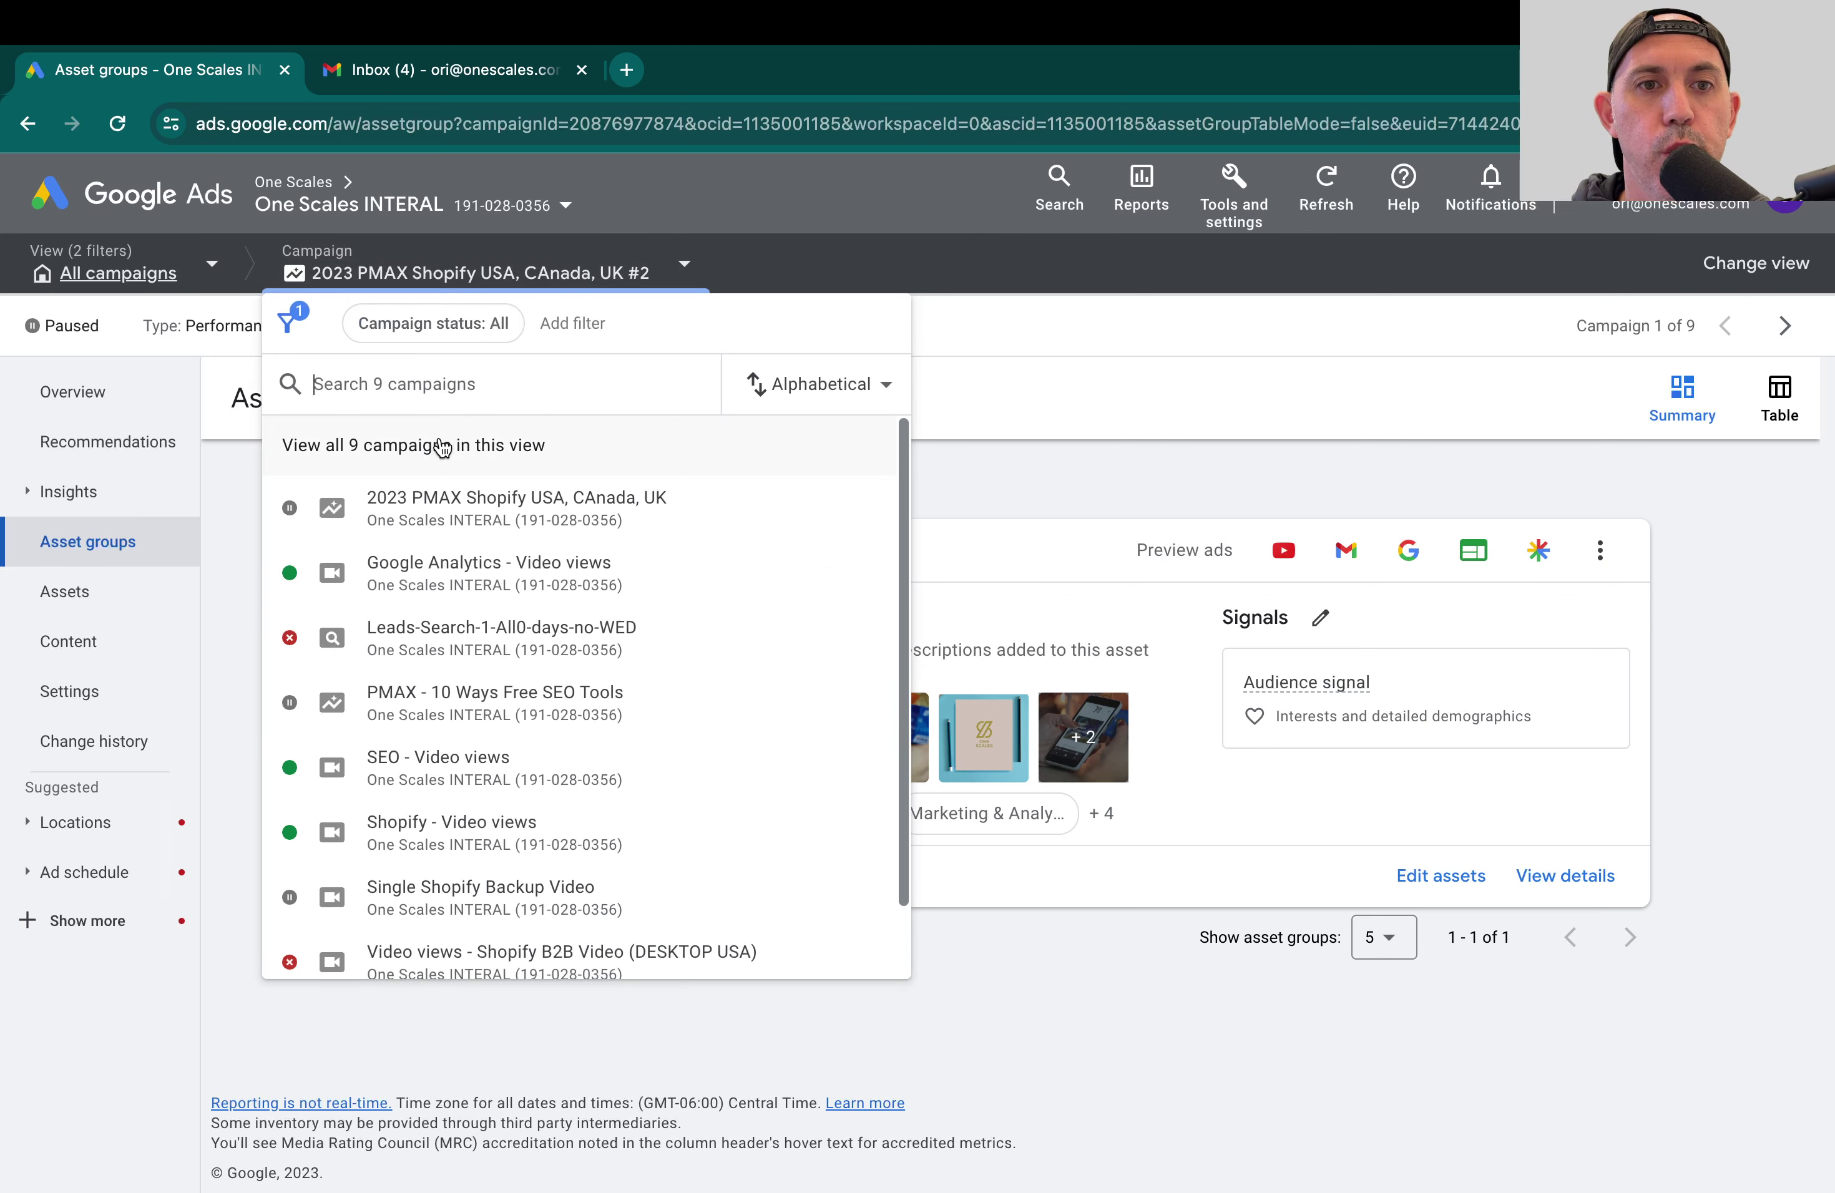
pyautogui.click(442, 318)
pyautogui.click(143, 552)
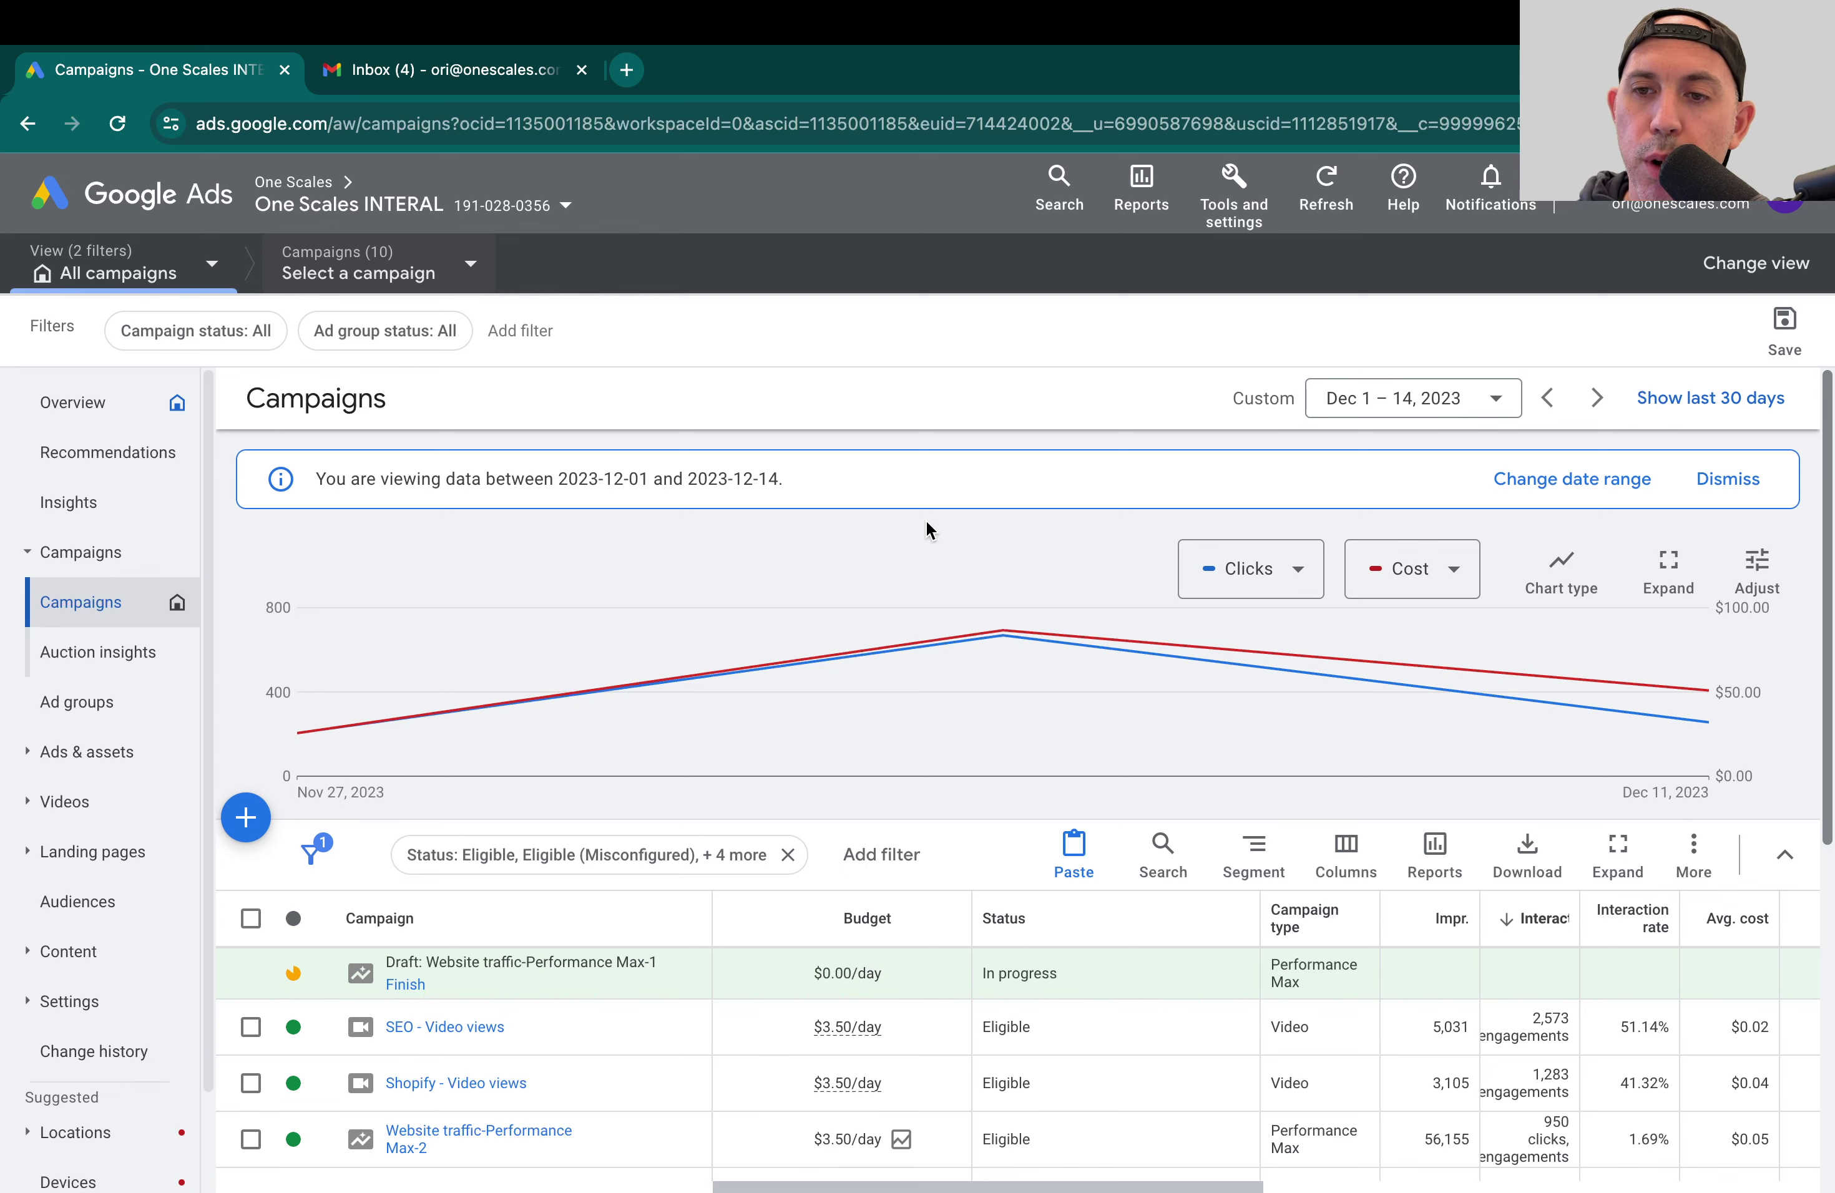
pyautogui.scroll(-4, 1008, 606)
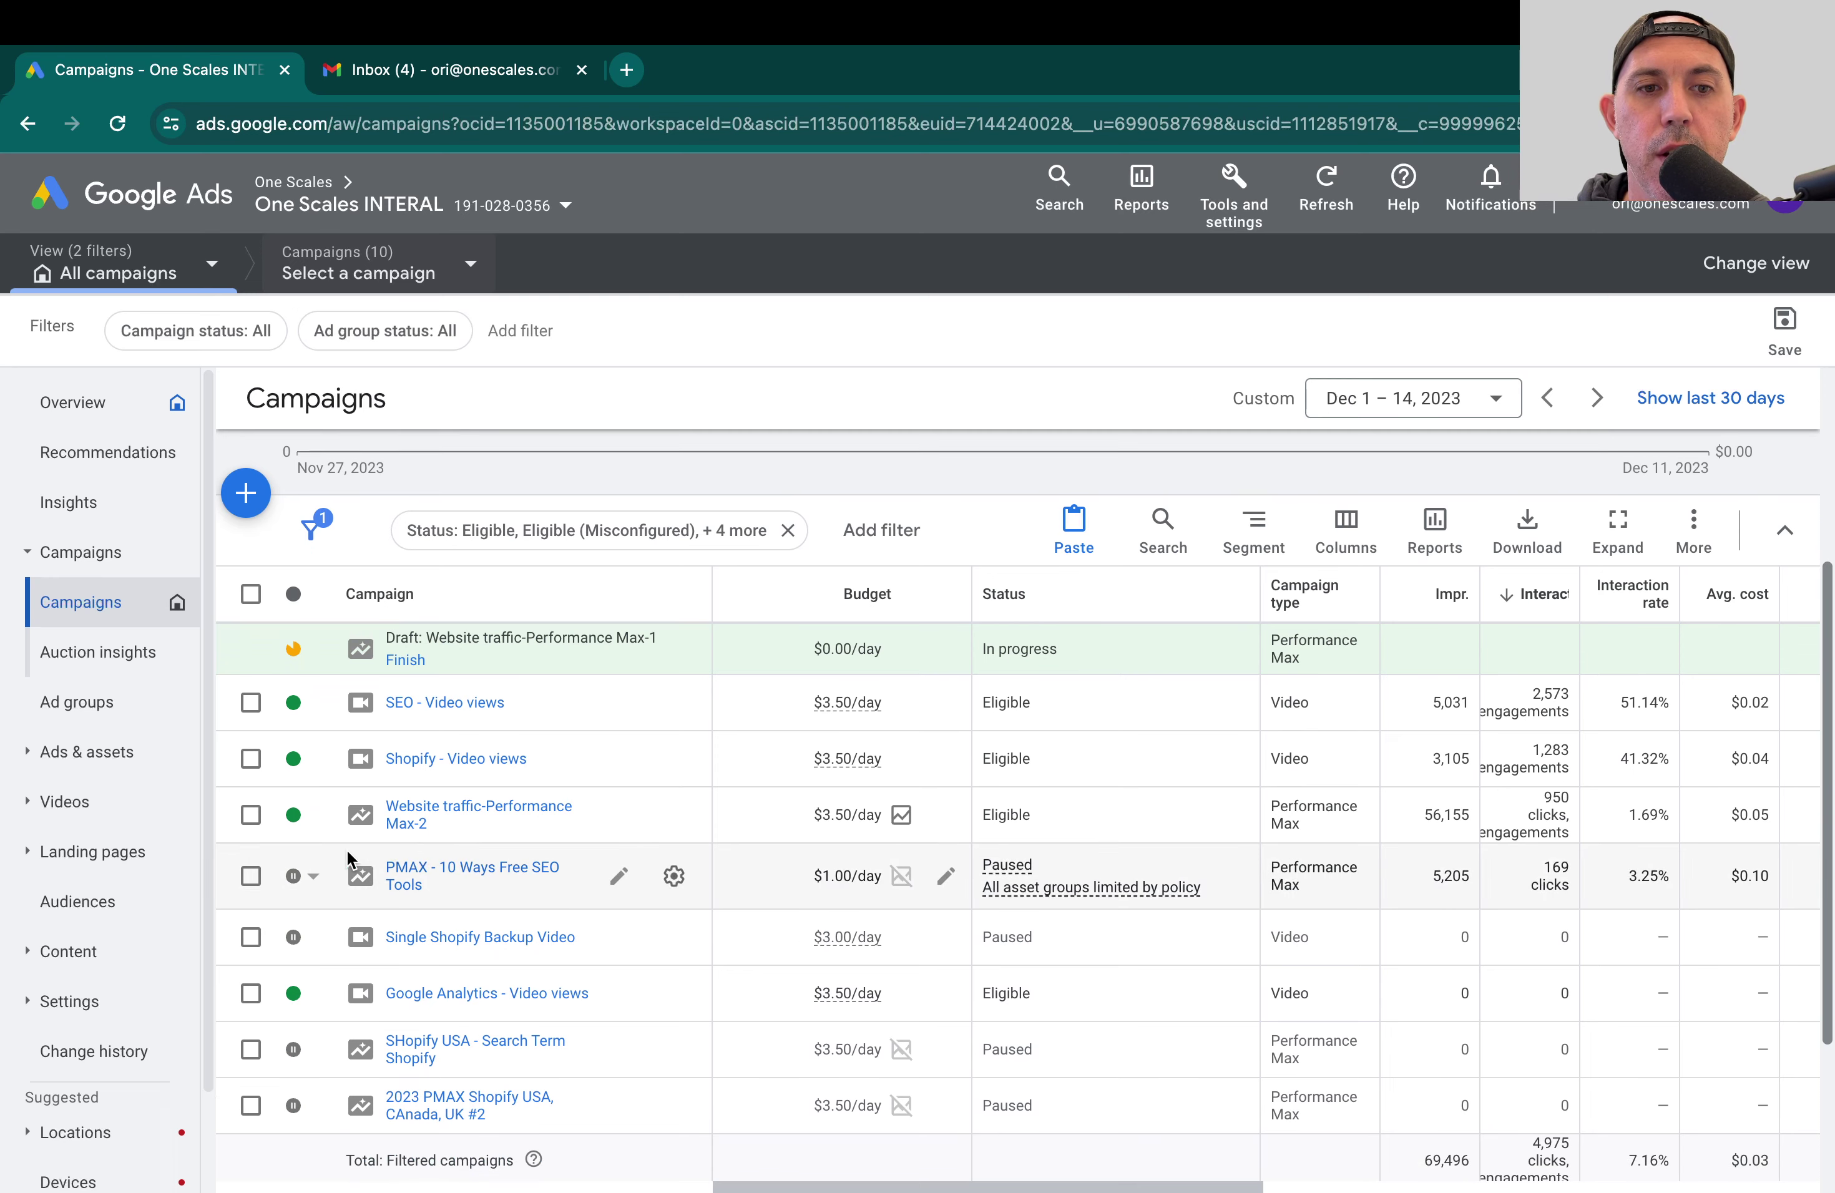
pyautogui.click(250, 814)
pyautogui.hscroll(5, 1140, 840)
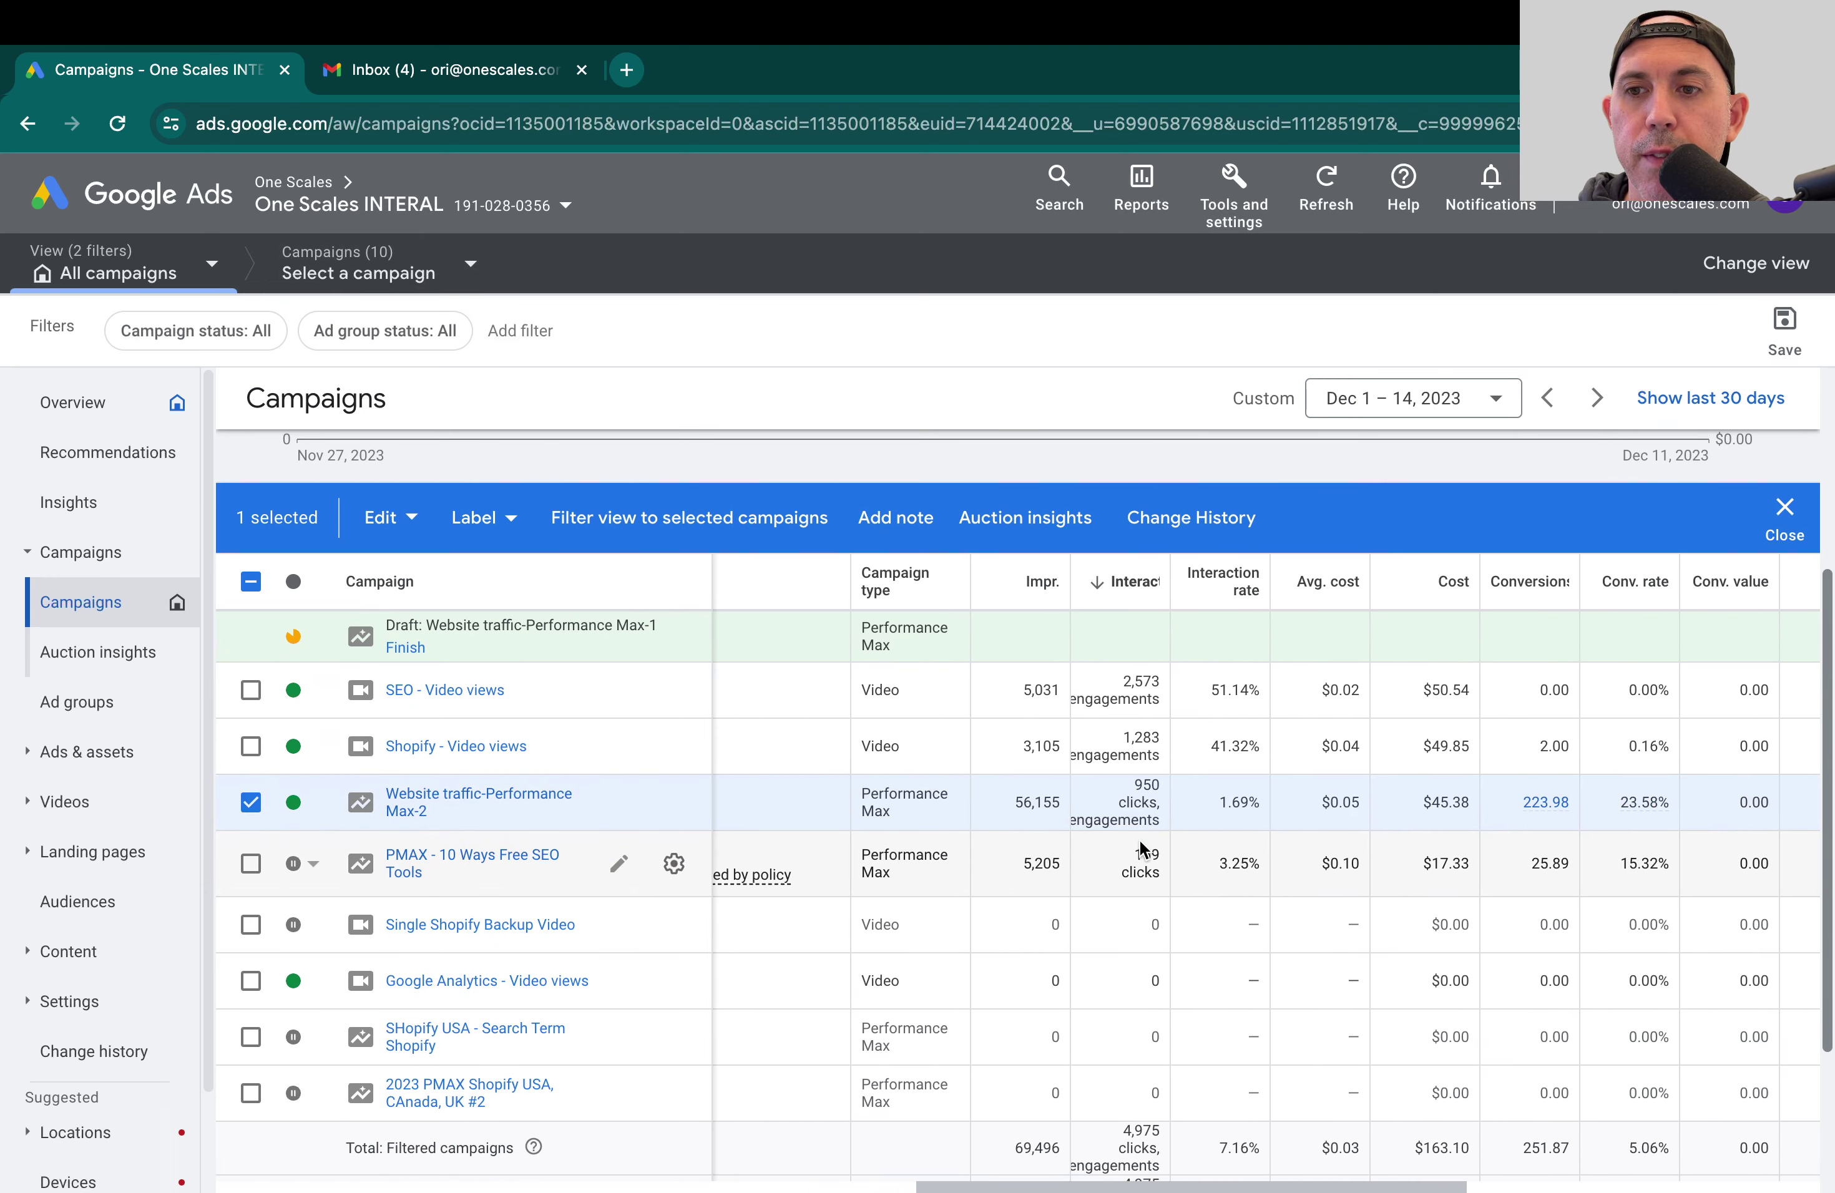